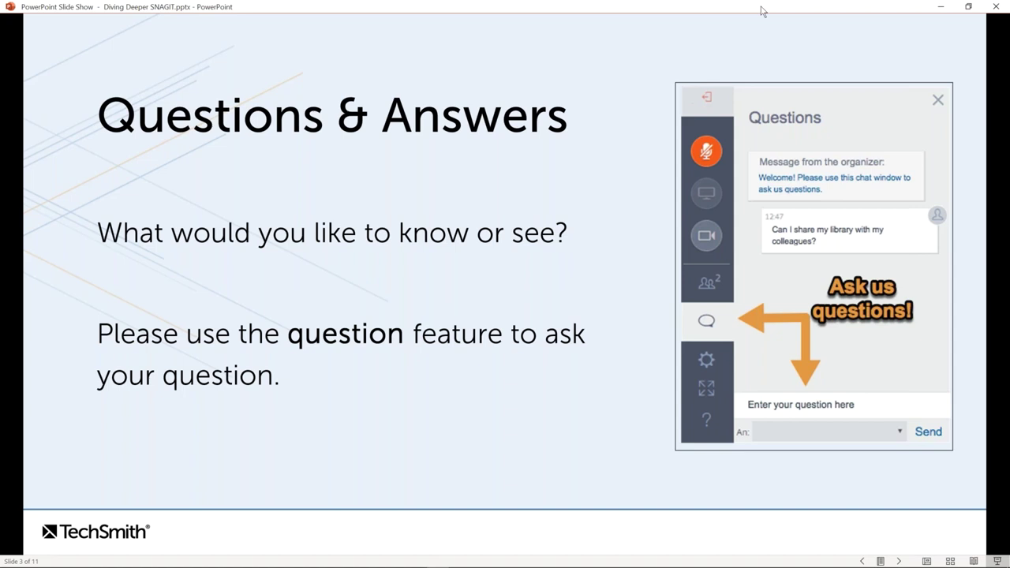
key("Right")
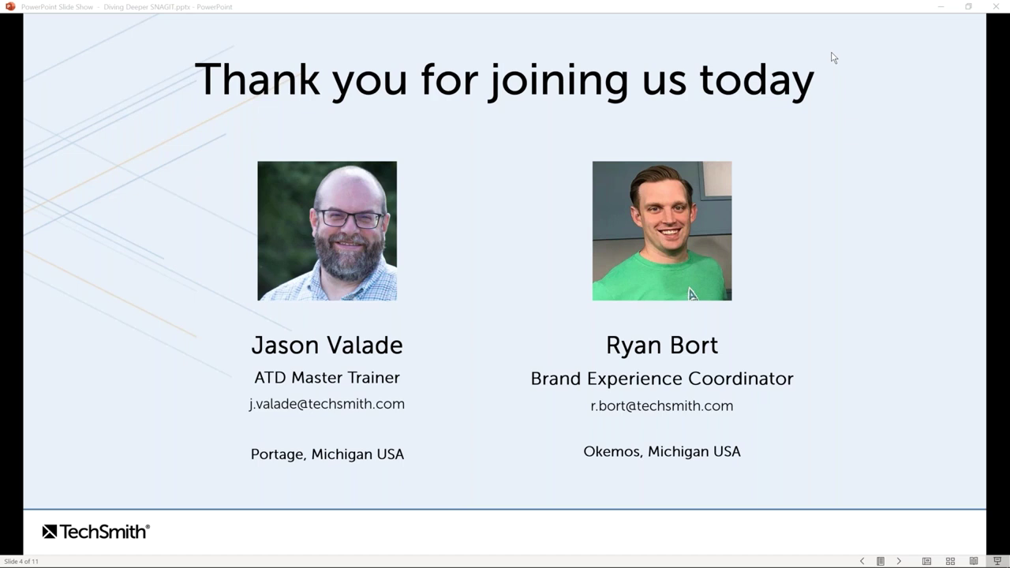
left_click(848, 13)
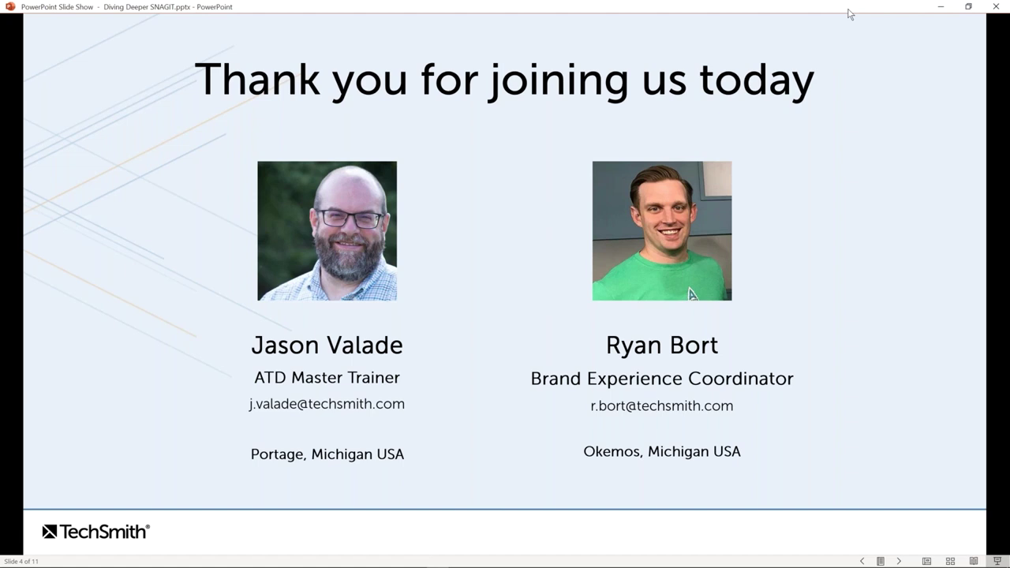
key("Right")
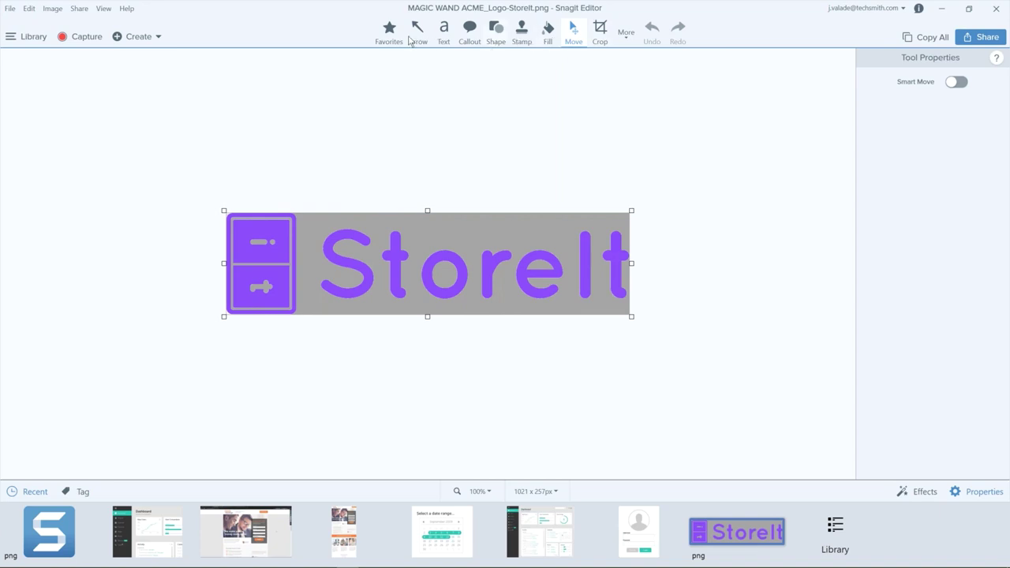
- Delete the StoreIt logo's gray background with the Magic Wand, then undo the deletion
left_click(627, 35)
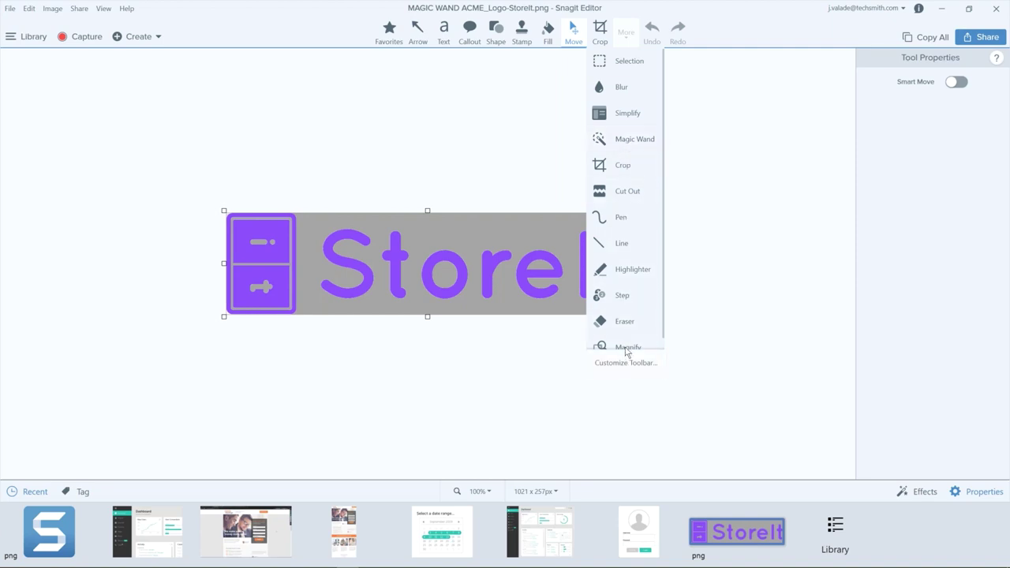
left_click(633, 140)
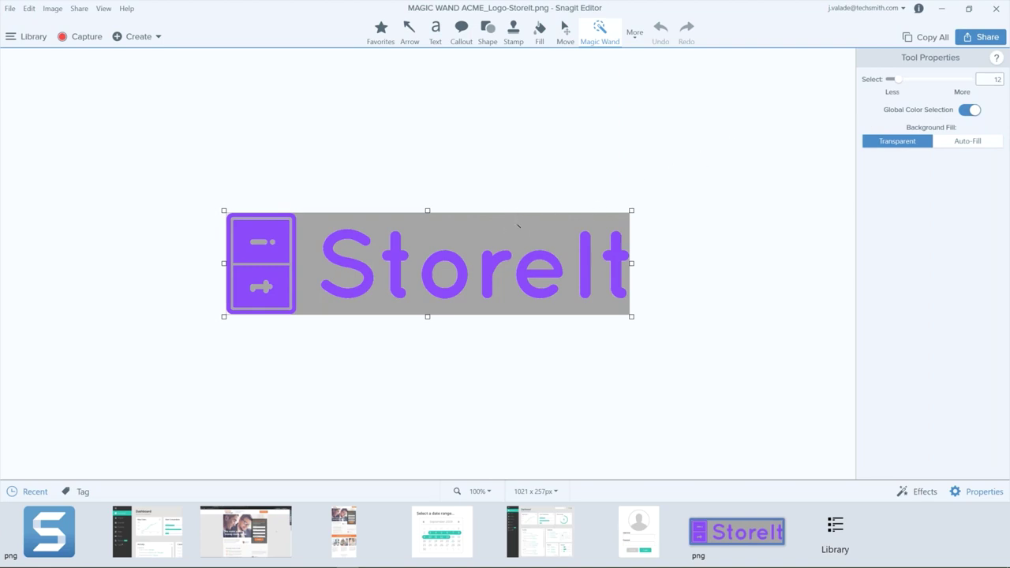
left_click(516, 231)
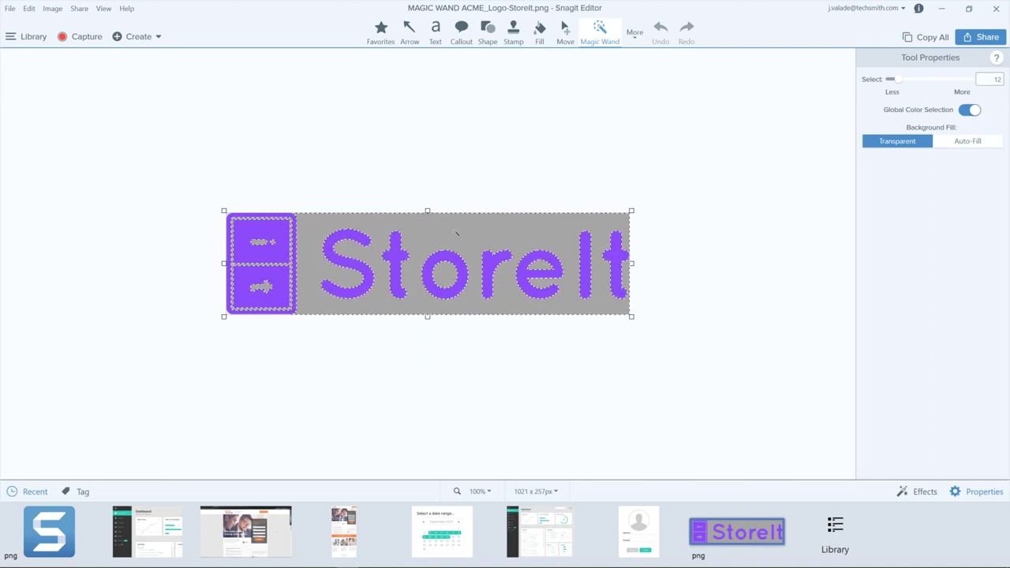
key("Delete")
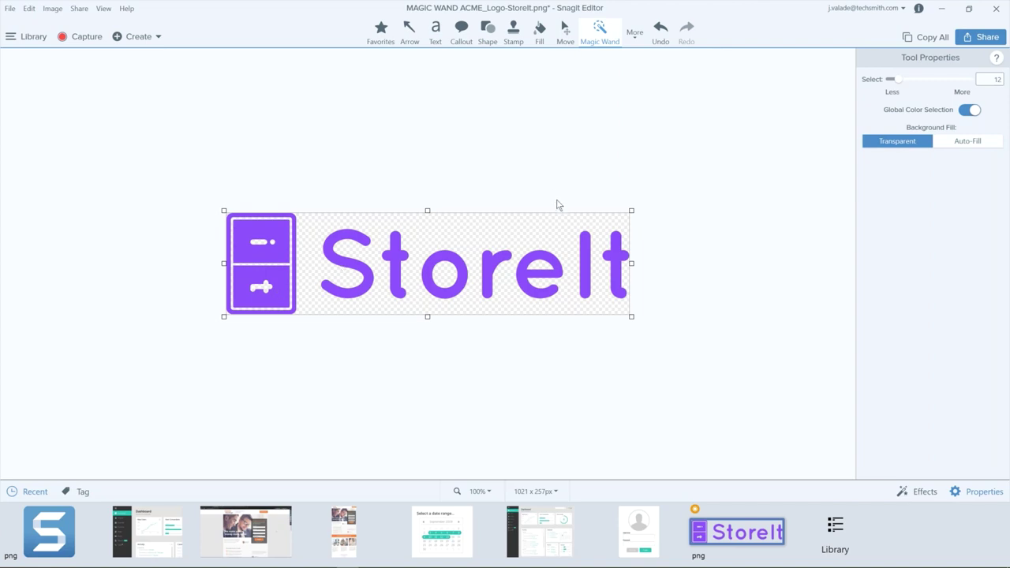
key("ctrl+z")
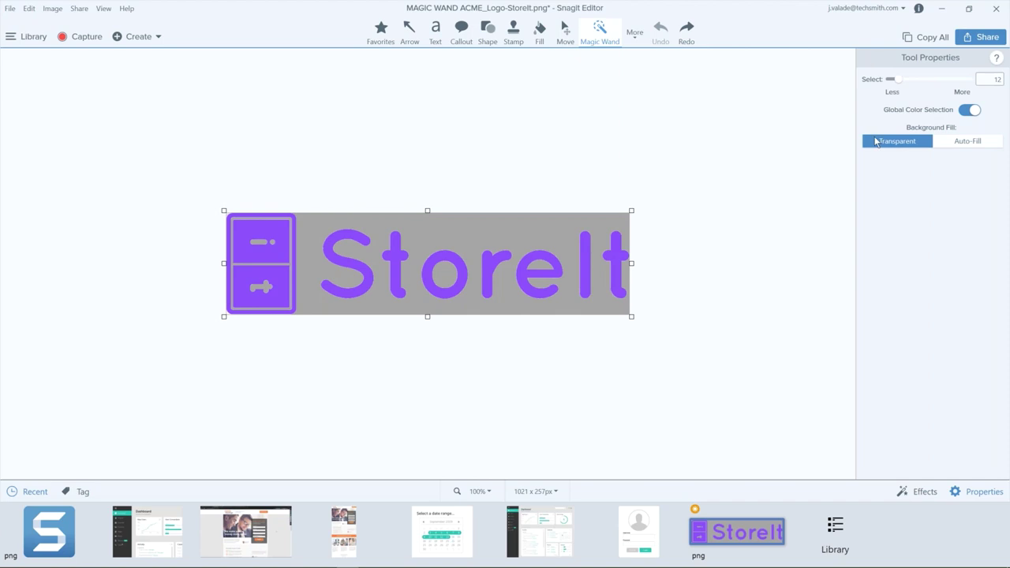
- Delete the logo's purple areas with the Magic Wand and set the canvas color to yellow
left_click(558, 274)
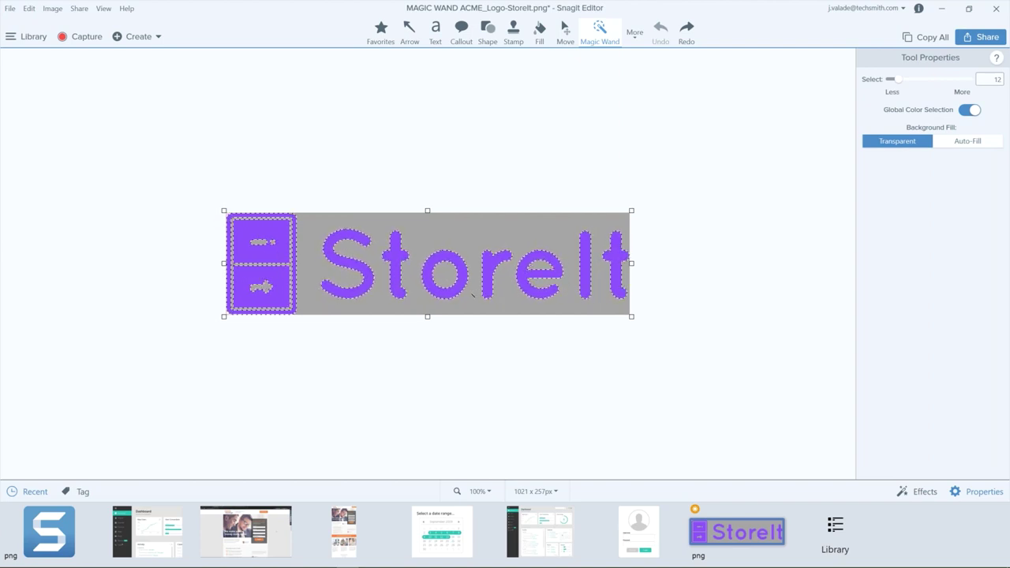
key("Delete")
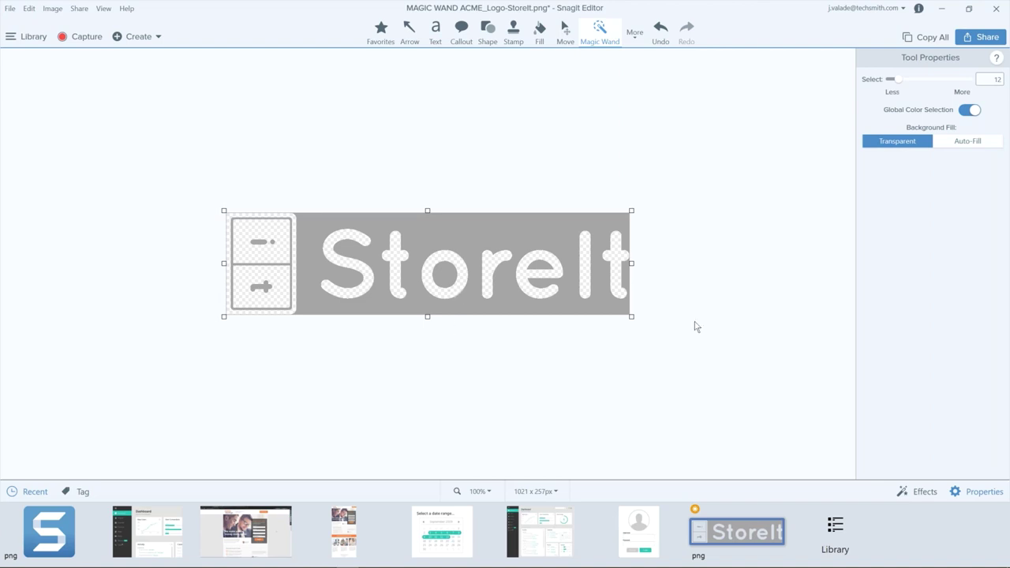
right_click(726, 332)
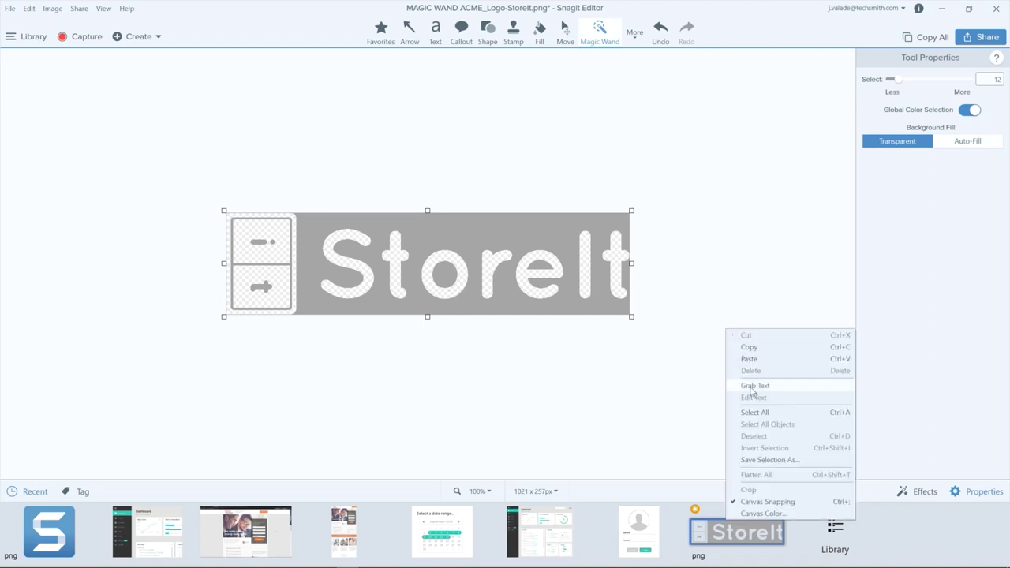
left_click(760, 514)
left_click(538, 286)
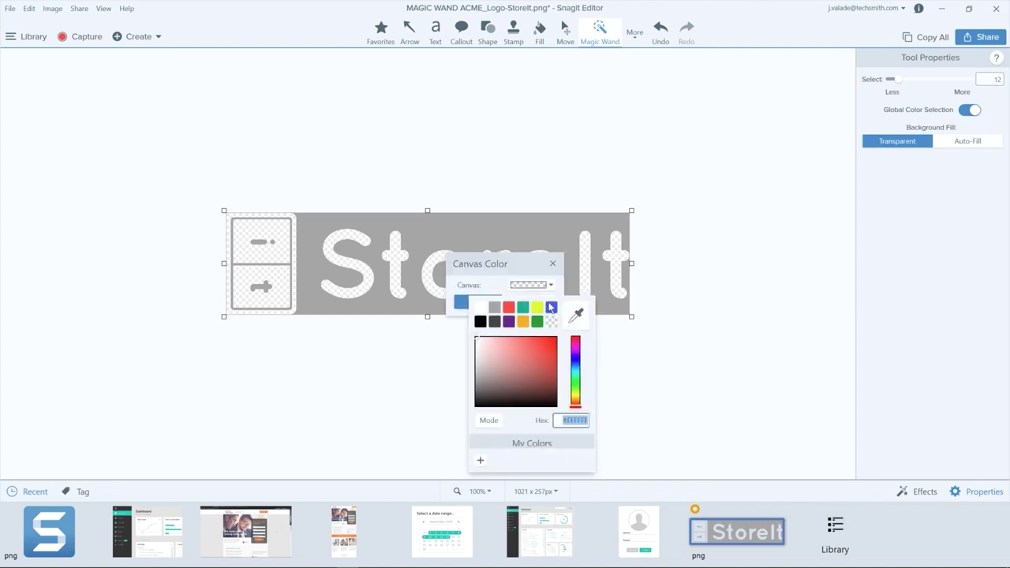
left_click(537, 307)
left_click(474, 301)
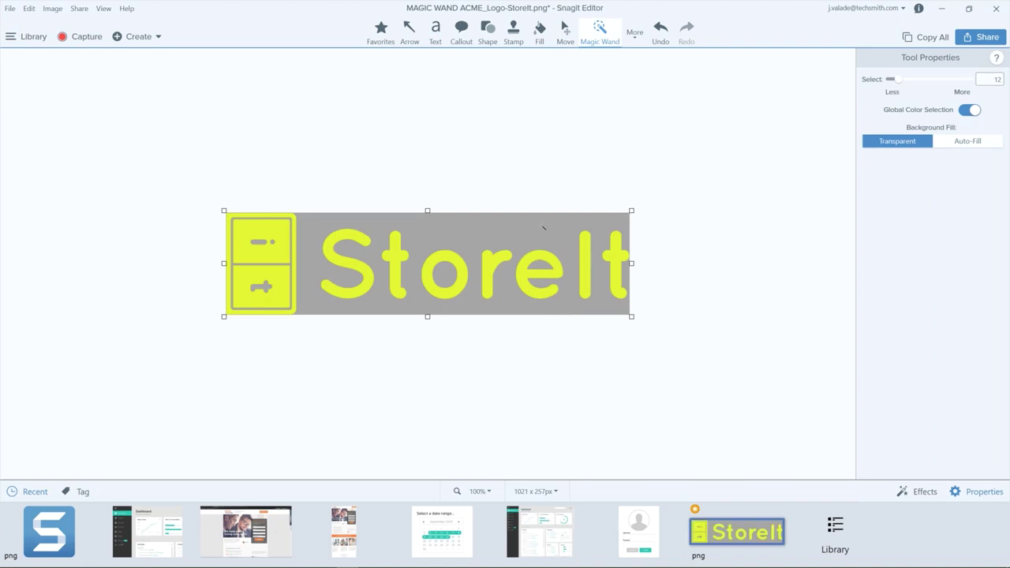
- Set the canvas color back to transparent and undo the deletion of the logo's purple areas
left_click(558, 269)
right_click(535, 355)
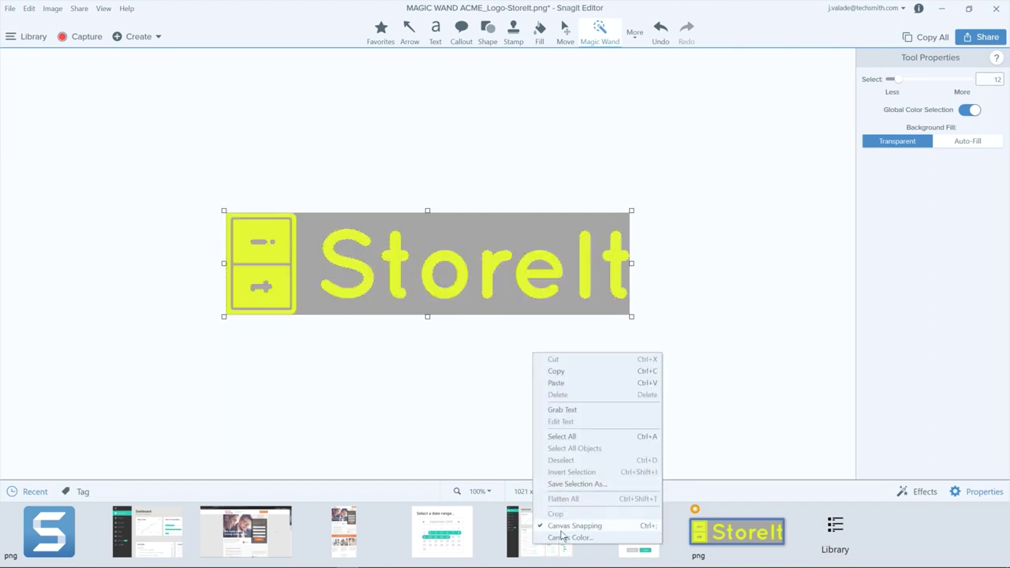
left_click(563, 537)
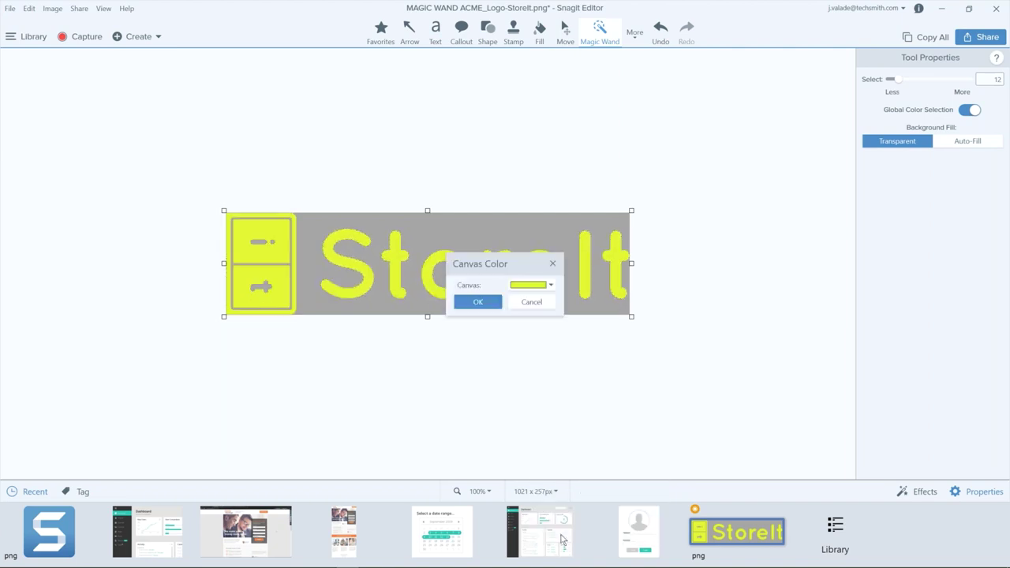
left_click(550, 287)
left_click(554, 326)
key("Return")
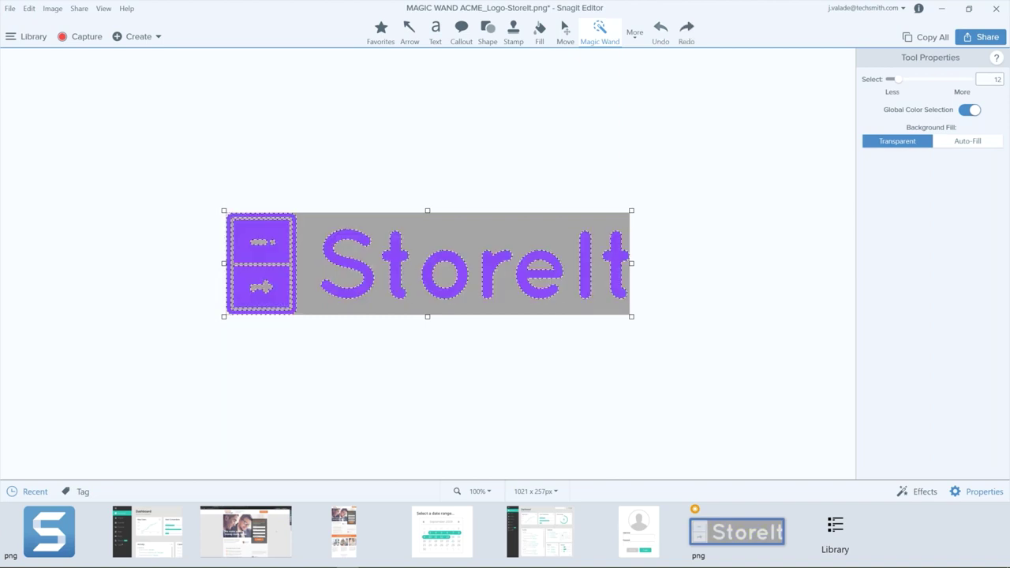
left_click(652, 332)
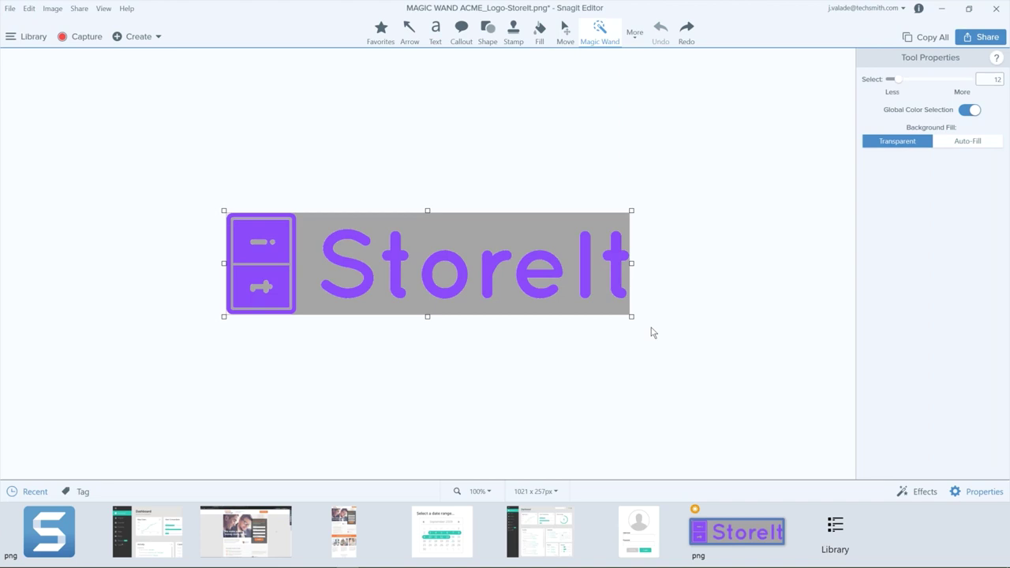
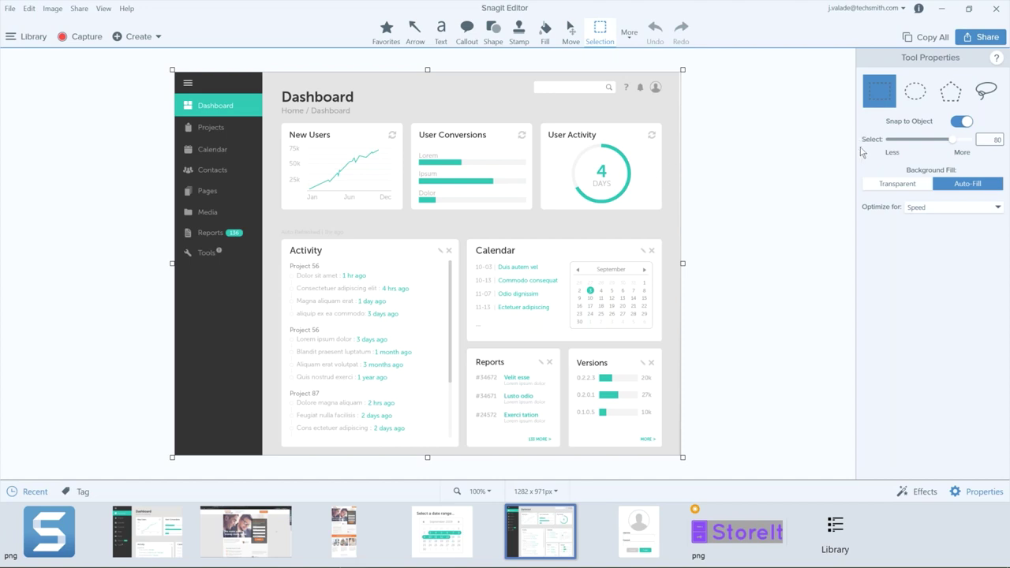
- With Snap to Object off, select the User Activity card and move it over the dark sidebar, then undo the move
left_click(961, 122)
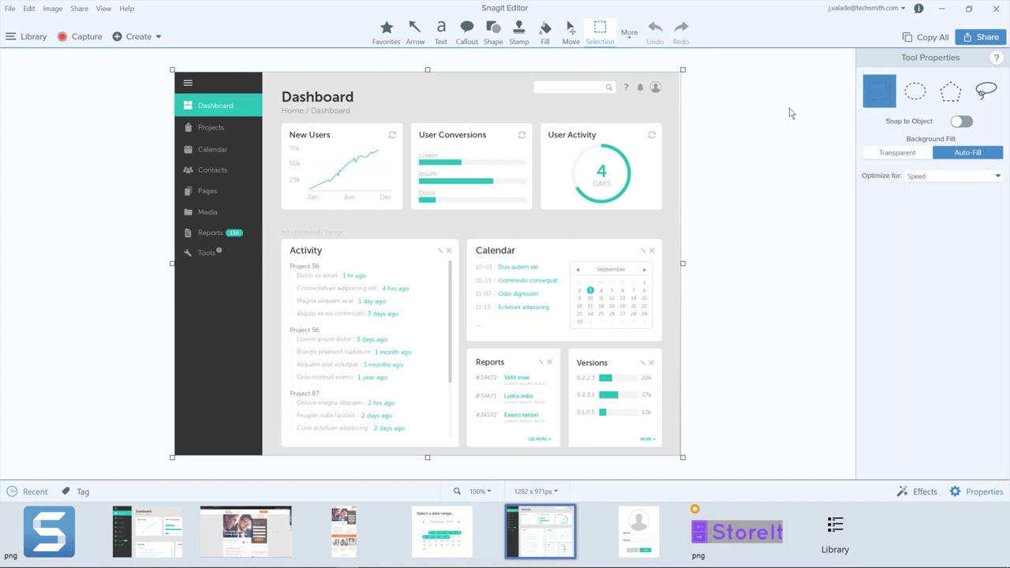
left_click_drag(536, 118, 676, 225)
left_click_drag(598, 195, 229, 375)
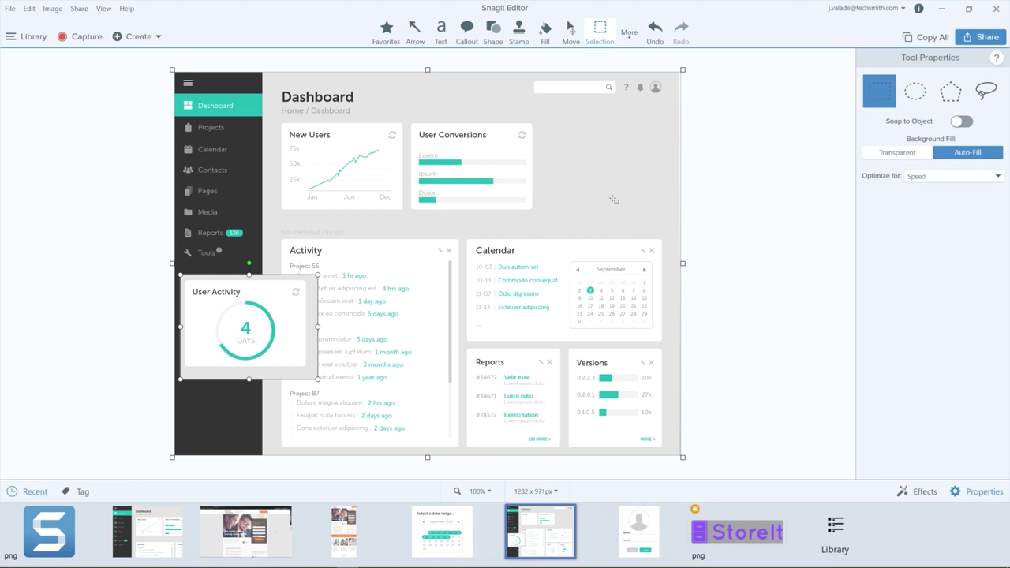
left_click(655, 30)
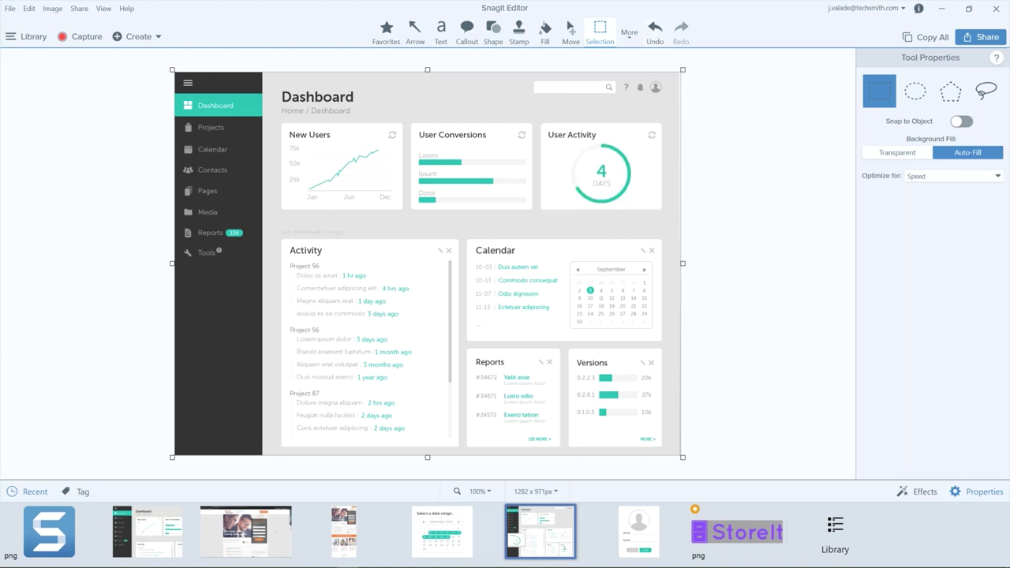
- Turn on Snap to Object and try a snapped rectangular selection around the User Activity card, then clear it
left_click(959, 122)
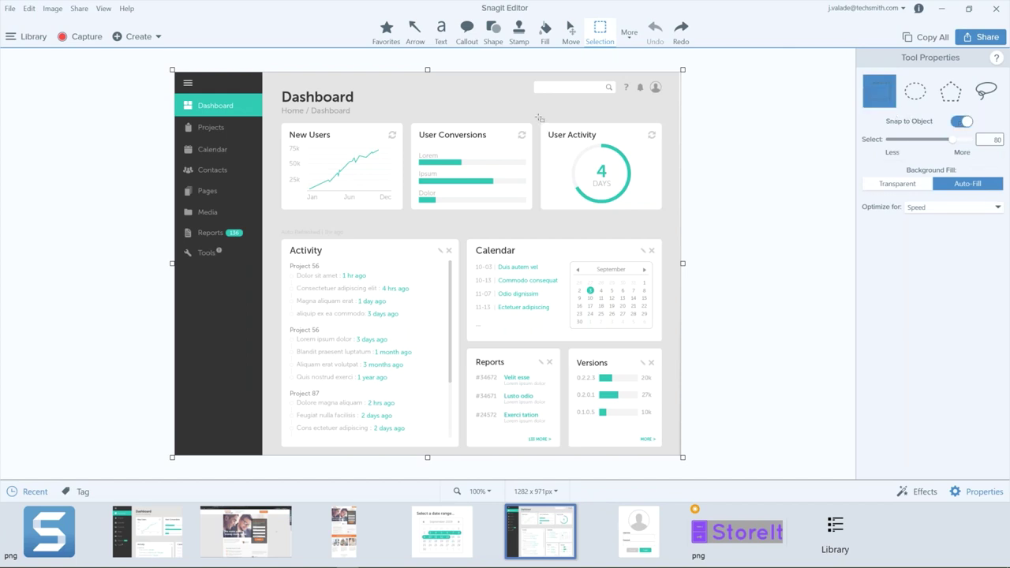
left_click_drag(538, 116, 673, 225)
left_click(657, 205)
left_click(639, 217)
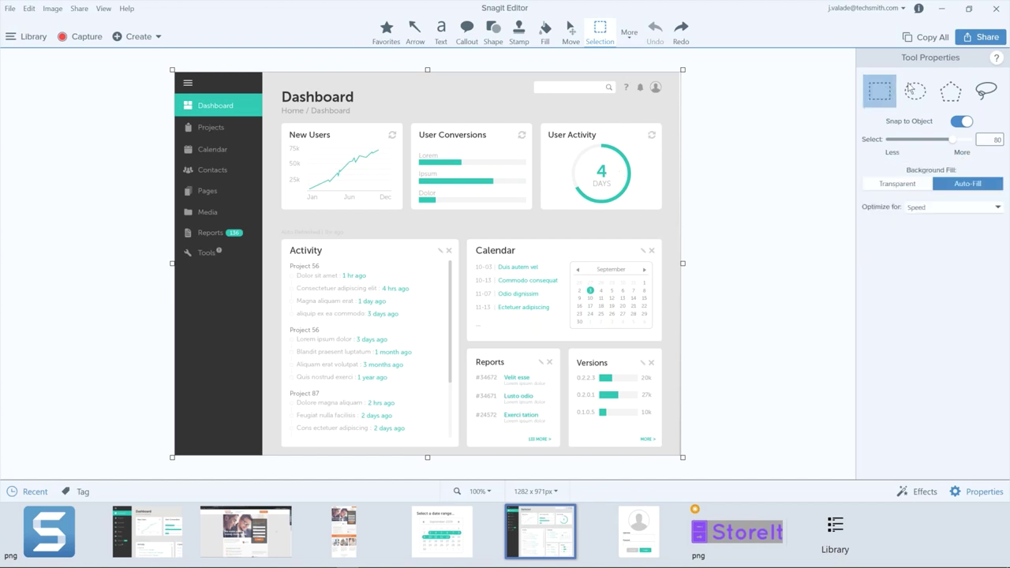
mouse_move(549, 113)
left_mouse_down()
mouse_move(539, 200)
mouse_move(550, 215)
mouse_move(619, 231)
mouse_move(644, 224)
mouse_move(680, 156)
mouse_move(612, 106)
mouse_move(550, 114)
left_mouse_up()
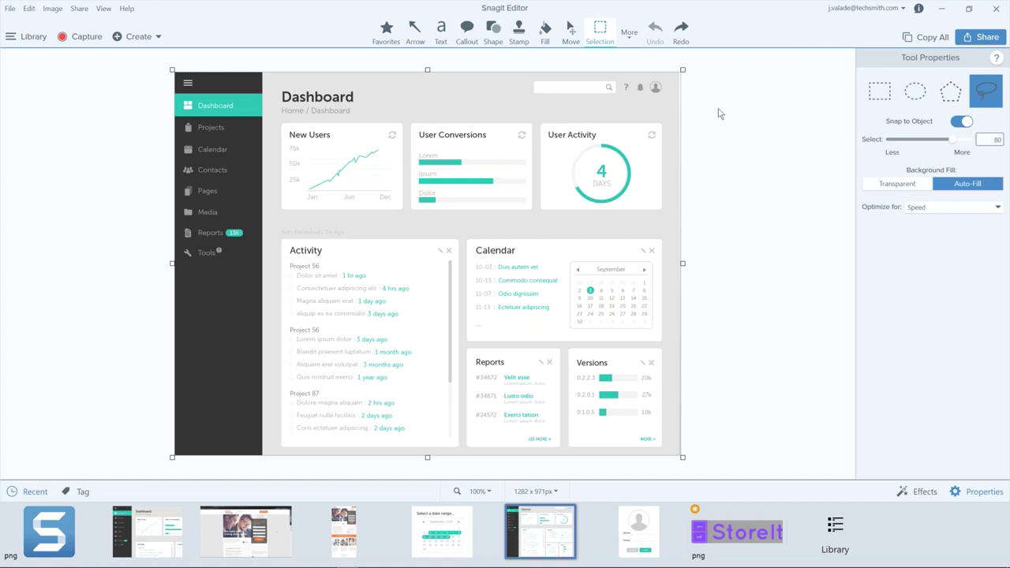
- Enable Smart Move for the dashboard image and set its Detail to 20
left_click(570, 32)
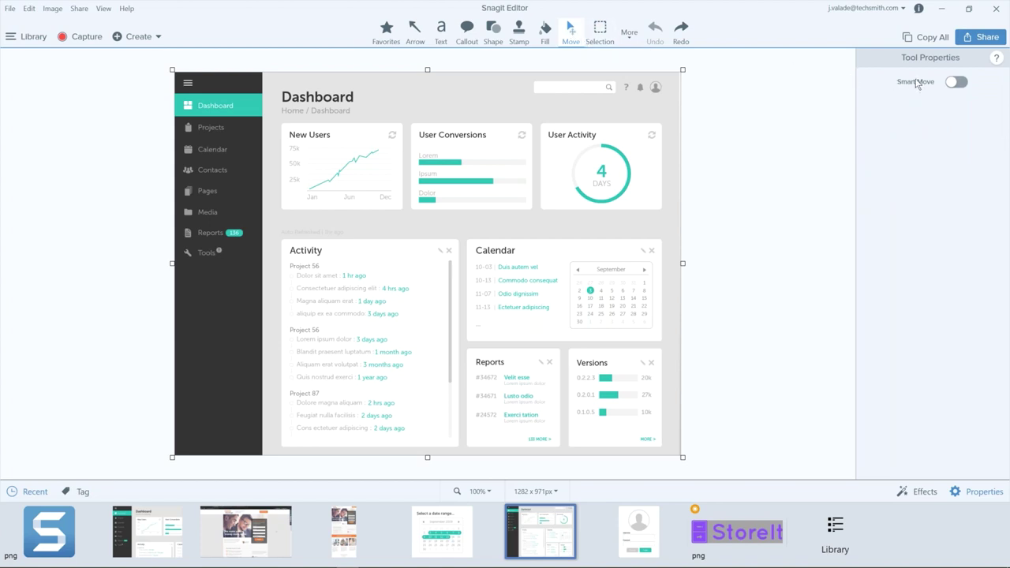
left_click(954, 84)
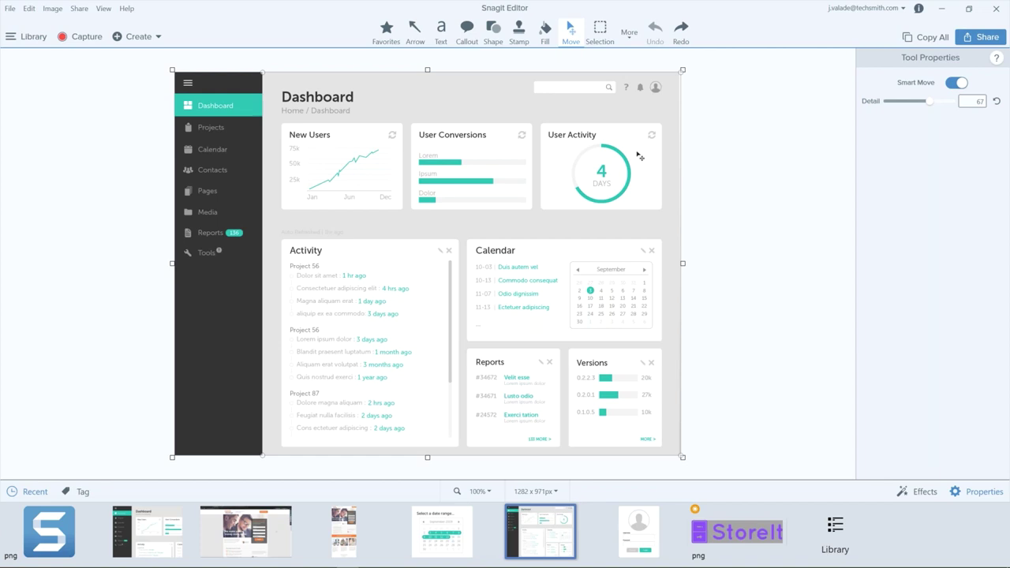
left_click_drag(640, 157, 636, 164)
key("ctrl+z")
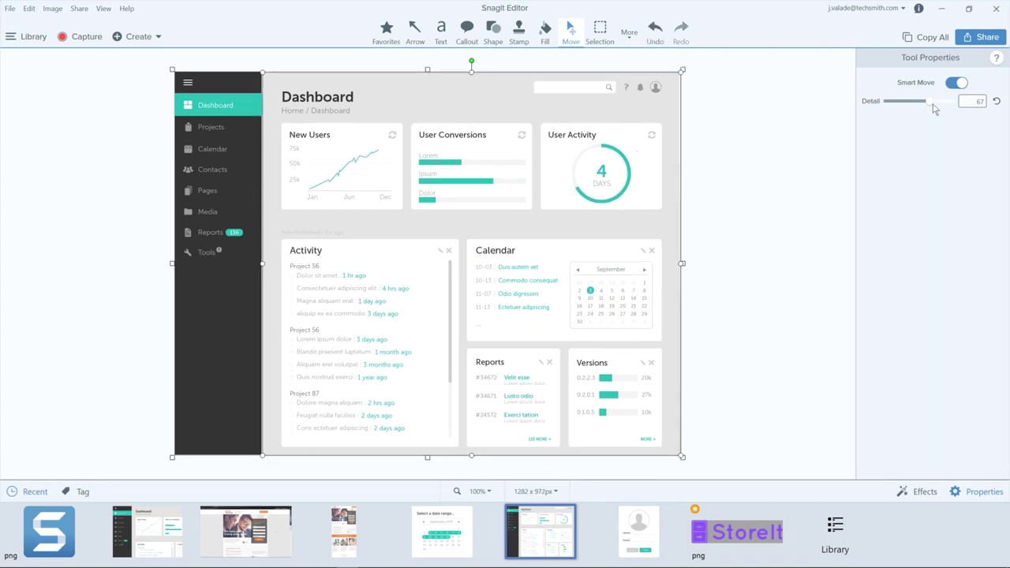
left_click_drag(933, 105, 915, 106)
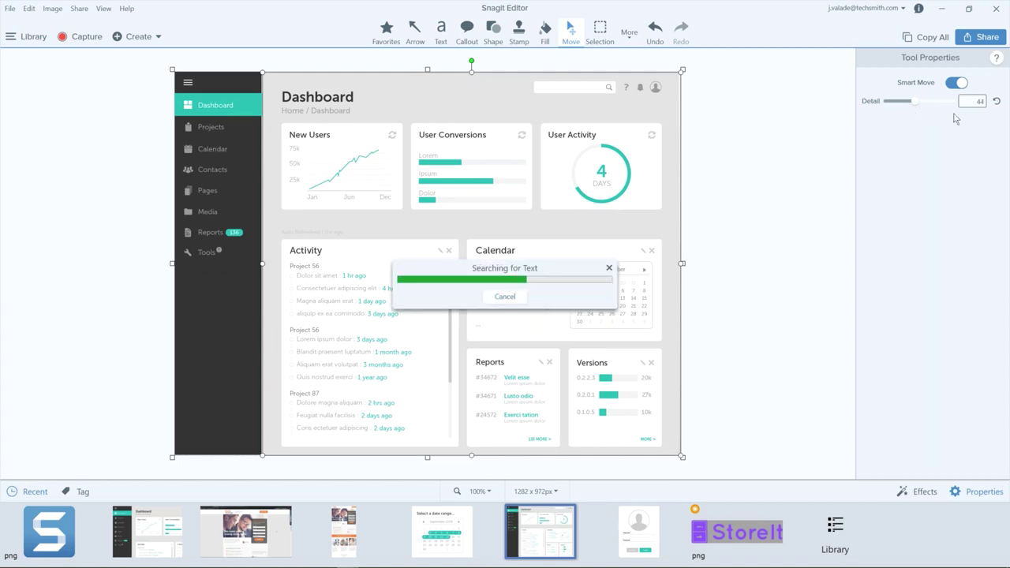
left_click(892, 101)
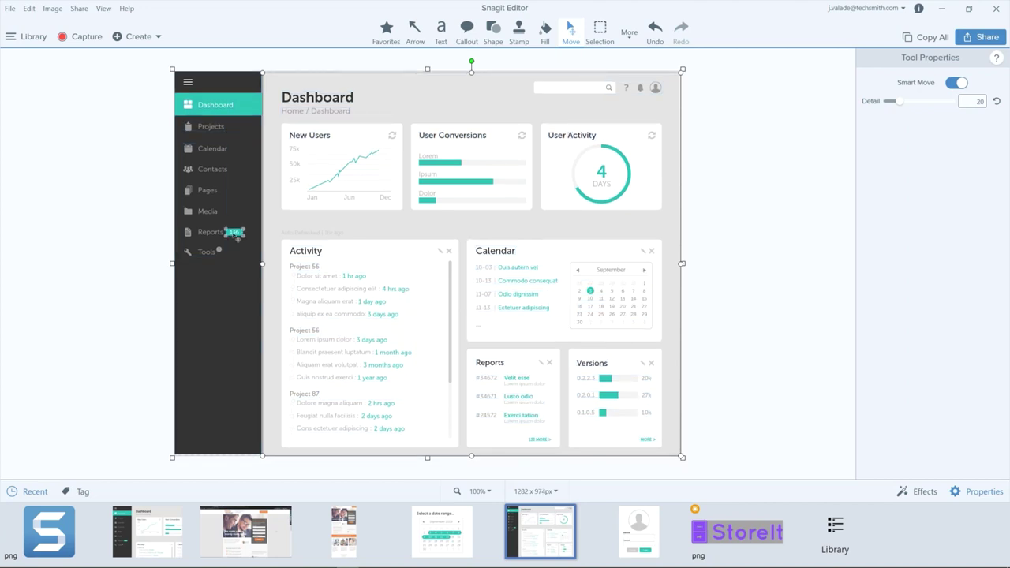
- Move the Reports number badge and the green Dashboard bar down the image, then undo both moves
left_click_drag(236, 233, 242, 292)
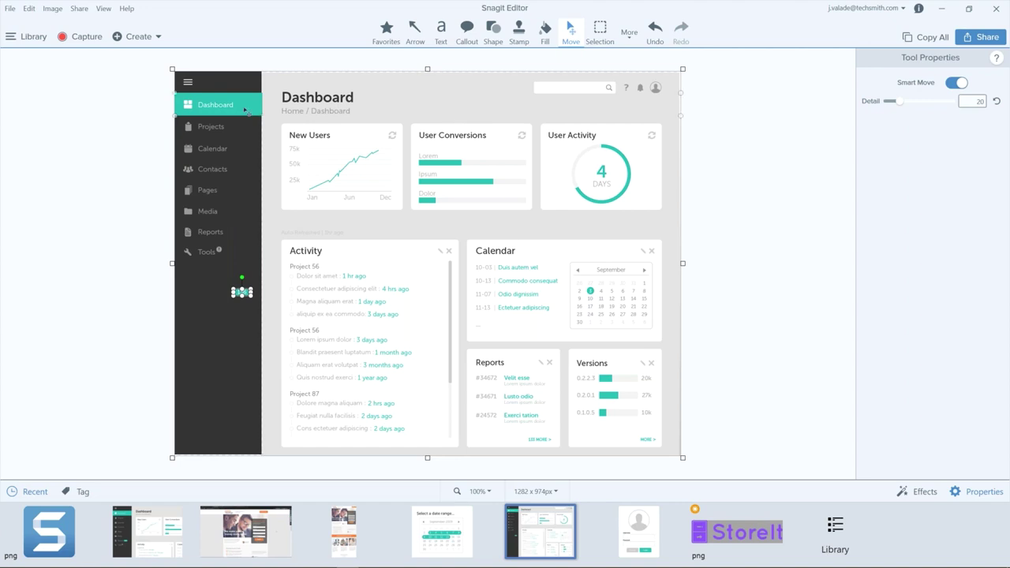
left_click_drag(246, 111, 246, 449)
left_click(145, 428)
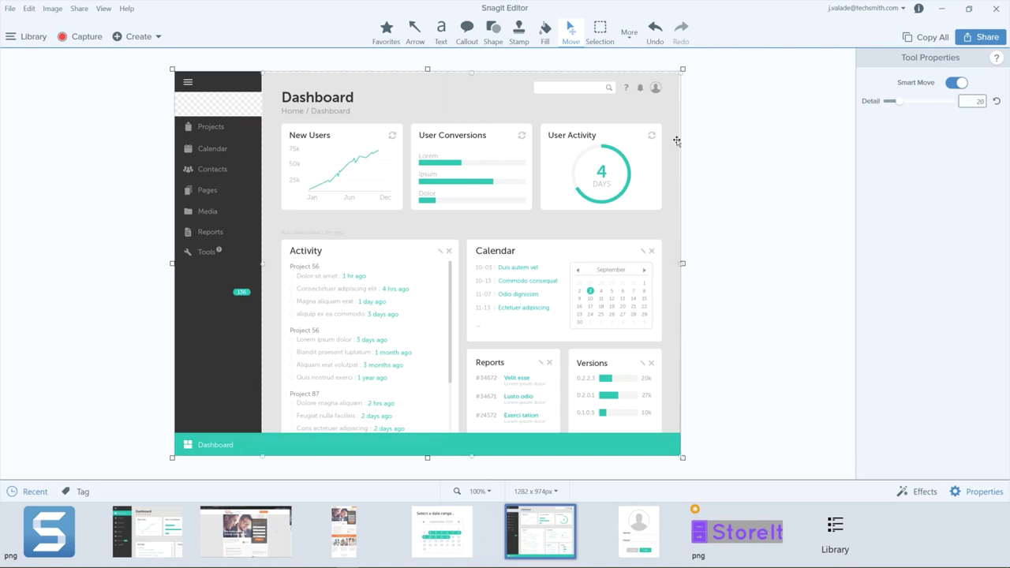
key("ctrl+z")
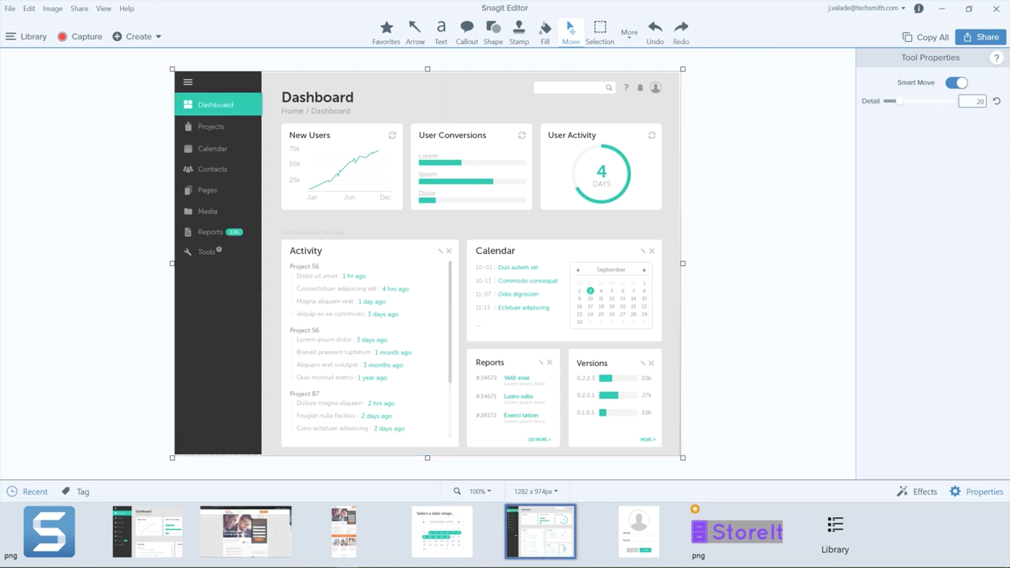
- Try deleting the number badge beside Reports in the dashboard's sidebar
left_click(235, 232)
key("Delete")
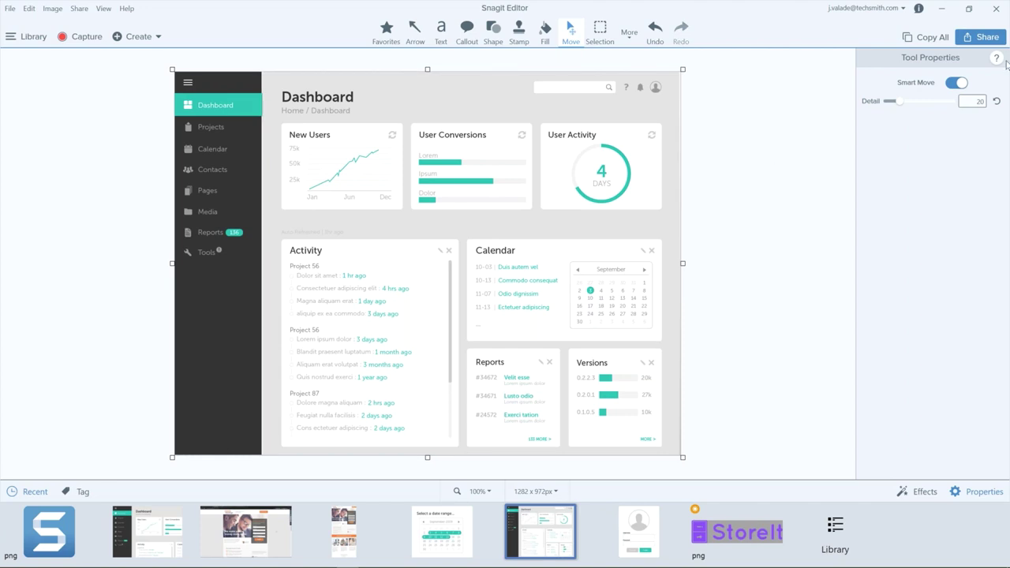
- Turn off Smart Move for the dashboard image
left_click(957, 84)
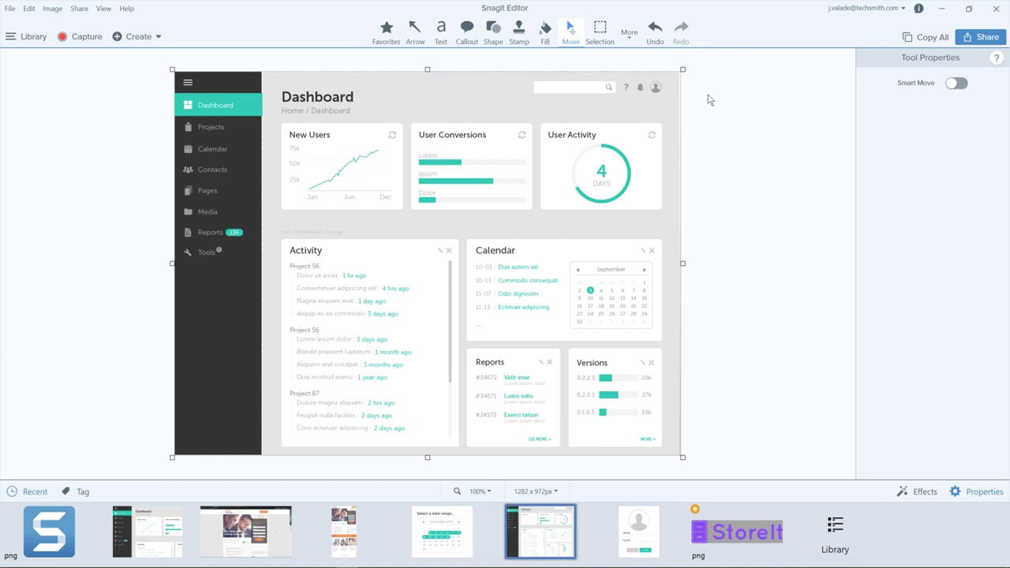
- Crop the dashboard image to the sidebar area from Pages to Tools, and undo the crop
left_click(630, 36)
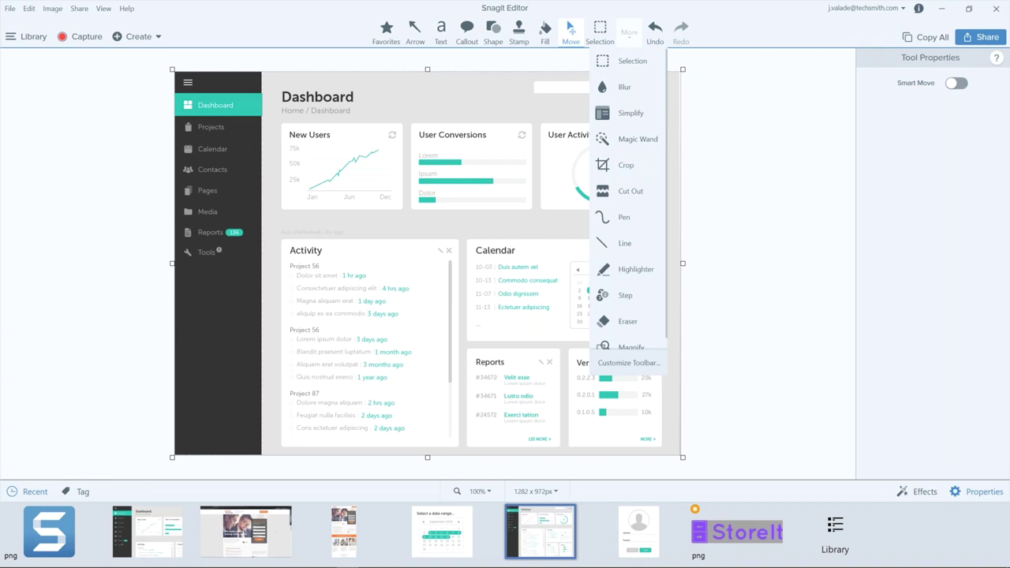
left_click(628, 362)
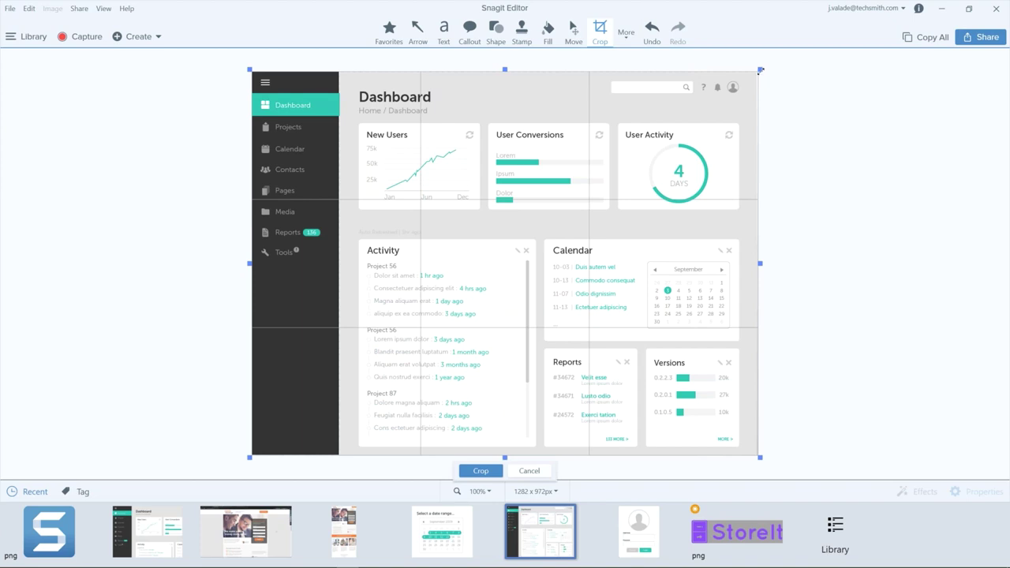
left_click_drag(762, 69, 498, 190)
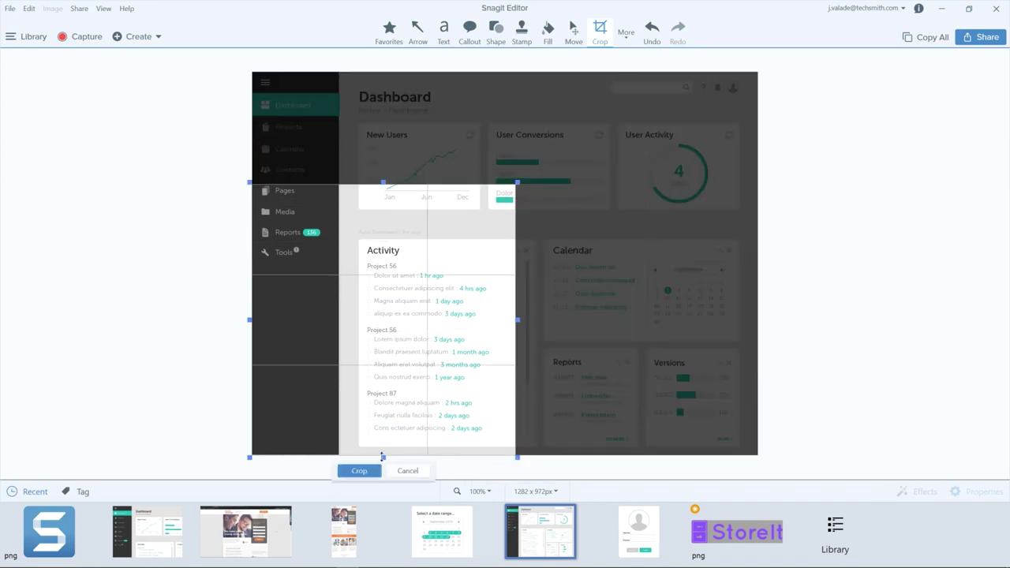
left_click_drag(381, 448, 382, 257)
left_click_drag(516, 221, 340, 223)
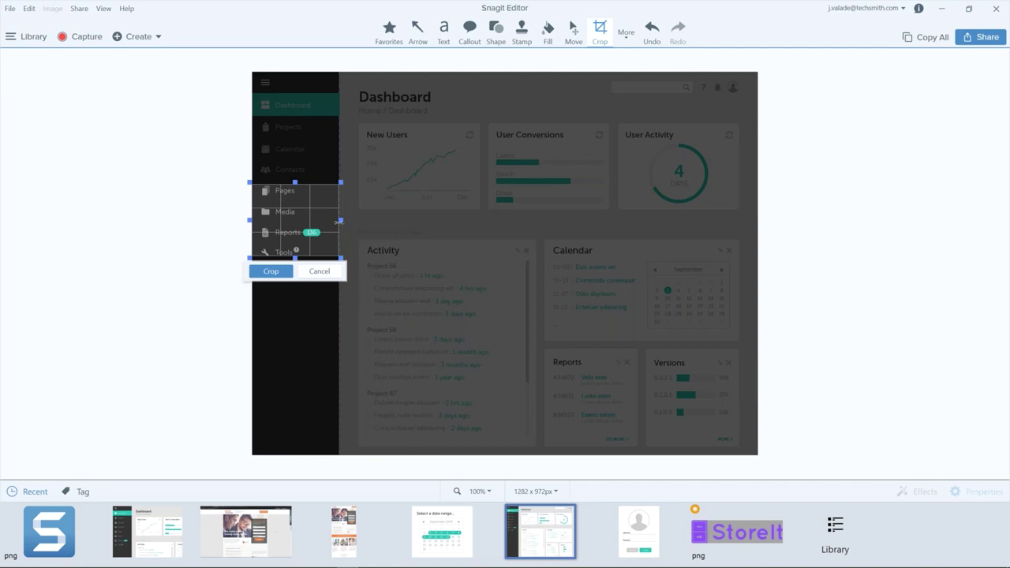
left_click(276, 272)
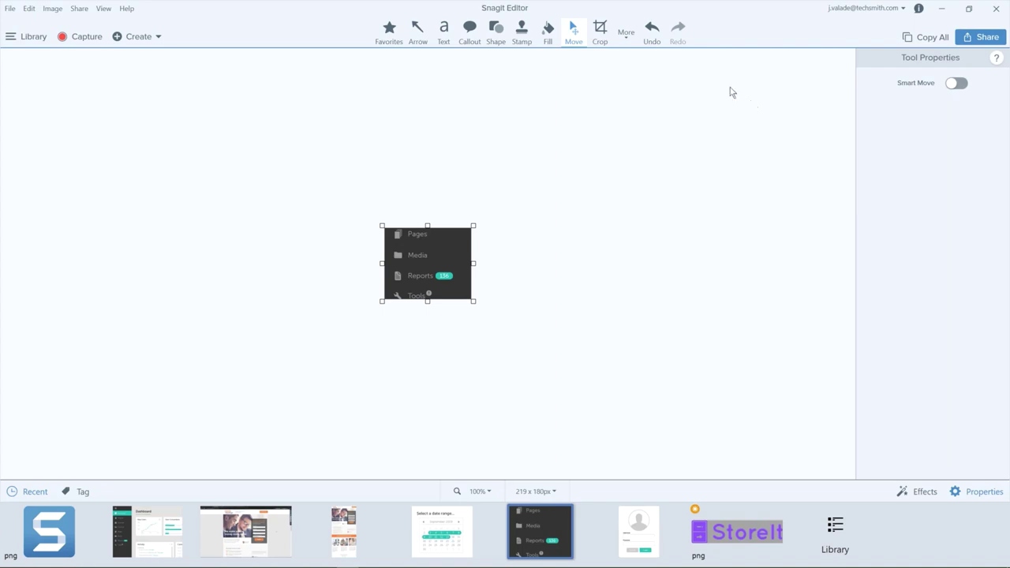
key("ctrl+z")
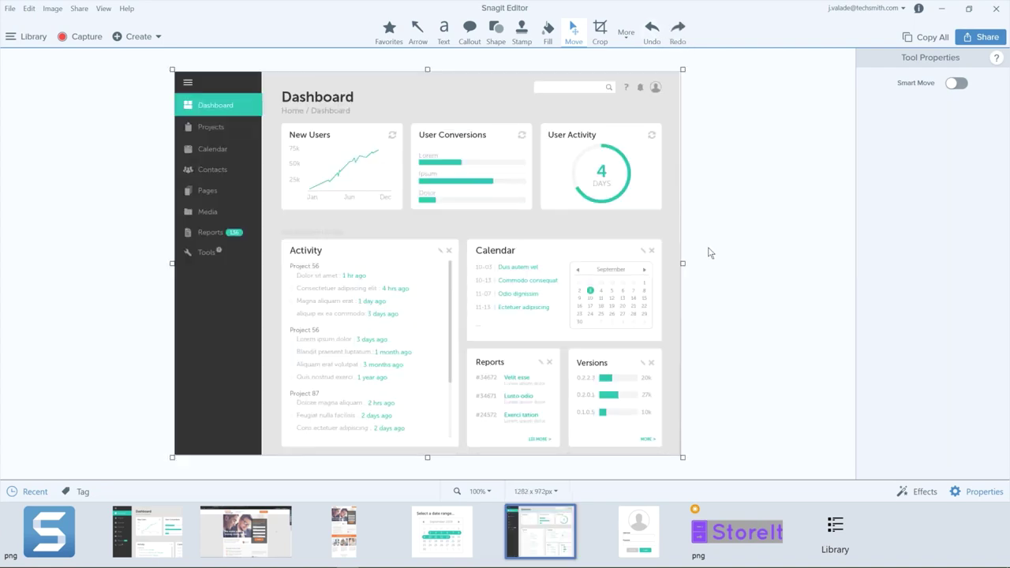
- Open the tall Fidelity Holdings capture, and switch to Chrome to look through the live Fidelity Holdings page from header to Advantage section
left_click(343, 530)
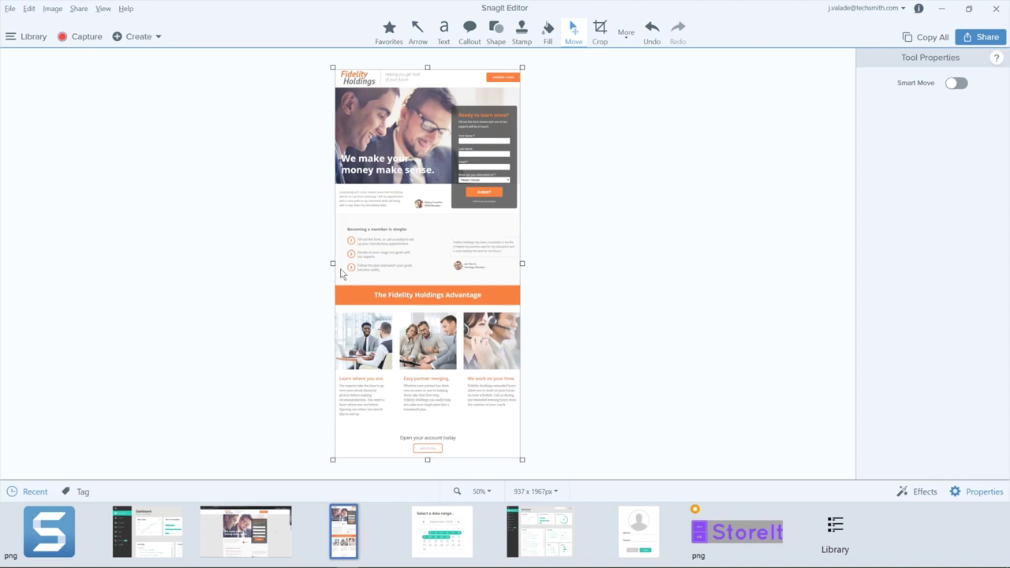
key("alt+Tab")
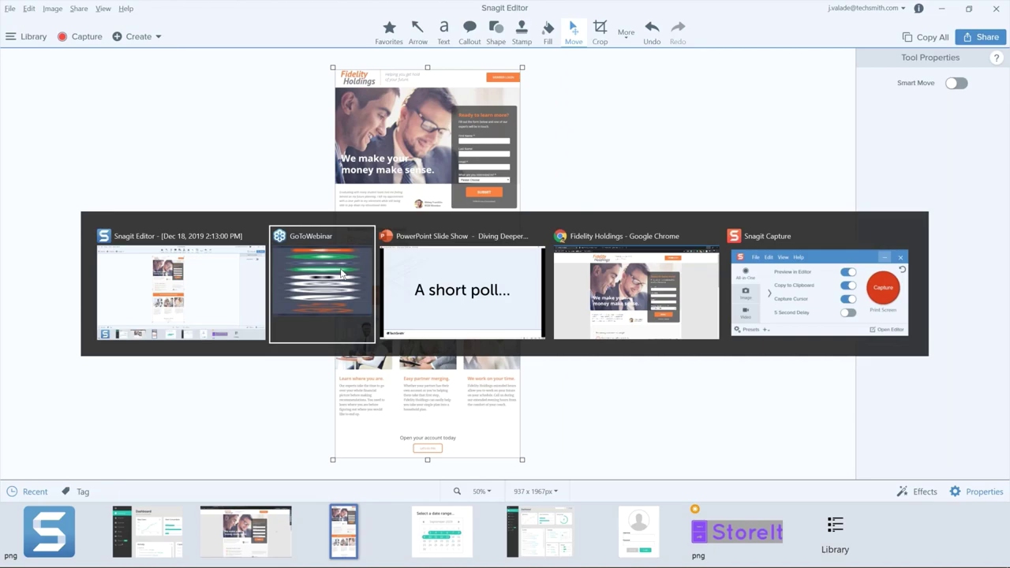
key("Tab")
key("Tab")
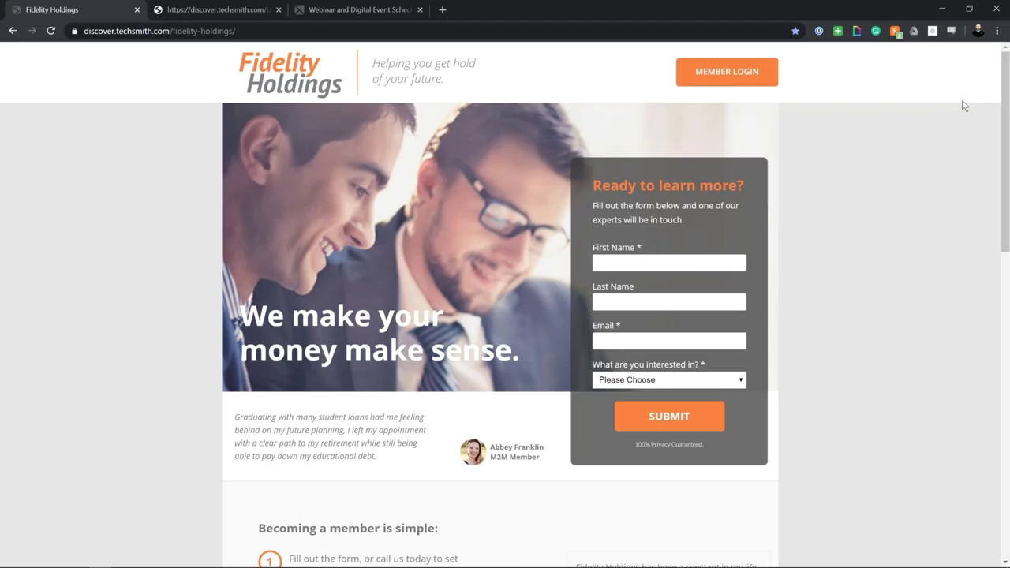
scroll(1005, 86, "down", 1)
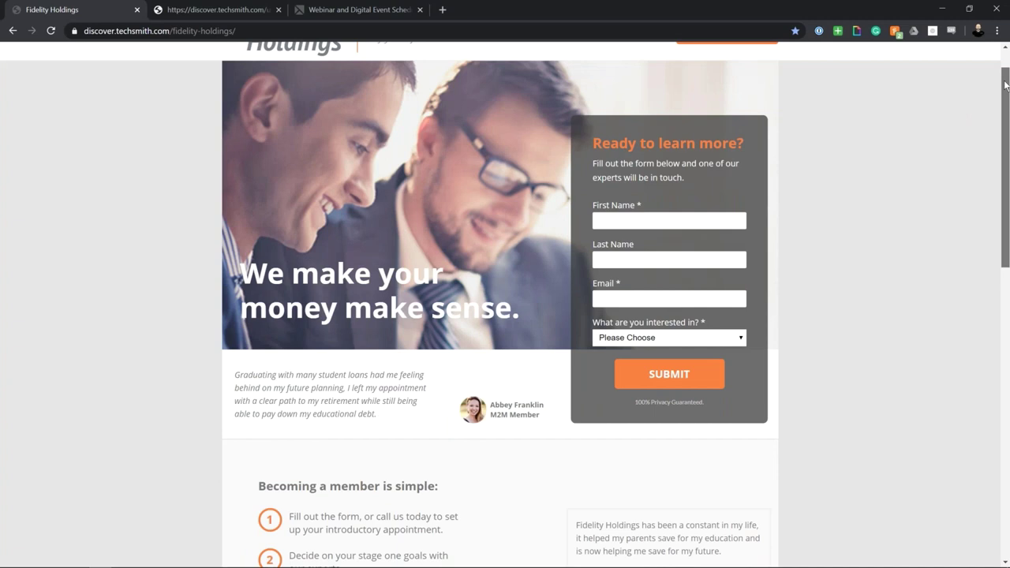
left_click_drag(1005, 85, 996, 298)
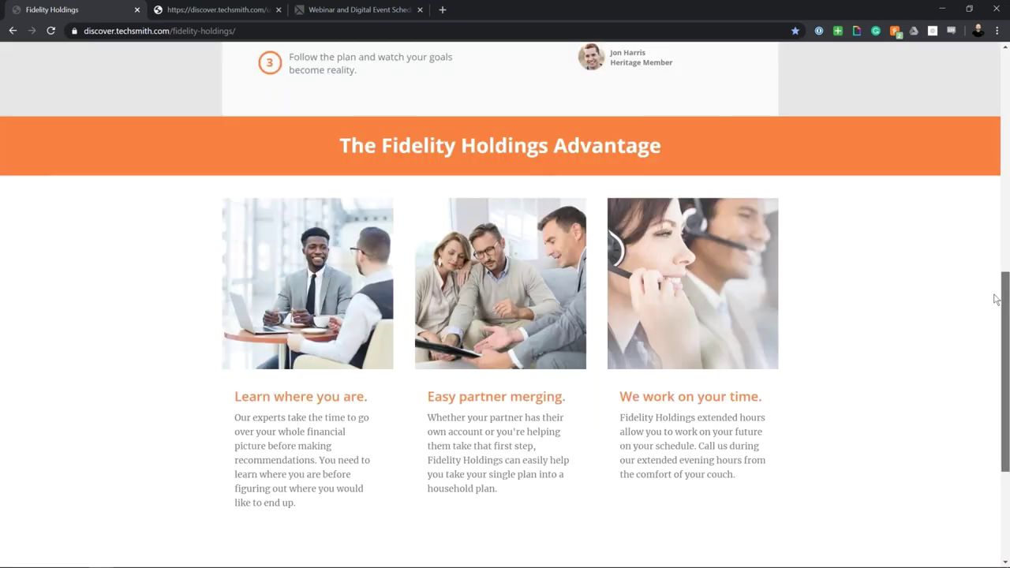
left_click_drag(995, 298, 1002, 54)
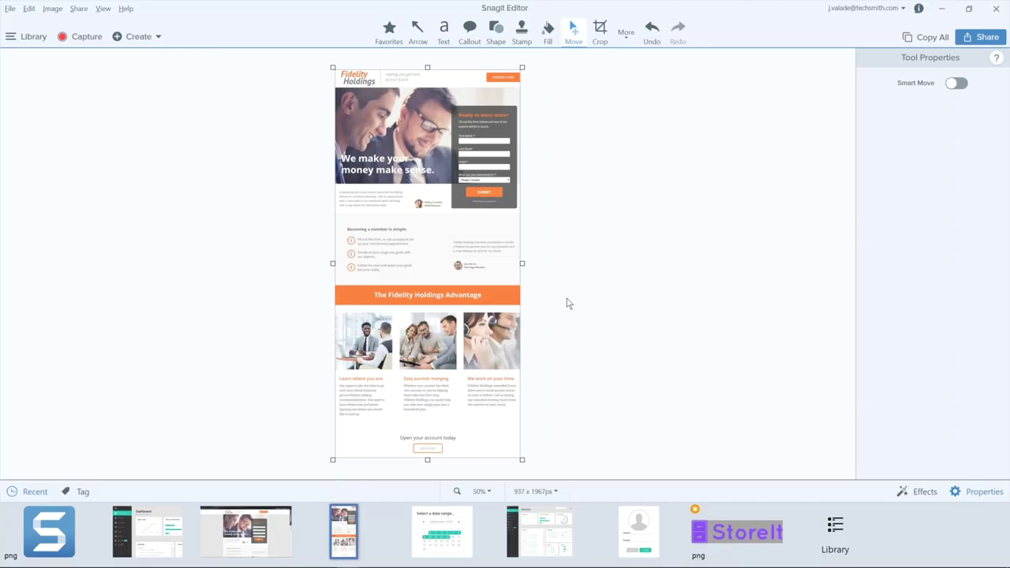
- Cut out the membership section and orange Advantage banner from the Fidelity Holdings capture, using a horizontal jagged-edge Cut Out style
left_click(627, 34)
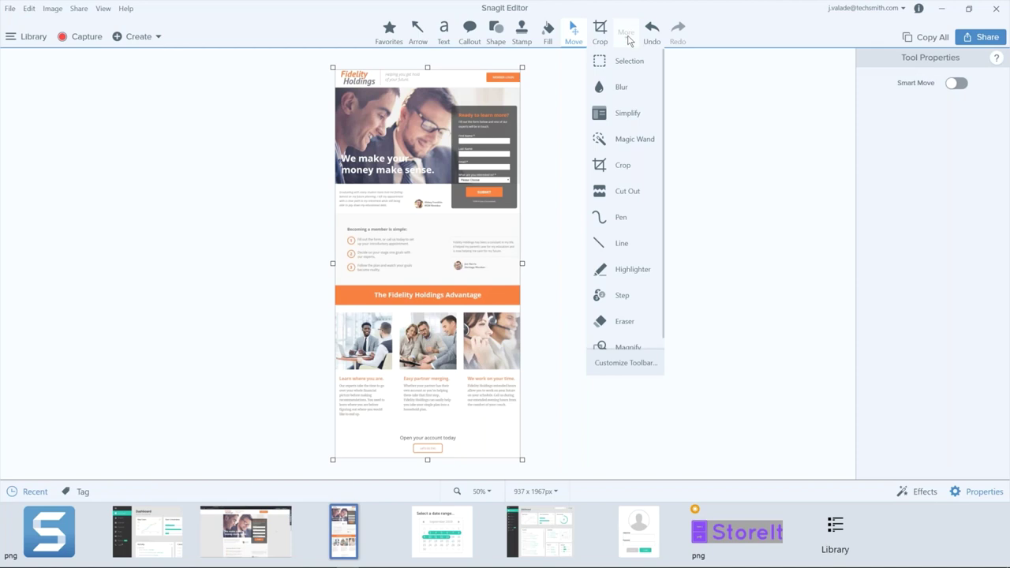
left_click(623, 195)
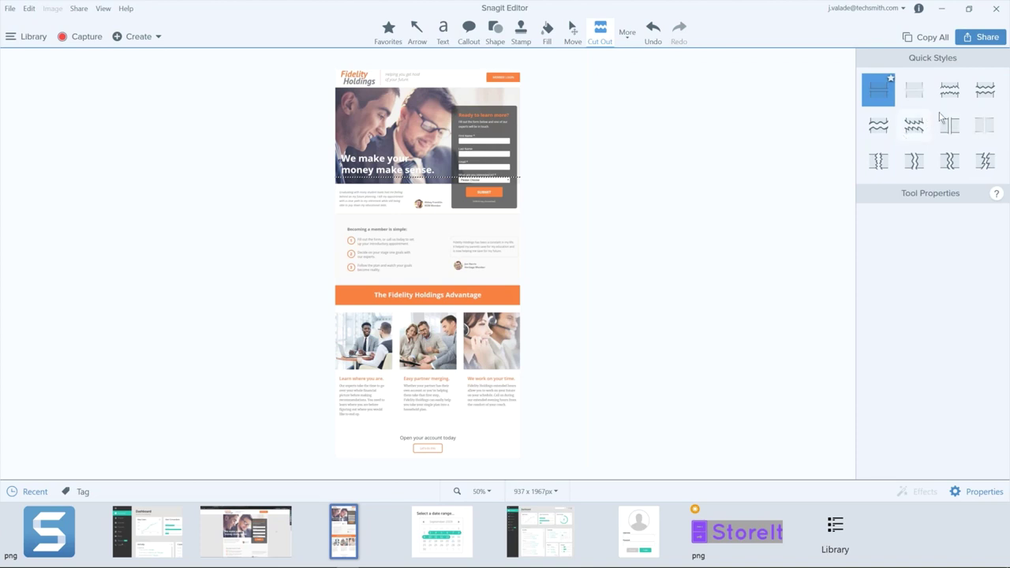
left_click(985, 94)
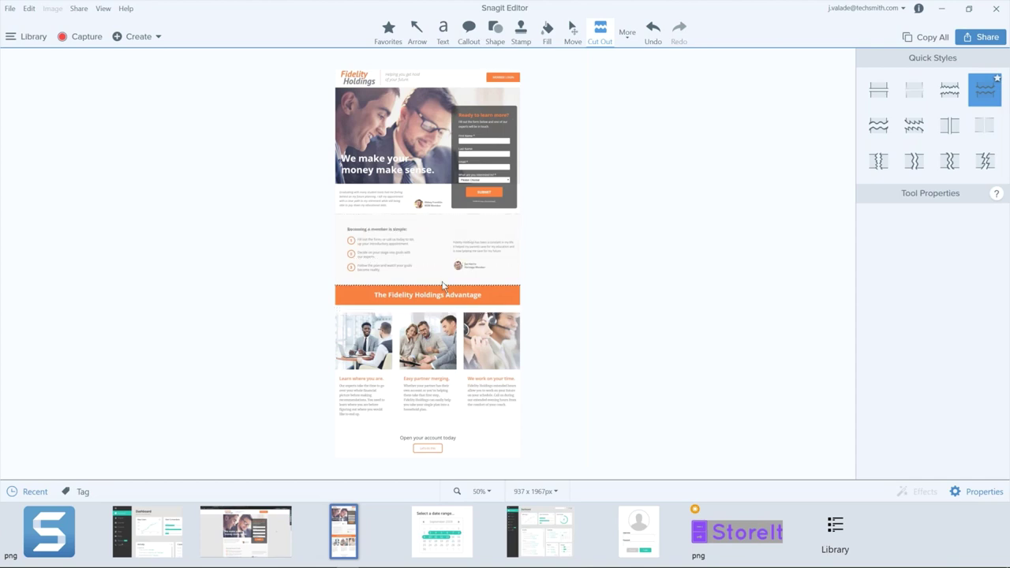
left_click_drag(448, 221, 439, 310)
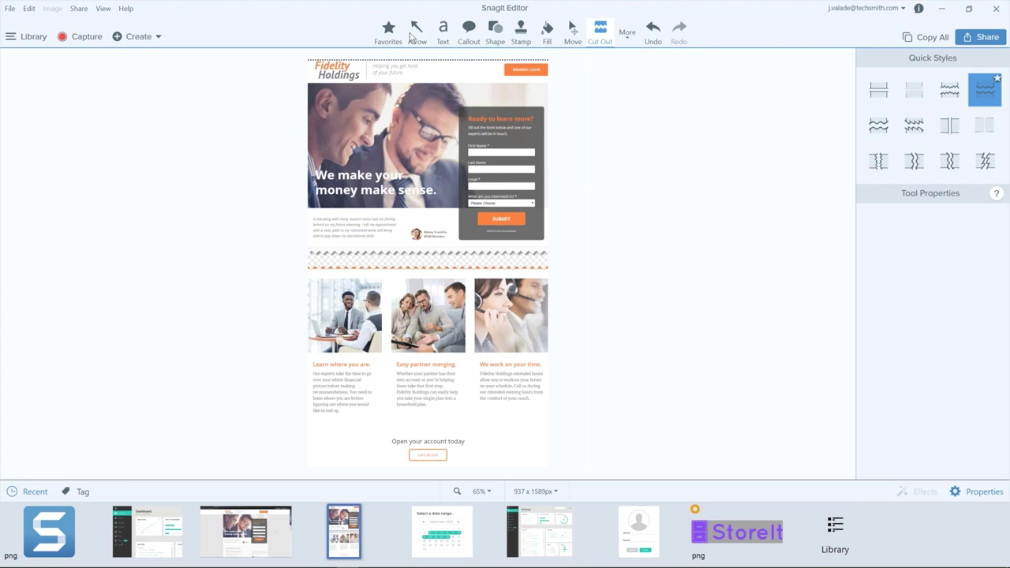
- Draw a dotted double-headed arrow from the Let's do this button to the Submit button, coloured with orange sampled from the capture
left_click(411, 33)
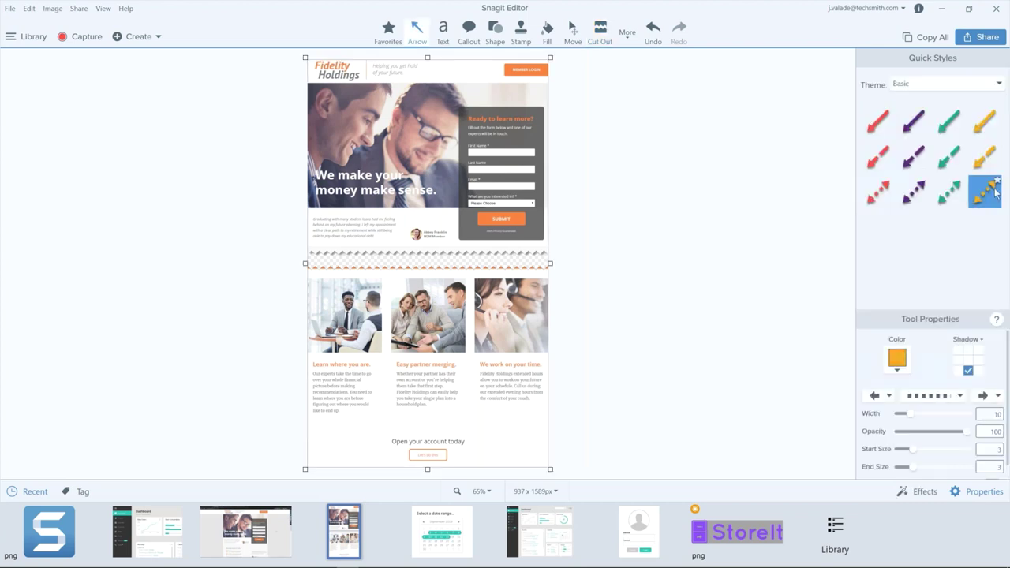
left_click(897, 360)
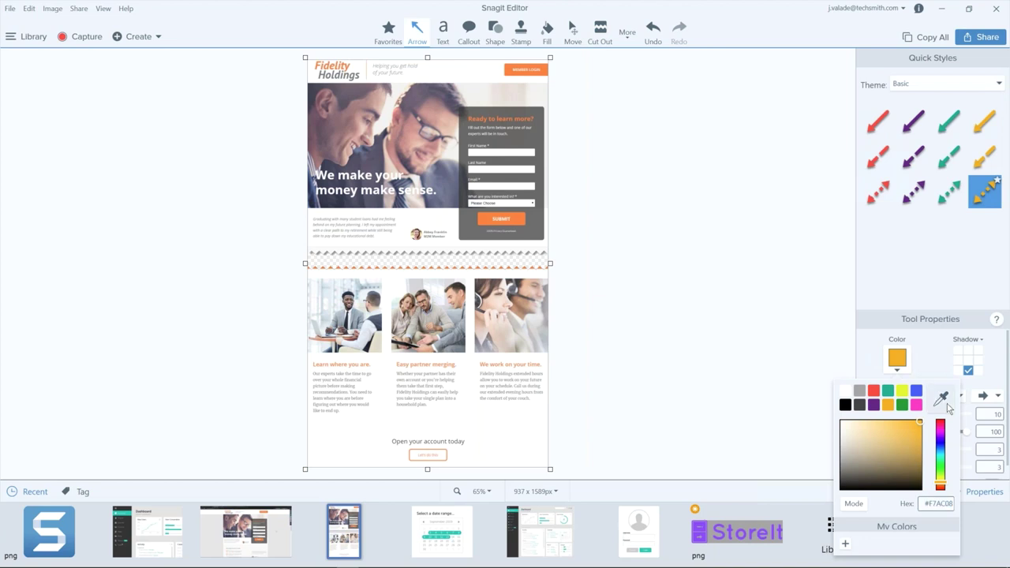
left_click(941, 400)
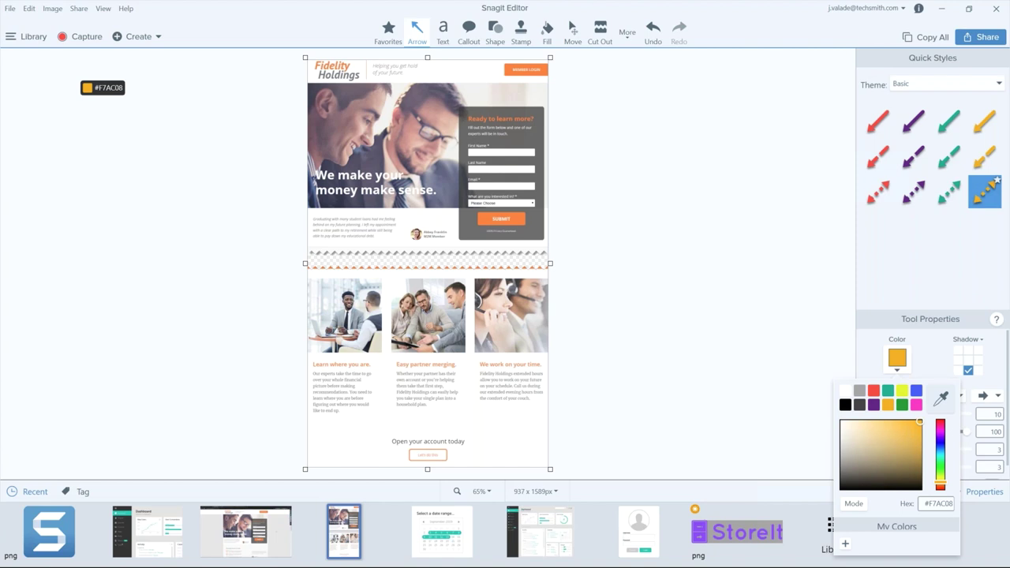
left_click(491, 266)
left_click_drag(419, 446, 491, 234)
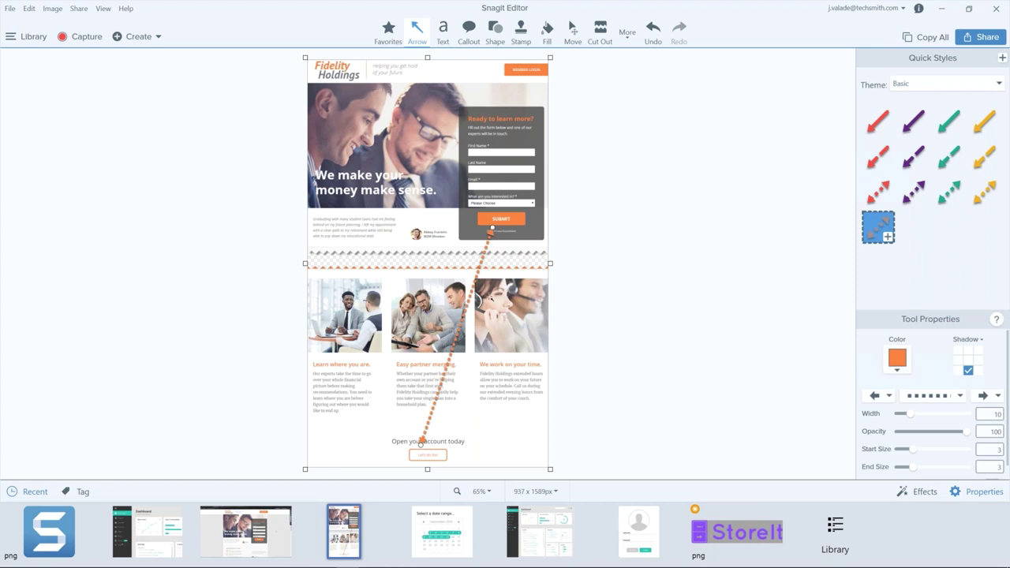
- Undo the arrow and the jagged-edge cut-out on the Fidelity Holdings capture
left_click(648, 30)
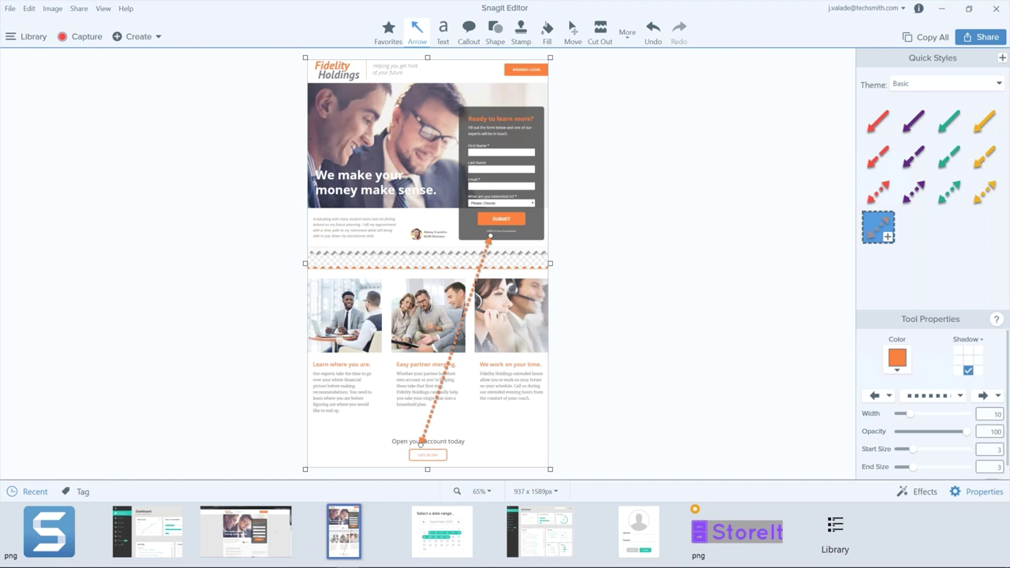
key("ctrl+z")
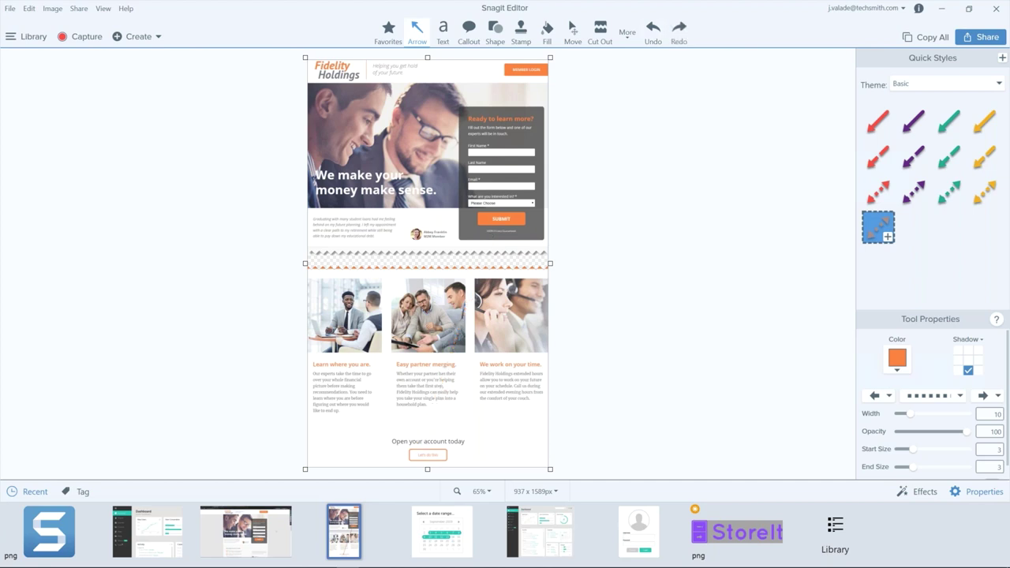
key("ctrl+z")
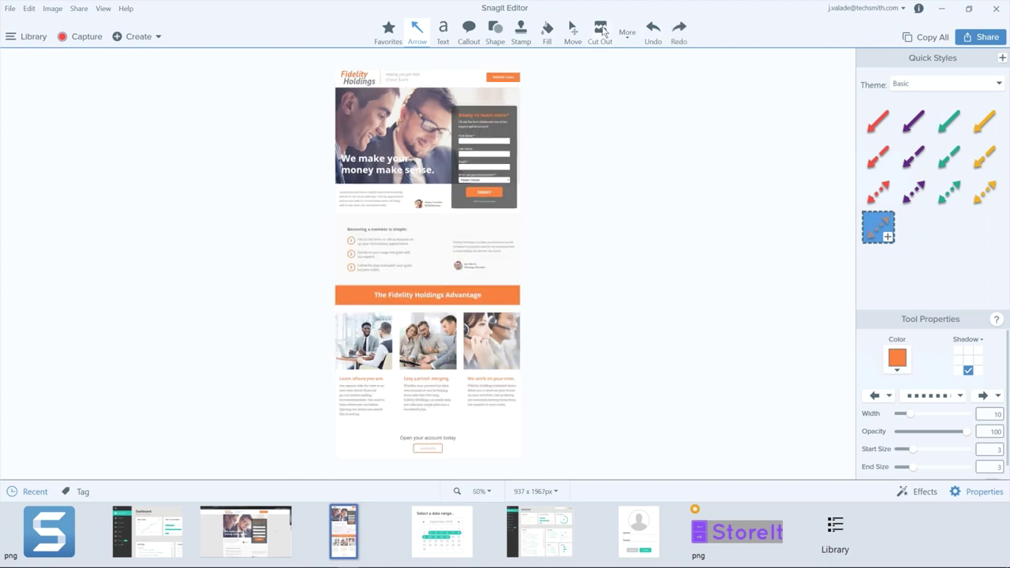
- Cut out the "Becoming a member is simple" section from the Fidelity Holdings capture, using the straight-edge horizontal Cut Out style
left_click(601, 31)
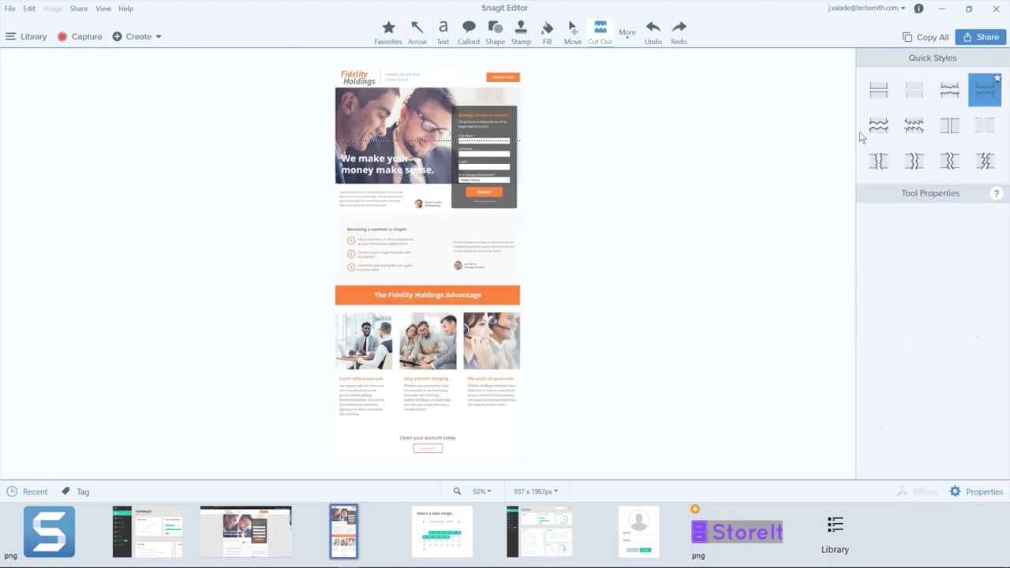
left_click(881, 96)
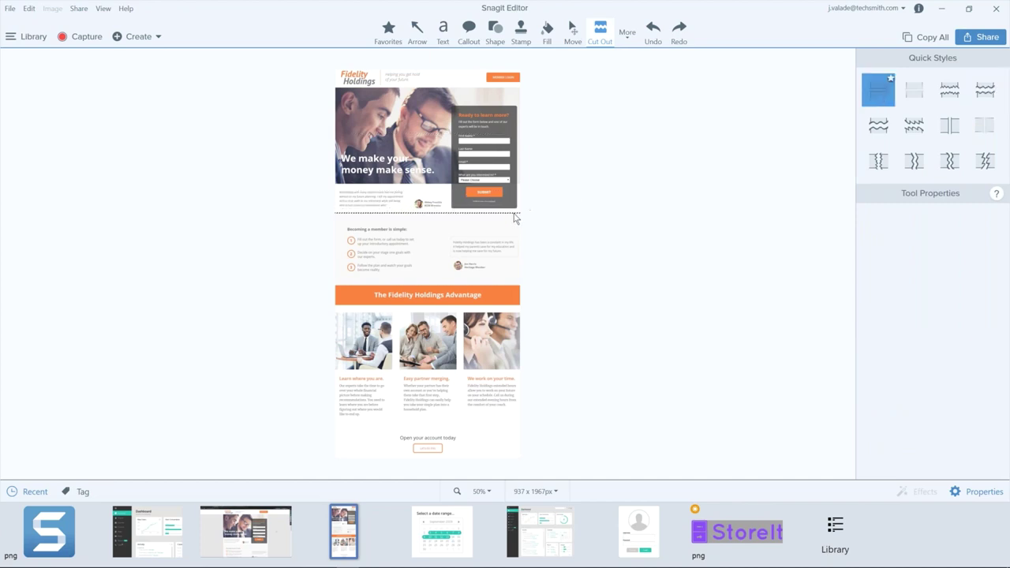
left_click(479, 491)
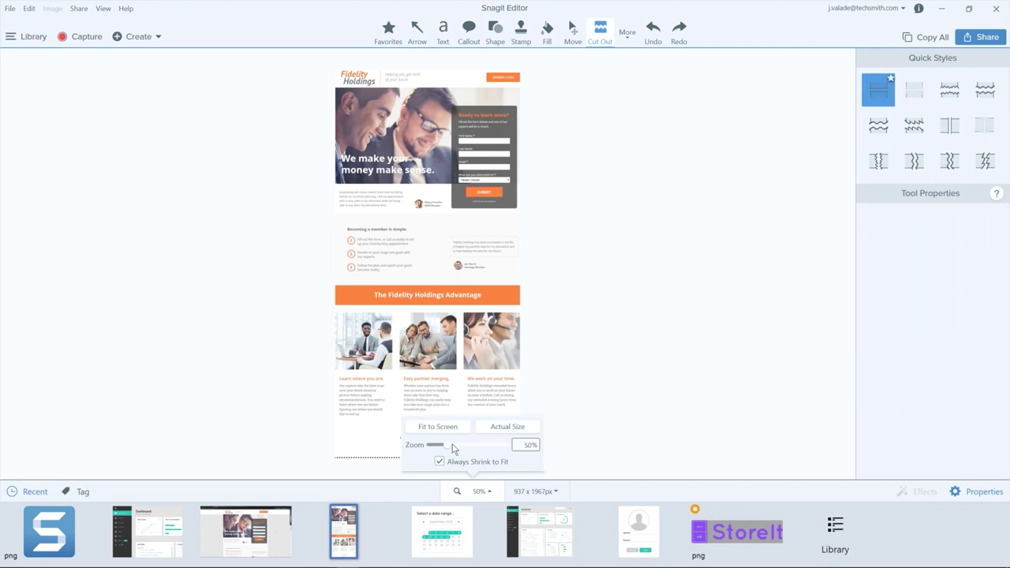
left_click_drag(452, 447, 453, 447)
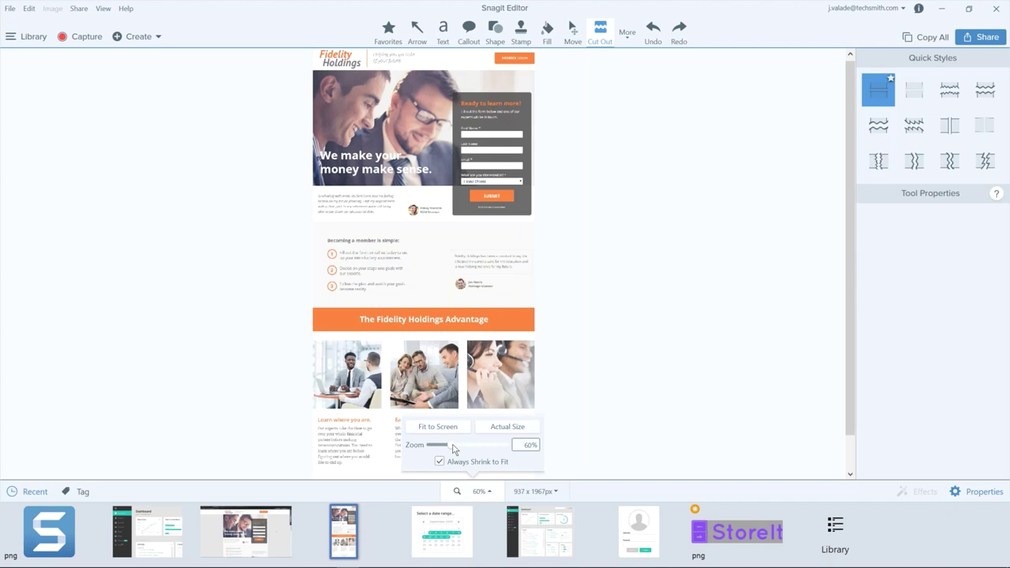
left_click_drag(453, 448, 464, 445)
left_click_drag(447, 204, 446, 336)
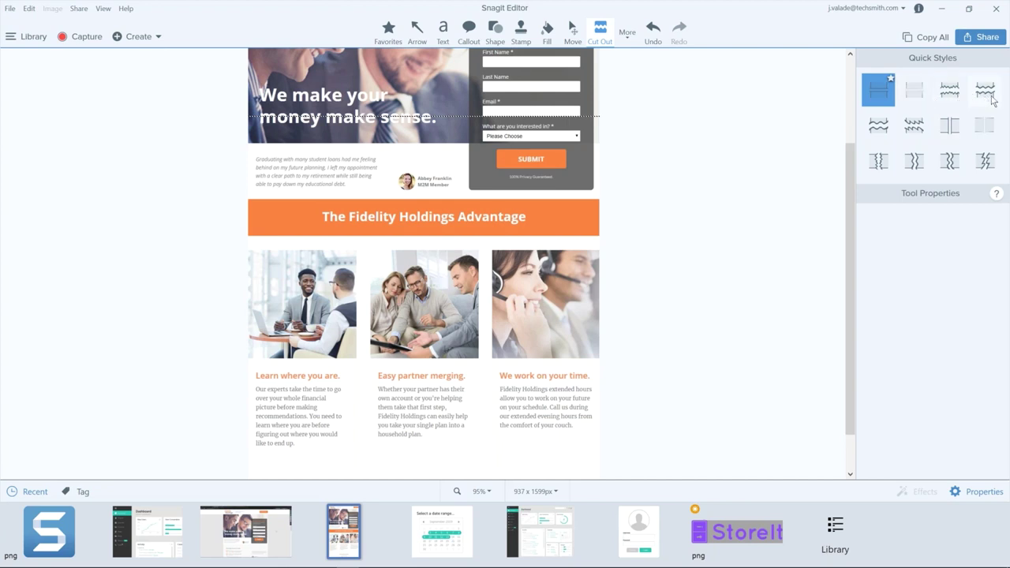
- Cut out a strip from the Advantage banner into the photos with the faded horizontal style, and undo both cut-outs
left_click(911, 95)
left_click_drag(505, 201, 474, 276)
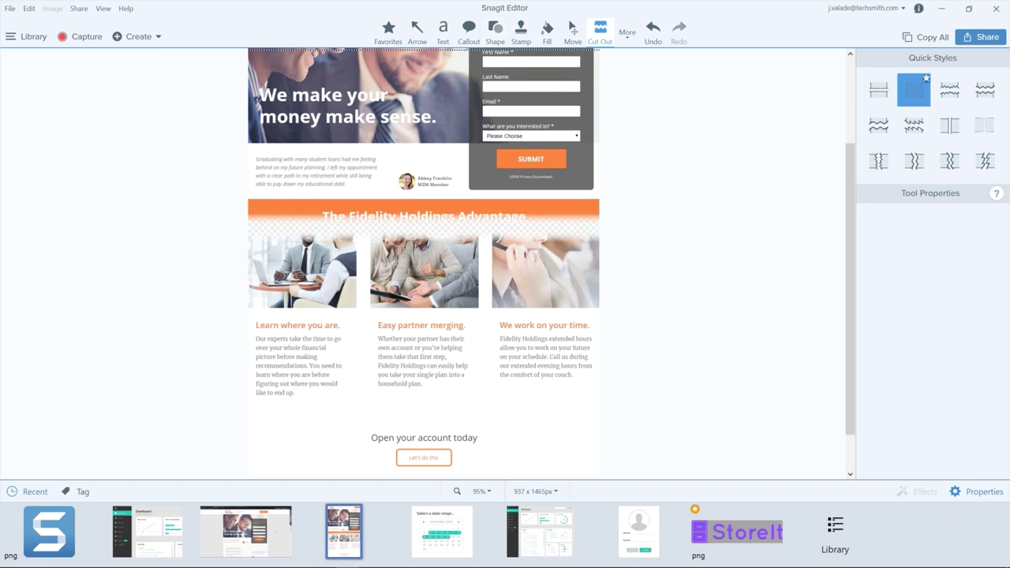
key("ctrl+z")
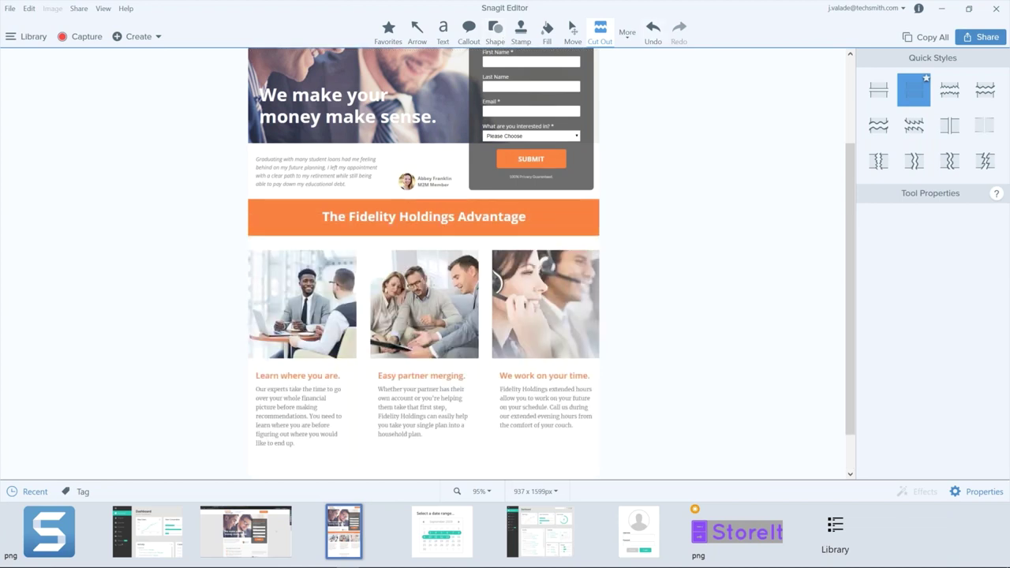
key("ctrl+z")
- Cut out a thin faded horizontal strip through the paragraph text beneath the three photo headings
left_click(480, 491)
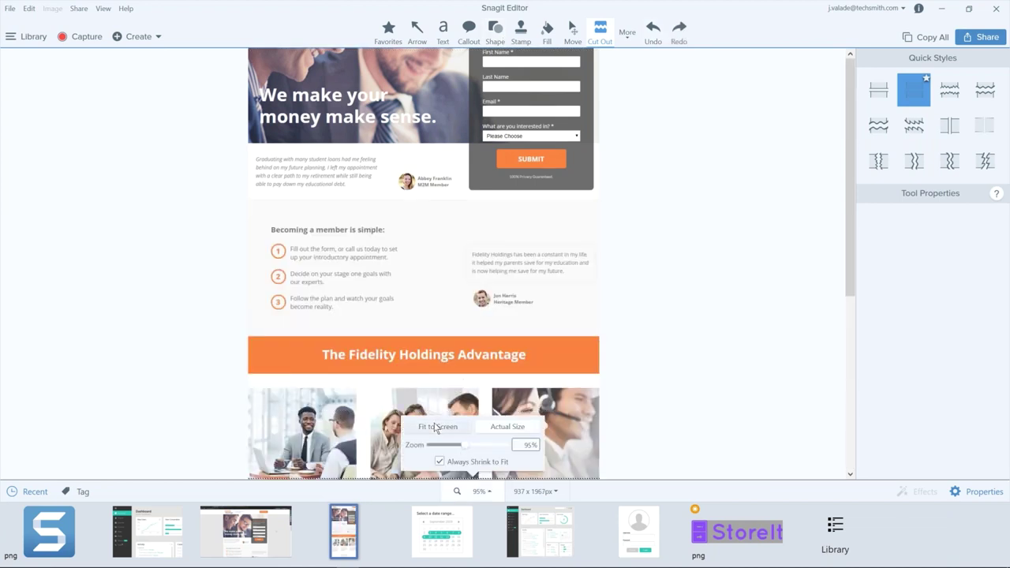
left_click(437, 427)
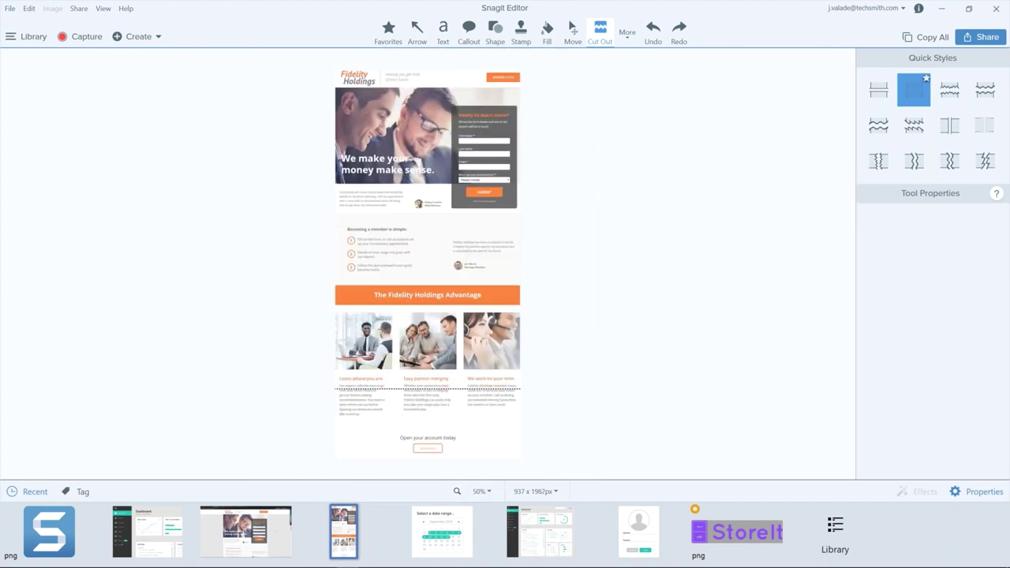
left_click_drag(613, 388, 614, 404)
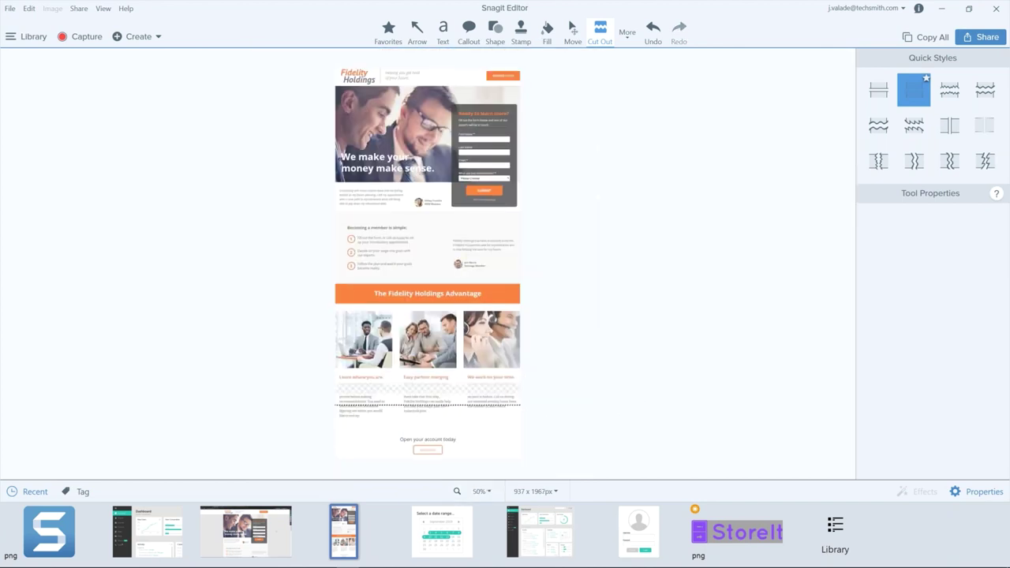
- Duplicate the full dashboard capture that includes the calendar and versions cards, and open the copy for editing
left_click(147, 530)
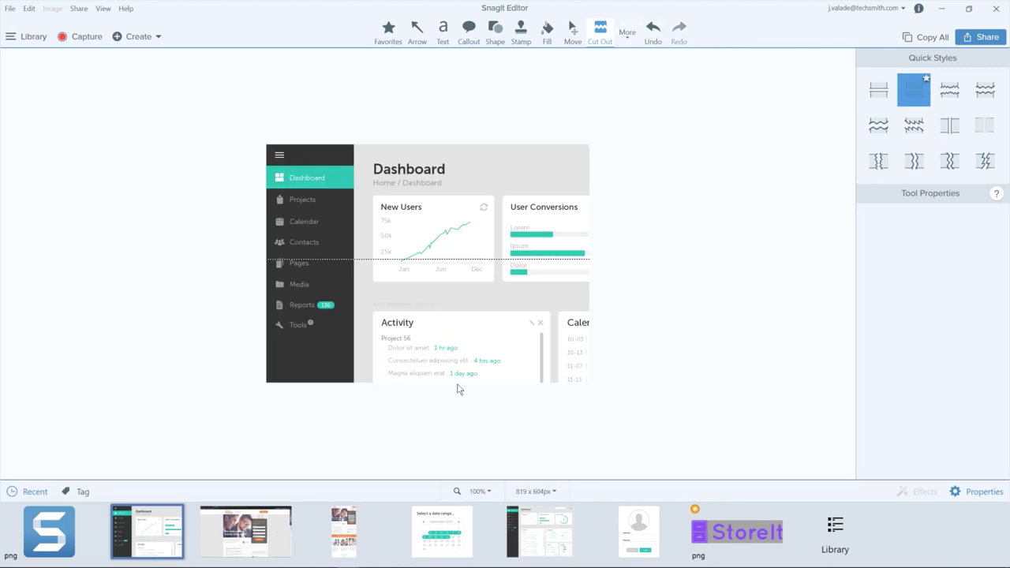
left_click(536, 529)
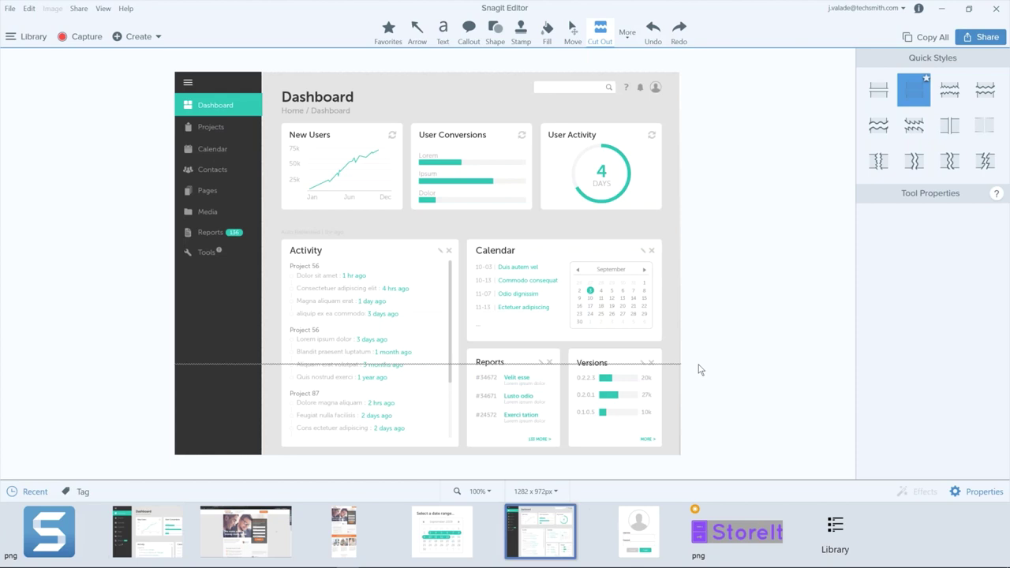
left_click(579, 28)
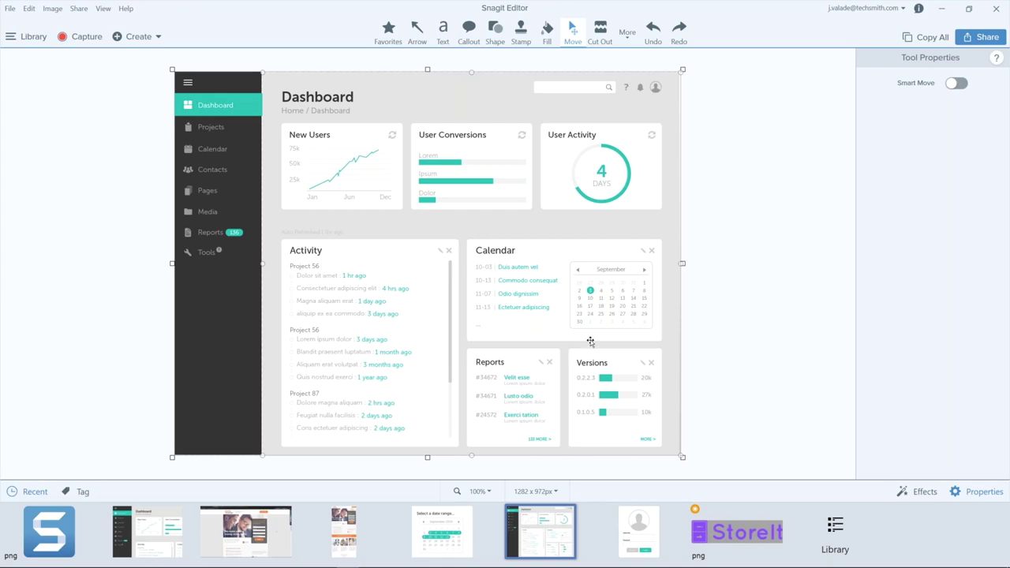
mouse_move(553, 522)
right_click(541, 525)
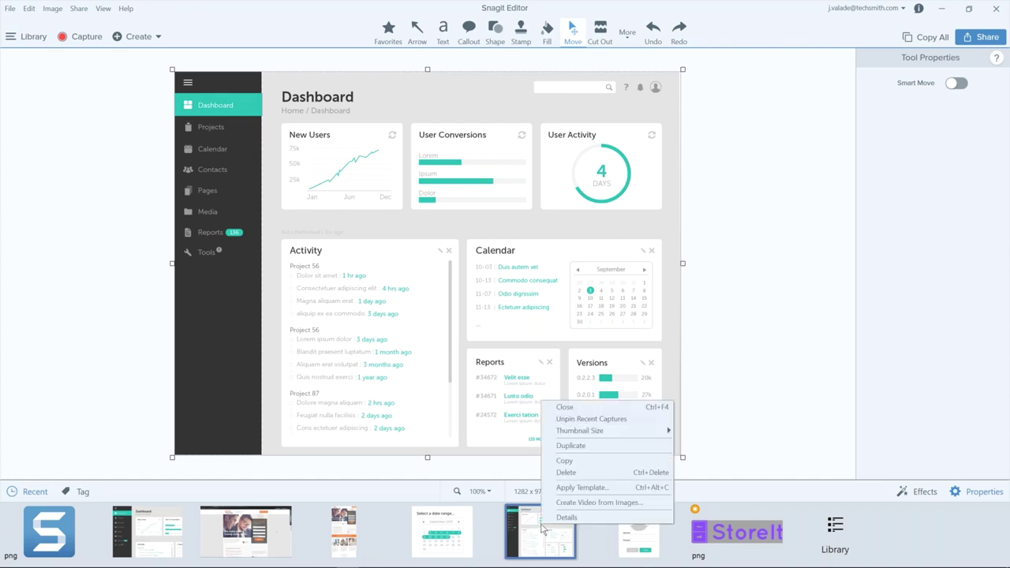
left_click(583, 457)
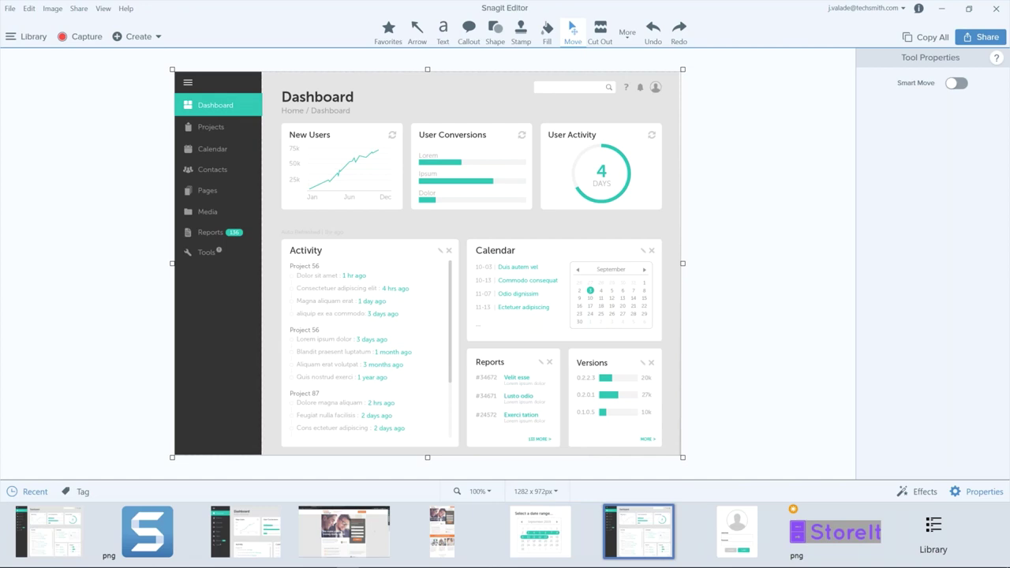
left_click(39, 539)
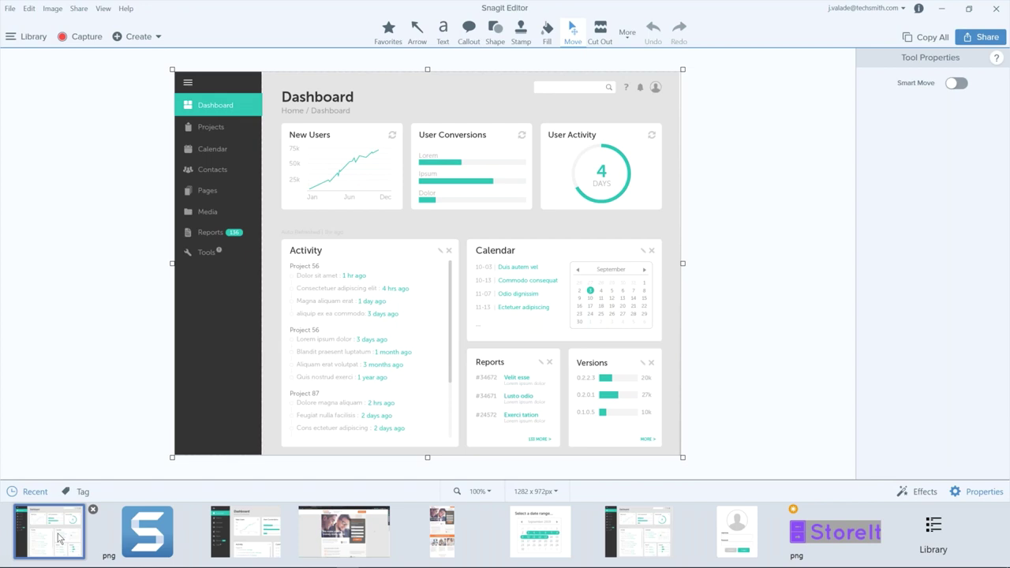
- Open the StoreIt logo for Magic Wand editing, magnified to 400% around its icon and first letters
left_click(825, 517)
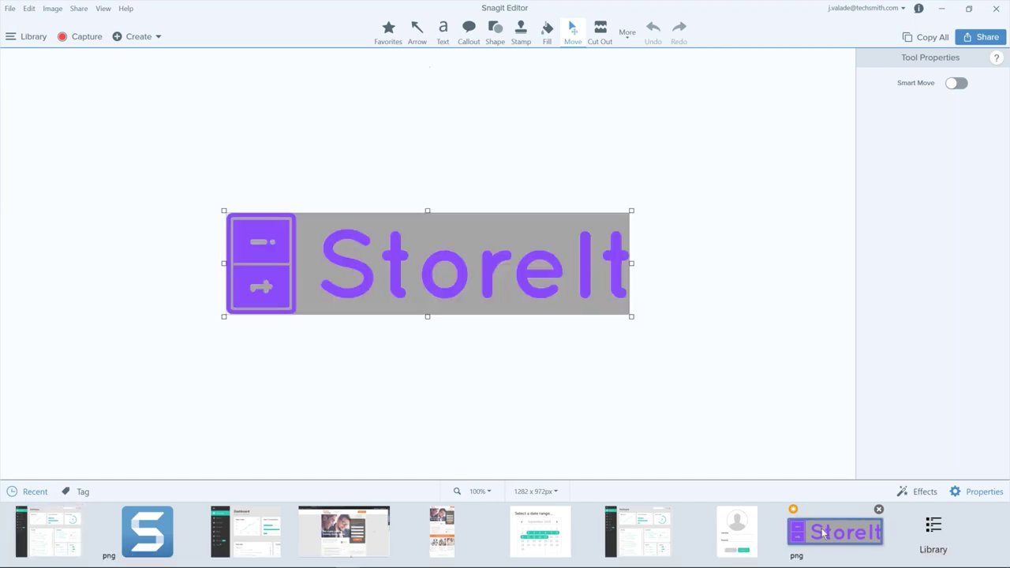
left_click(627, 33)
left_click(608, 140)
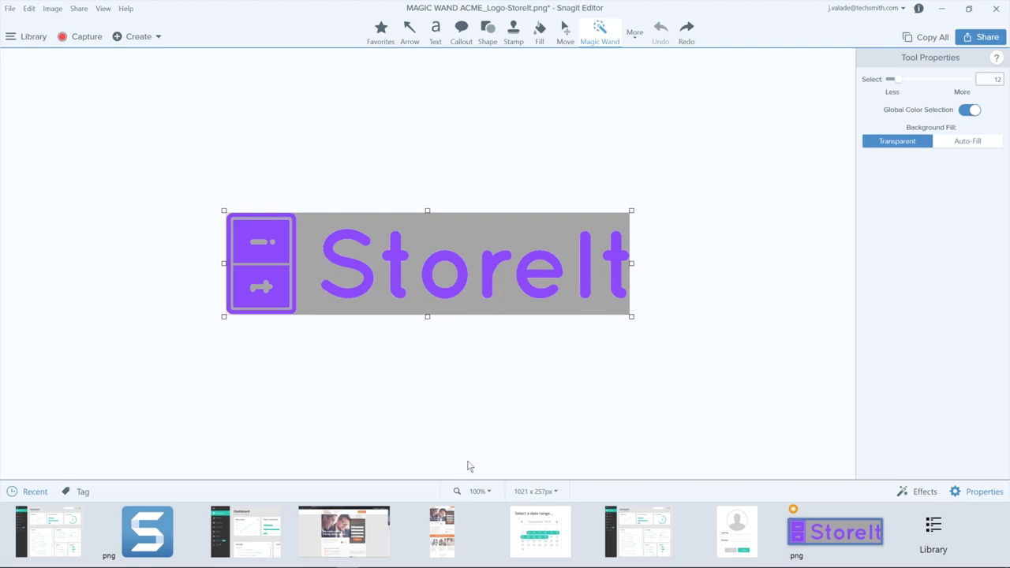
left_click(478, 491)
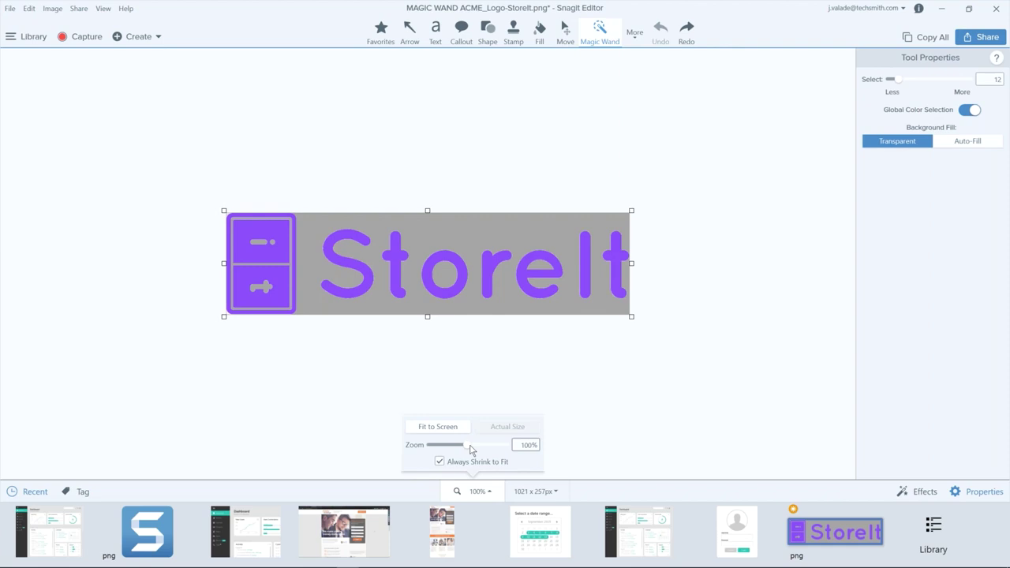
left_click_drag(470, 449, 484, 445)
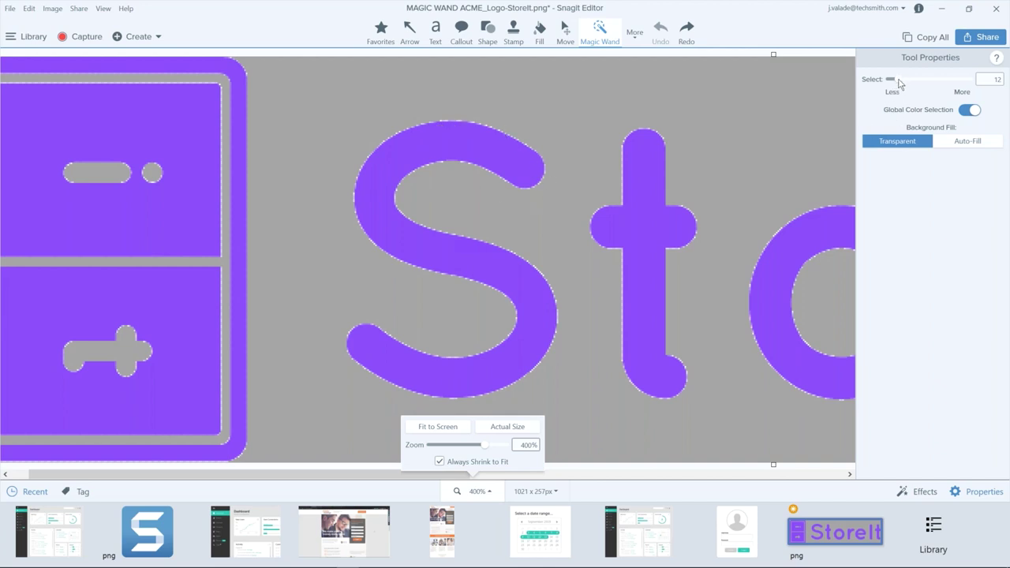
- Try to delete the StoreIt logo's gray background with the Magic Wand's selection amount raised to 81 and 51, and undo the deletion
left_click_drag(899, 84, 954, 90)
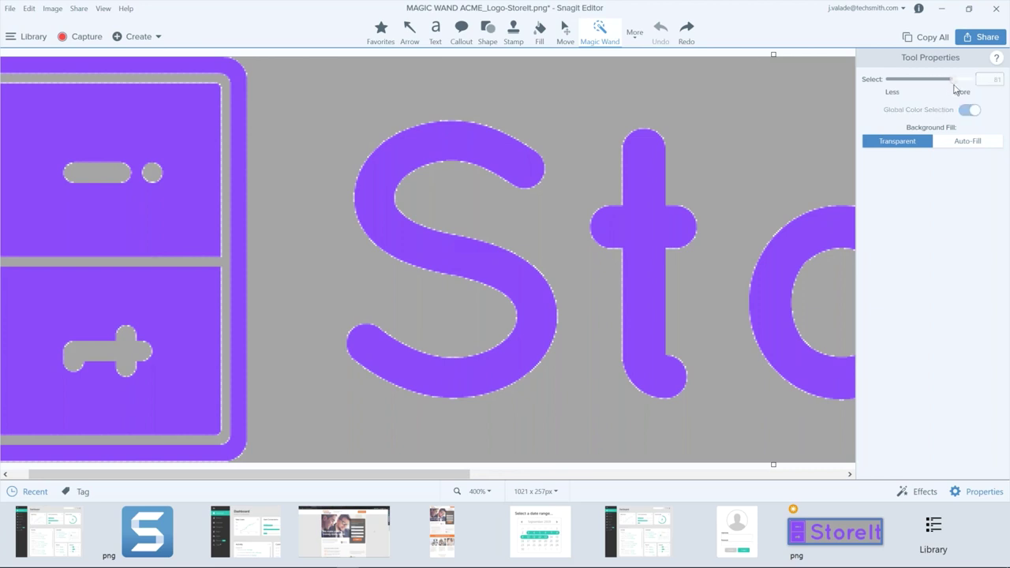
left_click(777, 115)
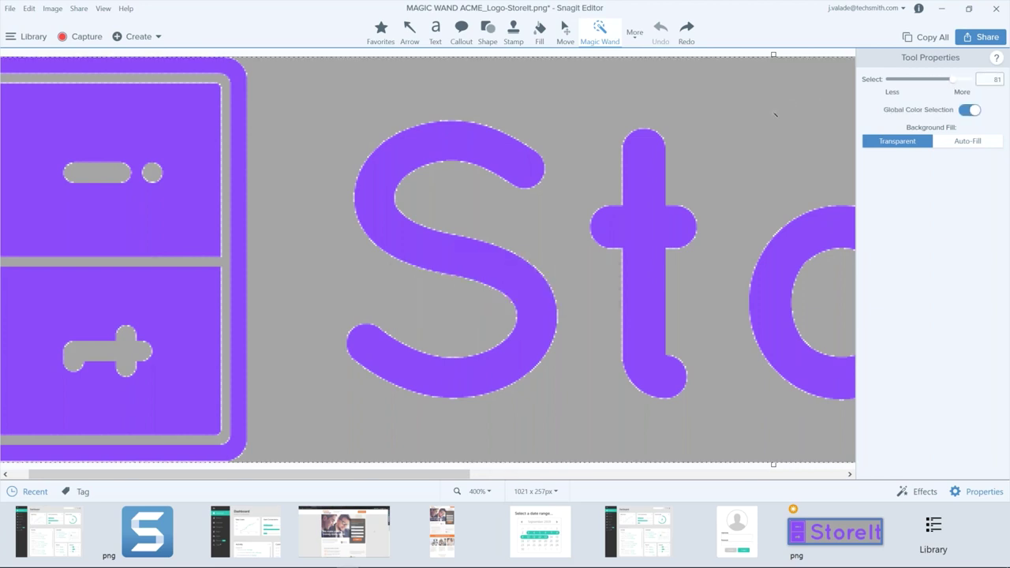
left_click(930, 80)
key("Delete")
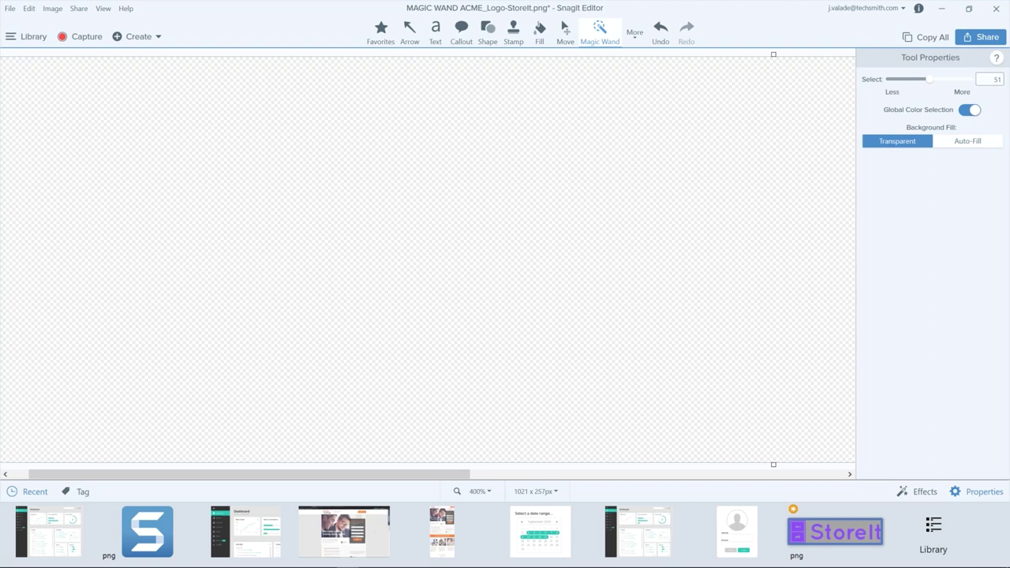
key("ctrl+z")
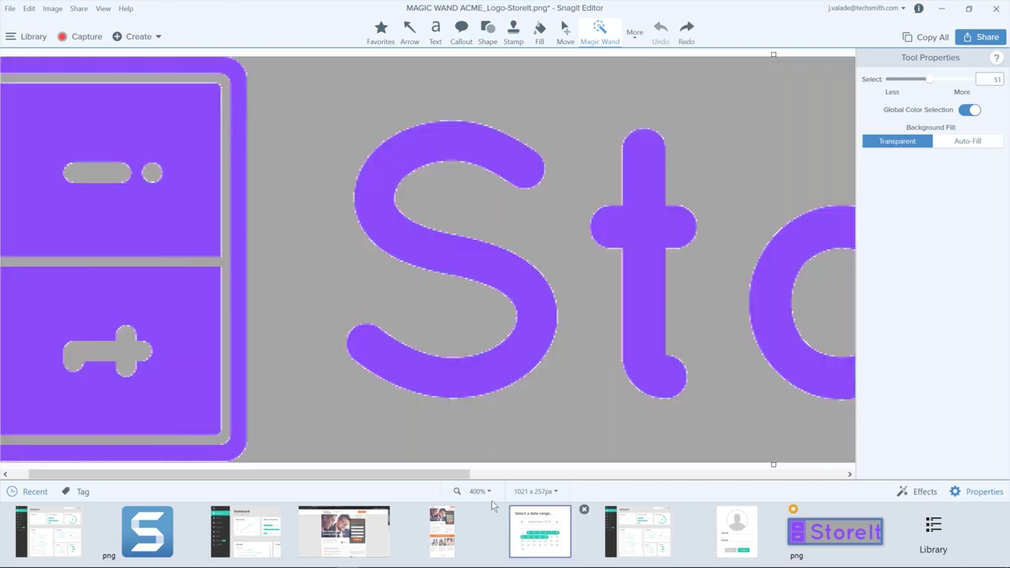
- Delete the StoreIt logo's gray background to transparency using the Magic Wand with a selection amount of 12 and global color selection, and inspect the edges
key("ctrl+minus")
left_click(565, 33)
left_click(584, 37)
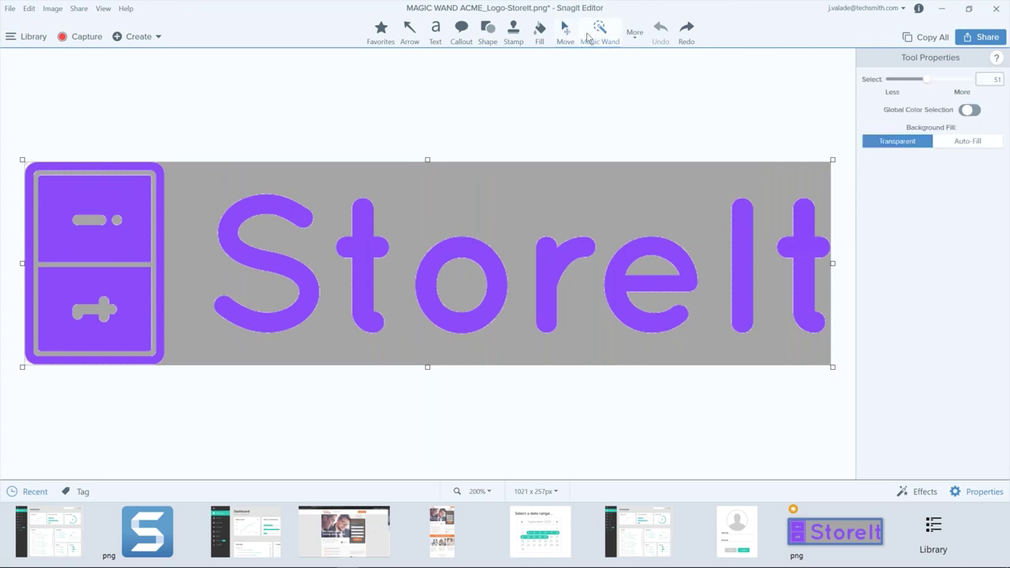
type("12")
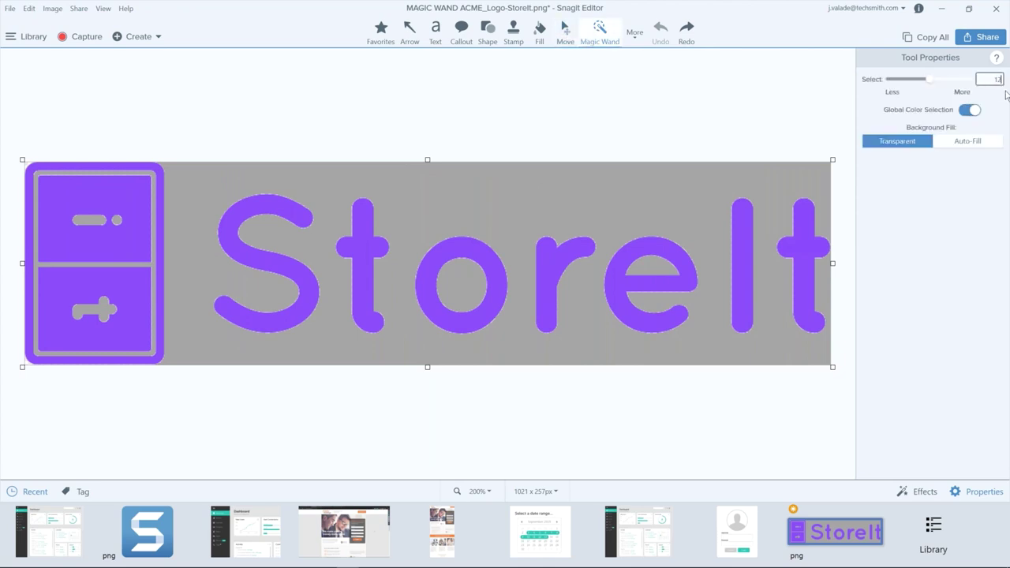
key("Return")
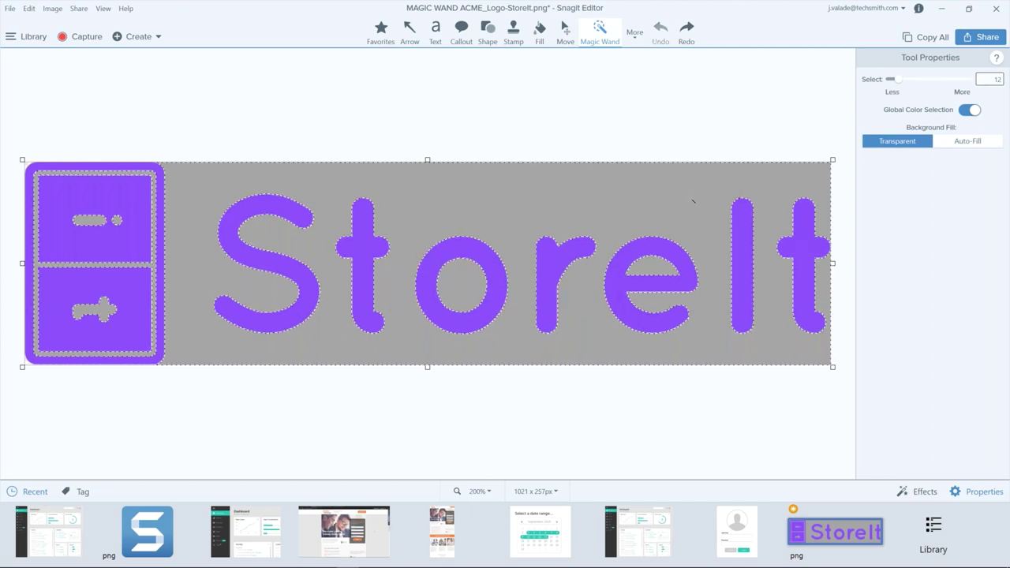
key("Delete")
left_click(476, 491)
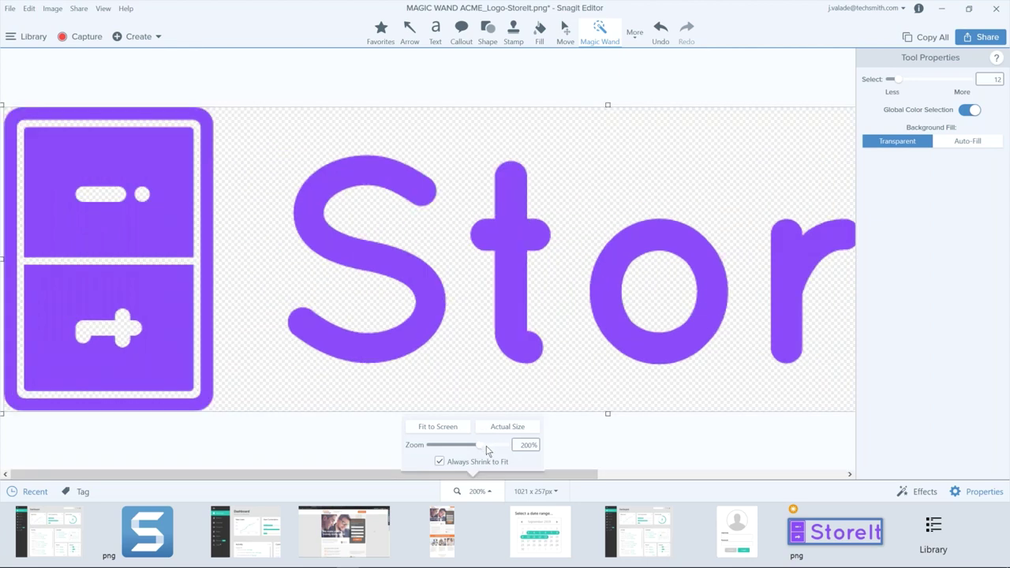
left_click(486, 446)
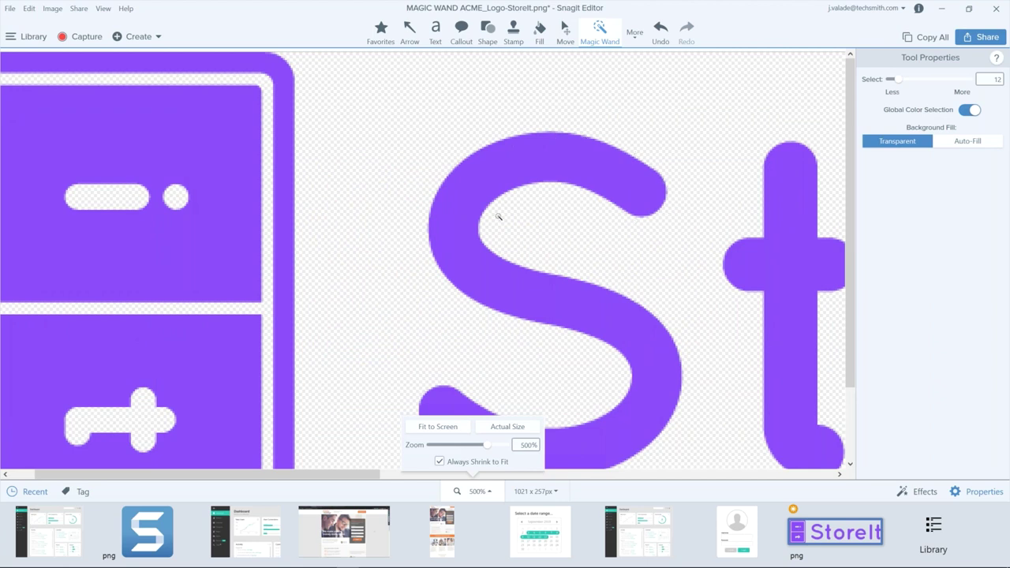
left_click(438, 426)
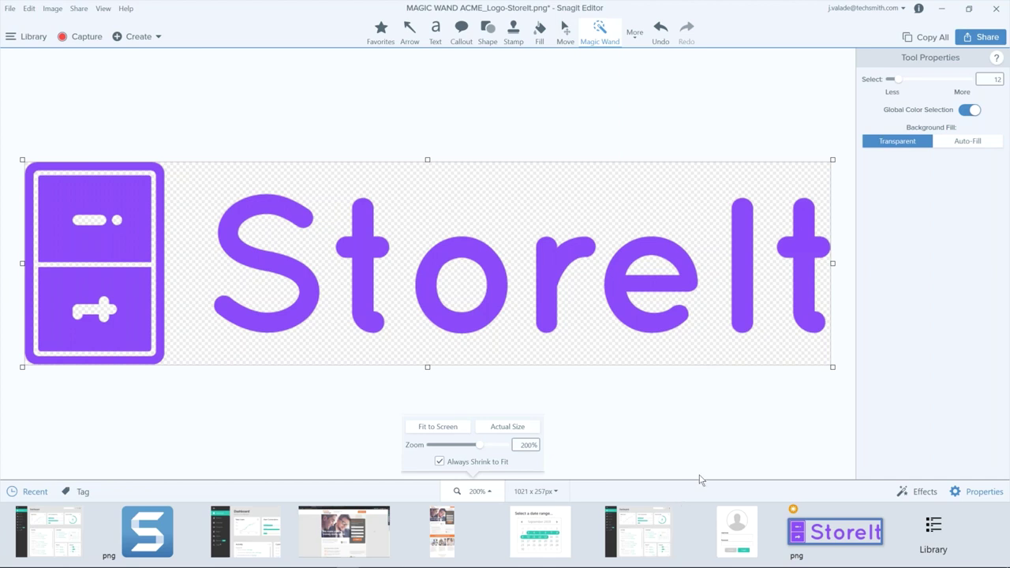
- Crop both sides of the Fidelity Holdings browser capture to the page content, about 948 px wide at full height
left_click(310, 534)
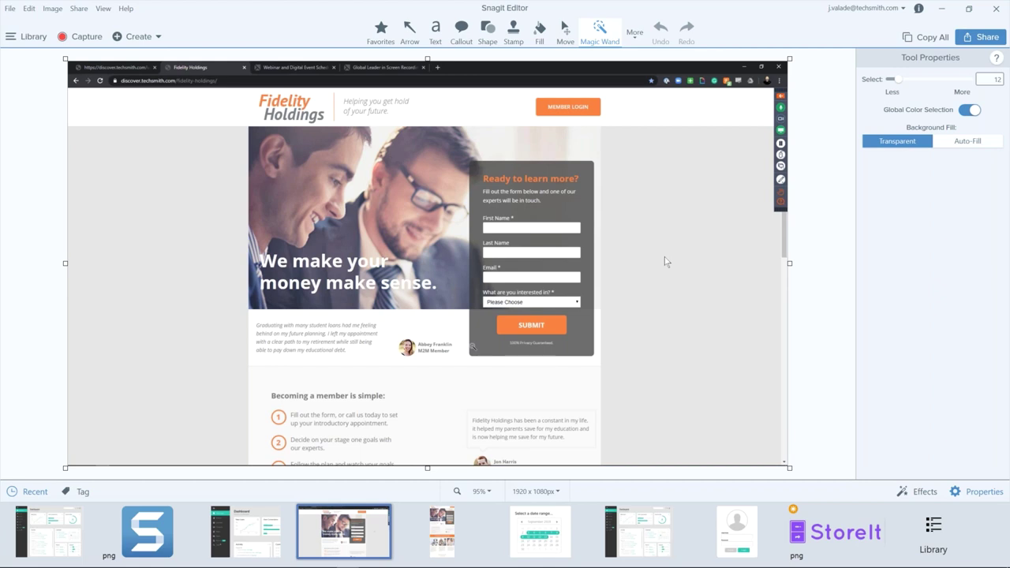
left_click(634, 32)
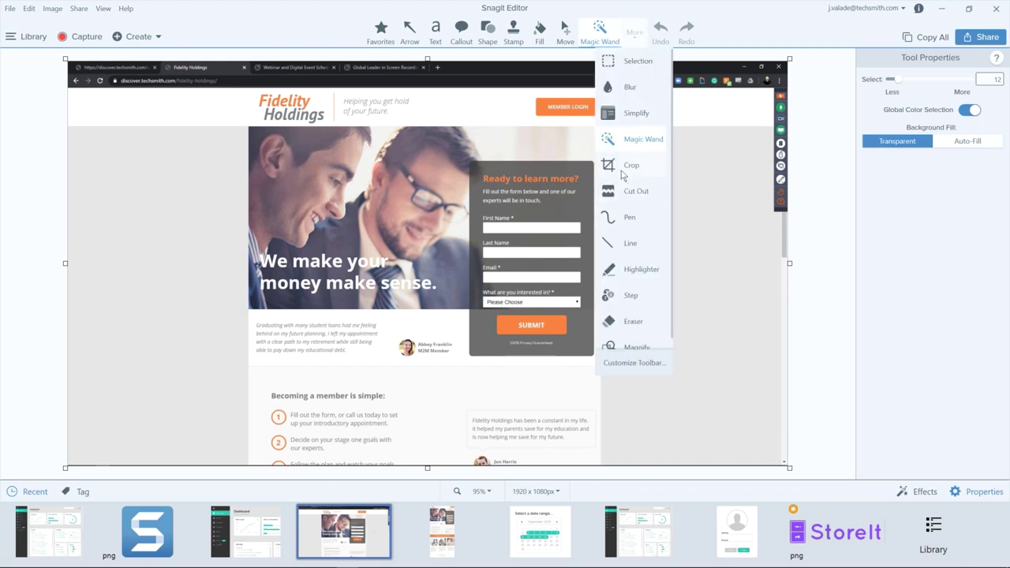
left_click(623, 173)
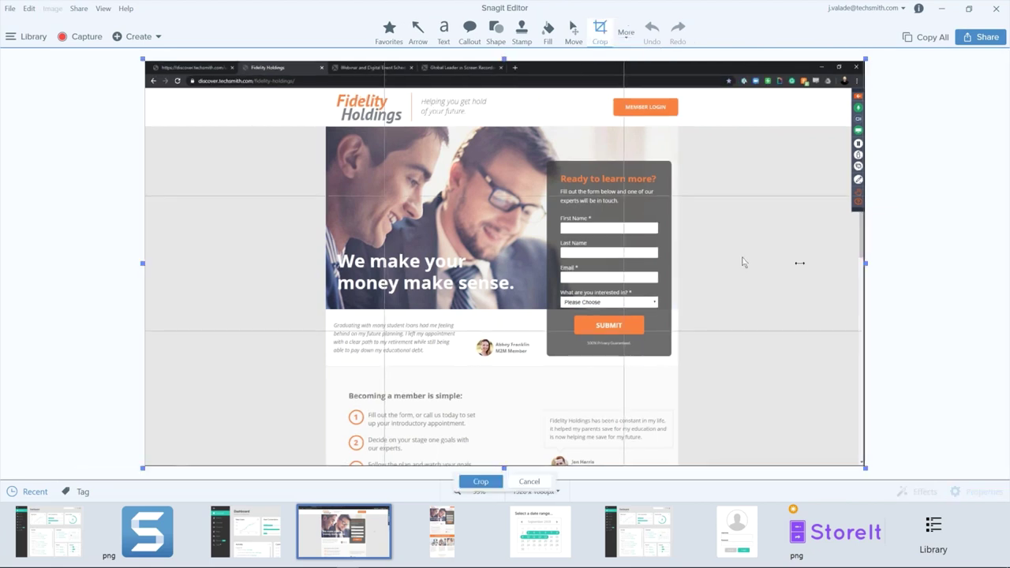
left_click_drag(800, 263, 676, 270)
left_click_drag(168, 263, 317, 265)
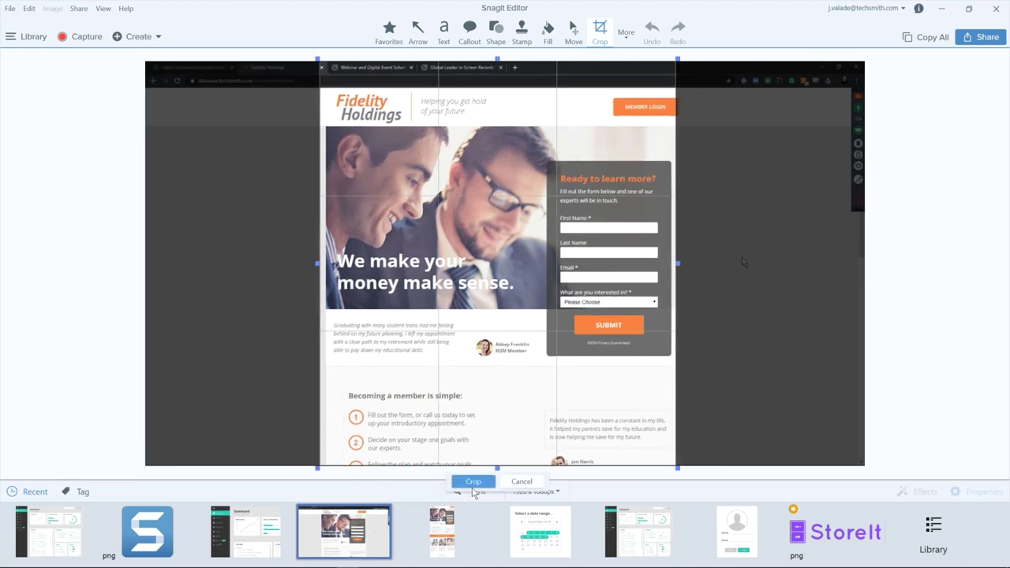
left_click(473, 482)
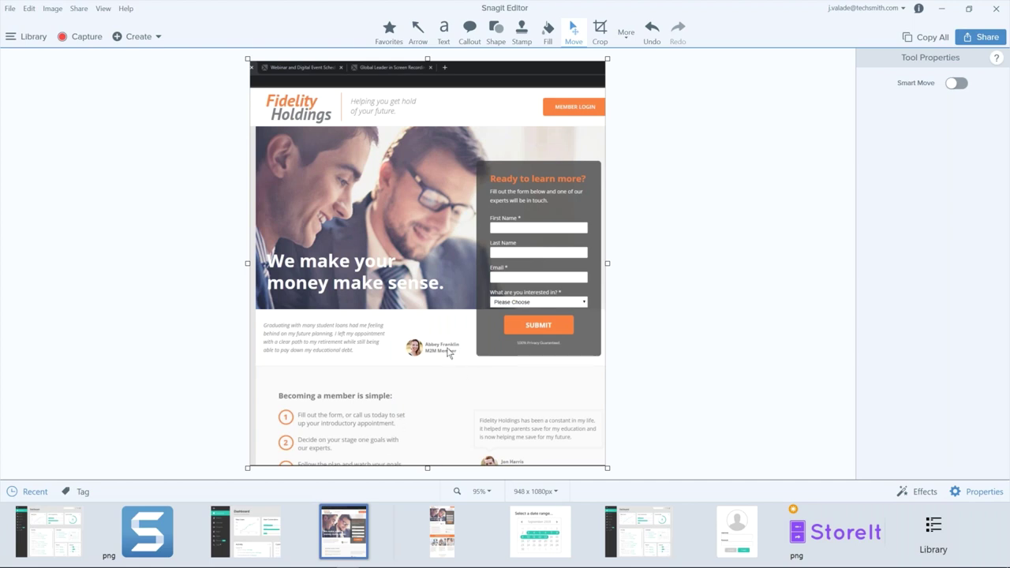
- Magnify the cropped Fidelity Holdings capture to 125% to examine the testimonial author beneath the hero photo
left_click(469, 490)
left_click(525, 445)
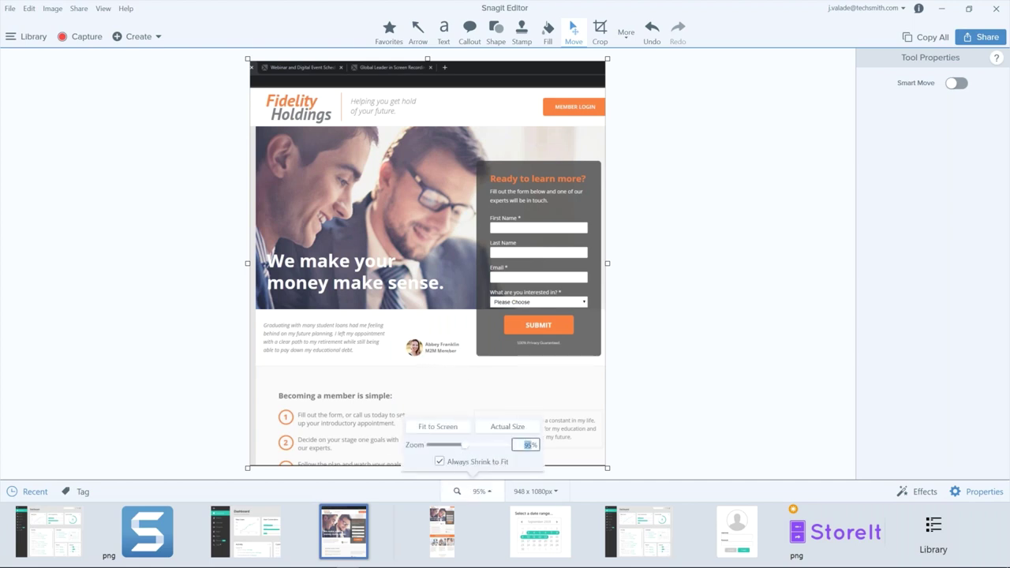
left_click(523, 445)
type("1")
key("Delete")
type("0")
left_click(468, 446)
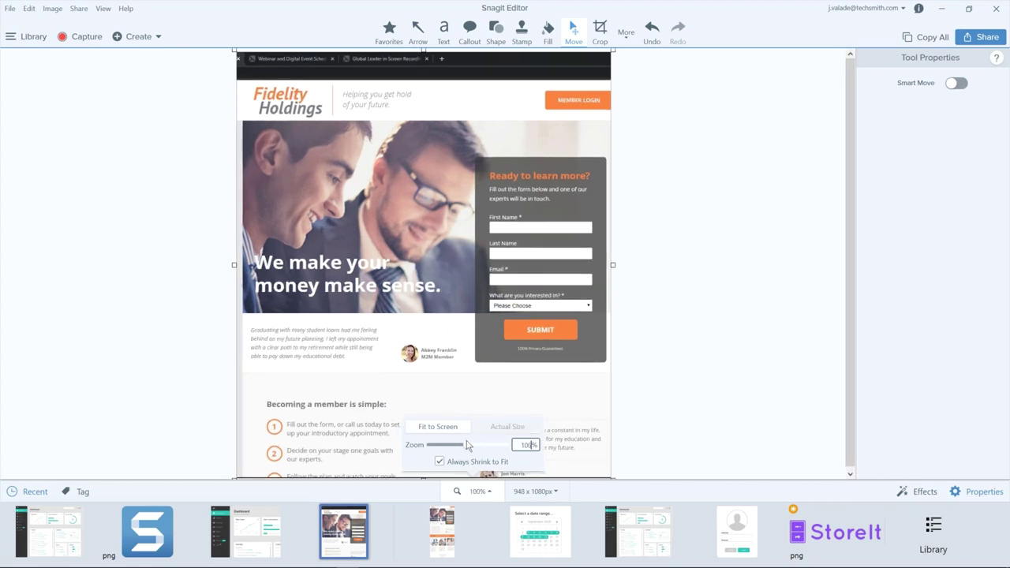
scroll(467, 445, "down", 1)
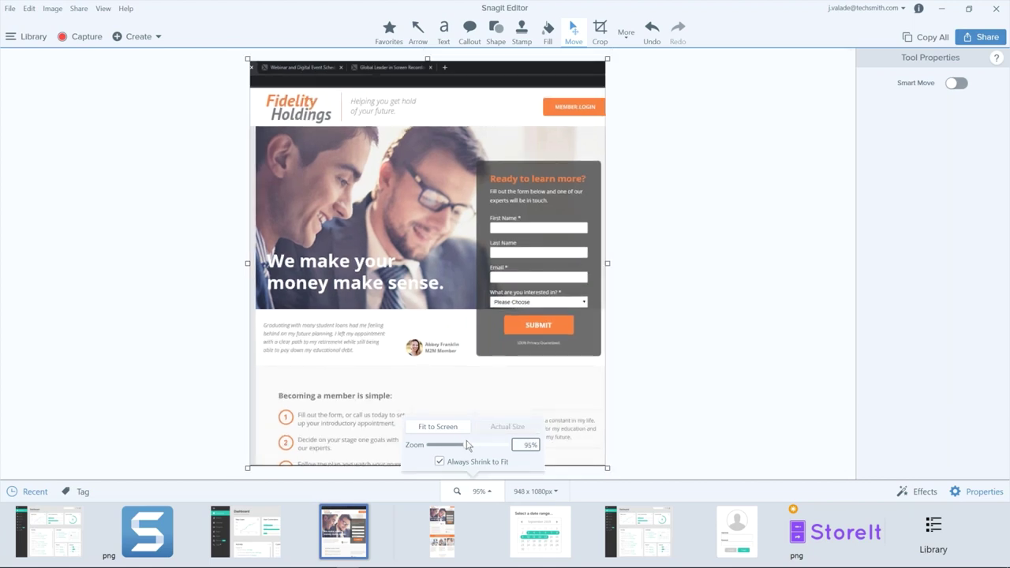
scroll(468, 445, "up", 3)
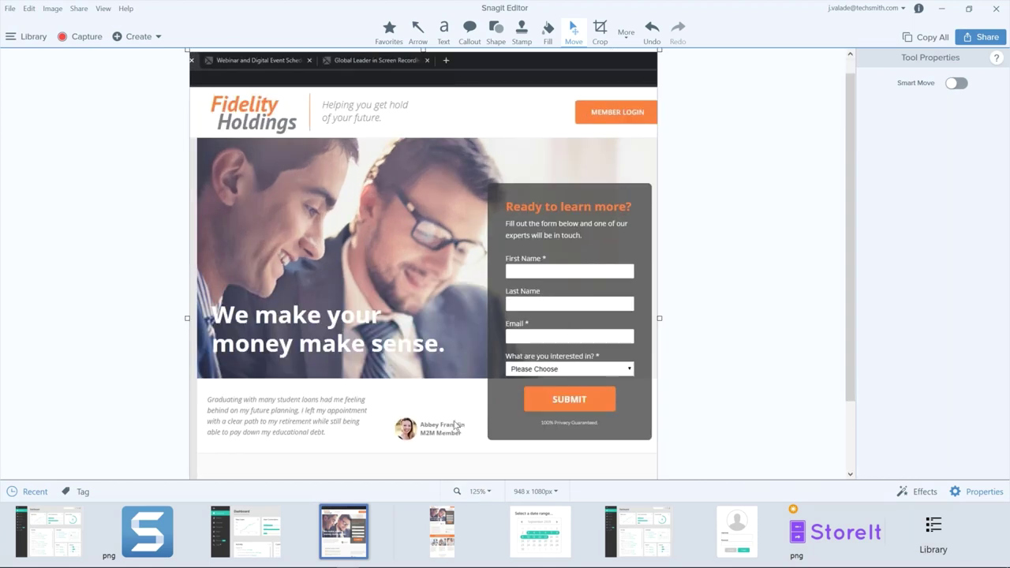
scroll(455, 426, "down", 1)
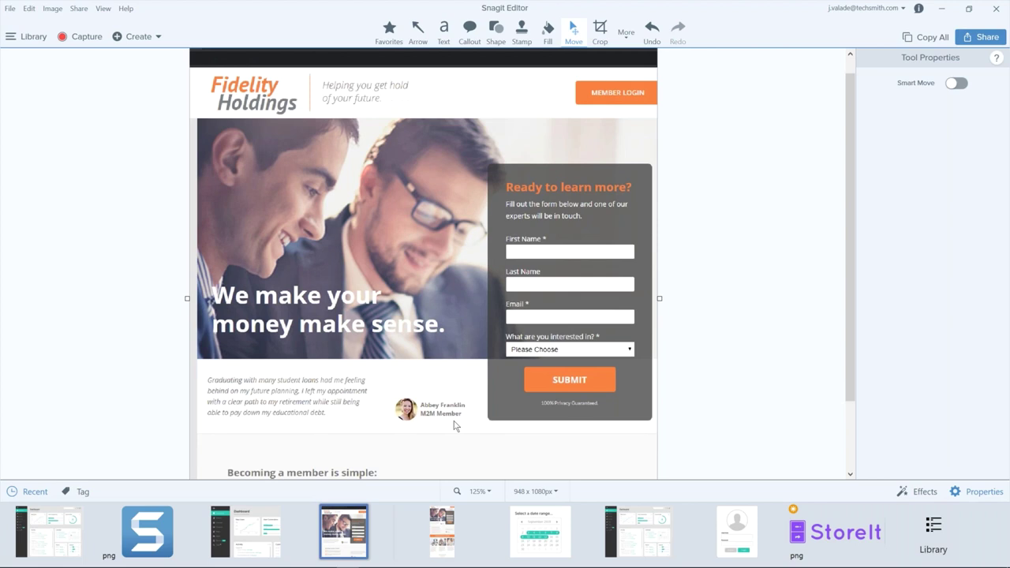
scroll(454, 426, "down", 2)
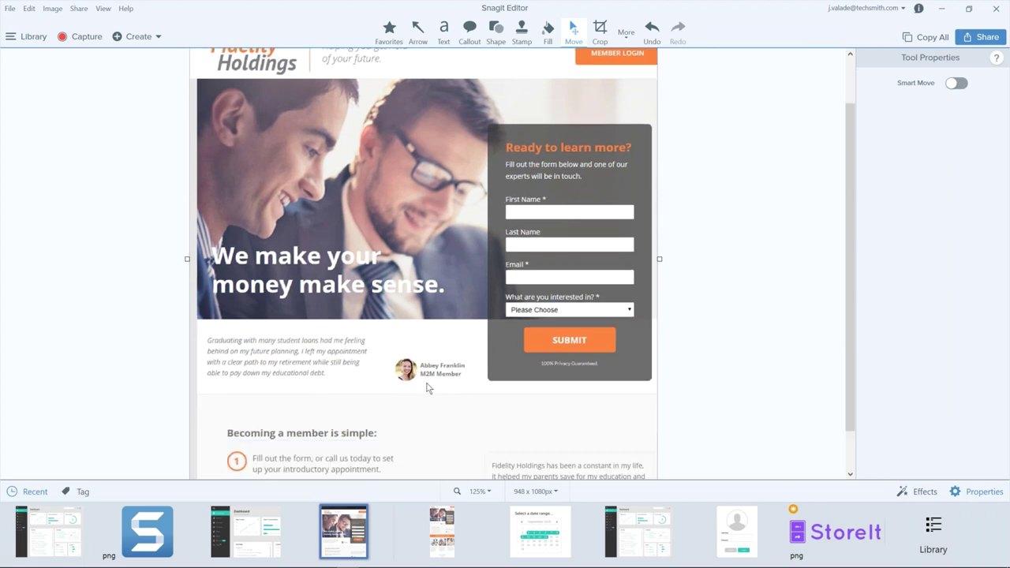
- Switch to rectangular Selection, try to select the testimonial author's caption beside the portrait, and turn off Snap to Object
left_click(624, 39)
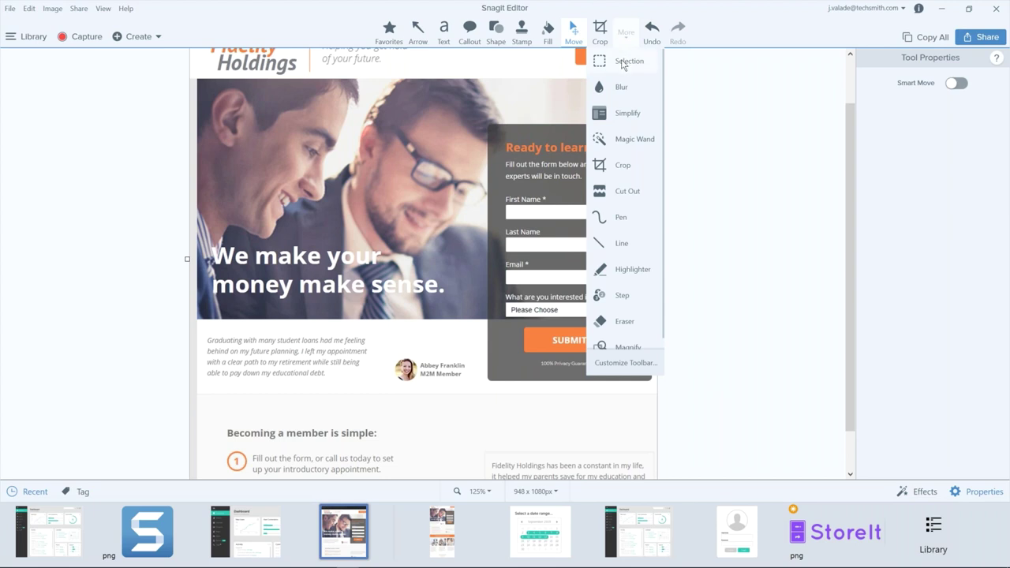
left_click(624, 63)
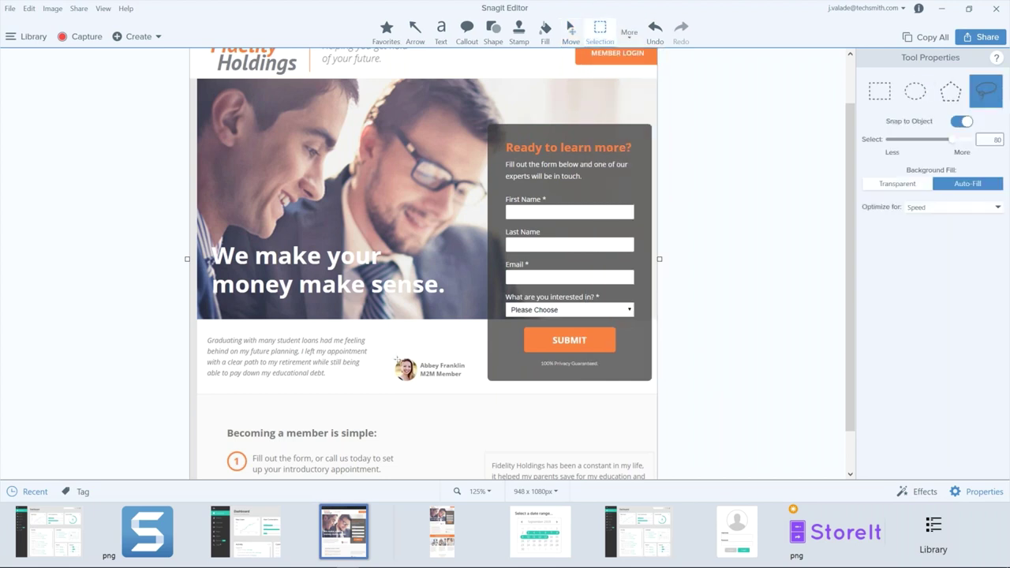
left_click(890, 95)
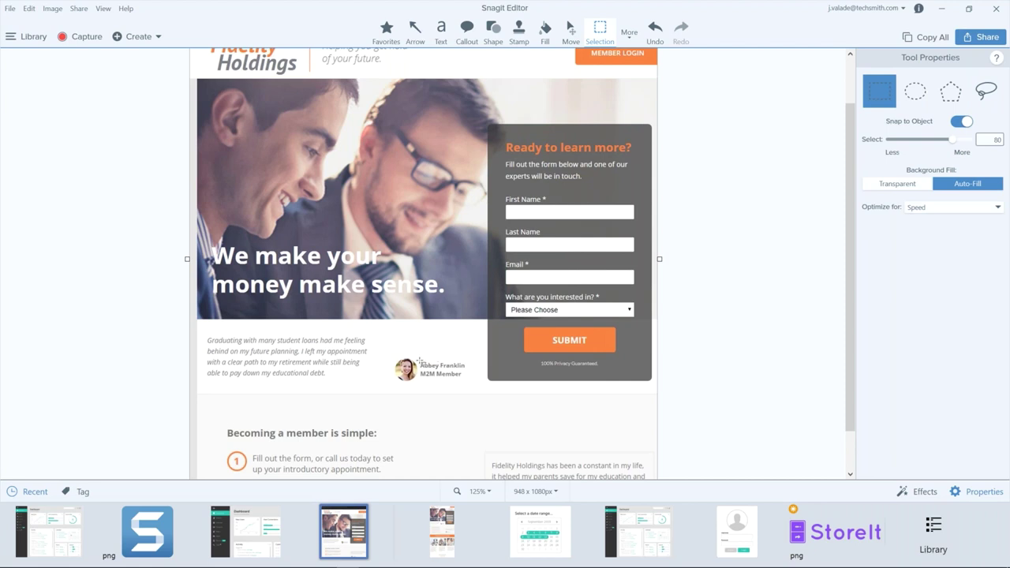
left_click_drag(419, 359, 469, 382)
right_click(437, 368)
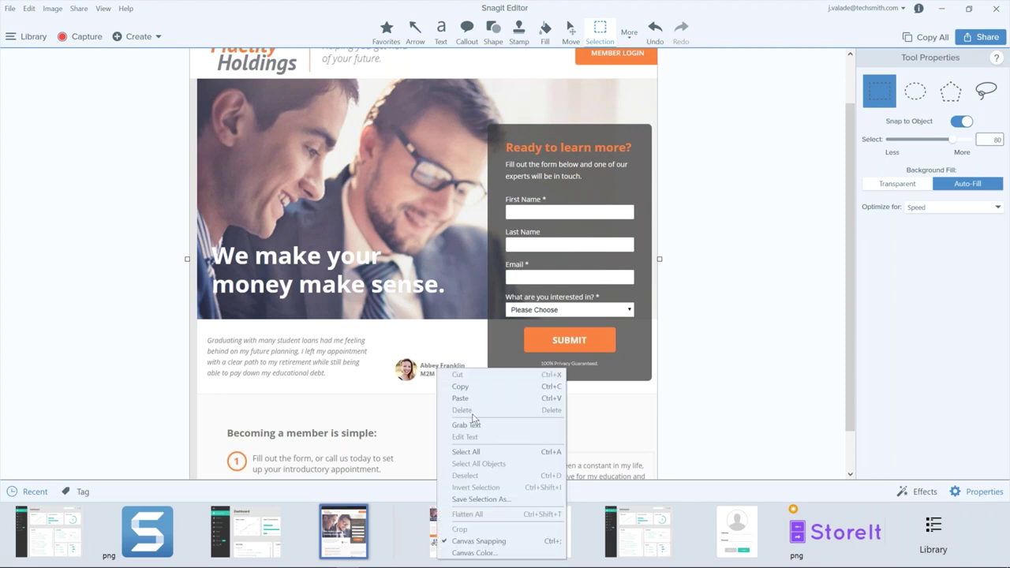
left_click(659, 402)
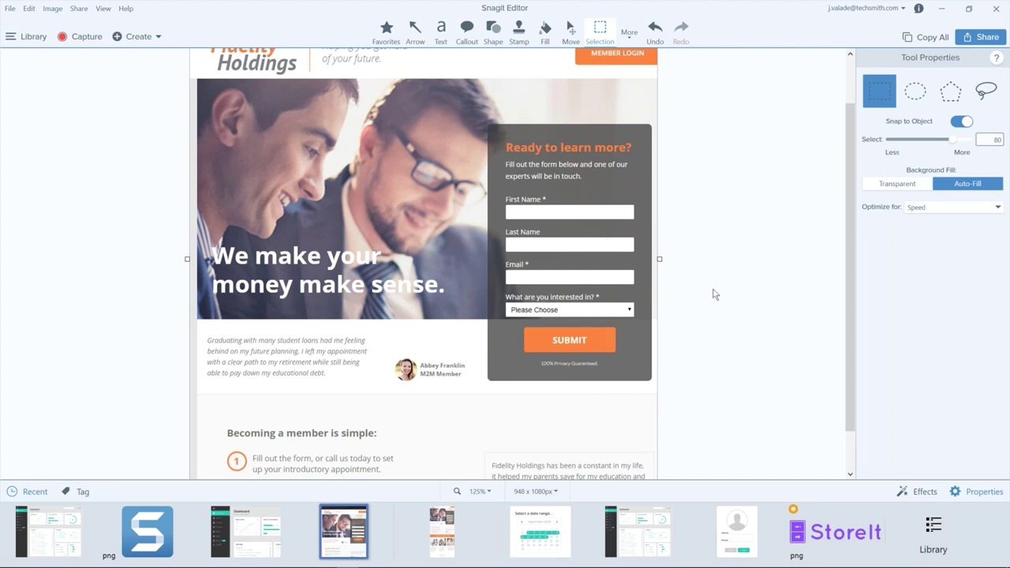
left_click(957, 122)
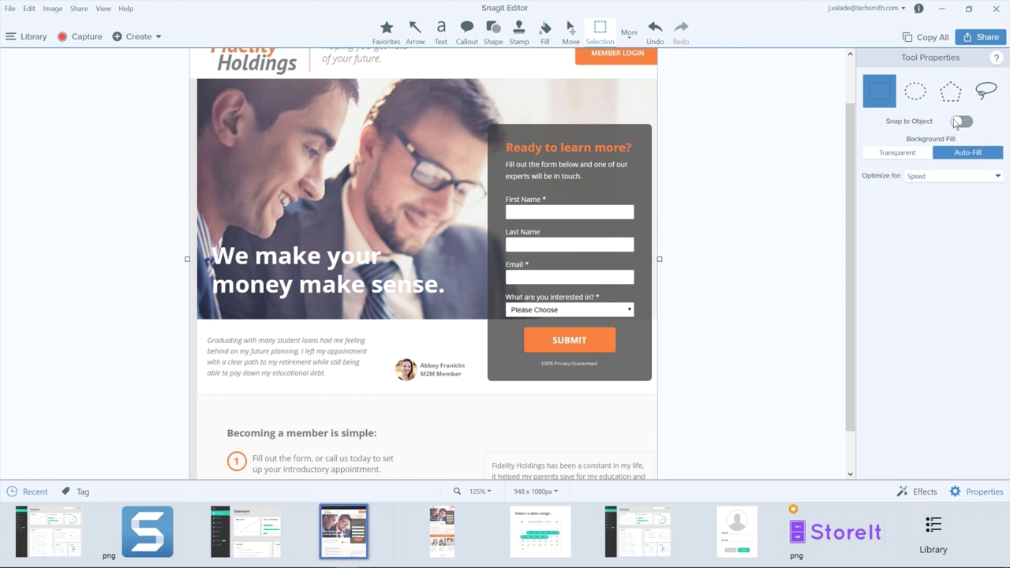
- Convert the author caption beside the portrait to editable text and set its font size to 14
mouse_move(412, 347)
left_mouse_down()
mouse_move(474, 398)
mouse_move(469, 390)
left_mouse_up()
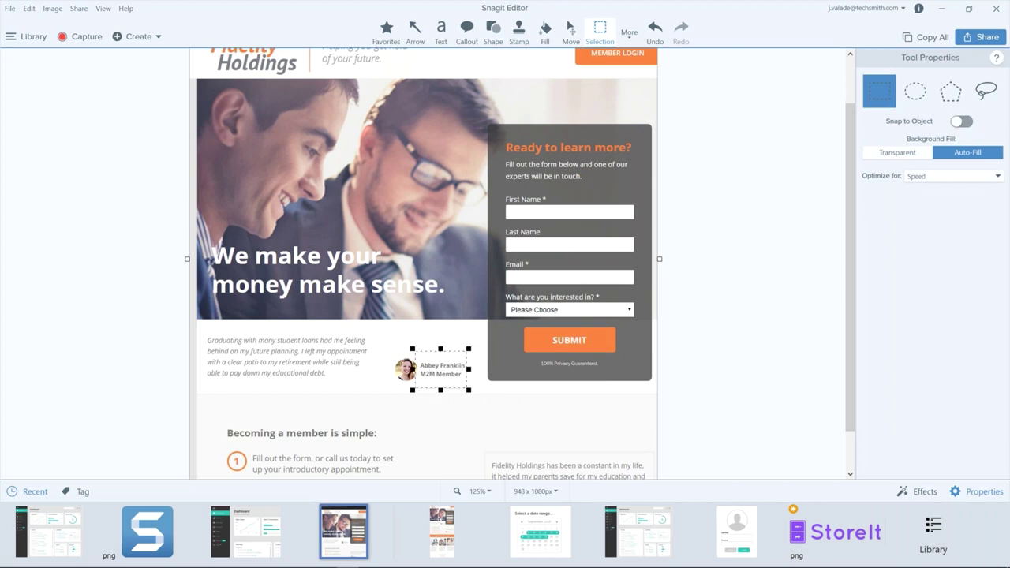
right_click(450, 374)
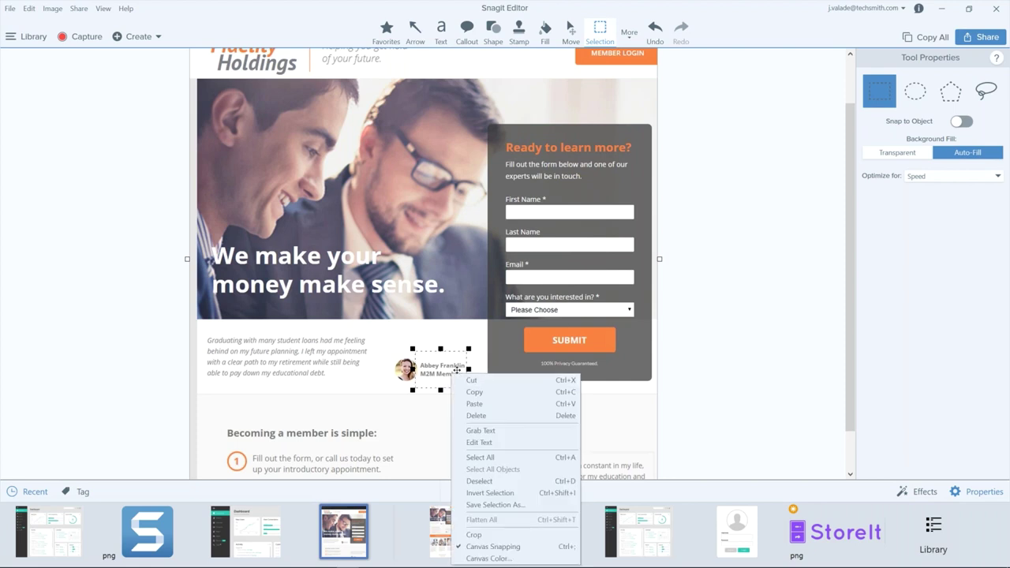
left_click(508, 442)
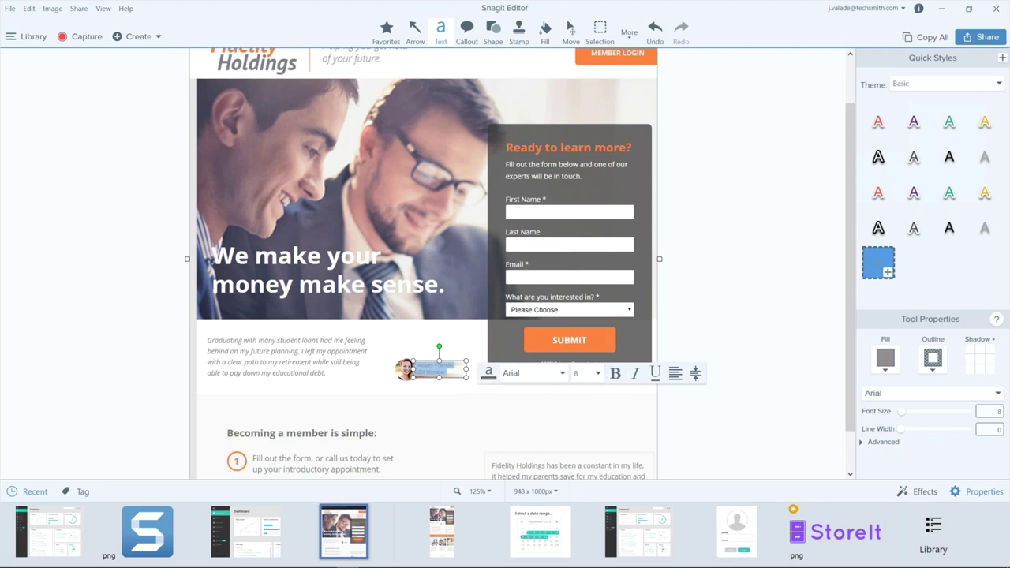
left_click(600, 375)
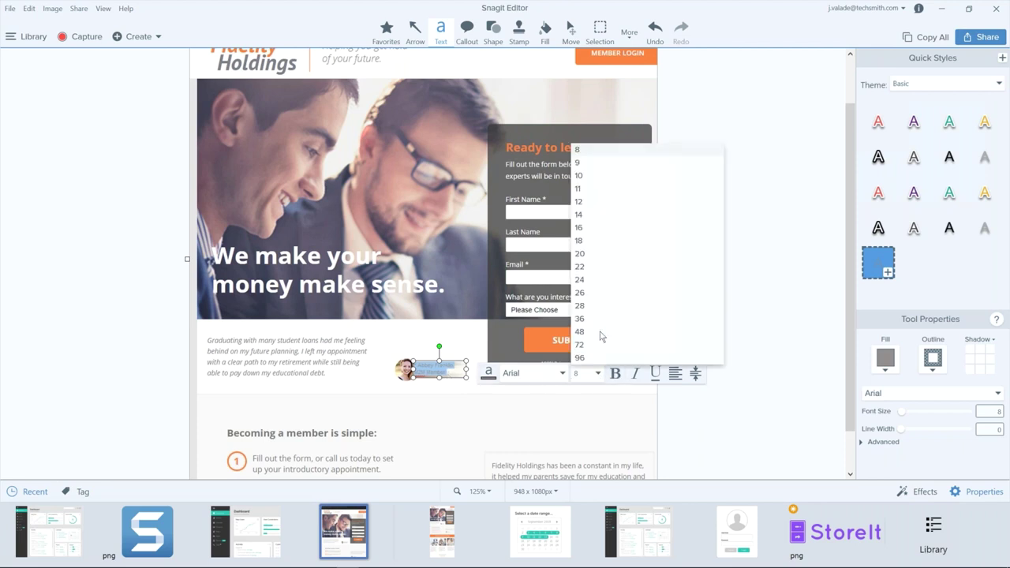
- Undo the author caption's font size change and text conversion, and clear the selection around it
key("ctrl+z")
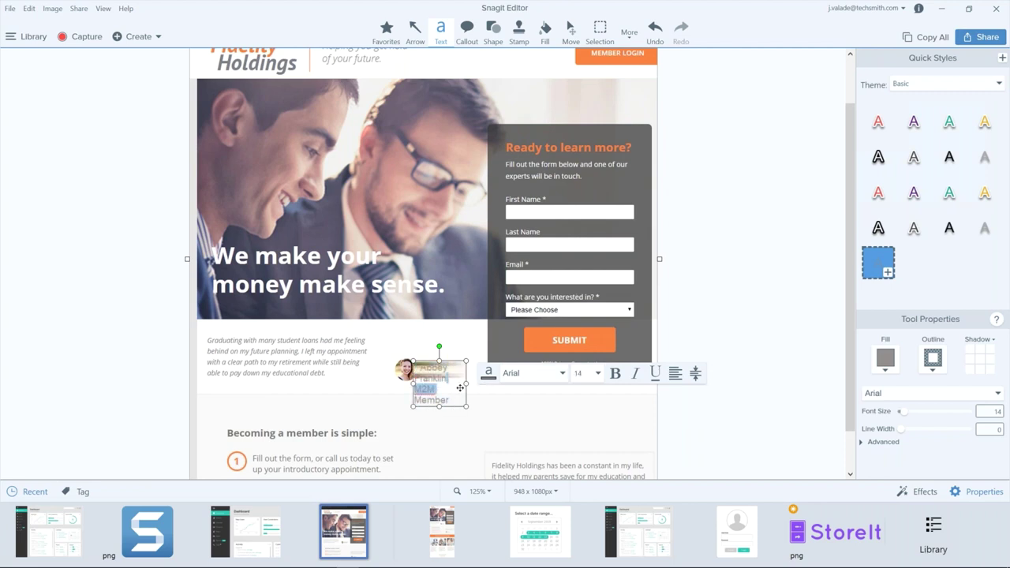
key("ctrl+z")
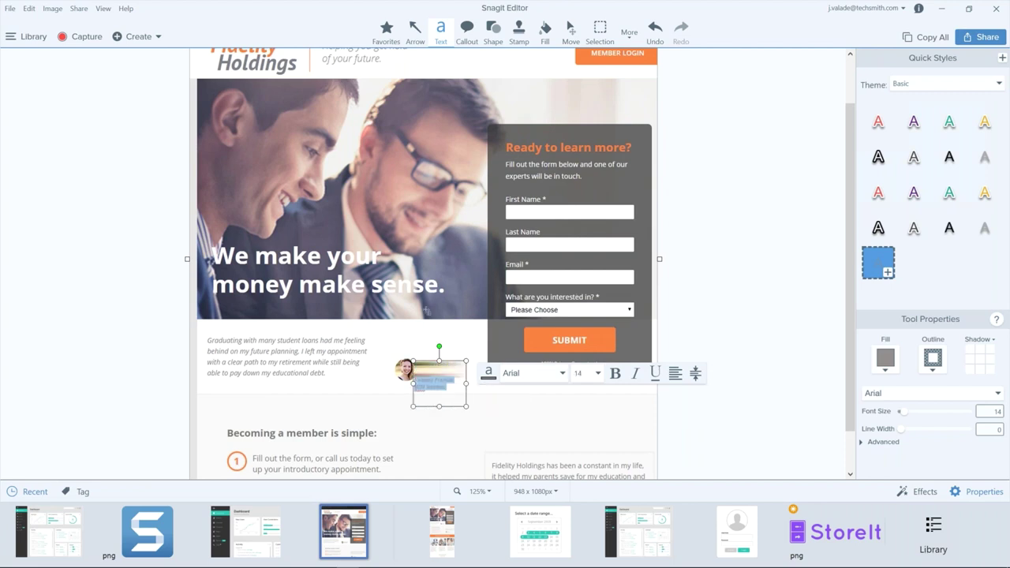
key("ctrl+z")
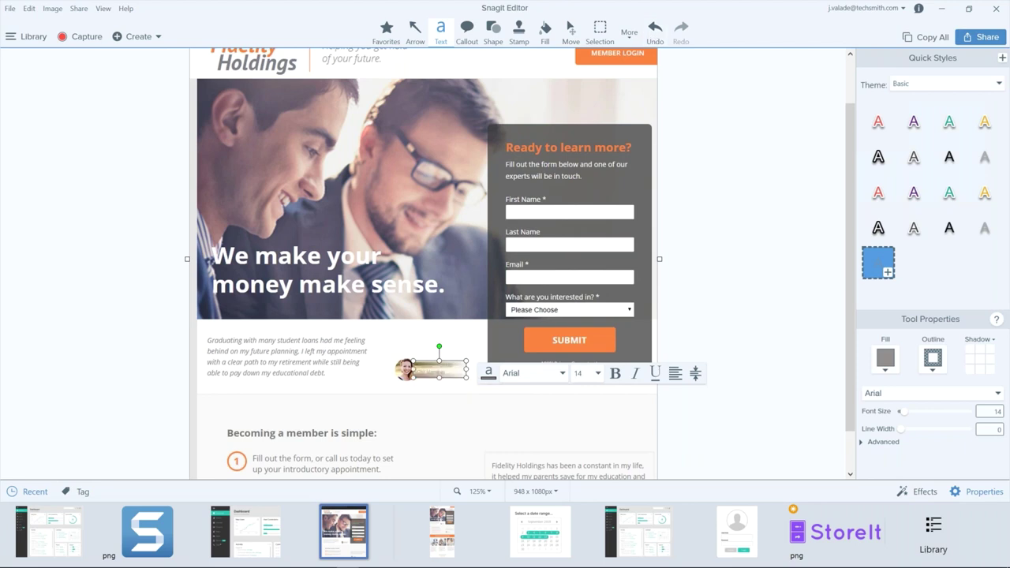
key("ctrl+z")
key("ctrl+z")
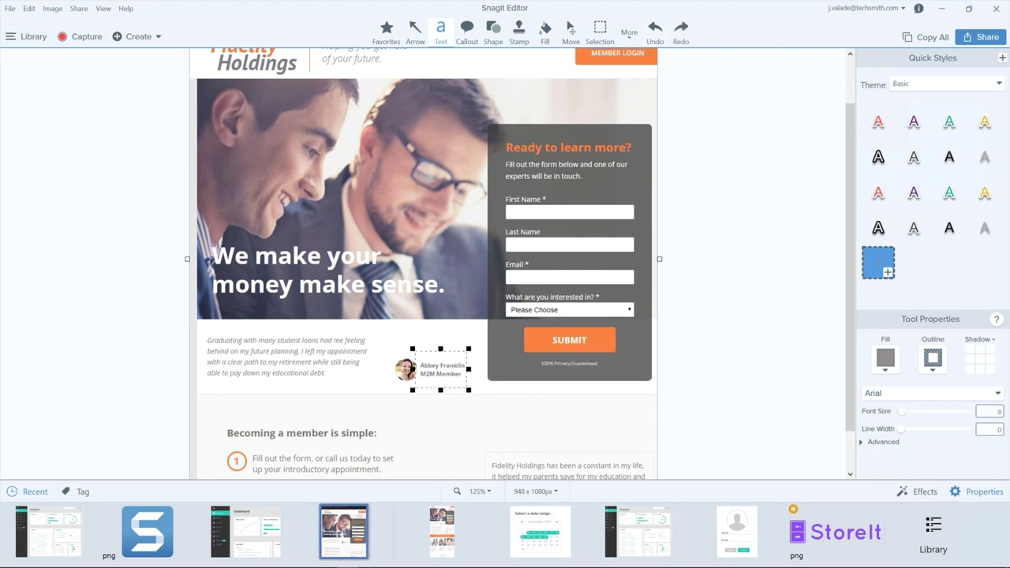
left_click(415, 367)
- Reselect the author caption with a tighter rectangle, convert it to editable text and correct the first name's spelling
left_click(600, 31)
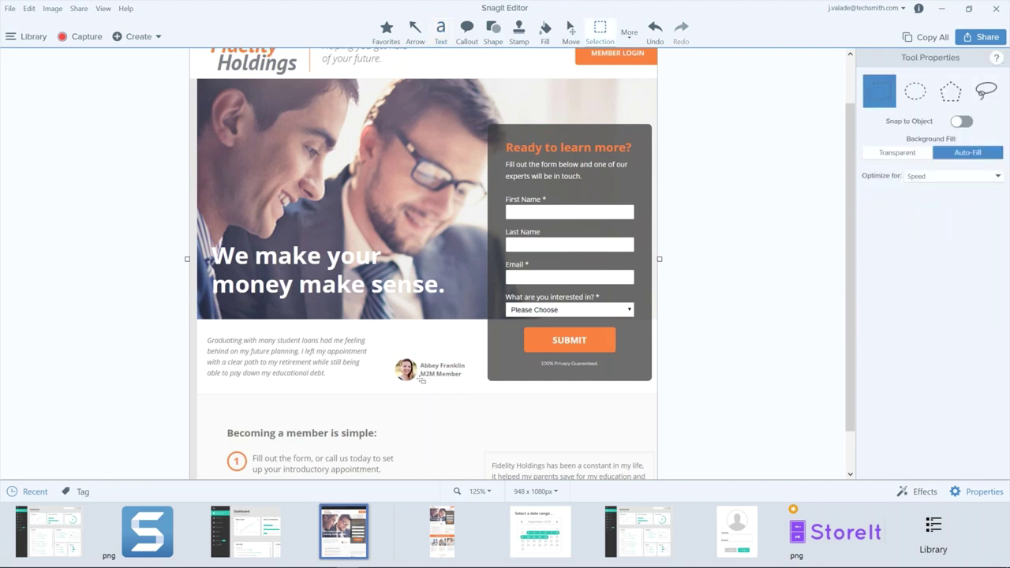
left_click_drag(416, 380, 477, 357)
right_click(446, 365)
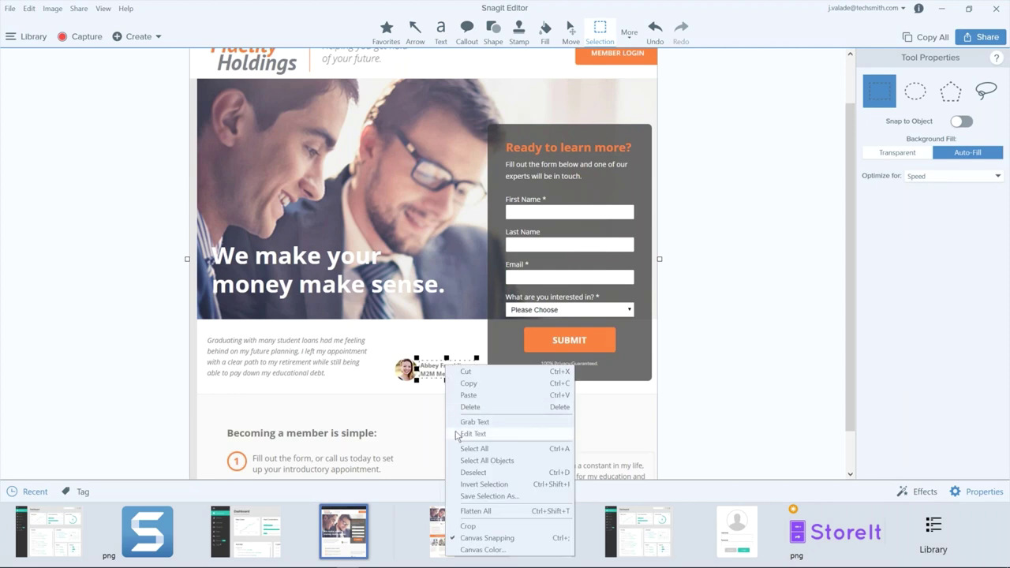
left_click(459, 434)
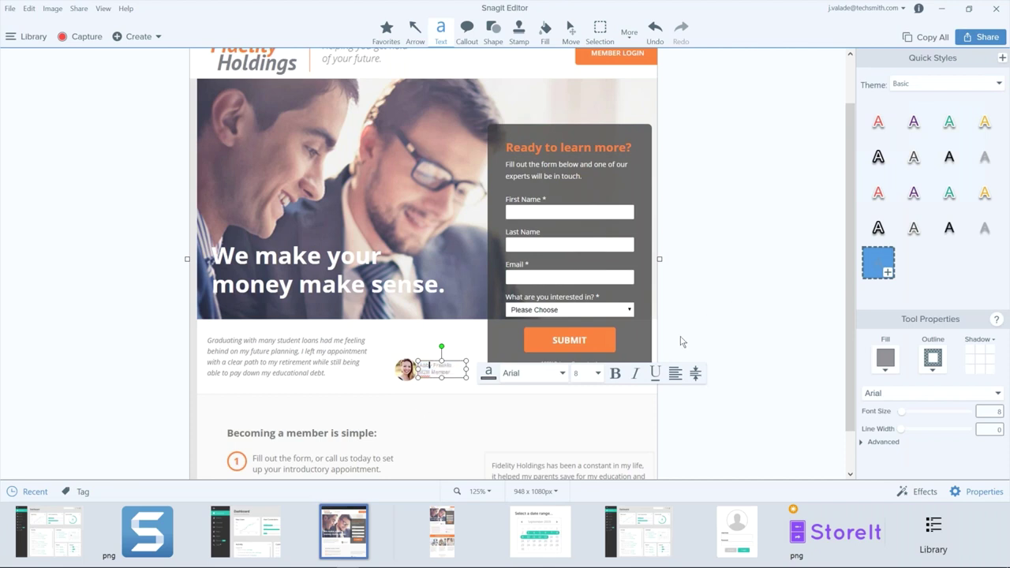
- Set all of the author caption's text to font size 10 and finish editing it
double_click(450, 374)
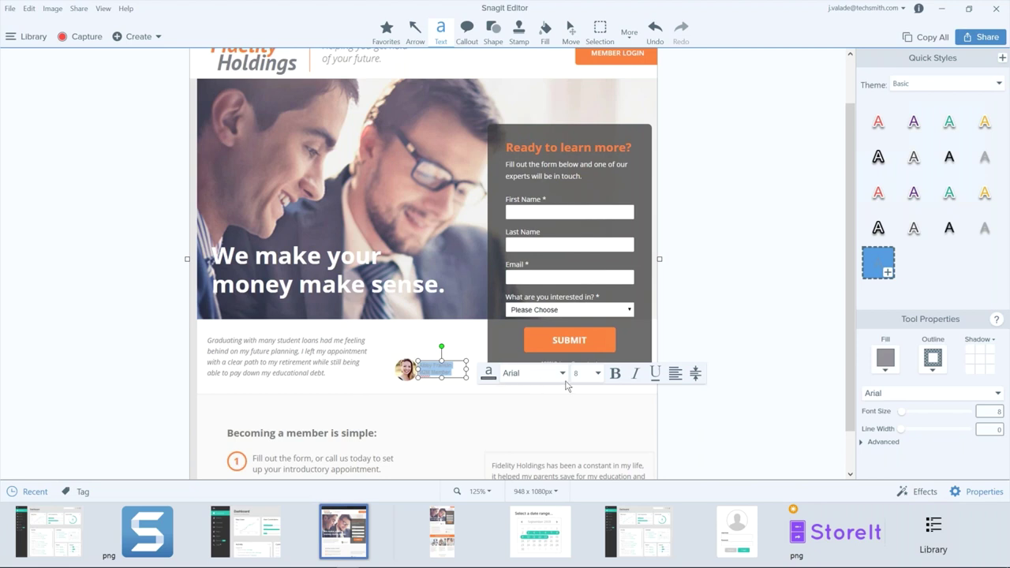
left_click(598, 374)
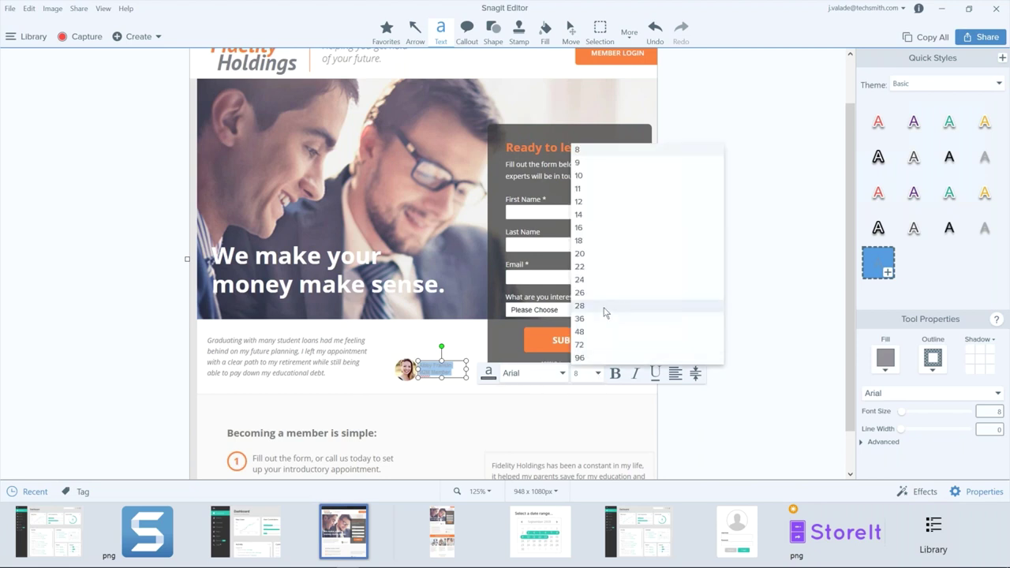
left_click(613, 176)
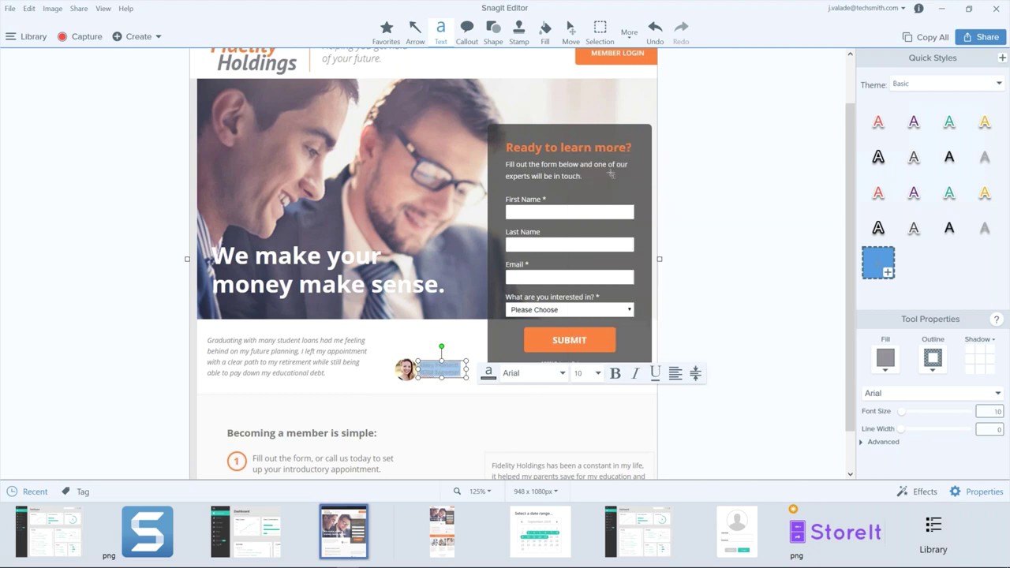
left_click(488, 373)
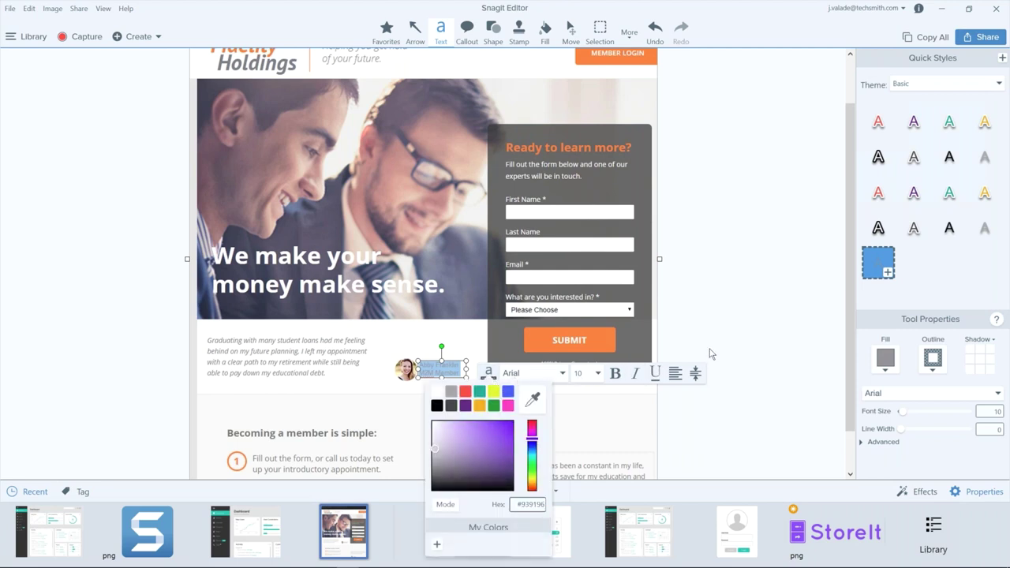
left_click(720, 392)
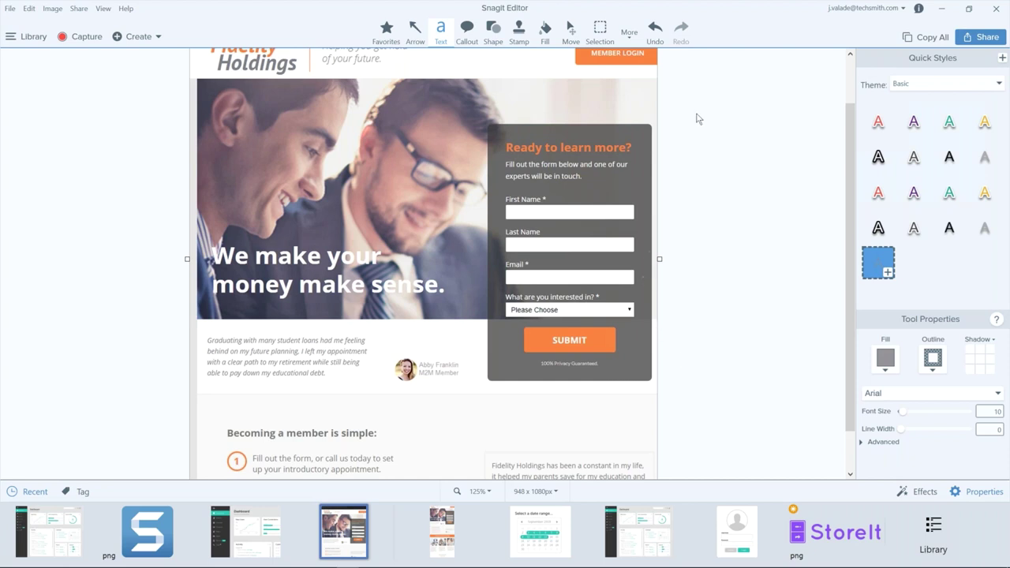
- Select the testimonial quote paragraph below the hero photo and convert it to editable text
left_click(600, 32)
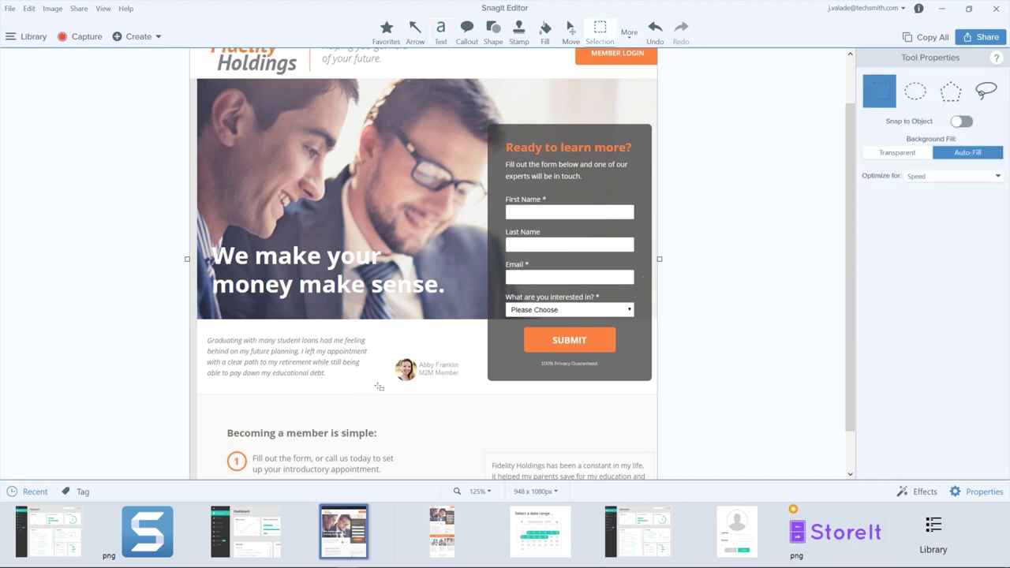
left_click_drag(376, 390, 197, 321)
right_click(239, 345)
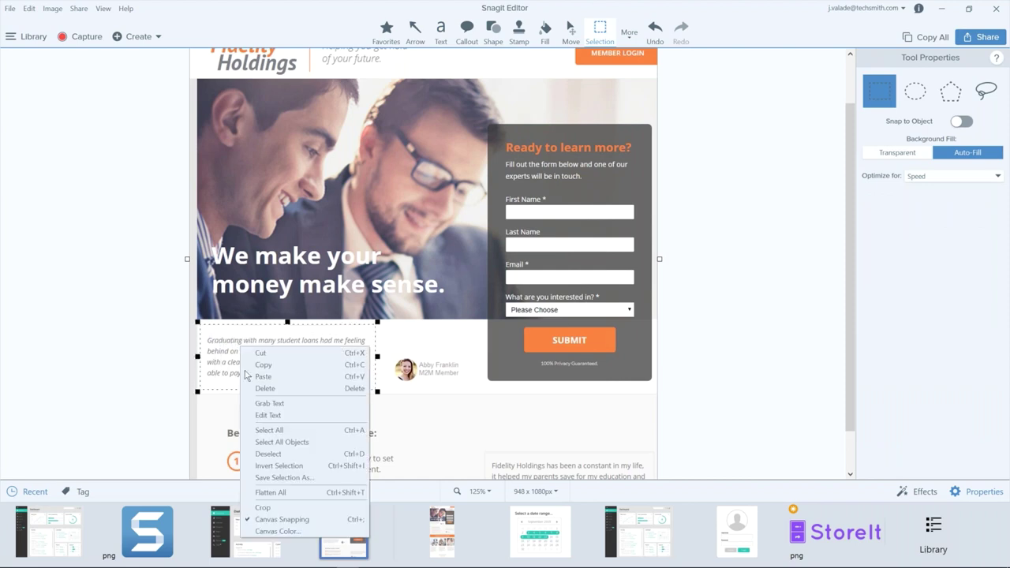
left_click(283, 431)
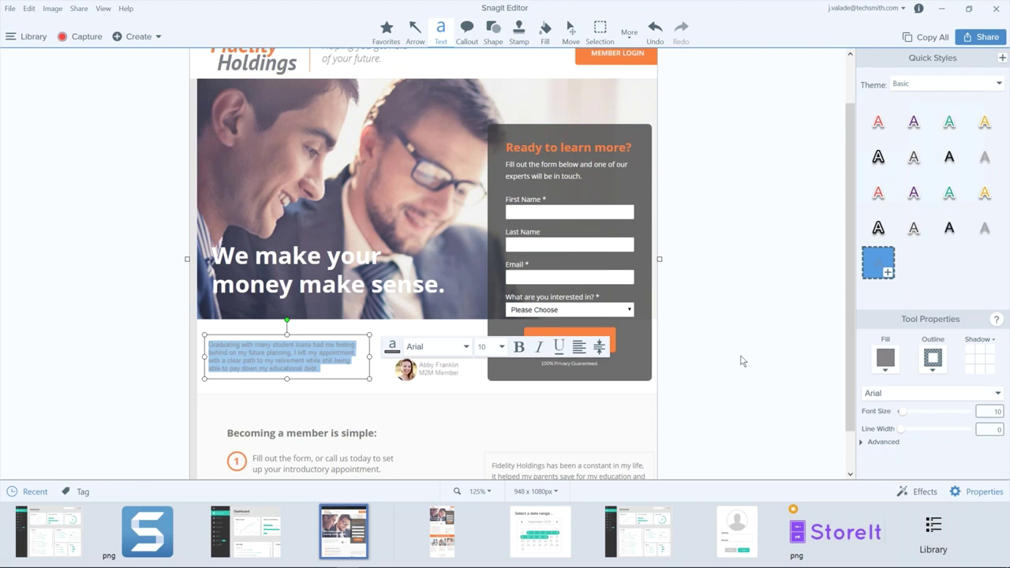
key("Up")
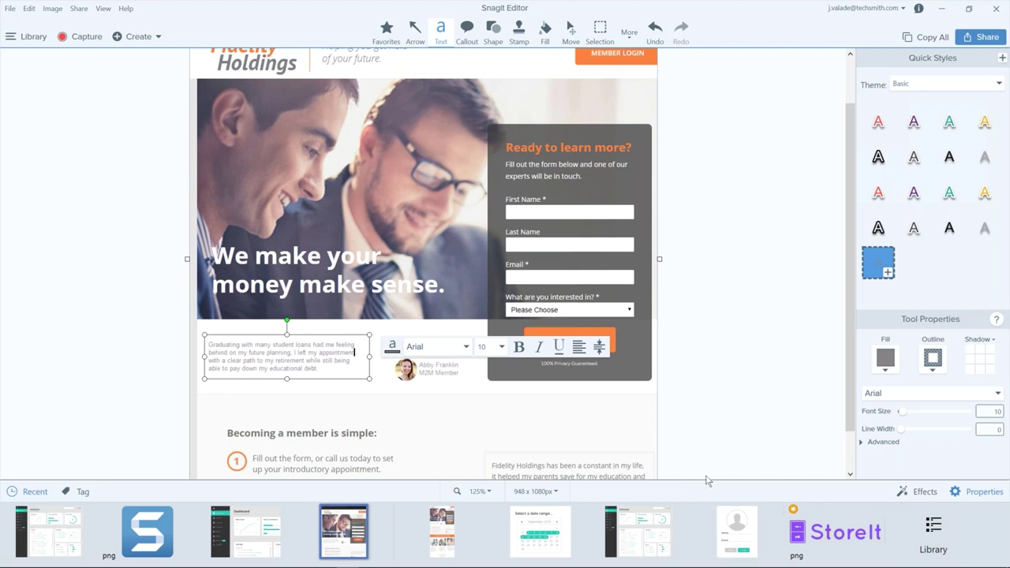
left_click(709, 439)
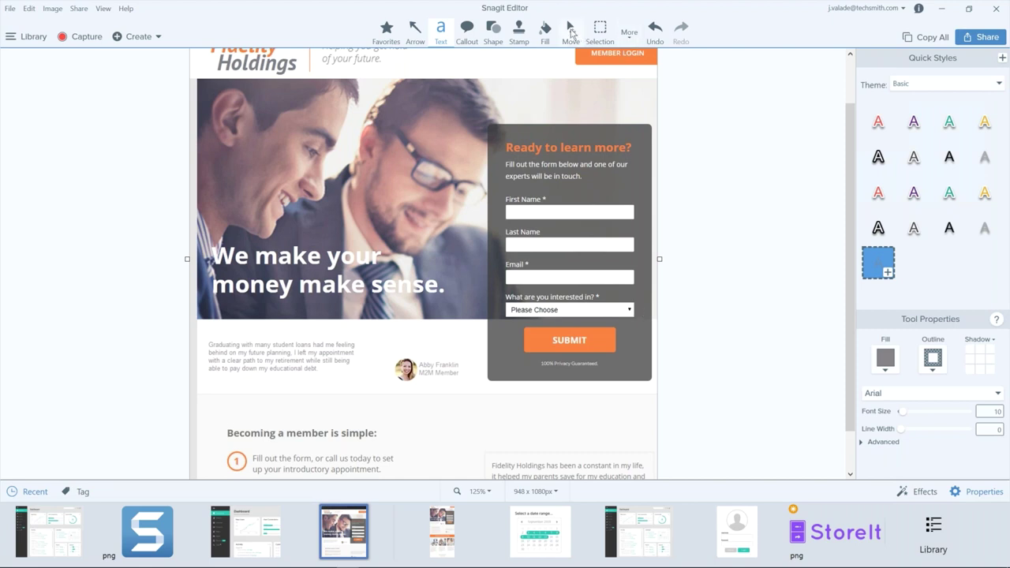
- With Smart Move enabled, shift the "Becoming a member is simple:" heading to the right and the SUBMIT button toward the form's right edge
left_click(571, 32)
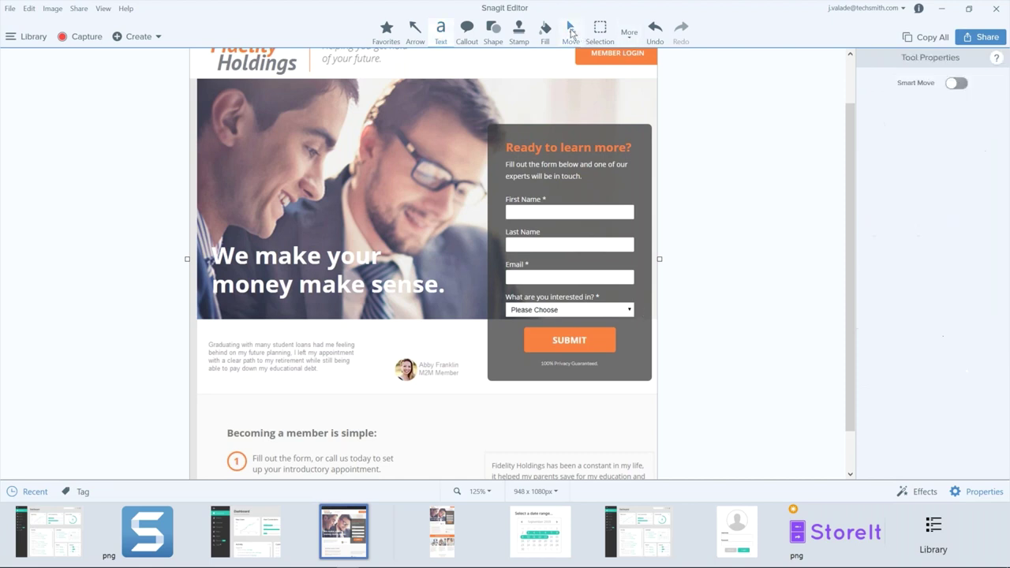
left_click(955, 84)
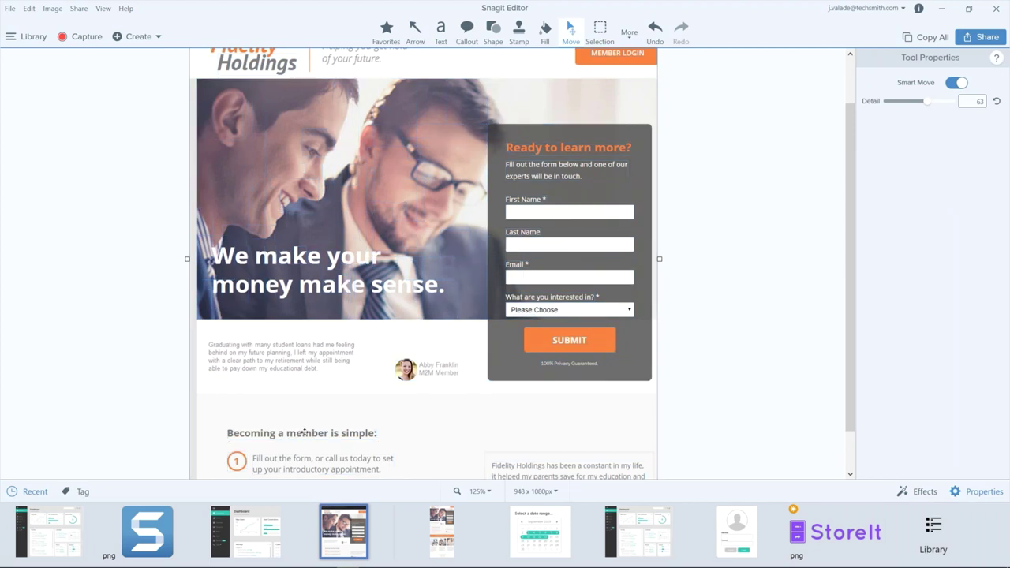
left_click_drag(304, 432, 415, 430)
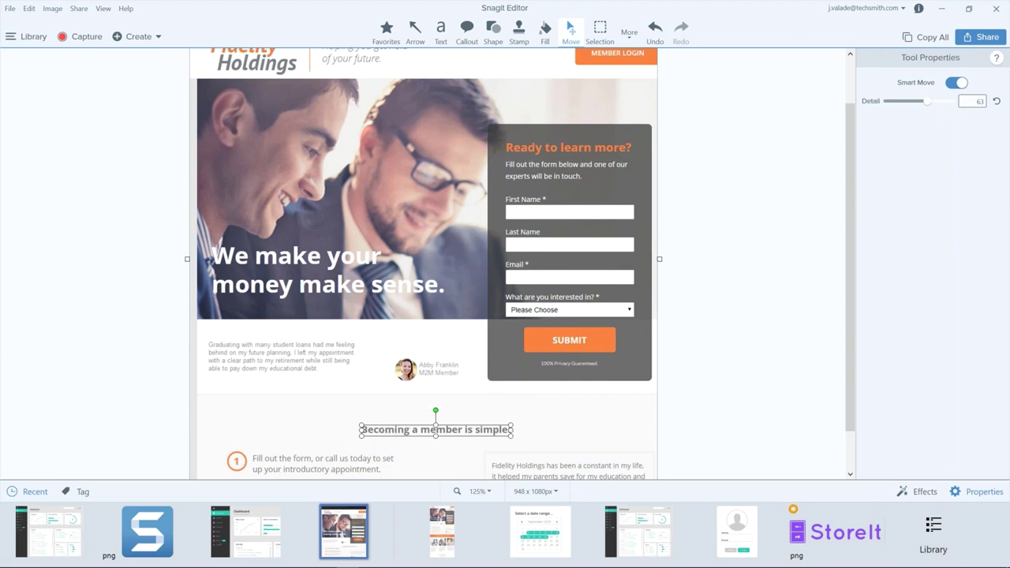
left_click_drag(590, 344, 608, 341)
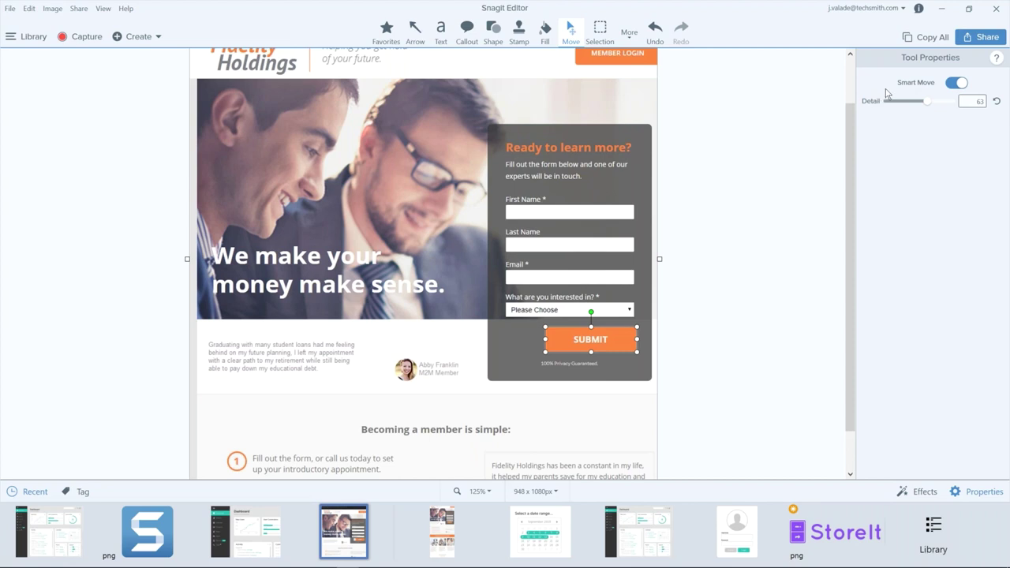
left_click(785, 166)
- Open the cropped Dashboard capture, activate the Simplify tool and enlarge the area showing its properties
left_click(263, 535)
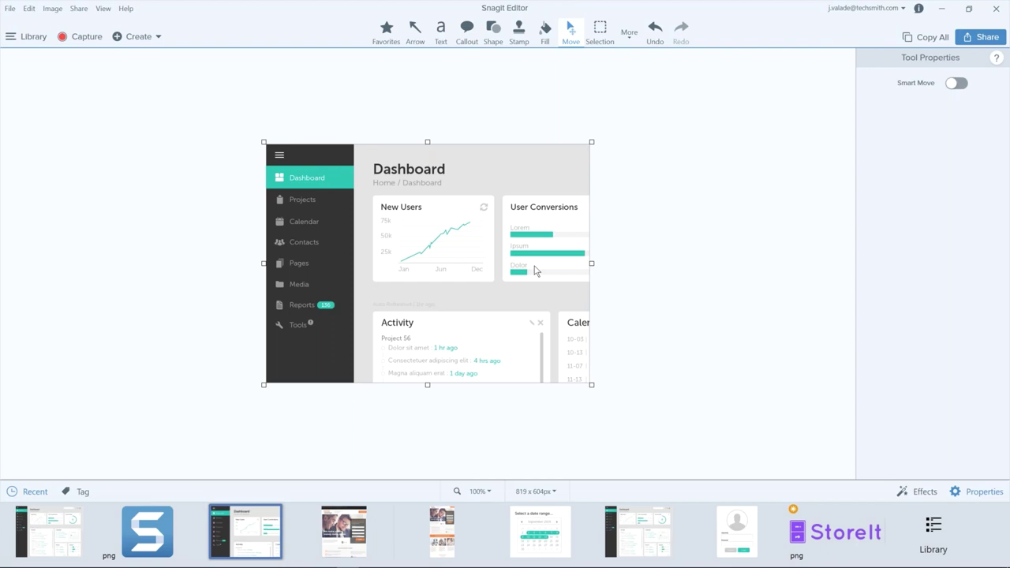
left_click(628, 36)
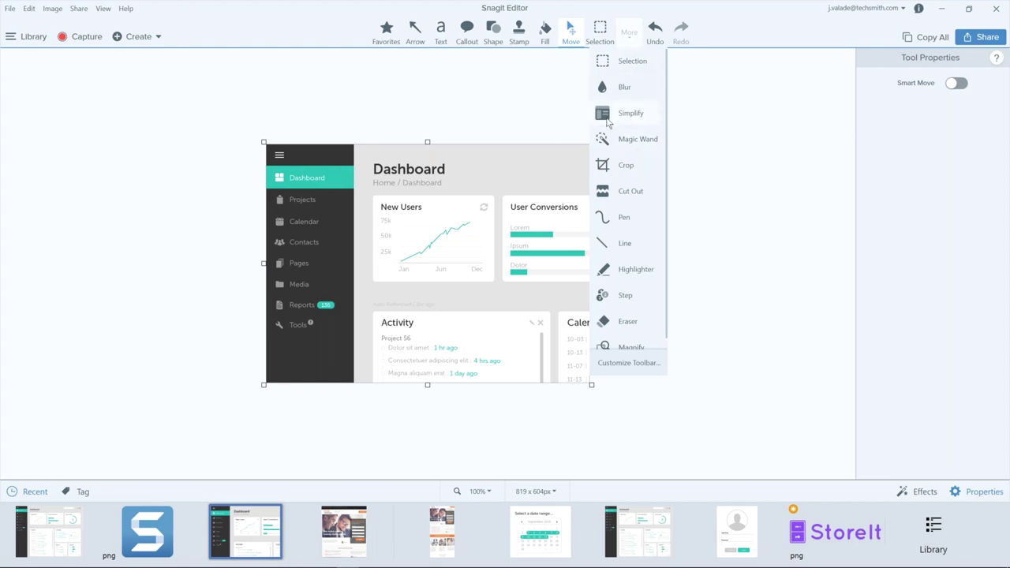
key("Escape")
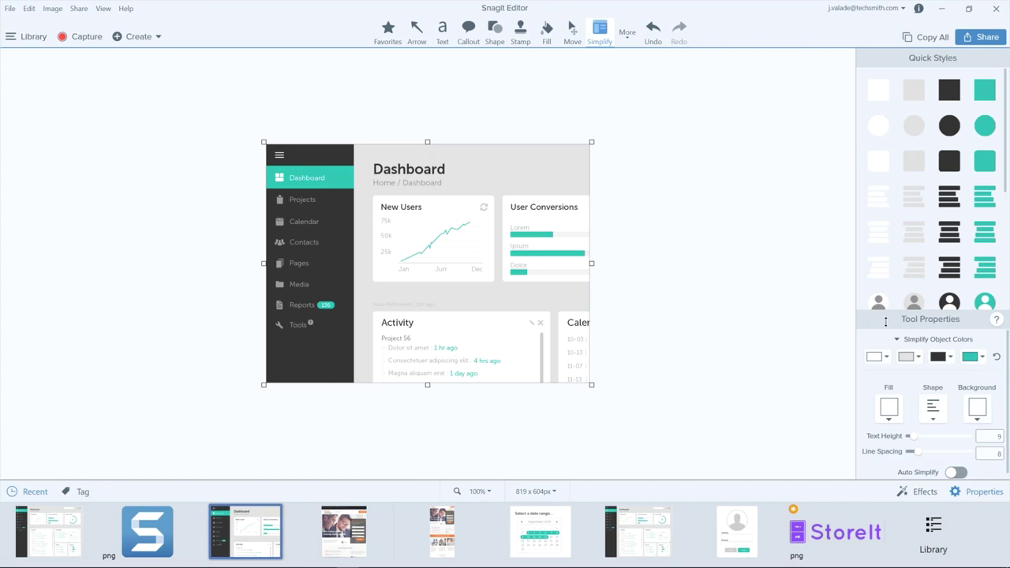
left_click_drag(885, 321, 877, 245)
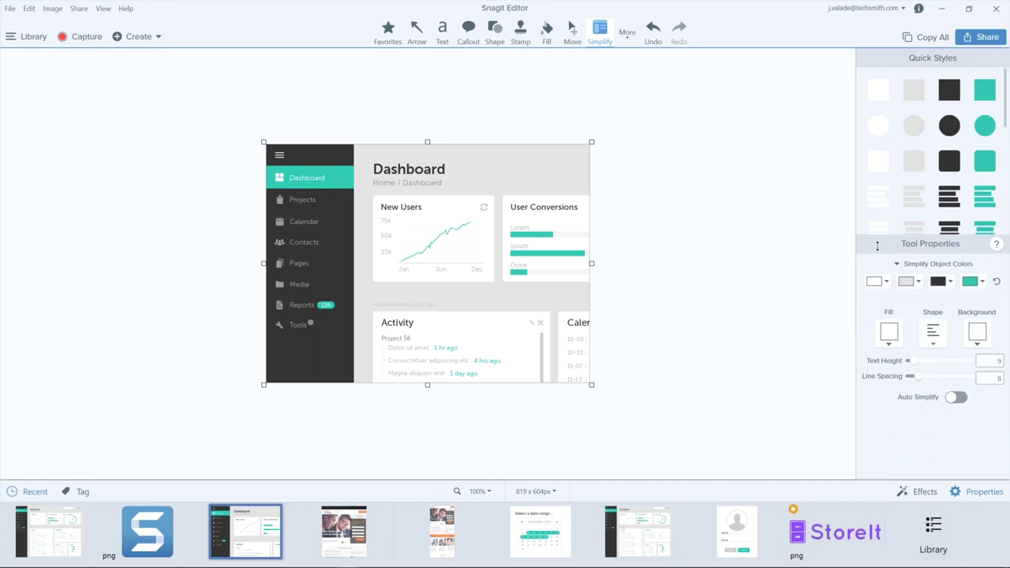
- Try covering the New Users heading and the chart's vertical axis labels with teal Simplify rectangles, and undo them
left_click(994, 93)
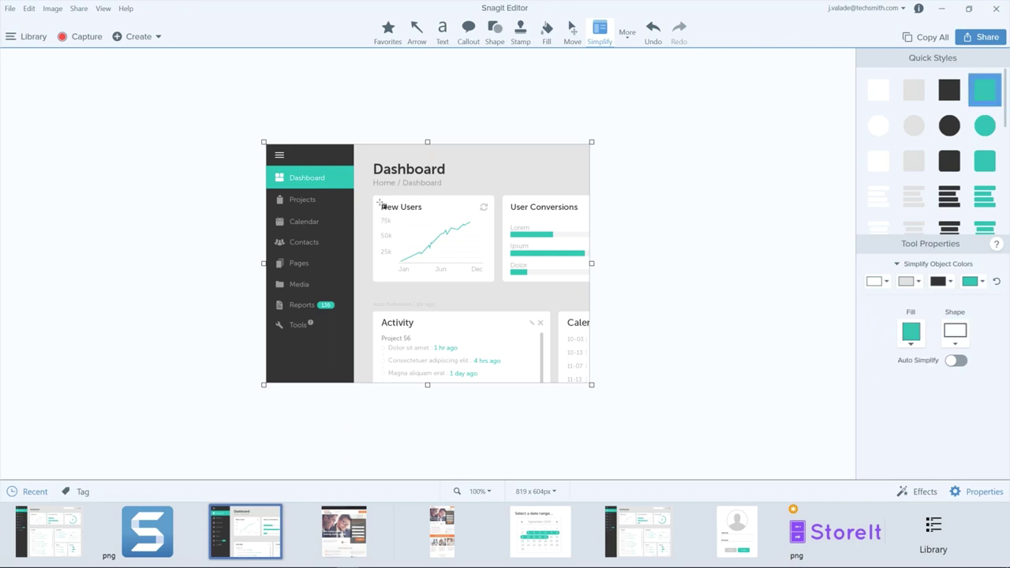
mouse_move(380, 202)
left_mouse_down()
mouse_move(435, 216)
mouse_move(383, 220)
mouse_move(396, 261)
mouse_move(387, 255)
left_mouse_up()
left_click(393, 294)
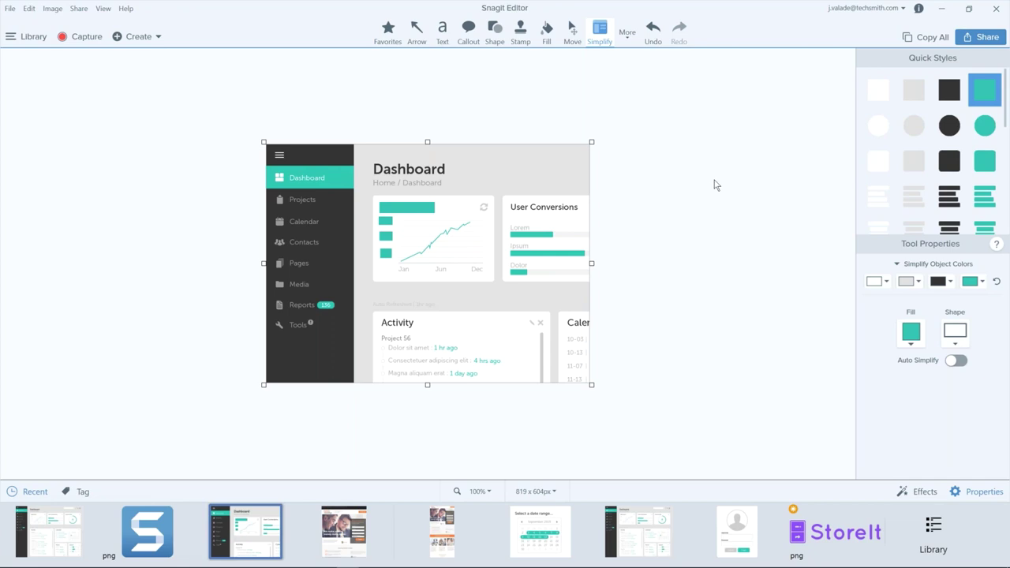
key("ctrl+z")
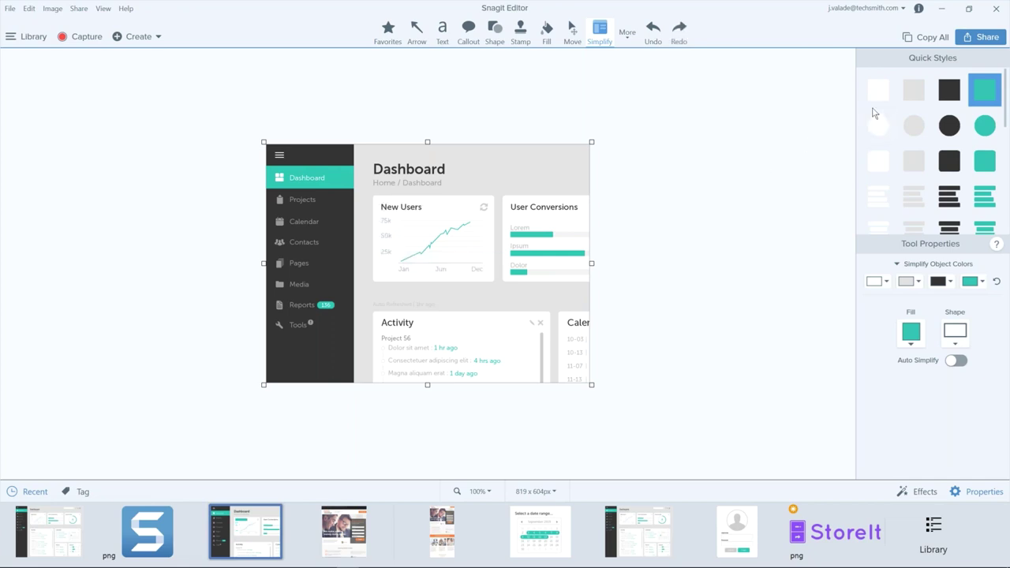
- Try covering the sidebar menu with a block of white Simplify text lines, and undo it
left_click(878, 198)
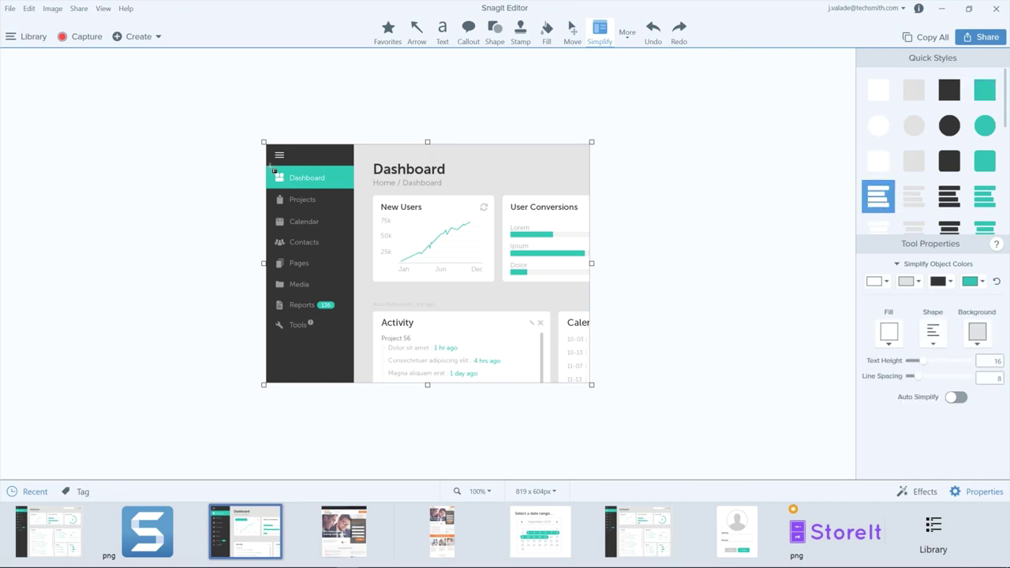
left_click_drag(269, 167, 352, 338)
left_click(306, 417)
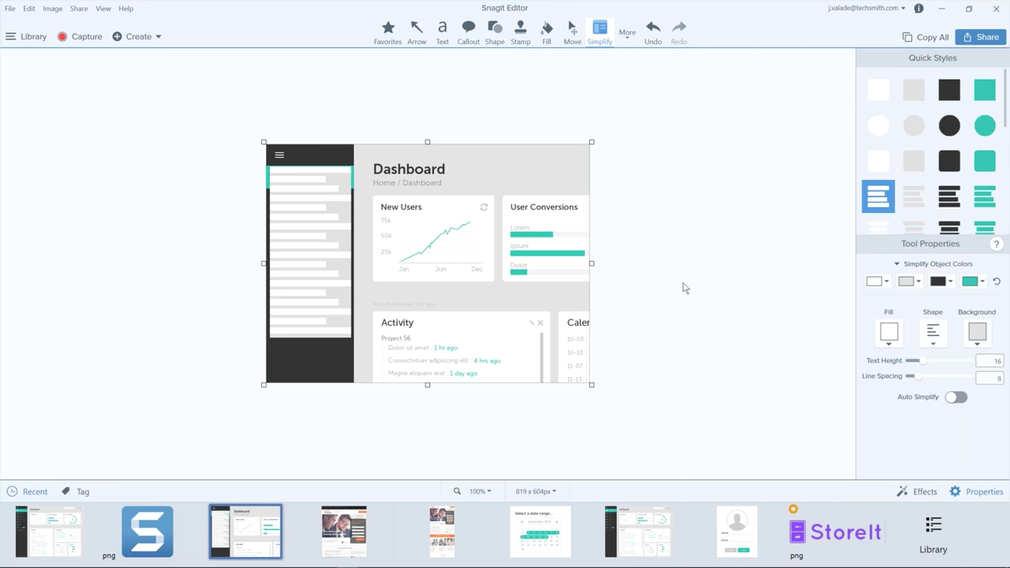
key("ctrl+z")
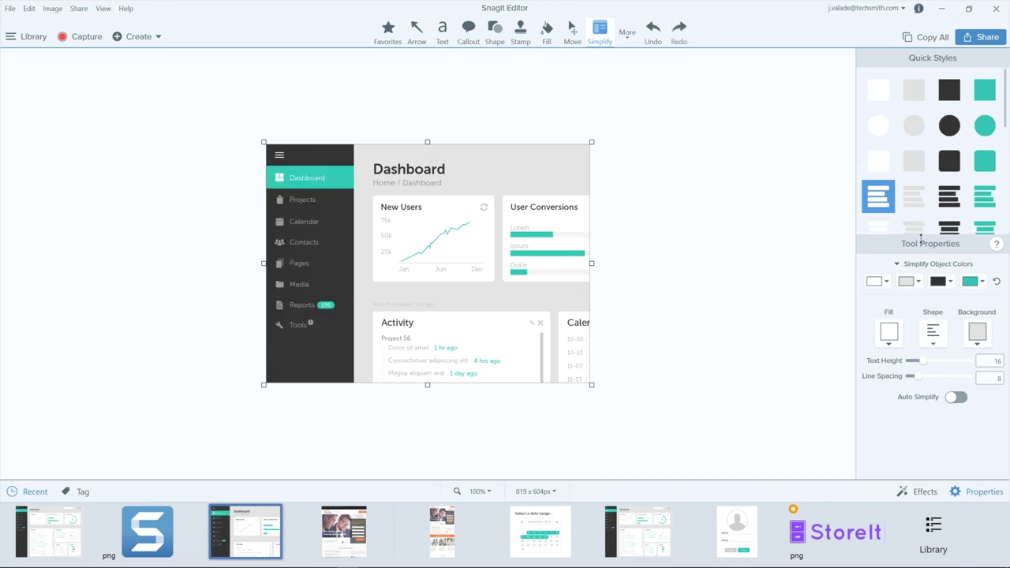
- Choose the dark text-lines Simplify style and turn on Auto Simplify for the Dashboard capture
mouse_move(920, 243)
left_mouse_down()
mouse_move(913, 445)
mouse_move(915, 226)
left_mouse_up()
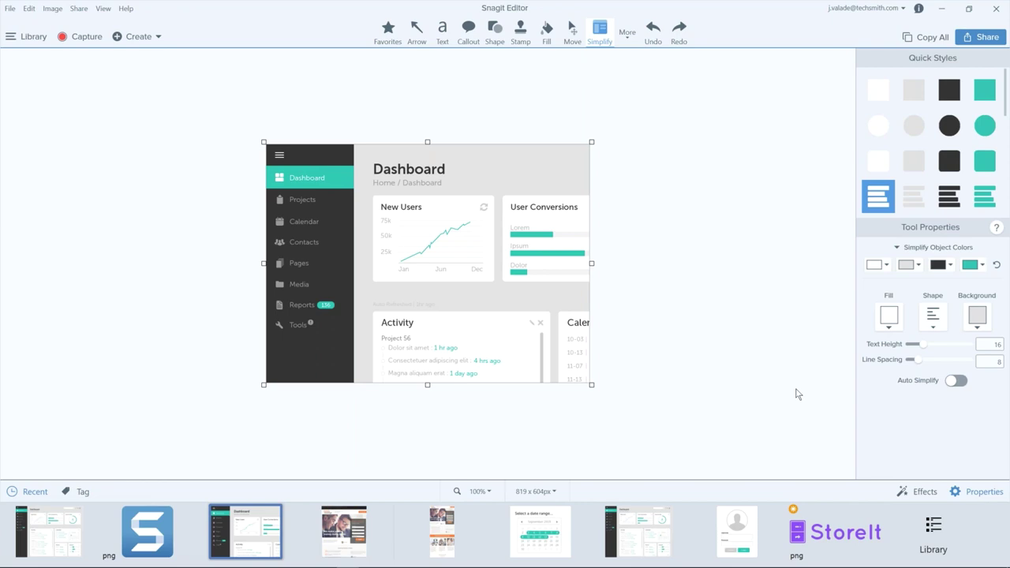
left_click(960, 194)
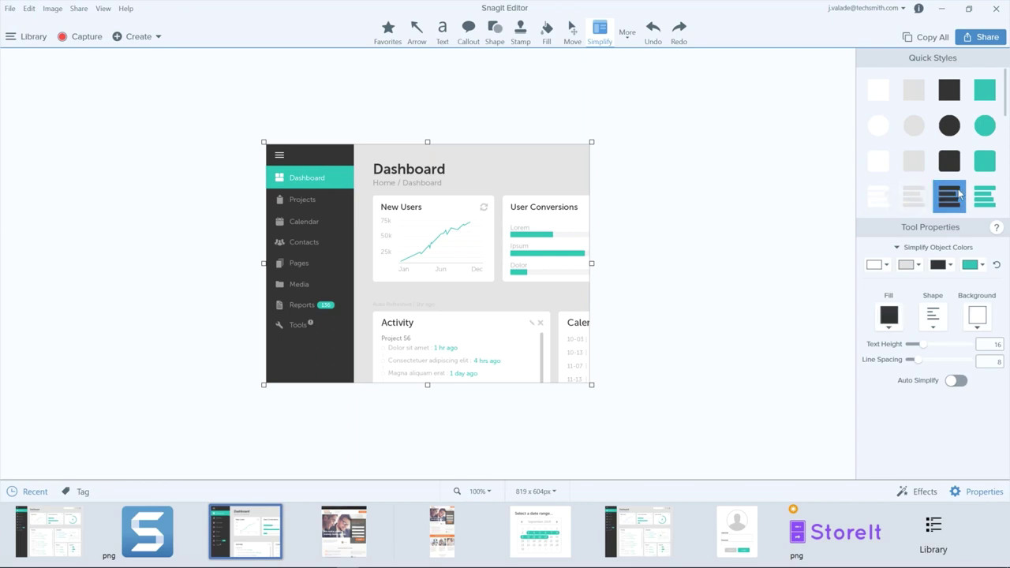
left_click(955, 381)
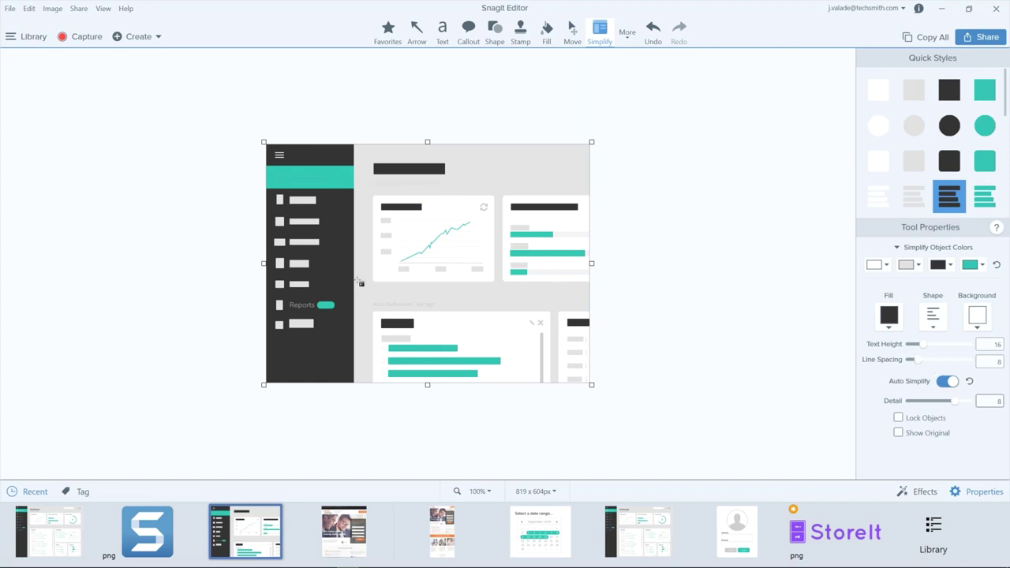
- Duplicate the grey bar covering the Tools label and place the copy over the Reports label in the sidebar
left_click(301, 323)
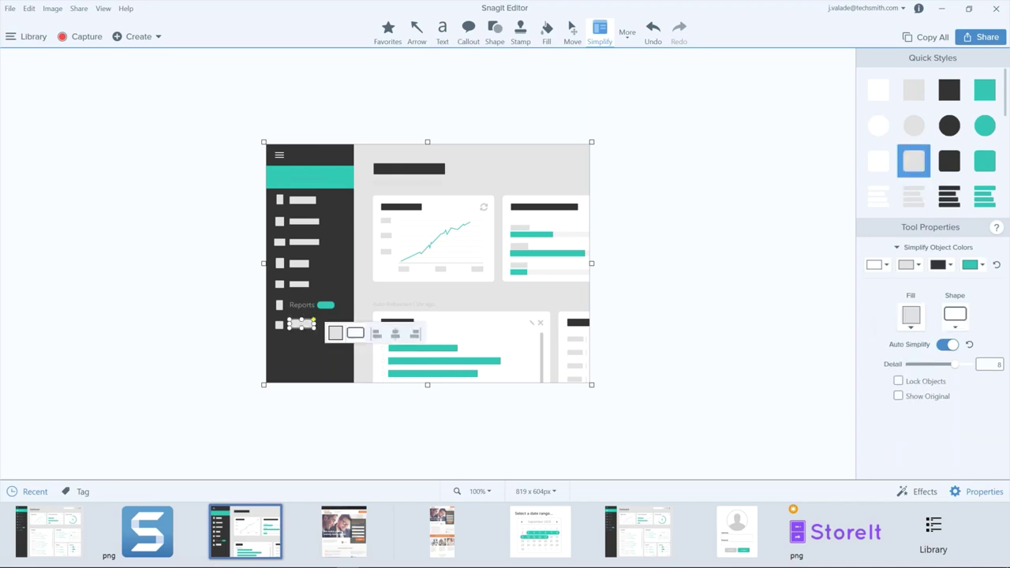
left_click_drag(302, 323, 301, 305)
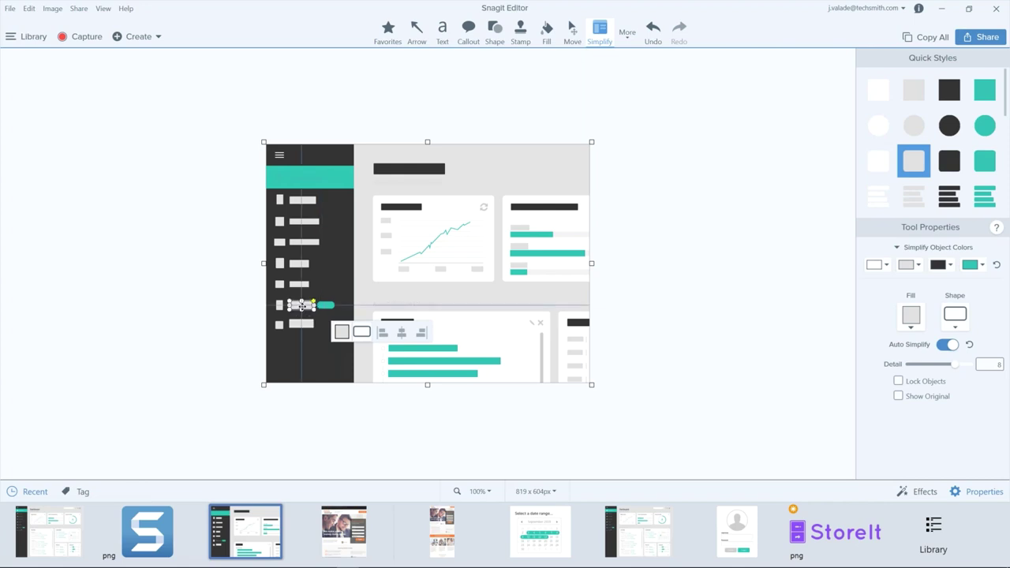
left_click(299, 421)
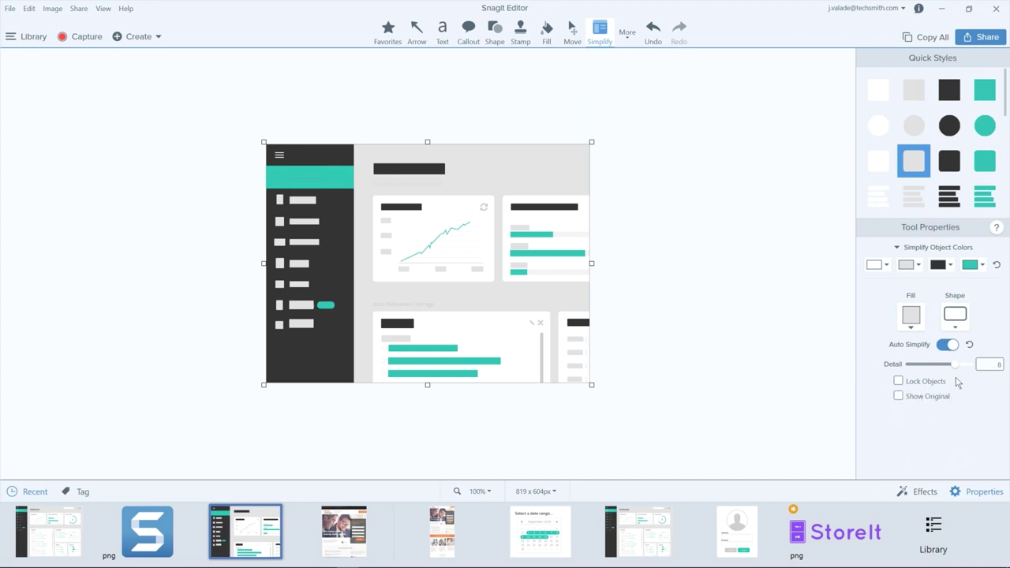
- Show the original beneath the shapes and delete those covering the Dashboard menu label, the Dashboard heading, the Reports label and its badge
left_click(898, 397)
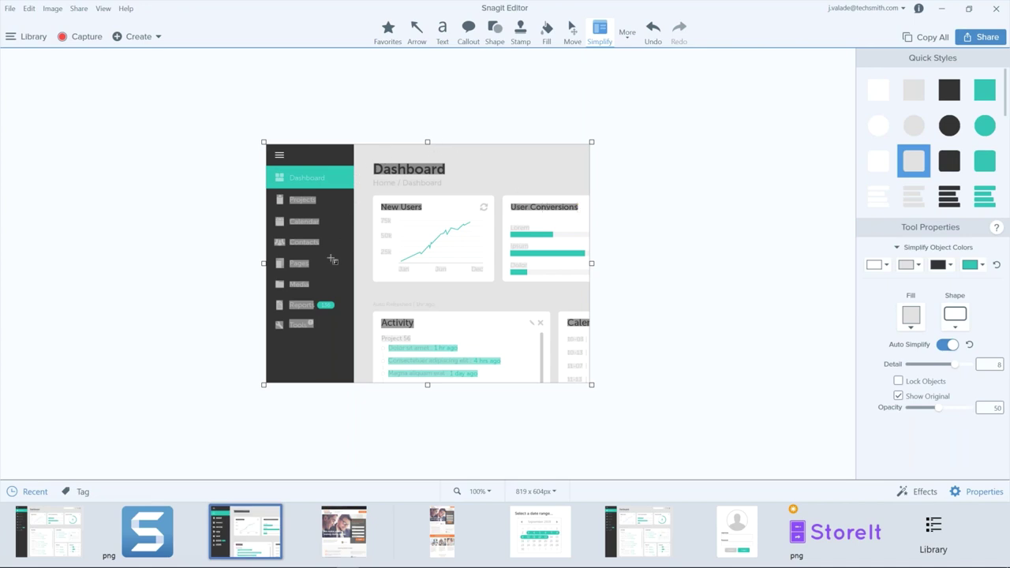
left_click(316, 177)
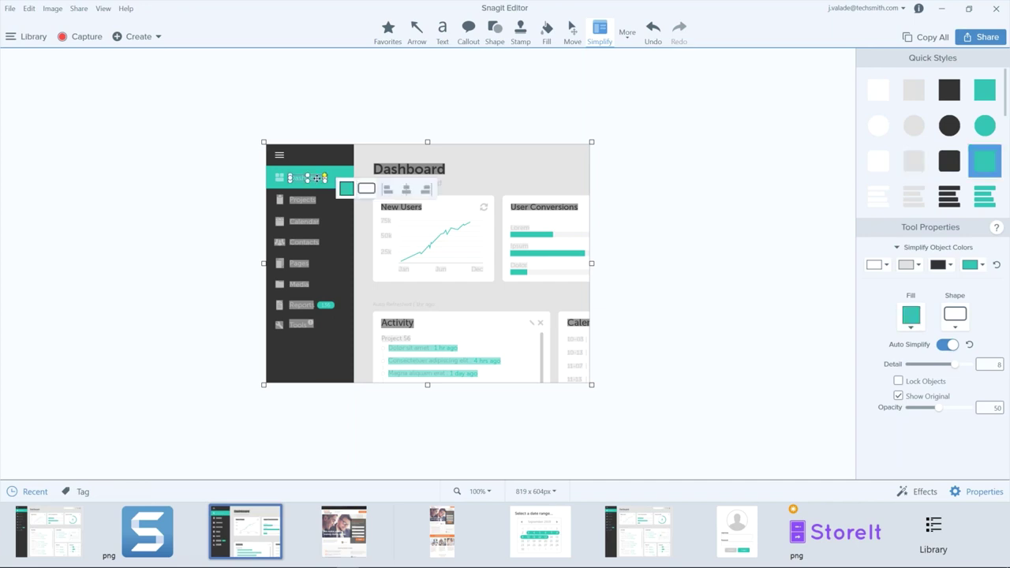
key("Delete")
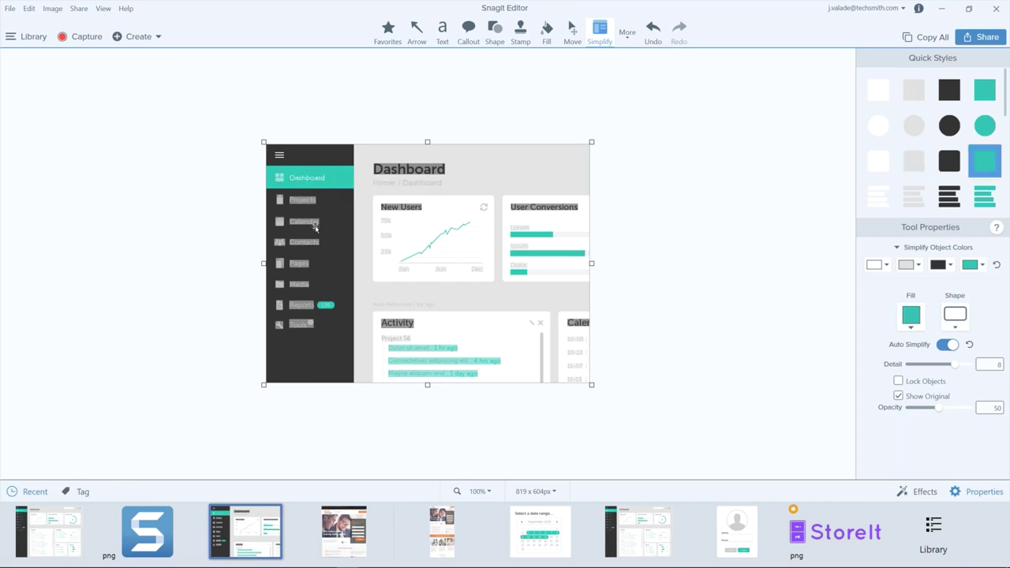
left_click(372, 167)
key("Delete")
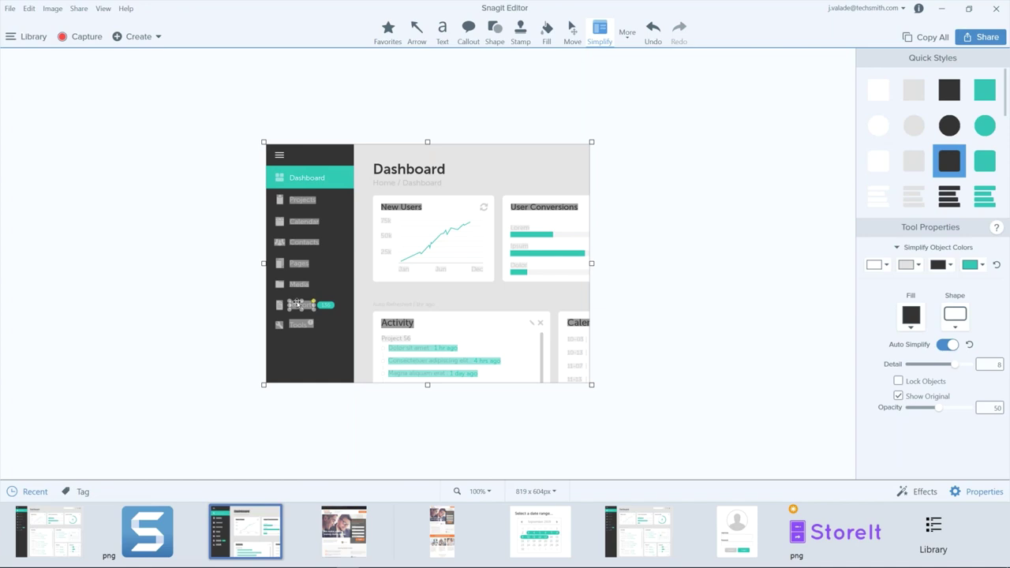
left_click(327, 306)
key("Delete")
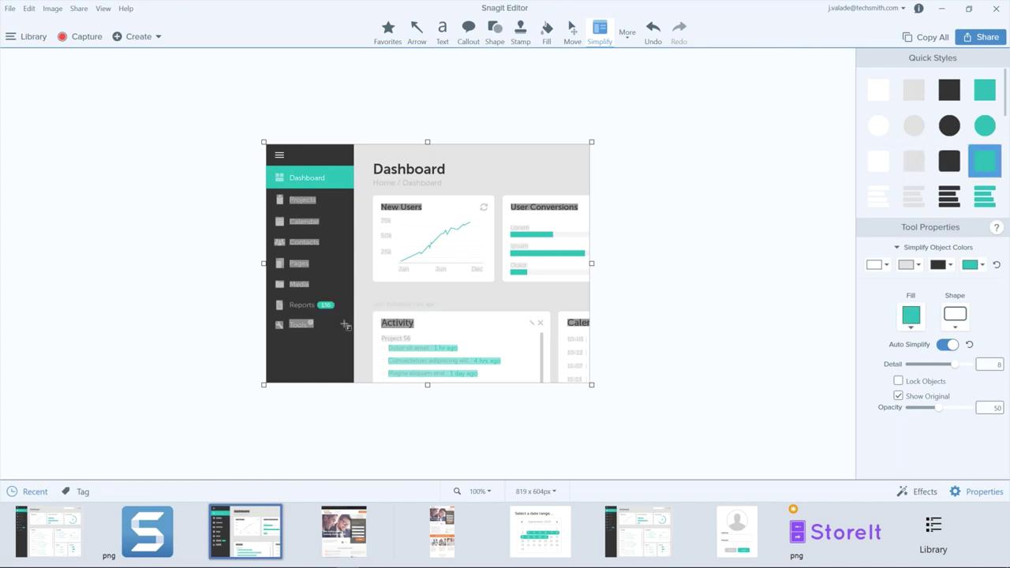
- Delete the shapes covering the Activity heading and the "Magna aliquam erat" line, and turn off Show Original
left_click(411, 323)
key("Delete")
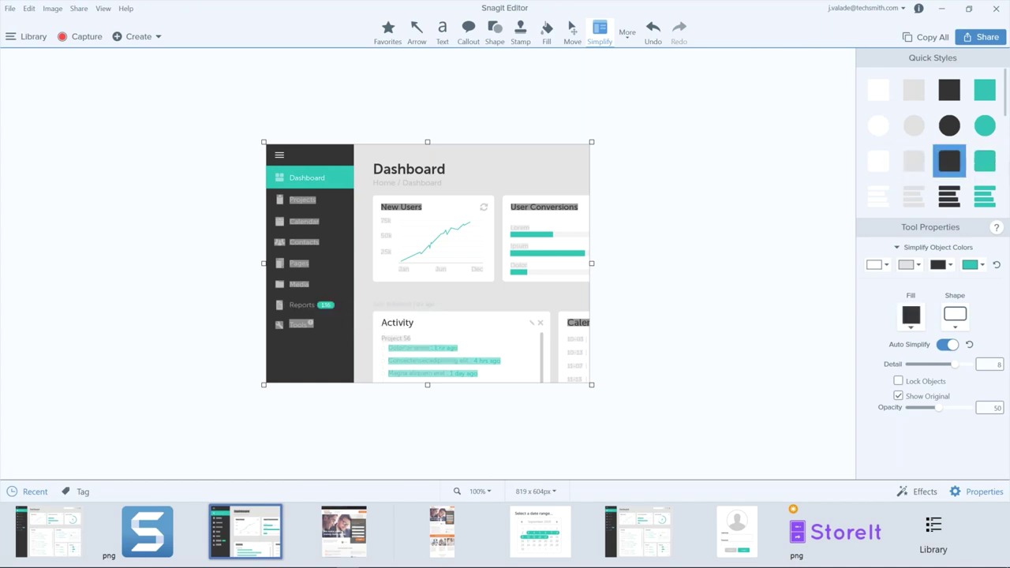
left_click(421, 373)
key("Delete")
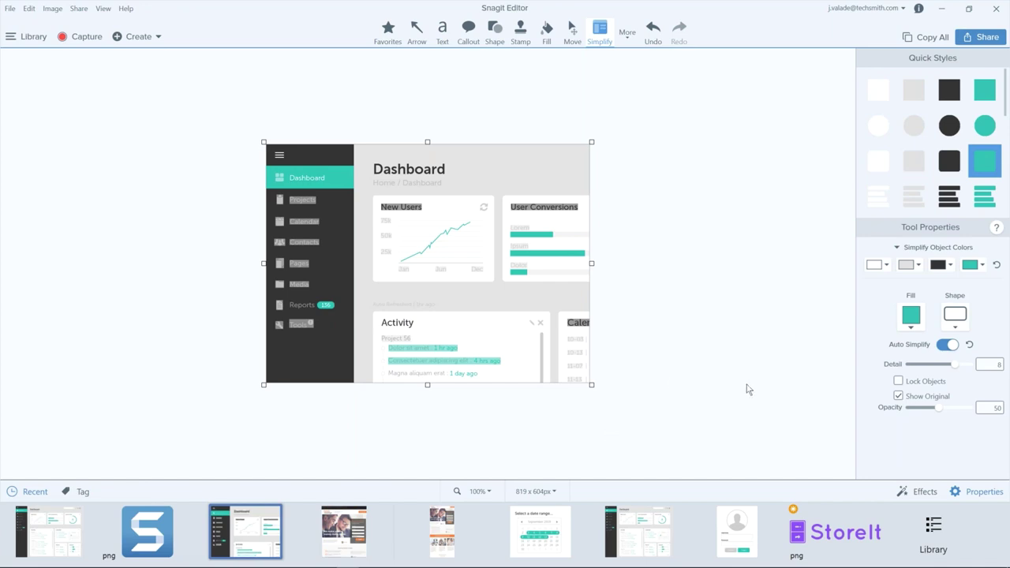
left_click(897, 397)
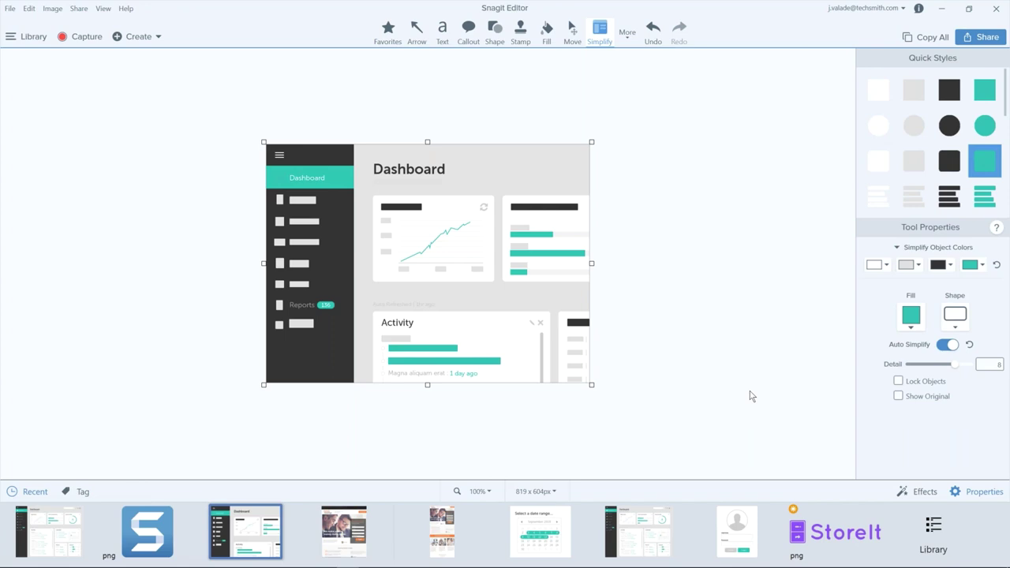
- Activate the Step tool and set its fill to the teal of the Dashboard image
left_click(636, 33)
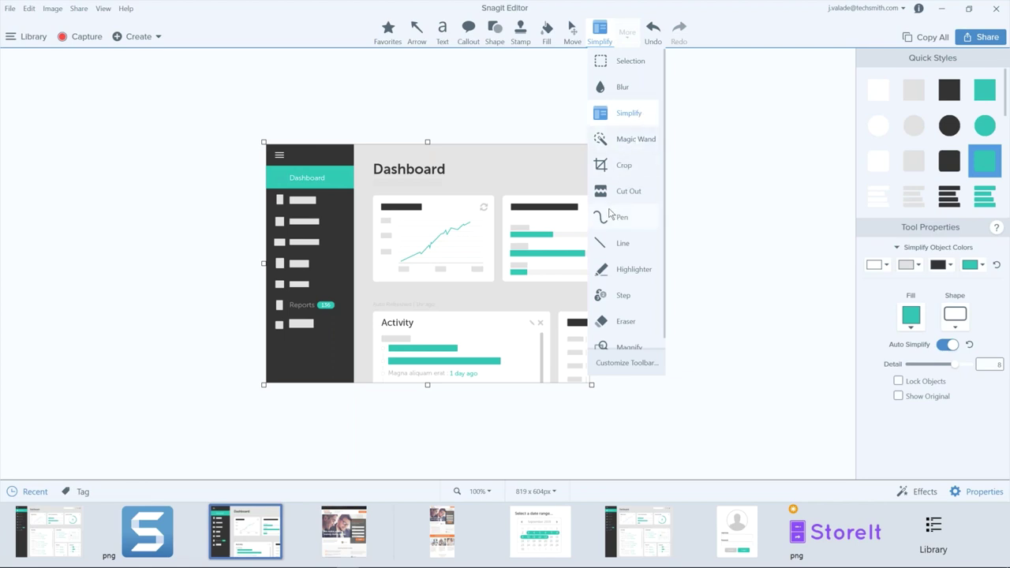
left_click(623, 296)
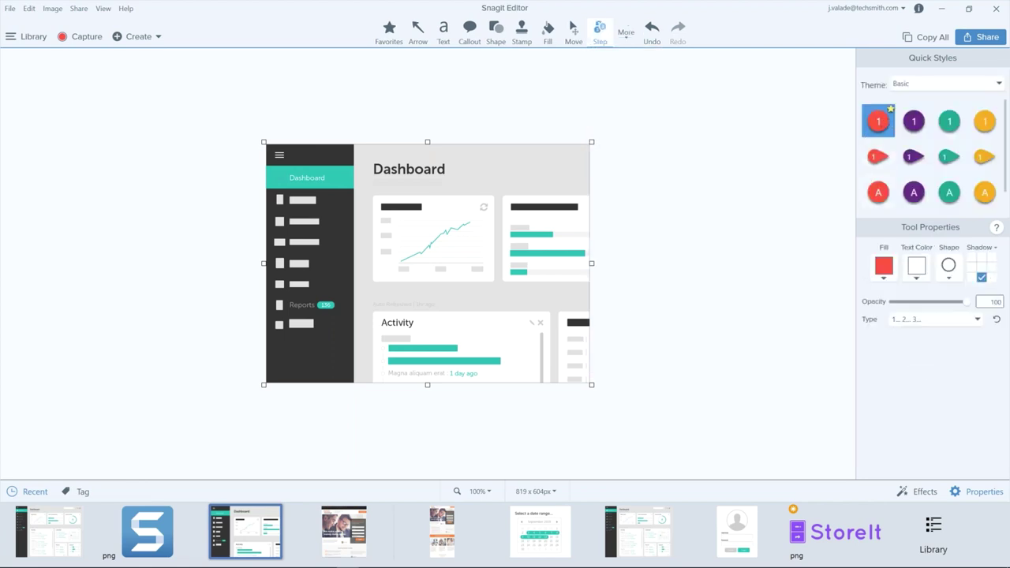
left_click(889, 274)
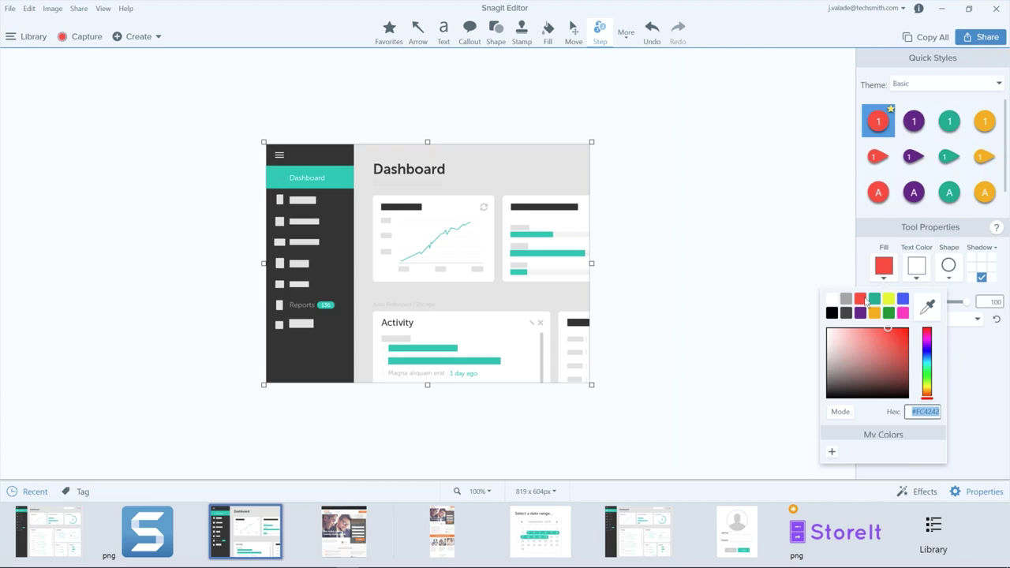
left_click(926, 306)
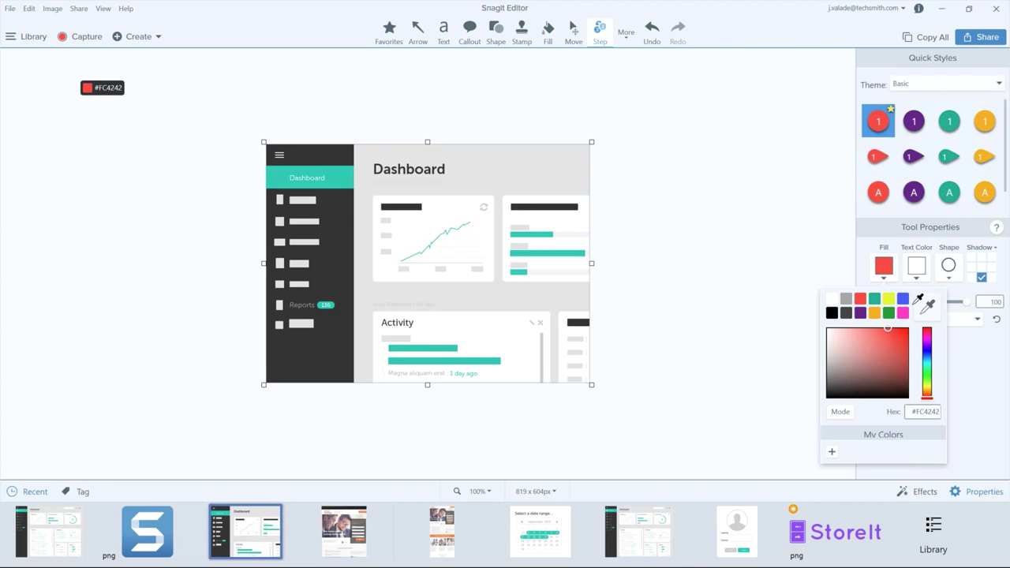
left_click(874, 298)
- Place numbered steps 1 to 4 above the Dashboard menu item and beside the Reports item, Activity heading and "Magna aliquam erat" line
left_click(308, 155)
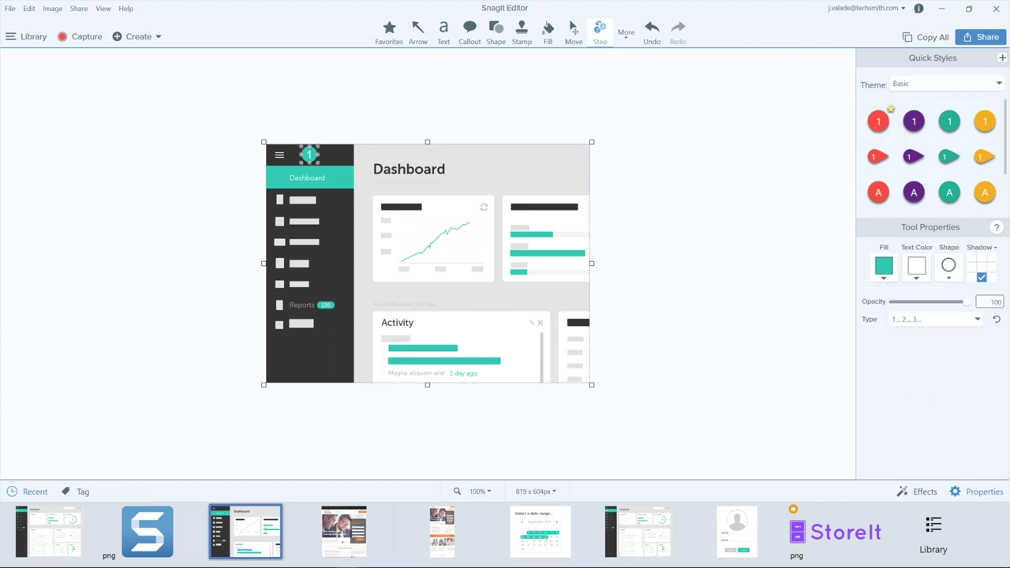
left_click(286, 297)
left_click(368, 319)
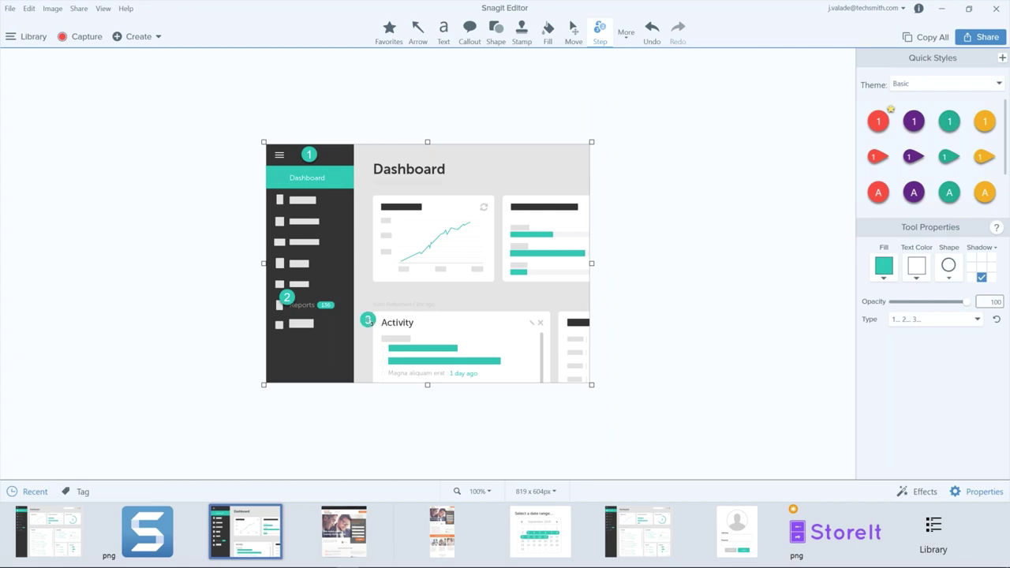
left_click(377, 373)
- View the simplified example "outlook step 2.snag" from the Library and return to the full, unsimplified Dashboard capture
key("ctrl+o")
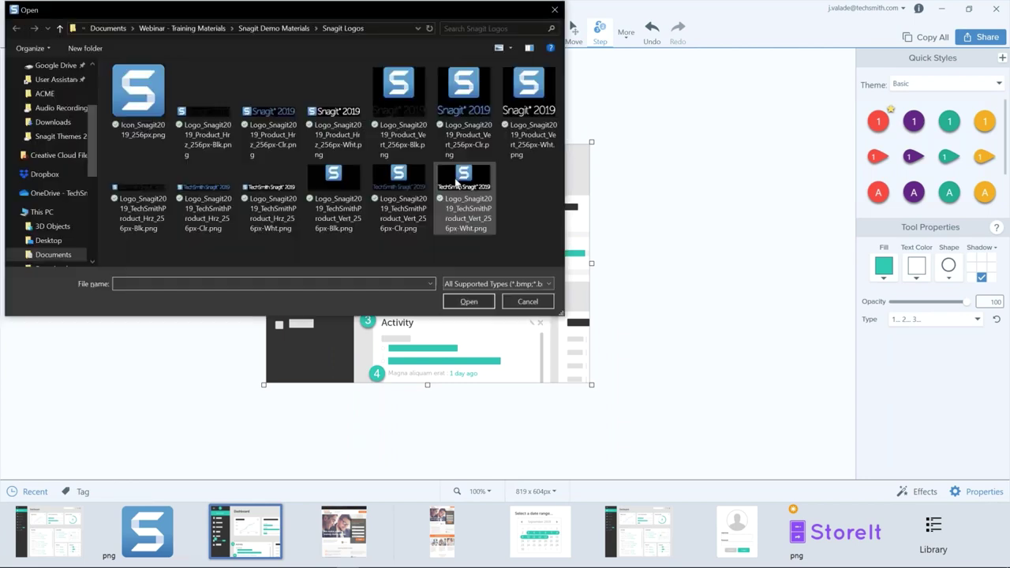
key("Escape")
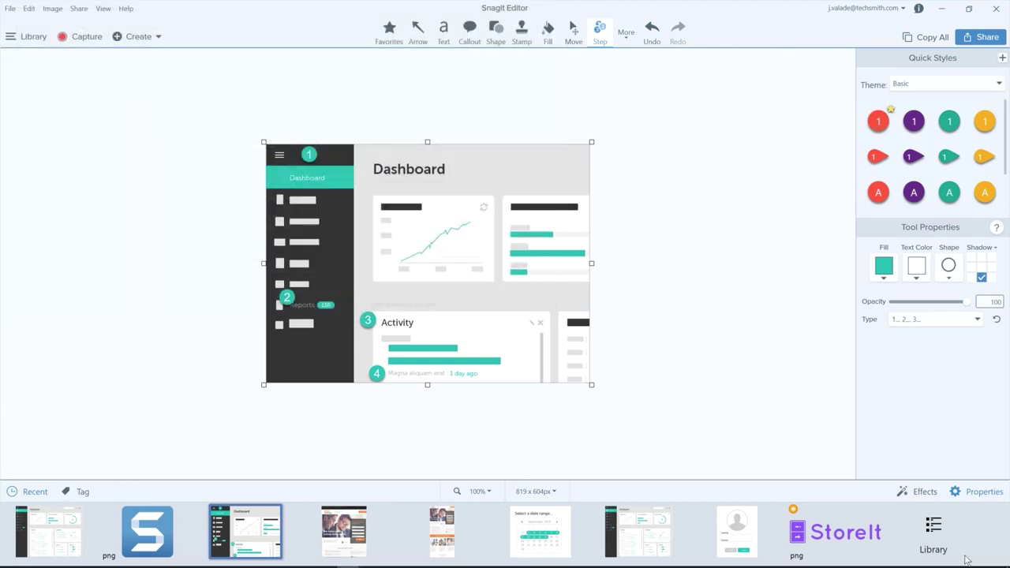
left_click(935, 526)
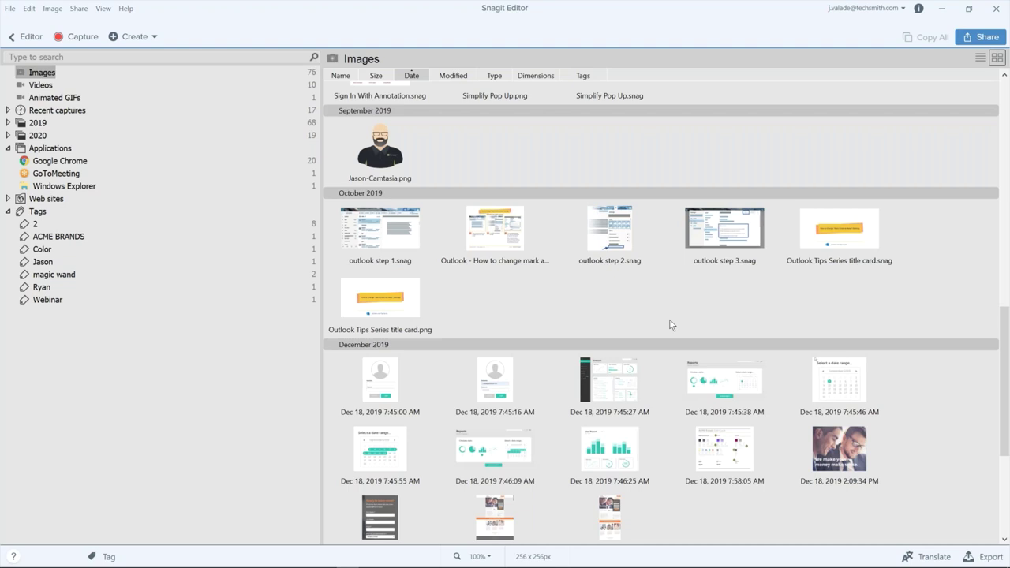
double_click(609, 230)
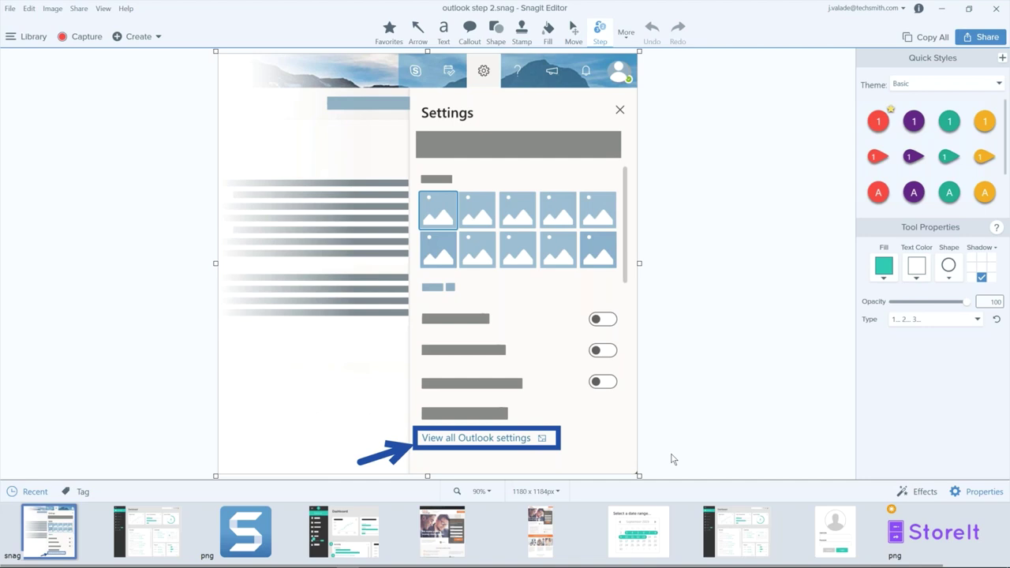
left_click(738, 536)
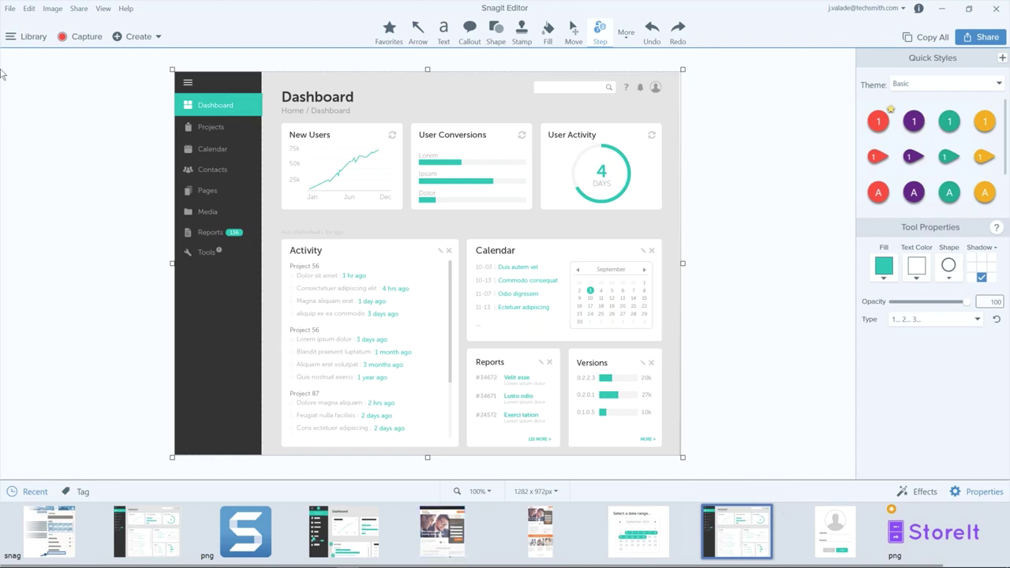
- Open planning-spreadsheet-sample22.png from the February 2020 images in the Library and enlarge its view to 150%
left_click(39, 38)
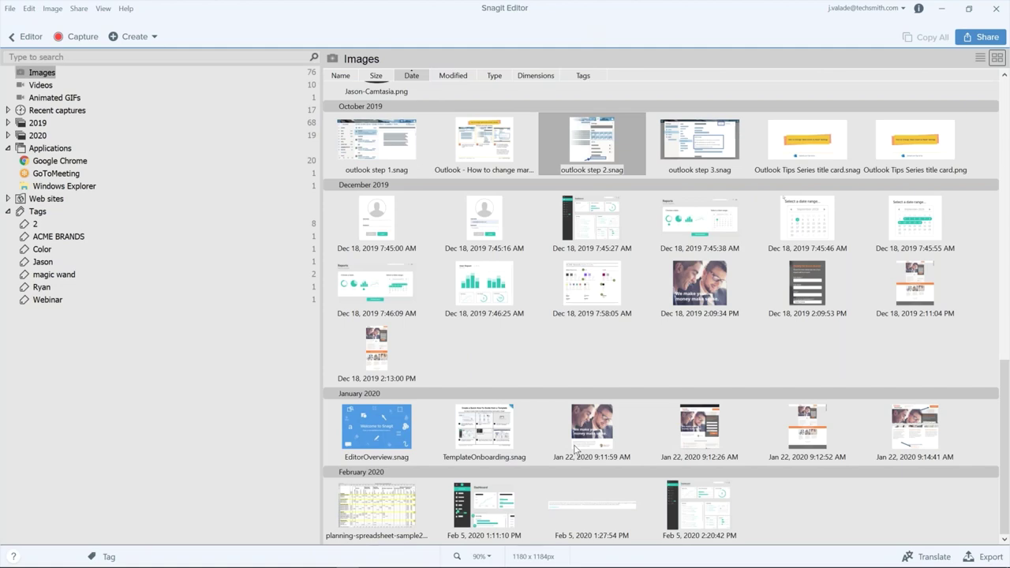
double_click(370, 507)
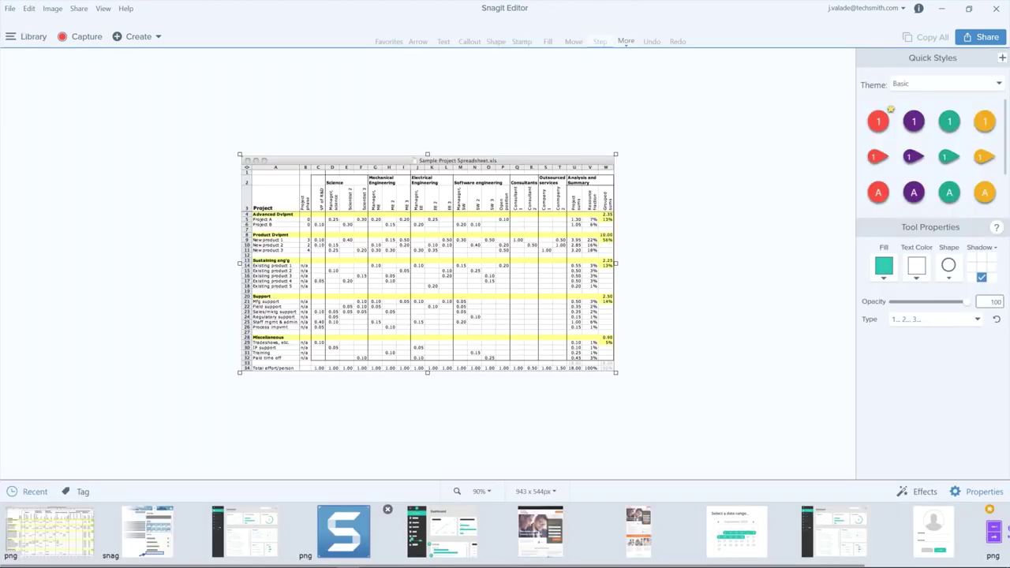
left_click(476, 491)
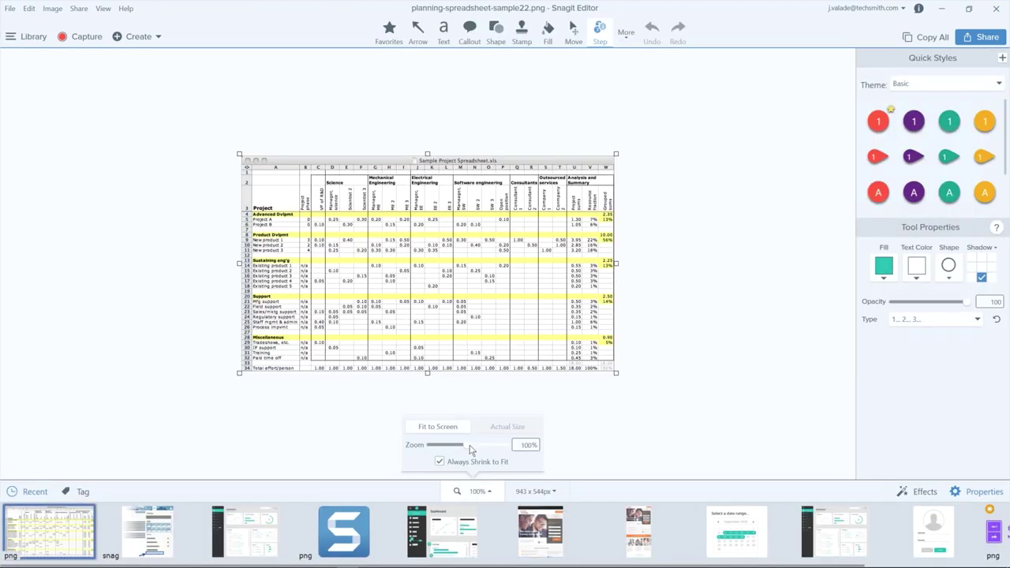
left_click_drag(469, 445, 482, 445)
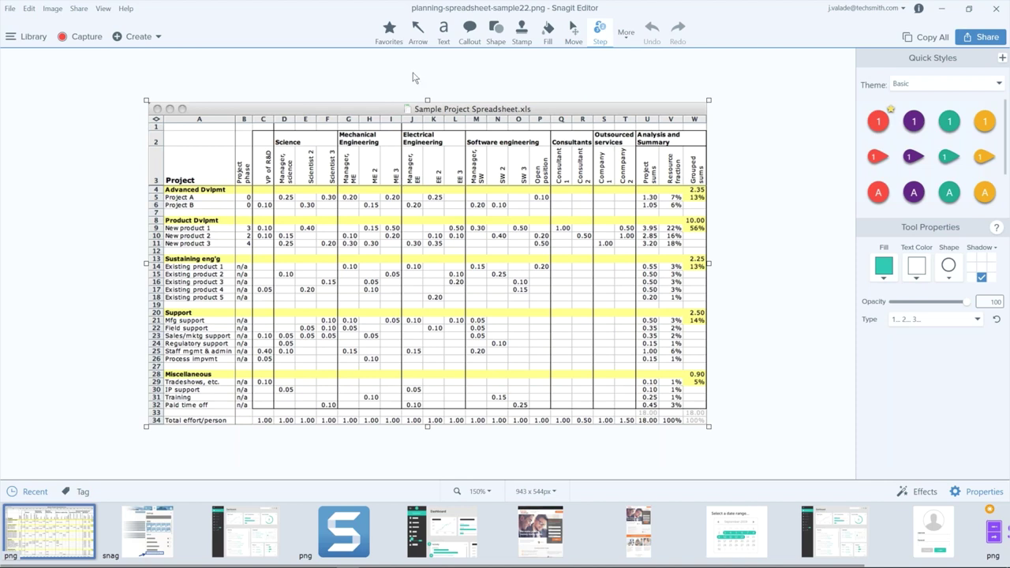
- Pixelate spreadsheet rows 5 to 7 and rows 21 to 27 with the Blur tool at intensity 50
left_click(625, 37)
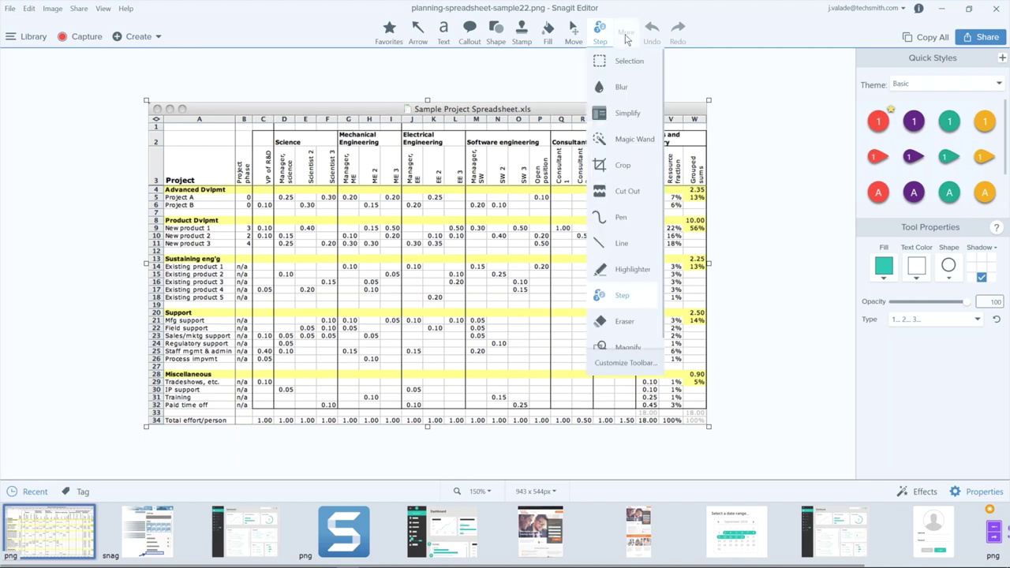
left_click(618, 89)
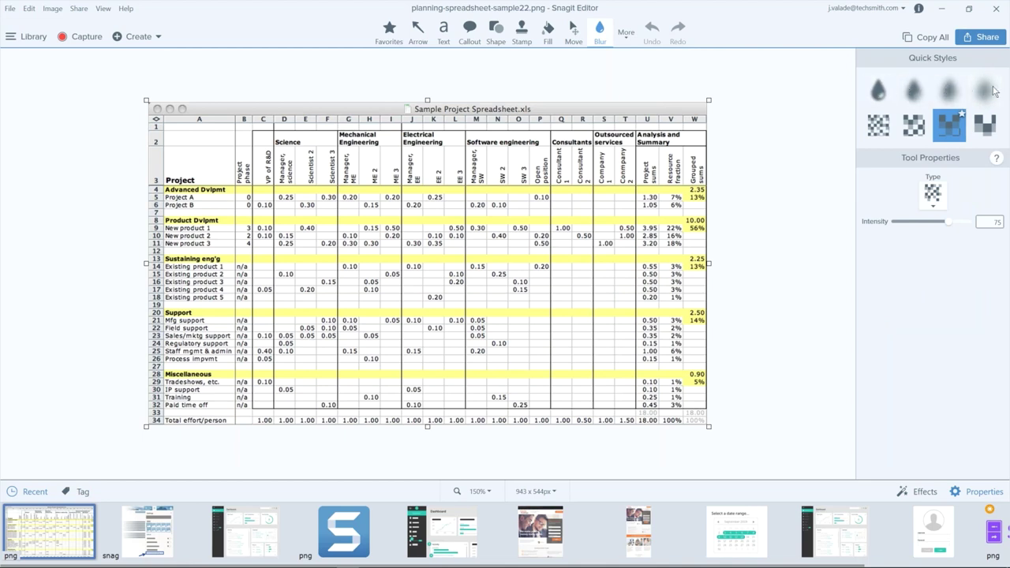
left_click(911, 125)
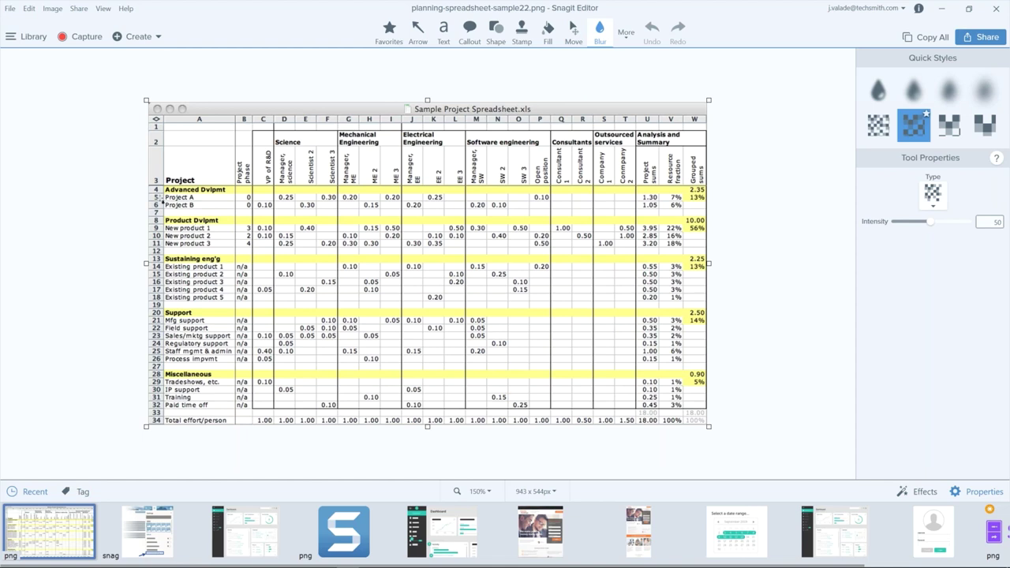
left_click_drag(163, 194, 710, 215)
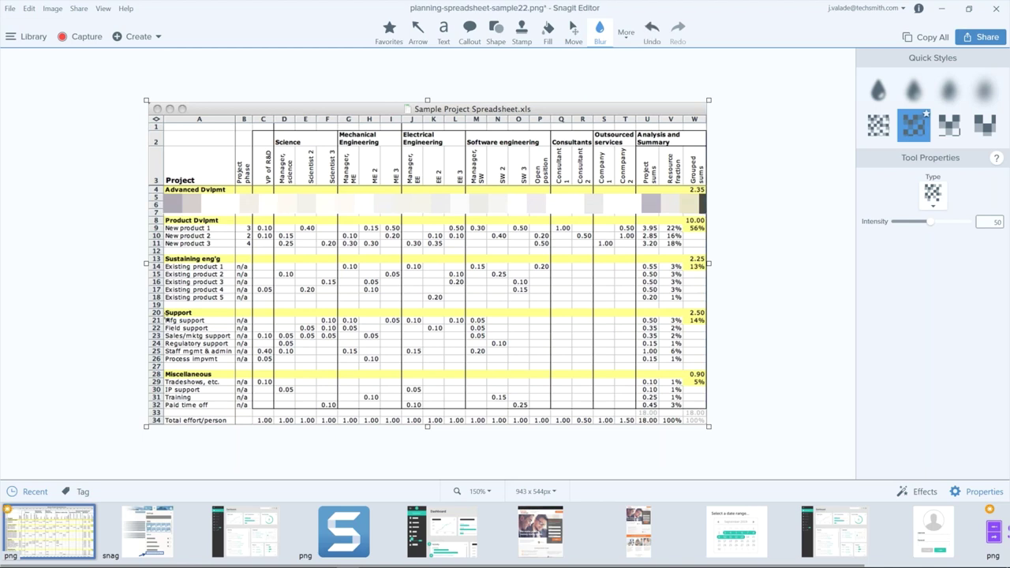
left_click_drag(164, 316, 710, 366)
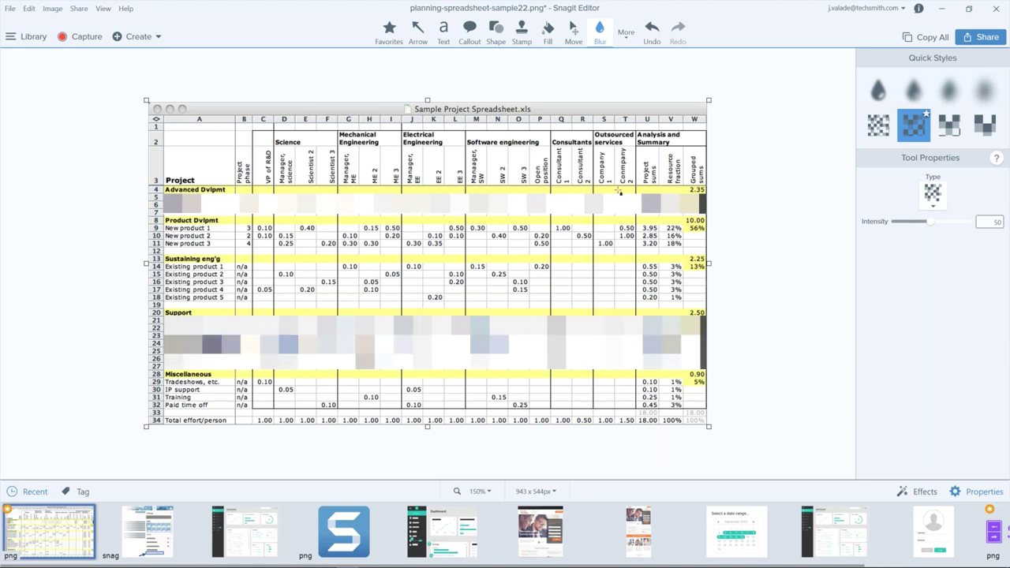
- Lower the pixelation intensity of the Support rows' block to 22
left_click(619, 199)
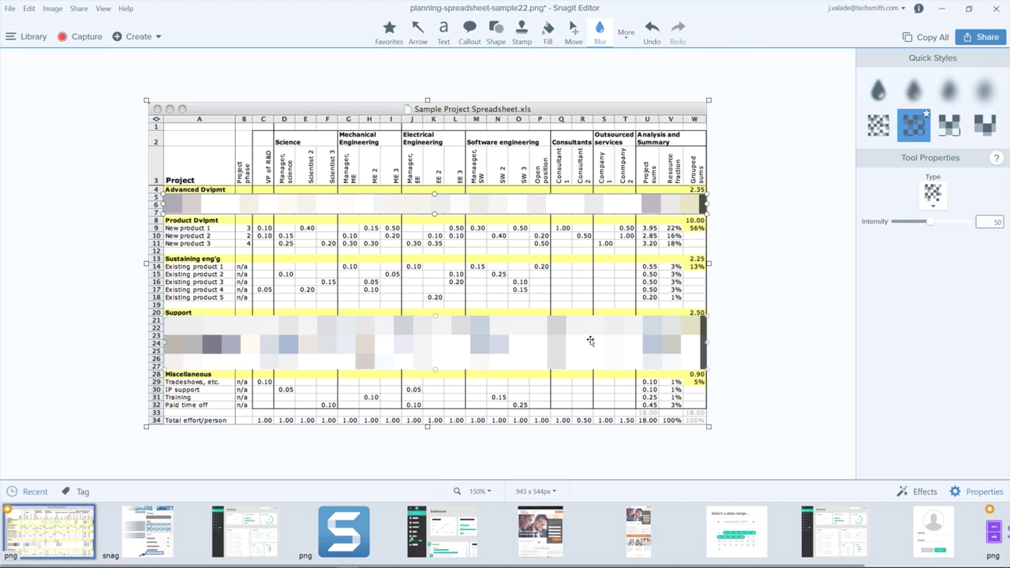
left_click_drag(931, 222, 901, 225)
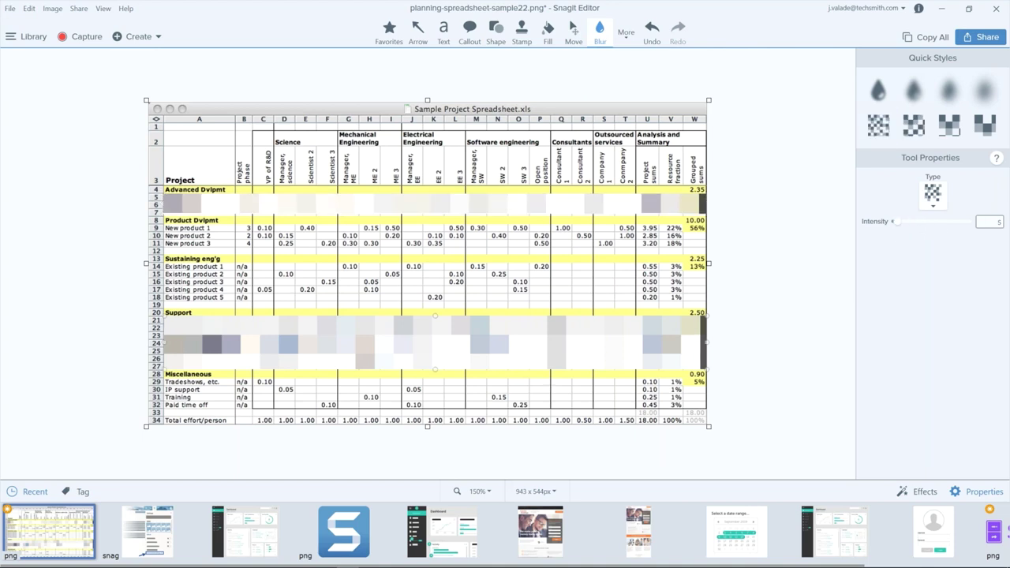
mouse_move(895, 222)
left_mouse_down()
mouse_move(947, 225)
mouse_move(910, 223)
left_mouse_up()
left_click(747, 313)
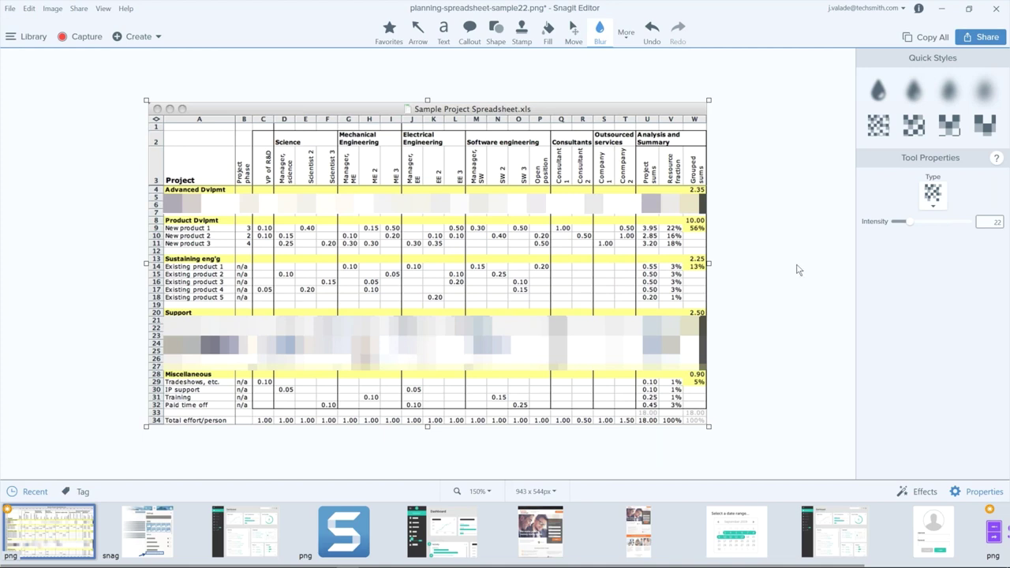
- Move the Support rows' pixelated block up over rows 10 to 16 and undo the move
left_click(589, 337)
left_click_drag(589, 337, 676, 258)
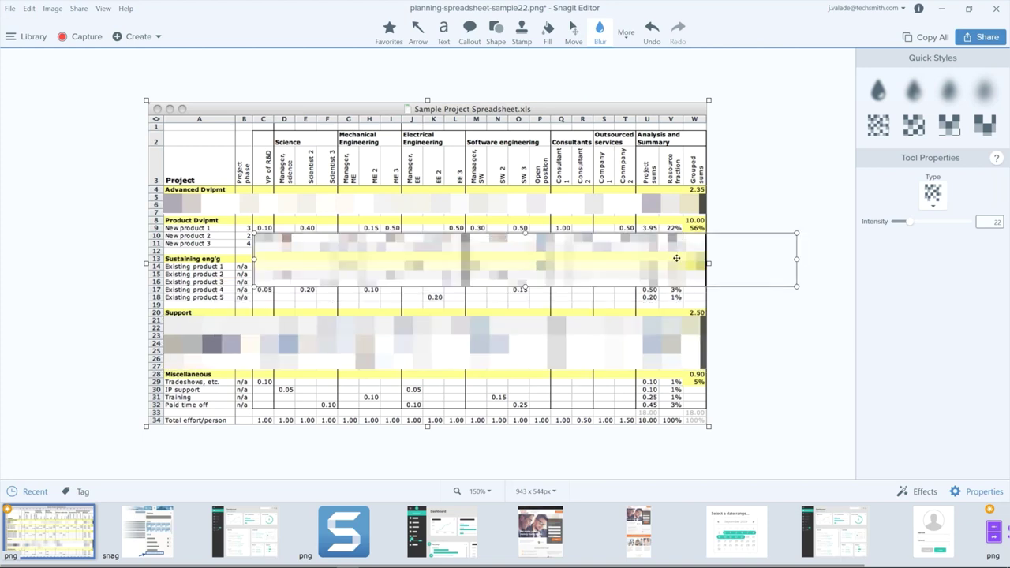
key("ctrl+z")
- Return the Support pixelation to intensity 50, delete the block and undo the deletion
left_click(913, 125)
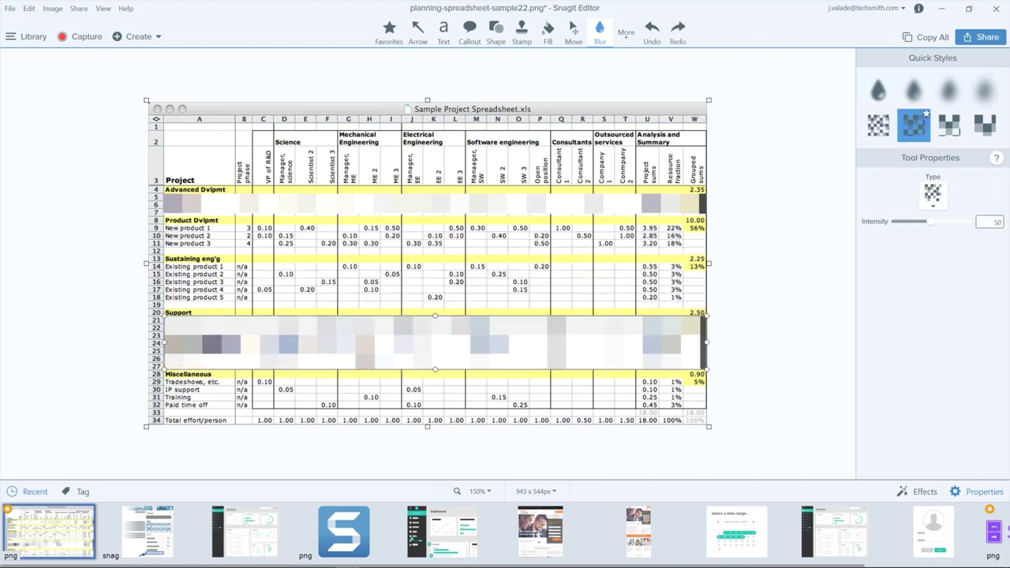
key("Delete")
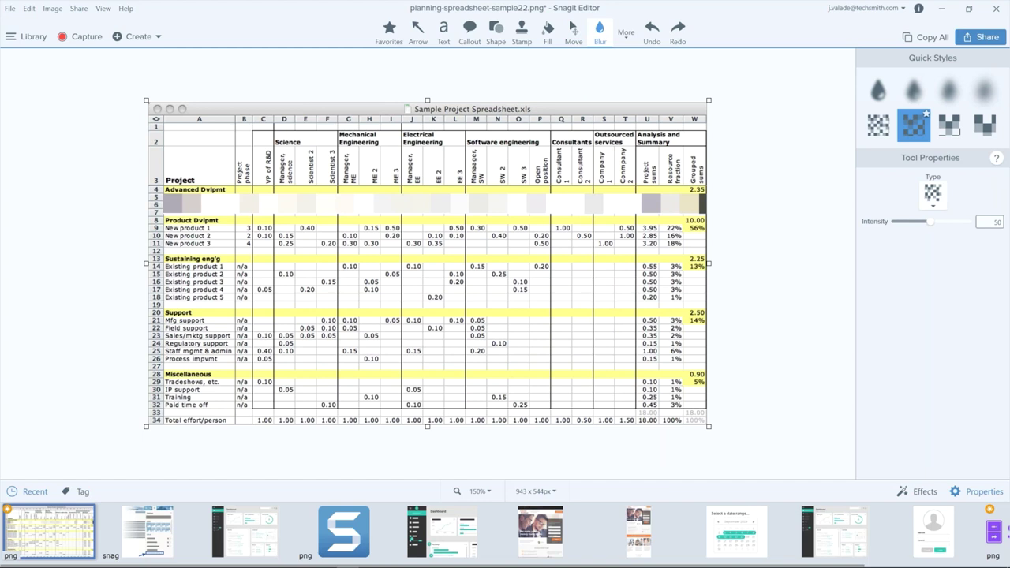
key("ctrl+z")
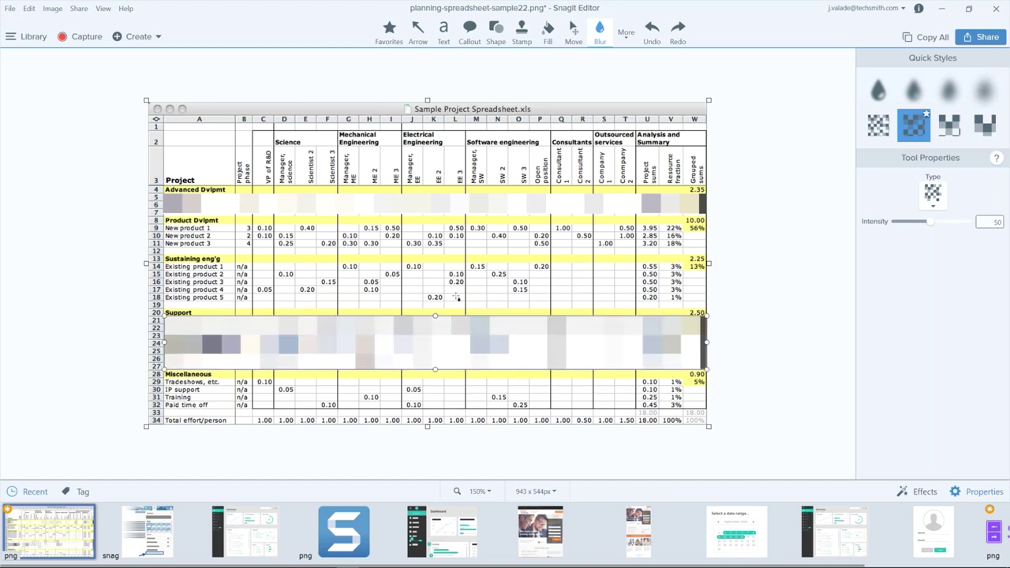
- Try repositioning the pixelated block, return it over rows 21 to 27 and deselect it
left_click_drag(435, 342, 544, 278)
key("ctrl+z")
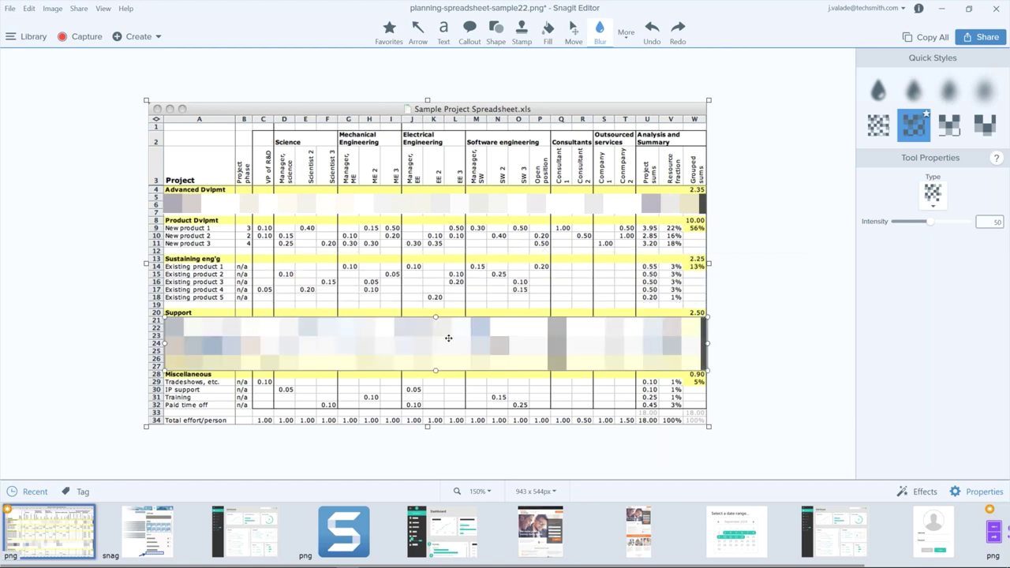
key("Escape")
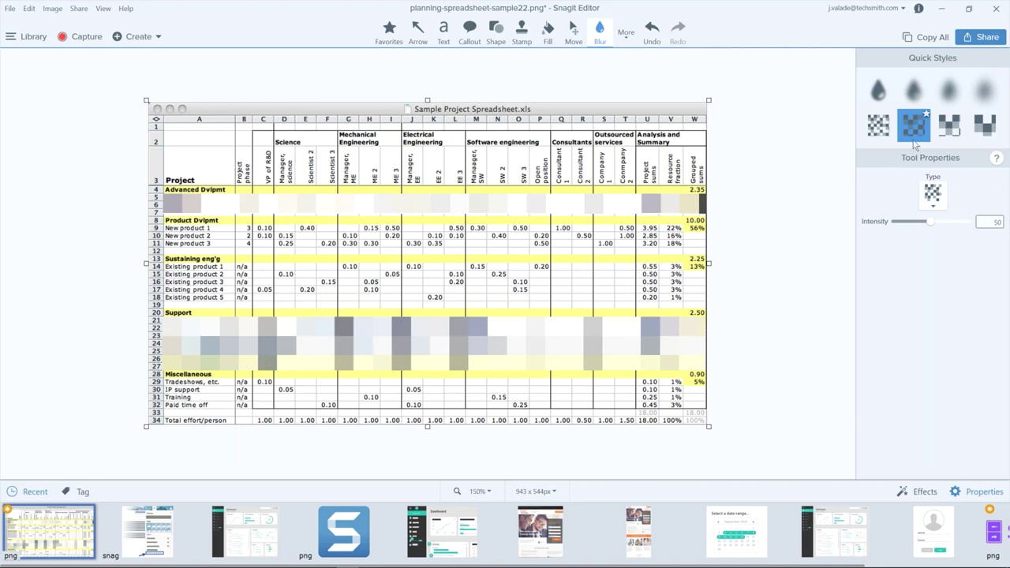
- View the canvas commands, including Flatten All, without applying any of them
left_click(973, 37)
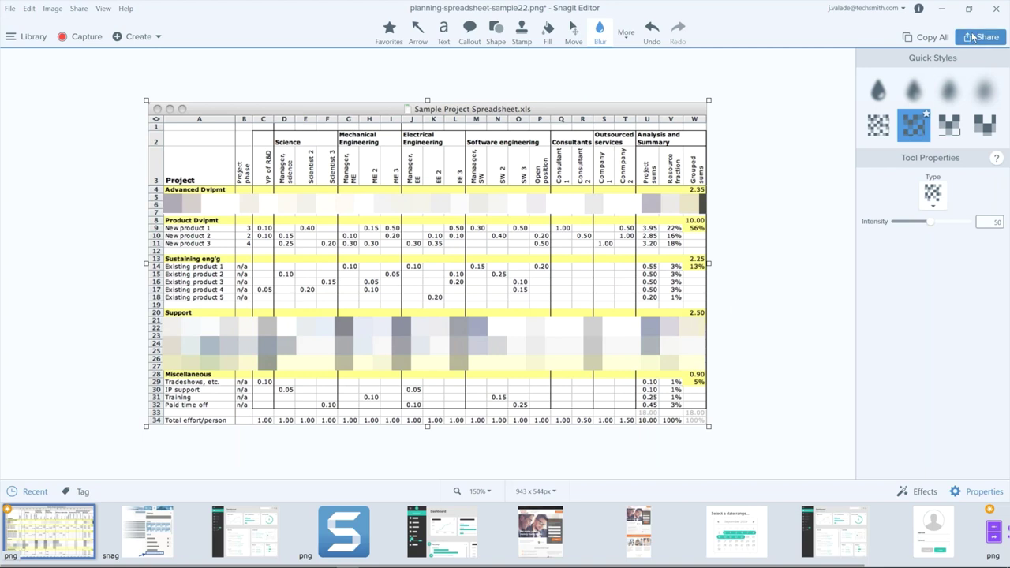
left_click(769, 348)
mouse_move(111, 565)
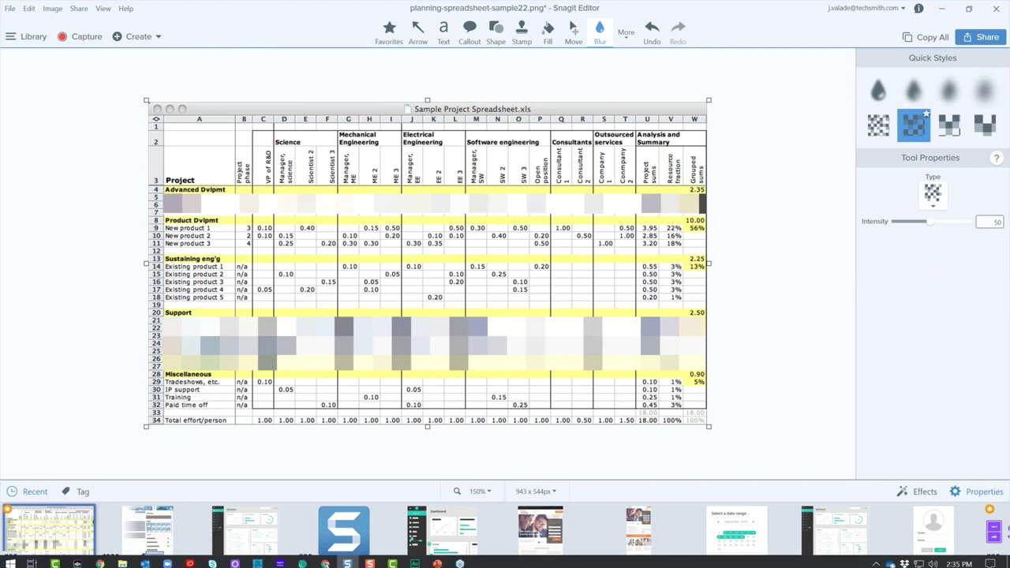
right_click(123, 329)
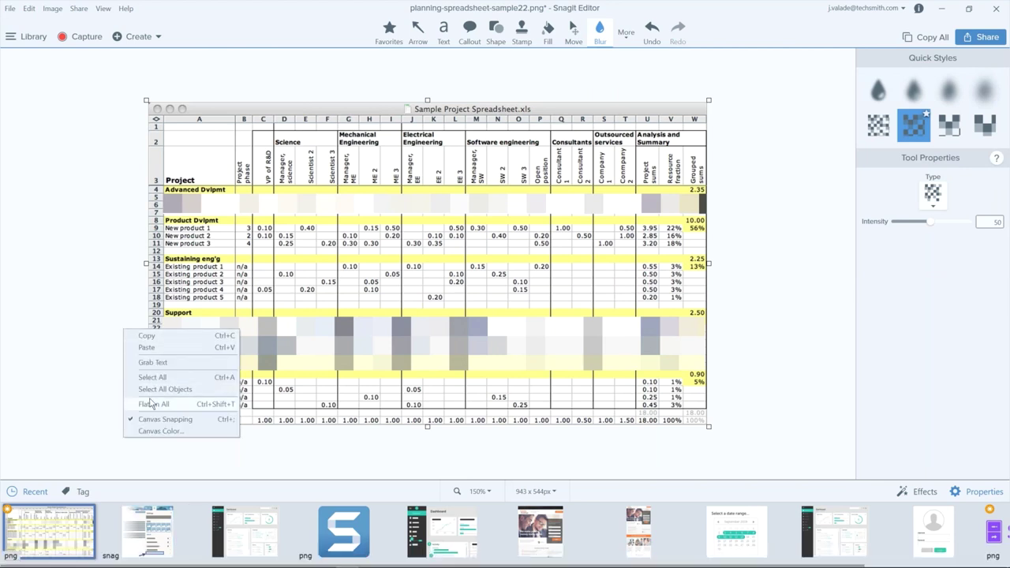
left_click(108, 376)
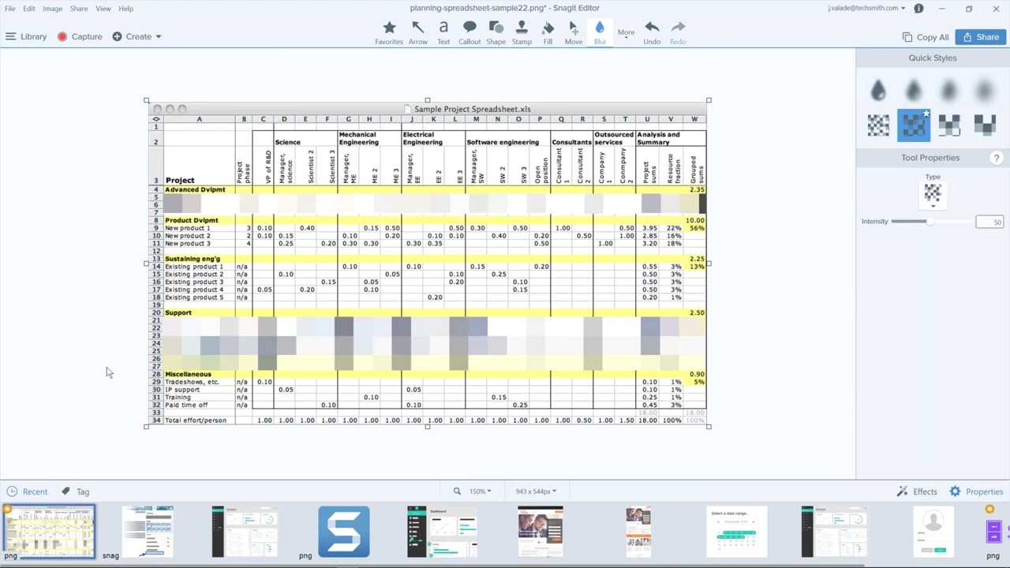
- View the simplified Outlook settings capture, return to the spreadsheet image and look over the available share destinations
left_click(157, 552)
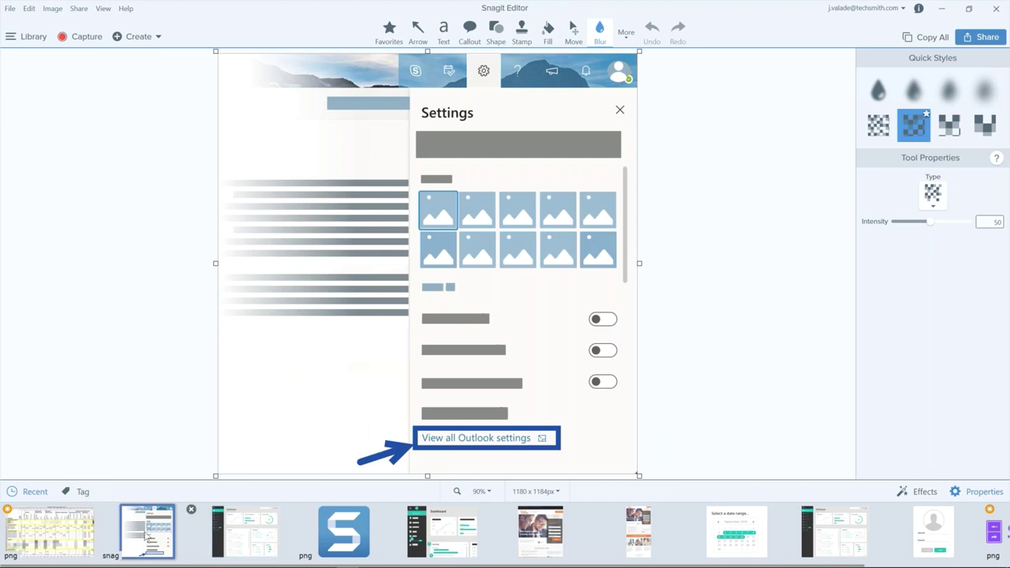
left_click(46, 541)
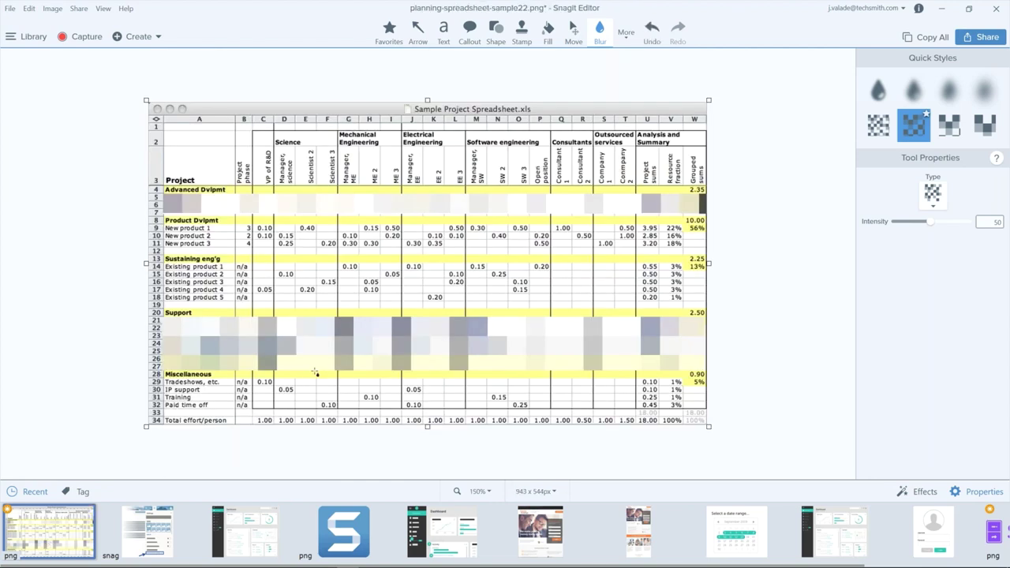
left_click(980, 37)
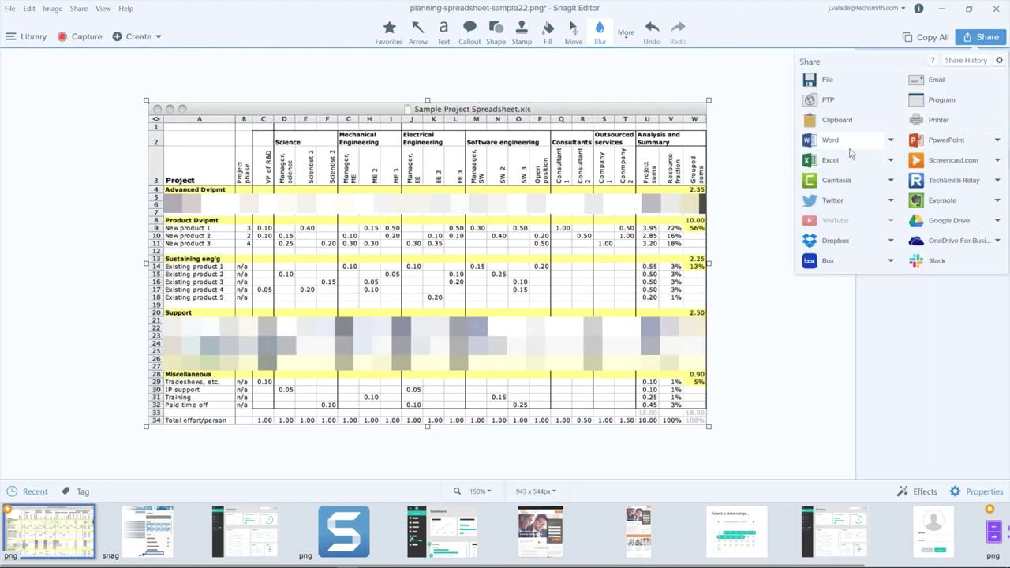
left_click(747, 330)
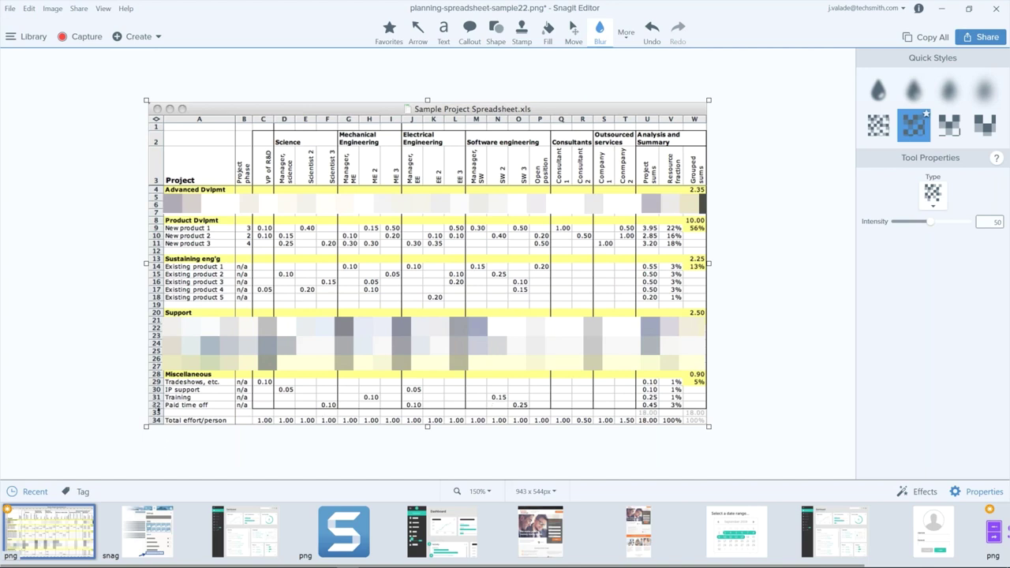
- Review the file formats offered when saving the spreadsheet image under a new name, and cancel without saving
left_click(248, 336)
left_click(87, 426)
left_click(9, 9)
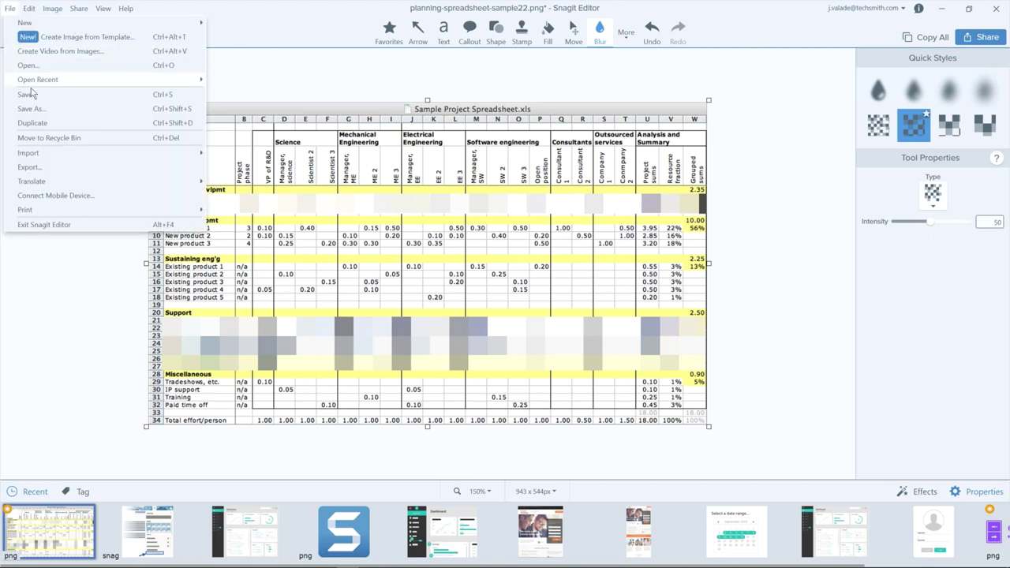
left_click(35, 109)
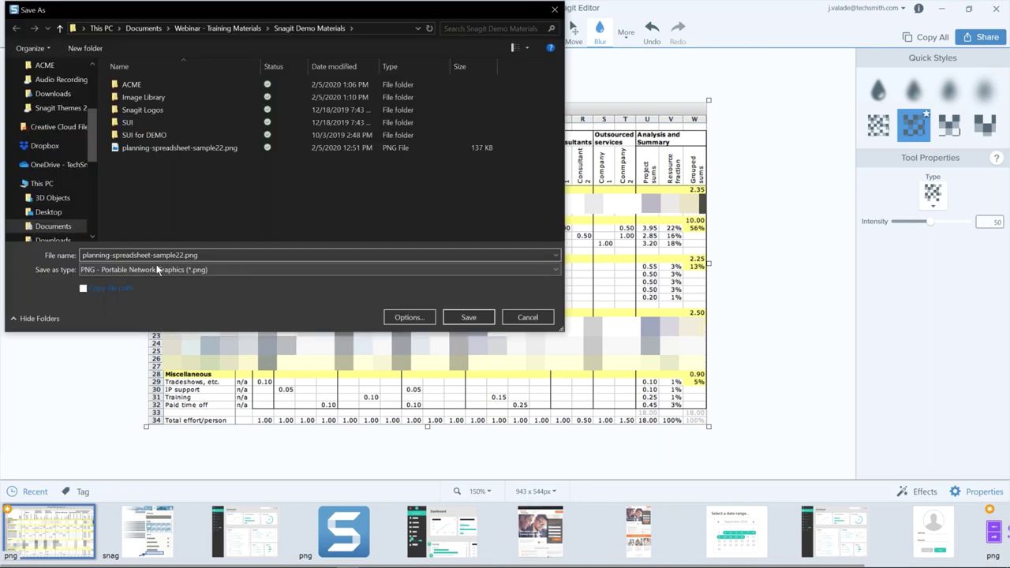
left_click(157, 266)
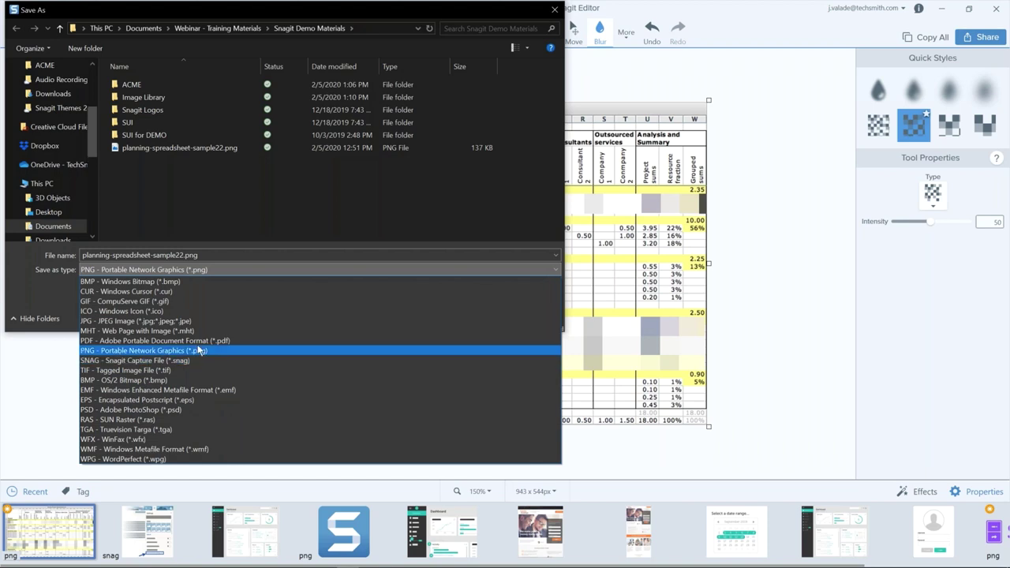
left_click(59, 287)
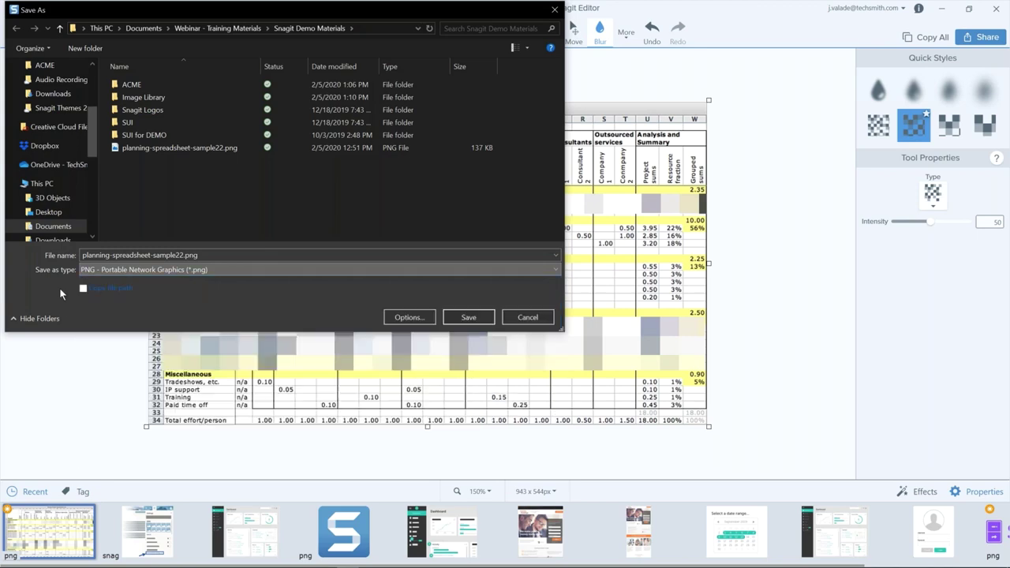
left_click(526, 317)
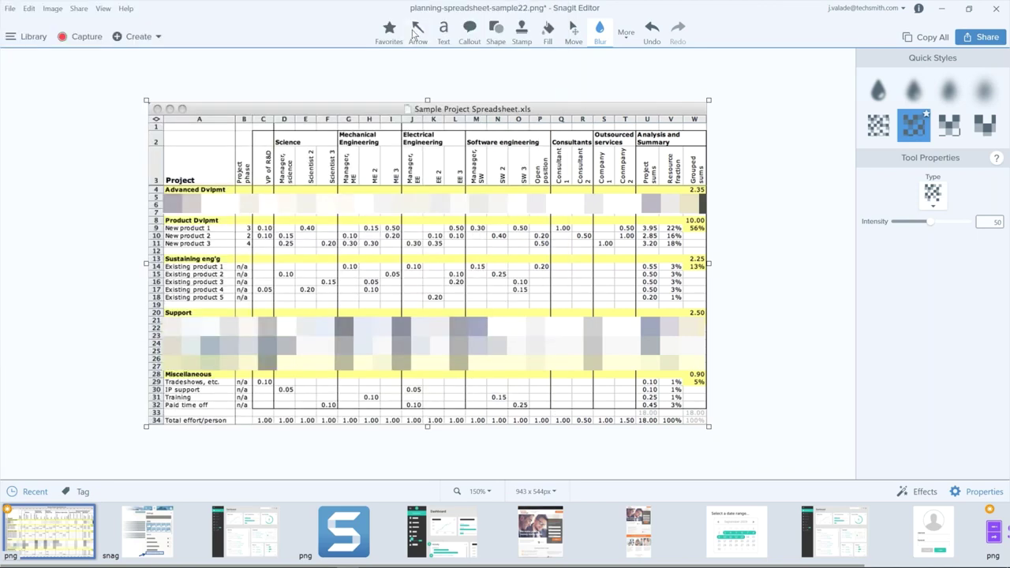
- Draw a red arrow pointing at "Existing product 2" and move it down to point at "Existing product 5"
left_click(416, 32)
left_click_drag(349, 285, 227, 273)
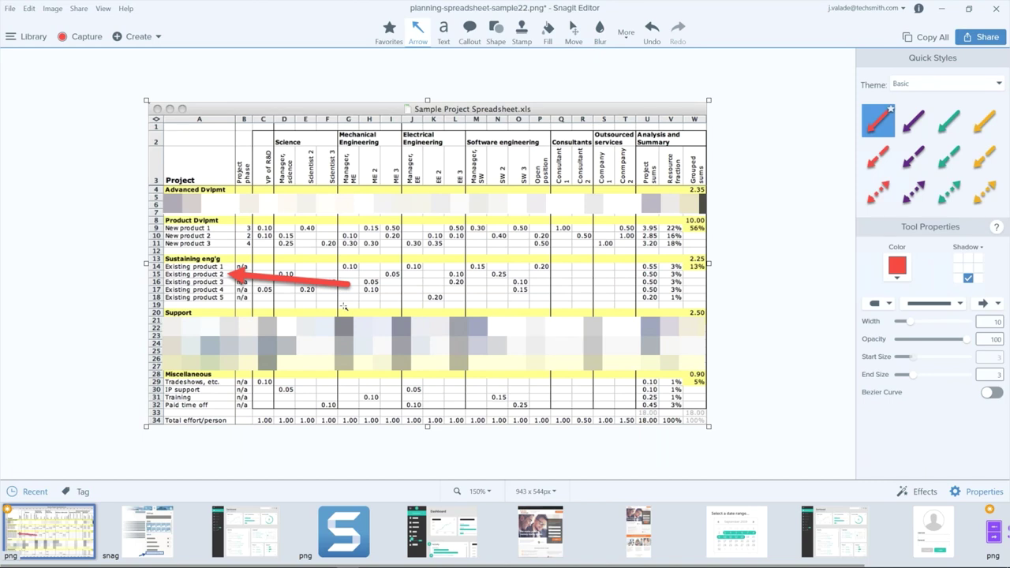
left_click(245, 278)
left_click_drag(245, 277, 247, 302)
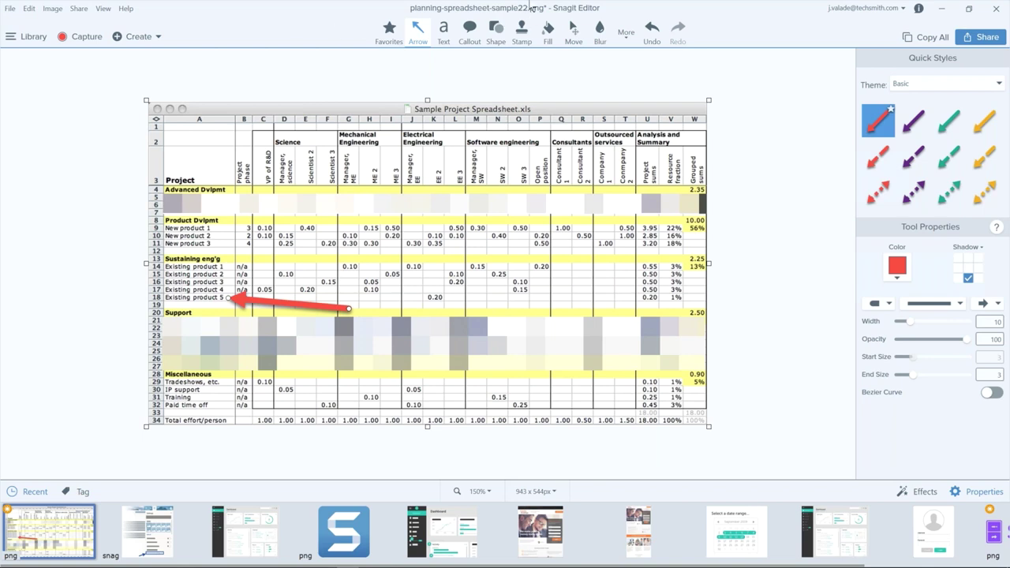
- Look through the available templates and create a new image from the Urban 3 Steps Landscape template
left_click(161, 40)
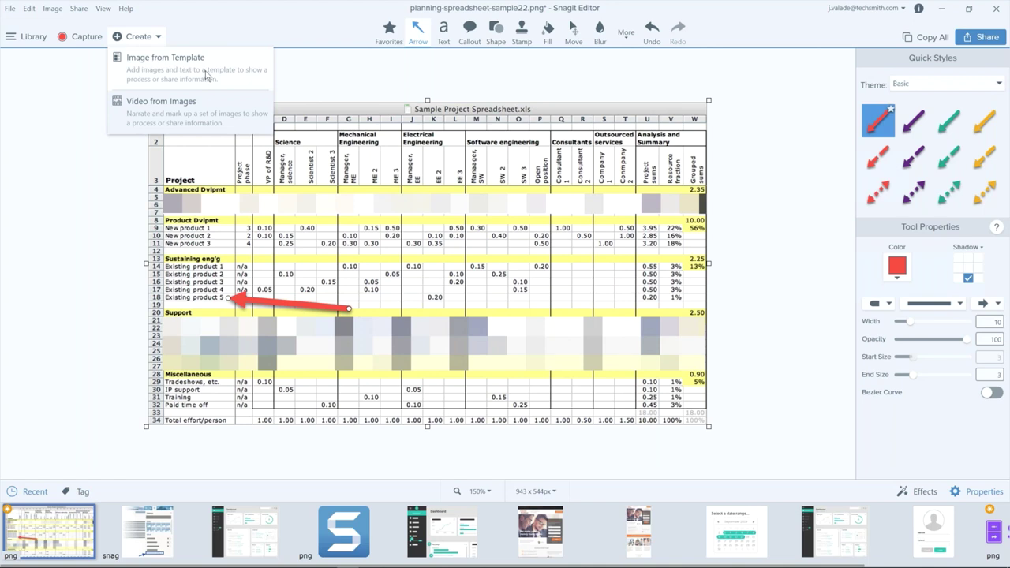
left_click(182, 75)
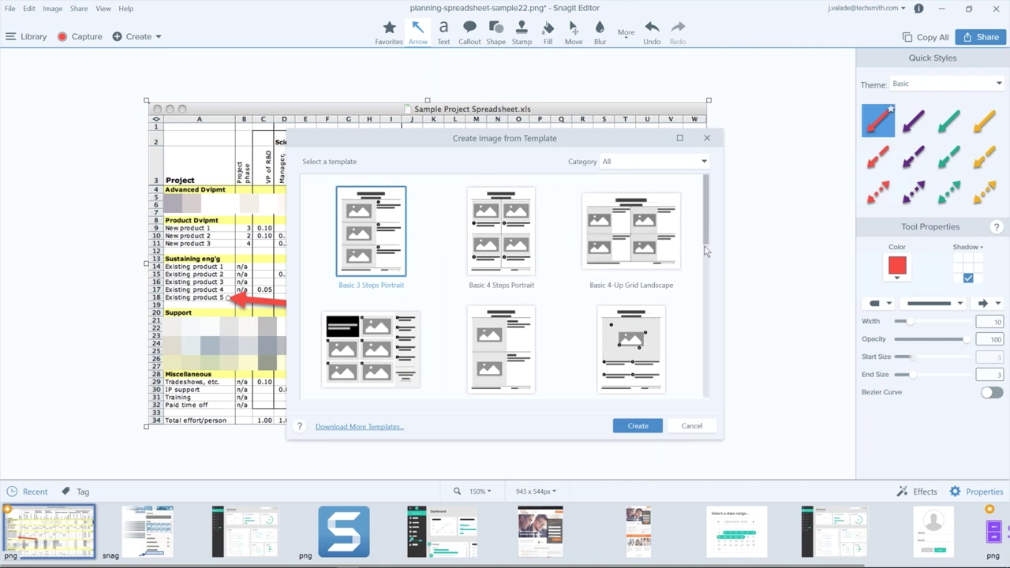
scroll(705, 251, "down", 3)
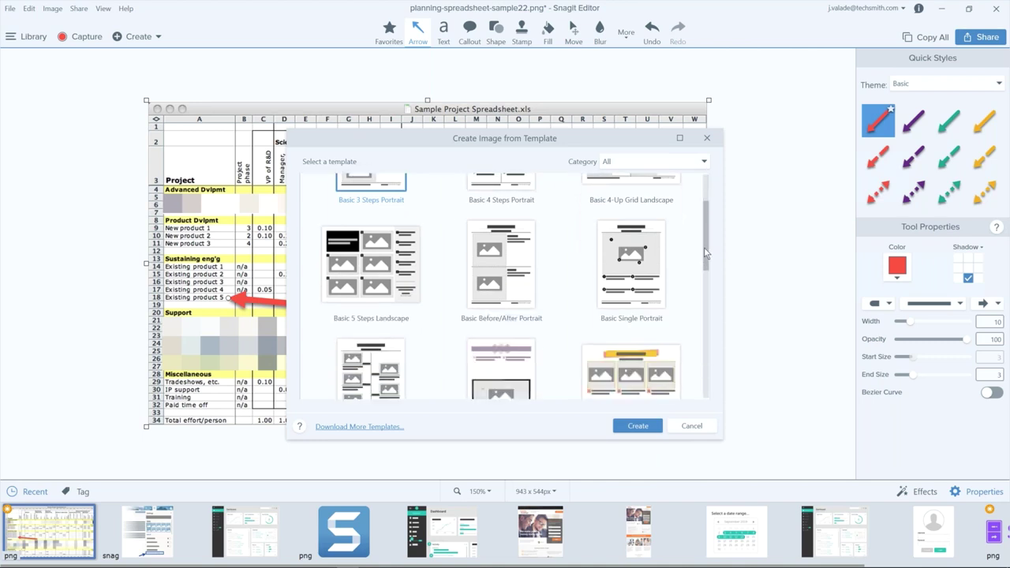
scroll(704, 247, "down", 3)
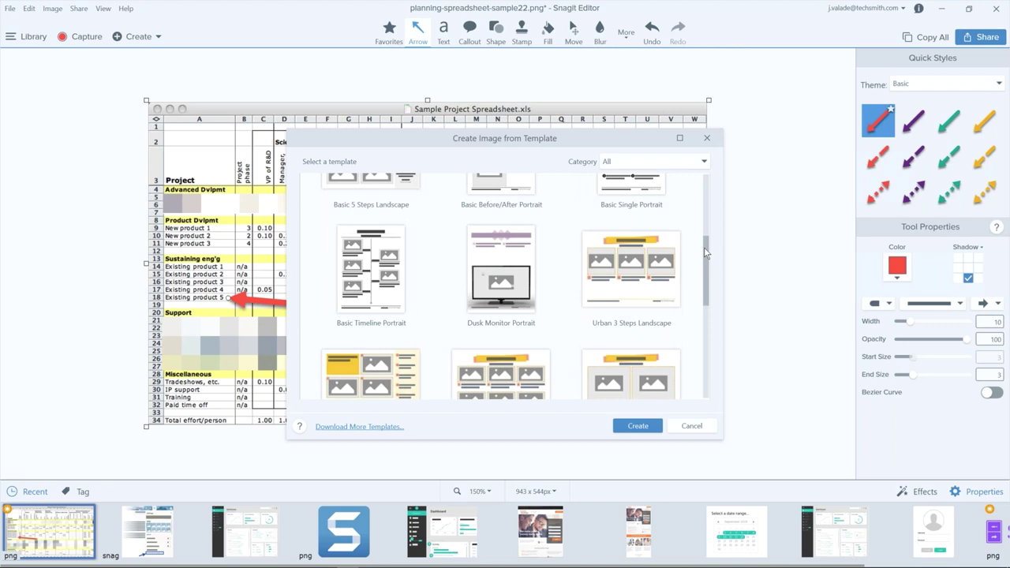
scroll(704, 251, "down", 2)
scroll(691, 253, "down", 2)
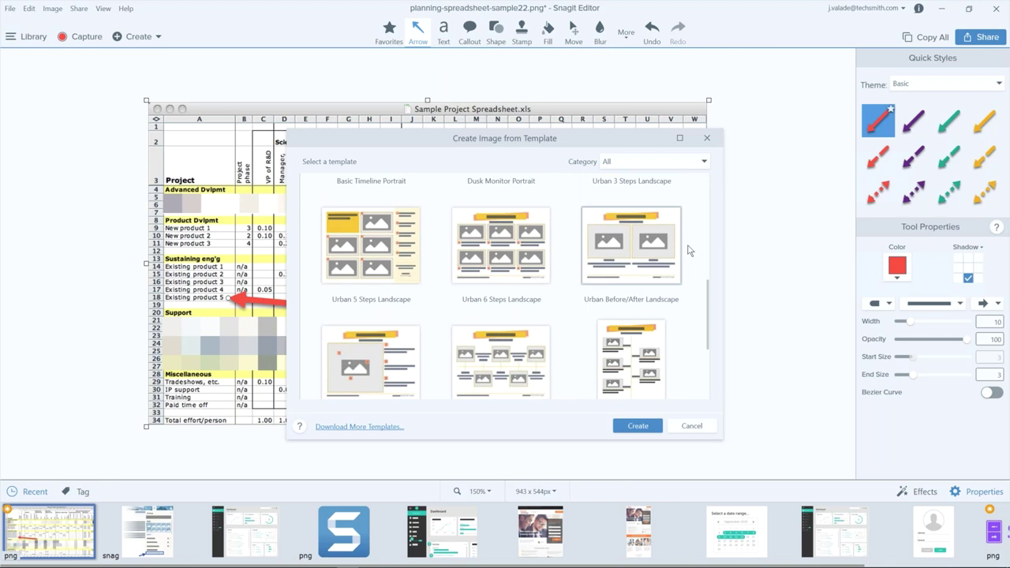
scroll(687, 253, "down", 3)
scroll(687, 261, "down", 3)
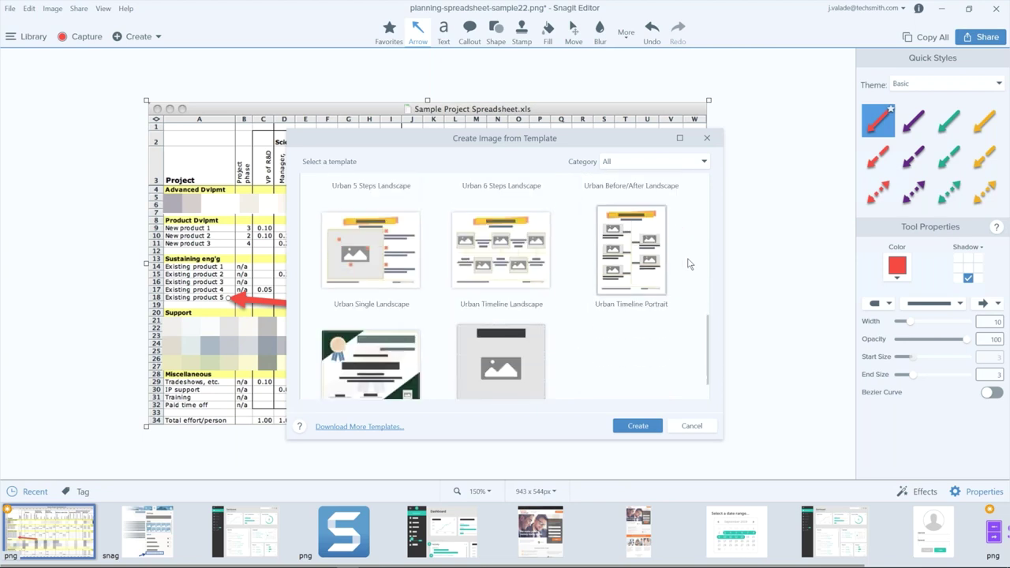
scroll(688, 269, "up", 6)
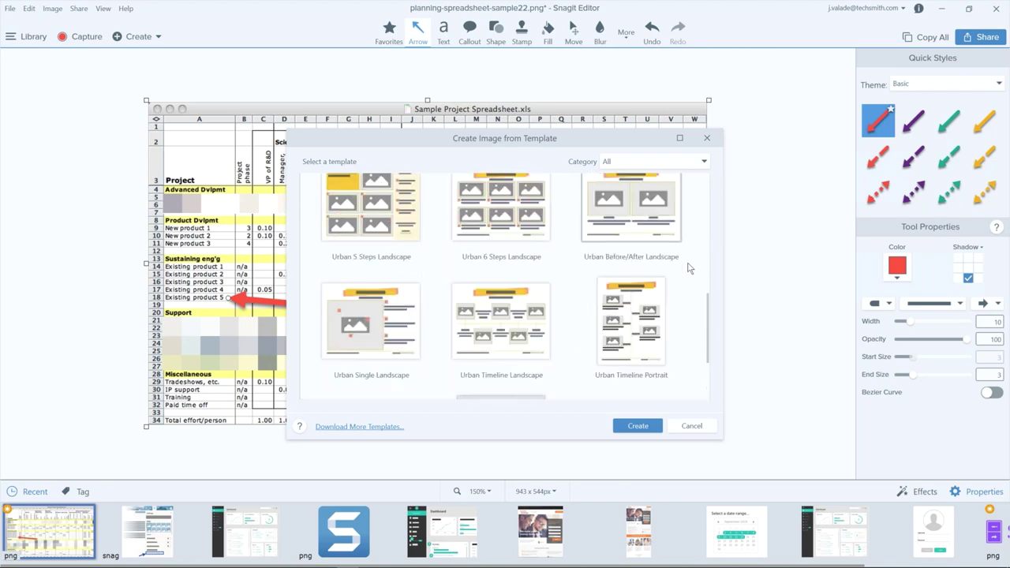
scroll(688, 268, "up", 2)
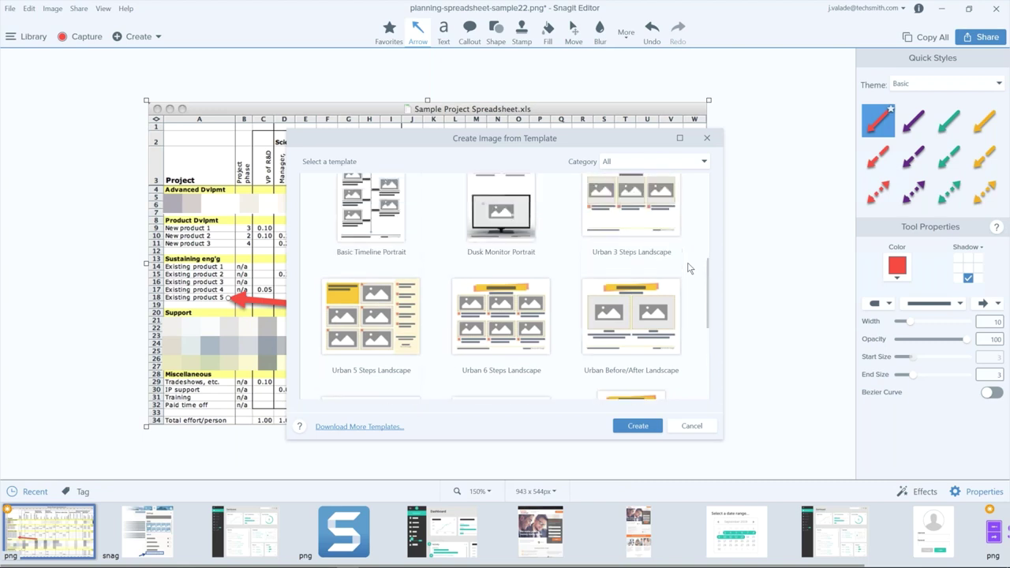
scroll(688, 268, "up", 5)
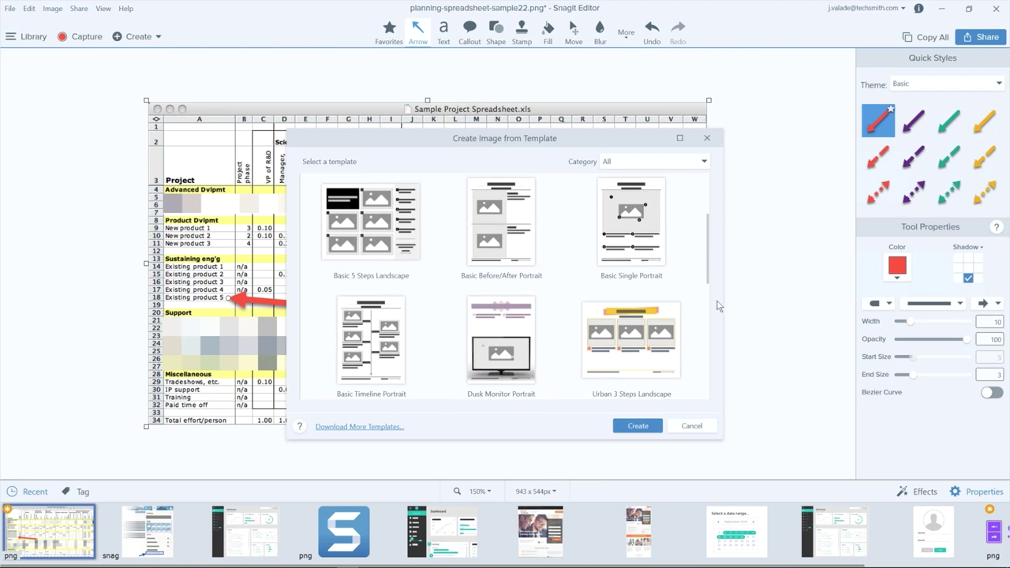
left_click(638, 345)
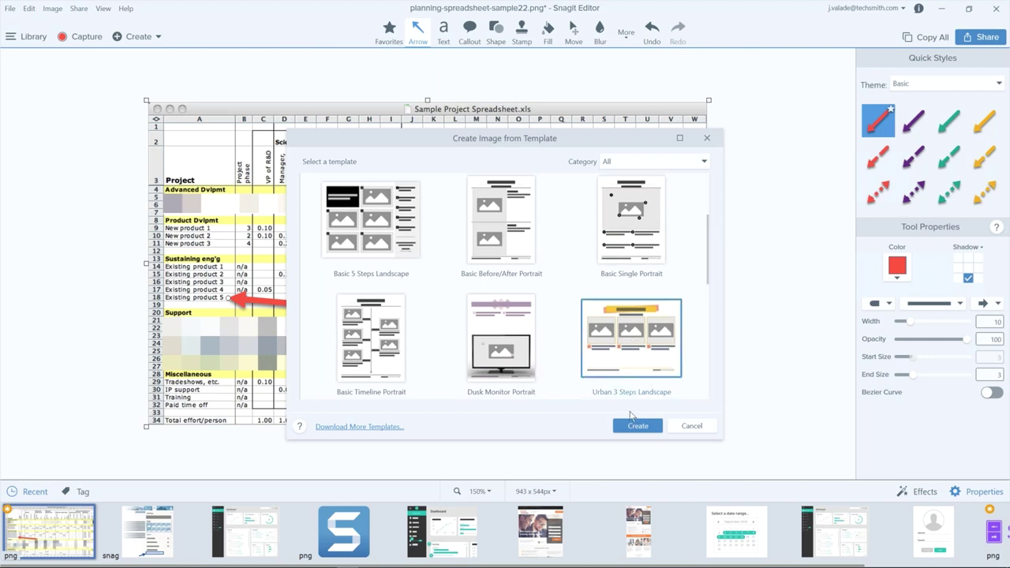
left_click(631, 428)
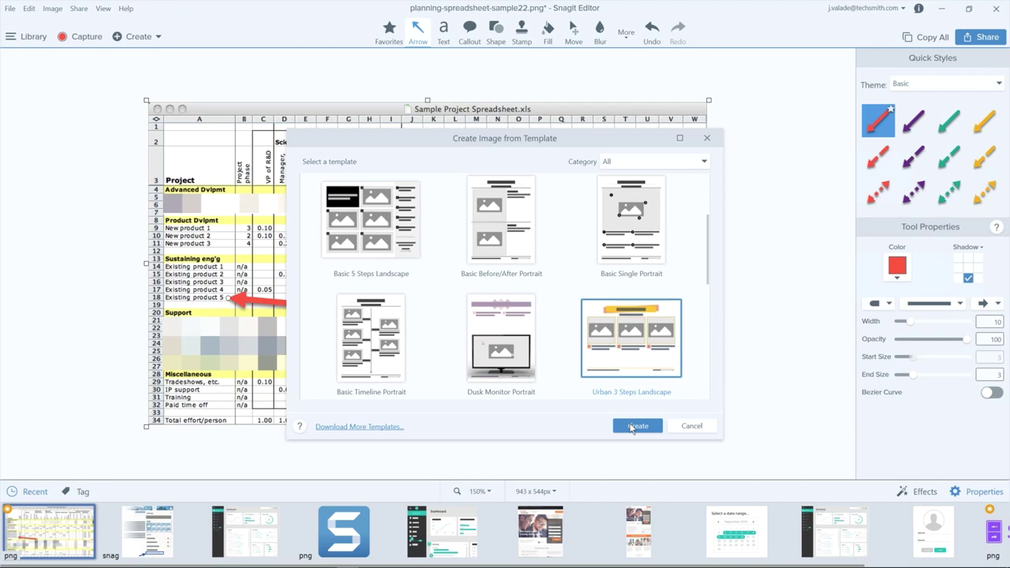
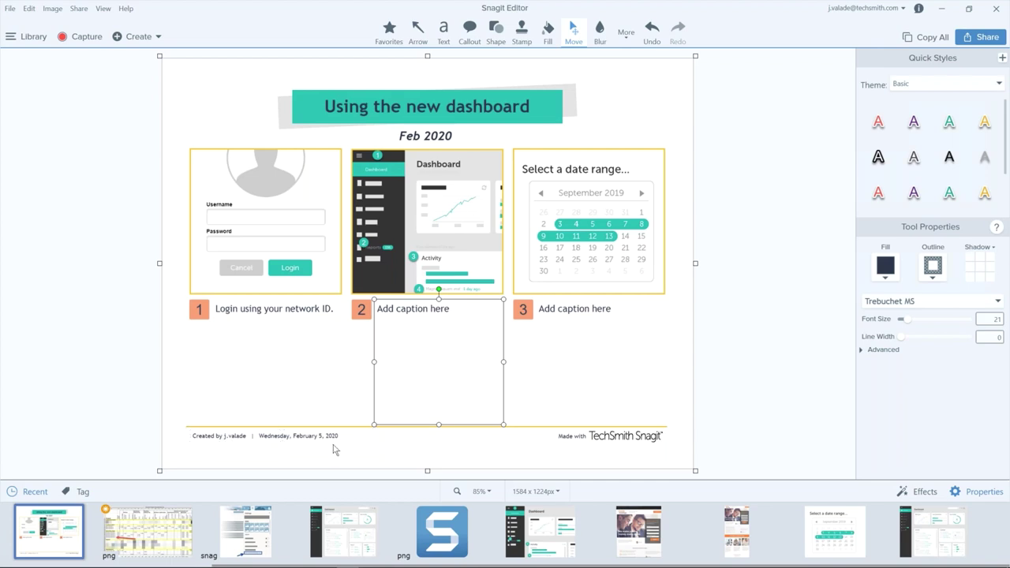
- Delete the "Made with" text and the TechSmith Snagit logo from the template's footer
left_click(236, 439)
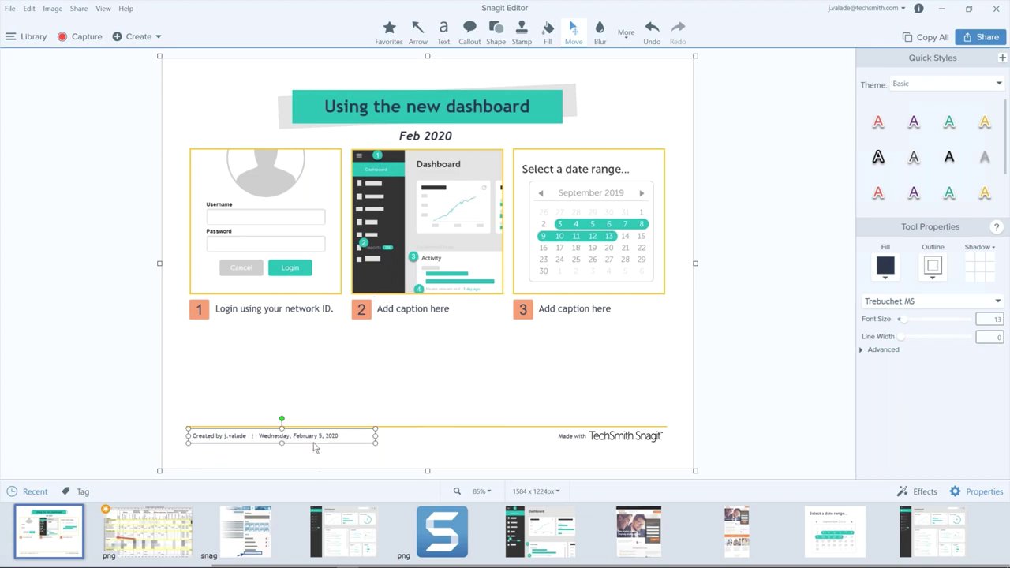
left_click(483, 444)
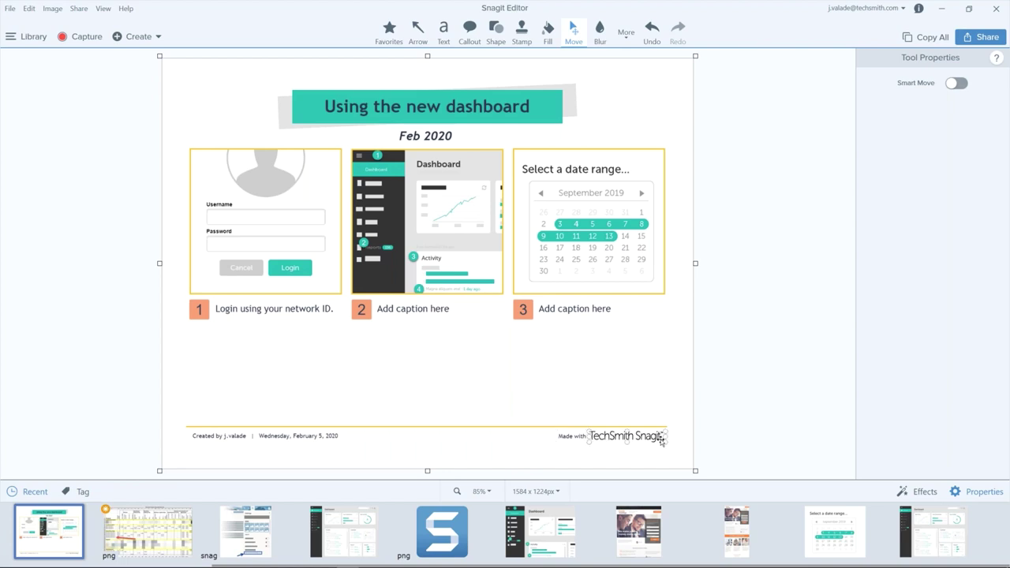
left_click(575, 438)
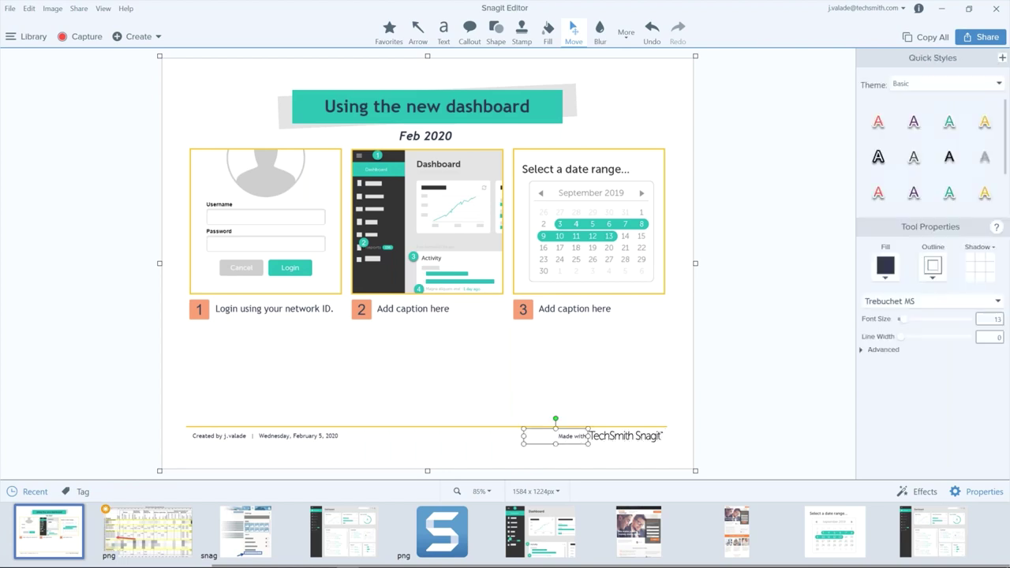
key("Delete")
left_click(623, 435)
key("Delete")
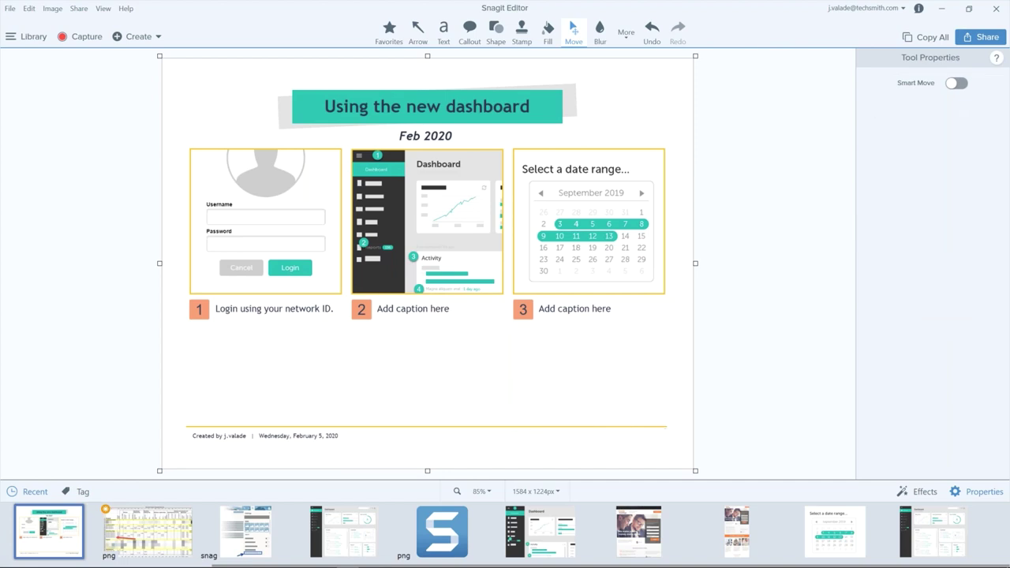
- Stamp the generic company logo into the footer and shrink it to fit below the right end of the yellow line
left_click(522, 32)
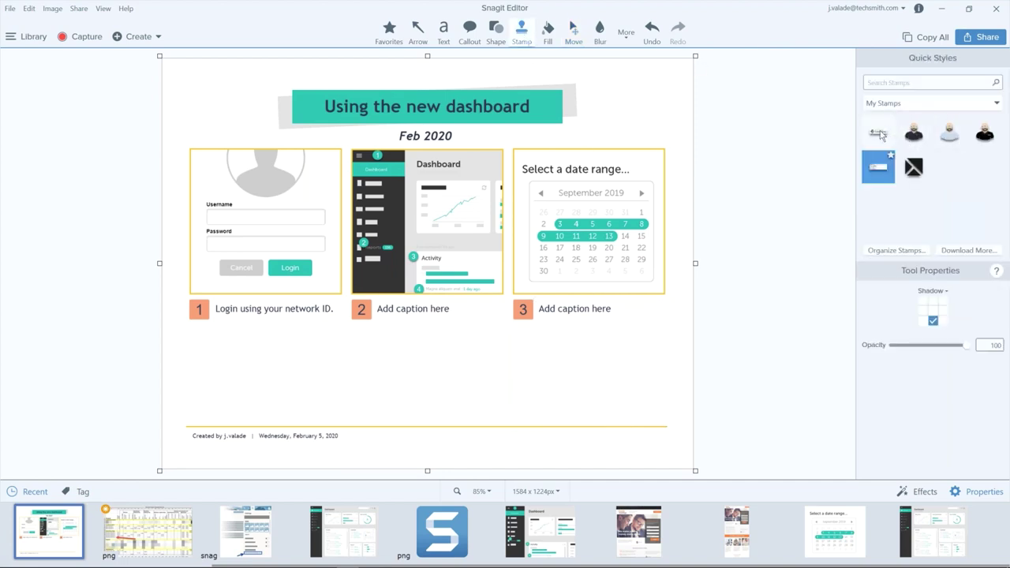
left_click(880, 136)
left_click(565, 427)
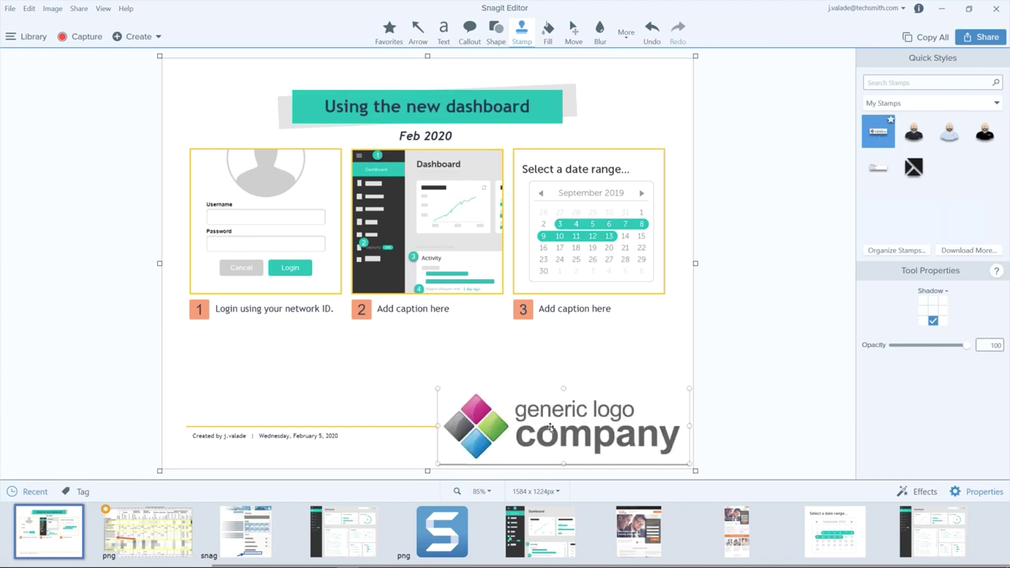
left_click(439, 387)
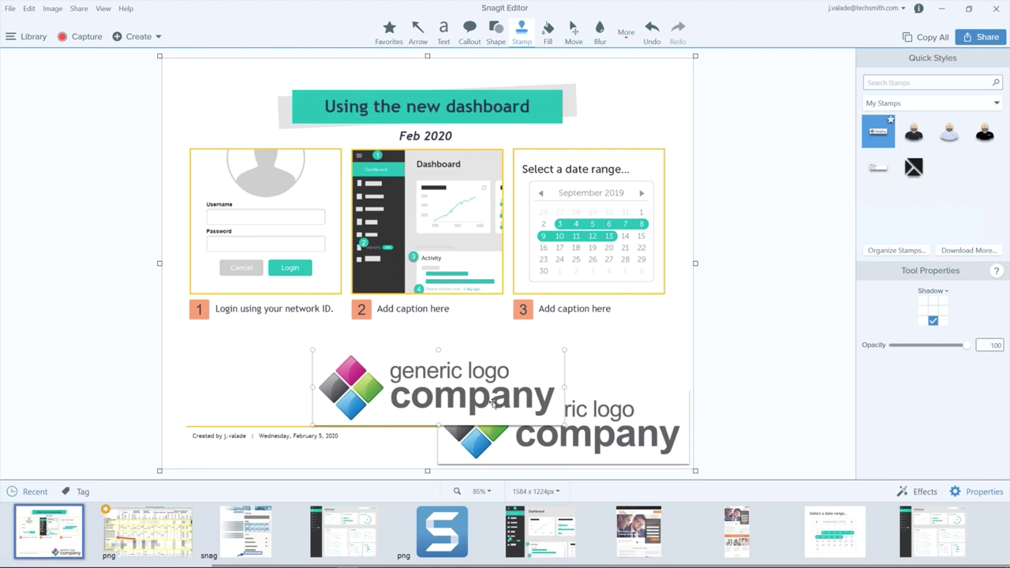
key("ctrl+z")
left_click(441, 396)
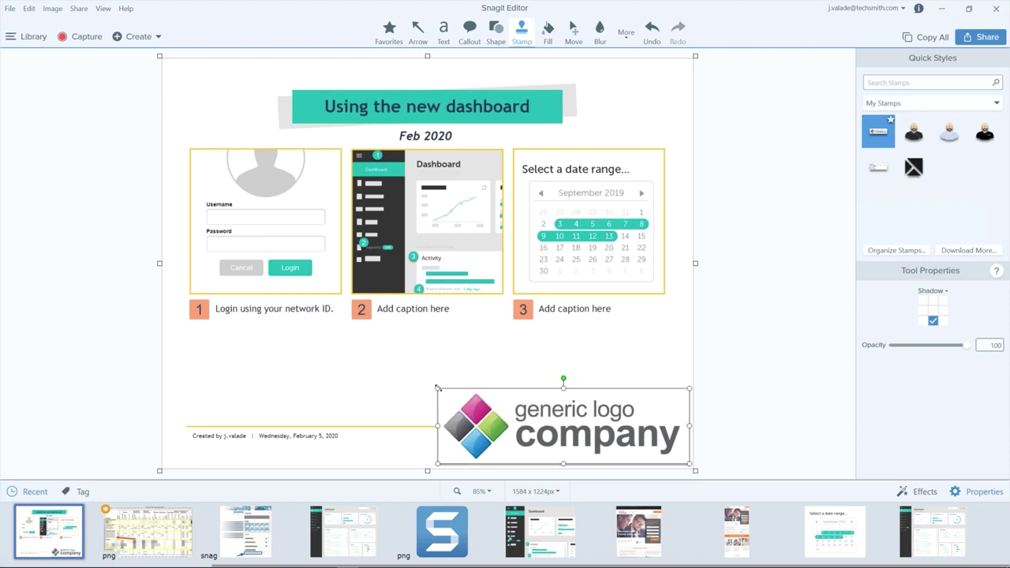
left_click_drag(441, 396, 609, 448)
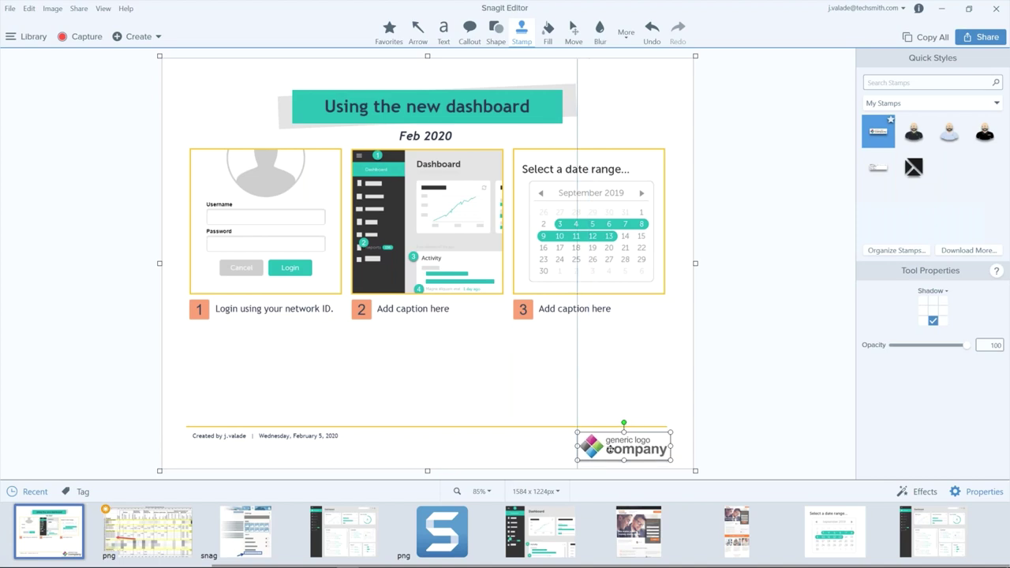
left_click(712, 430)
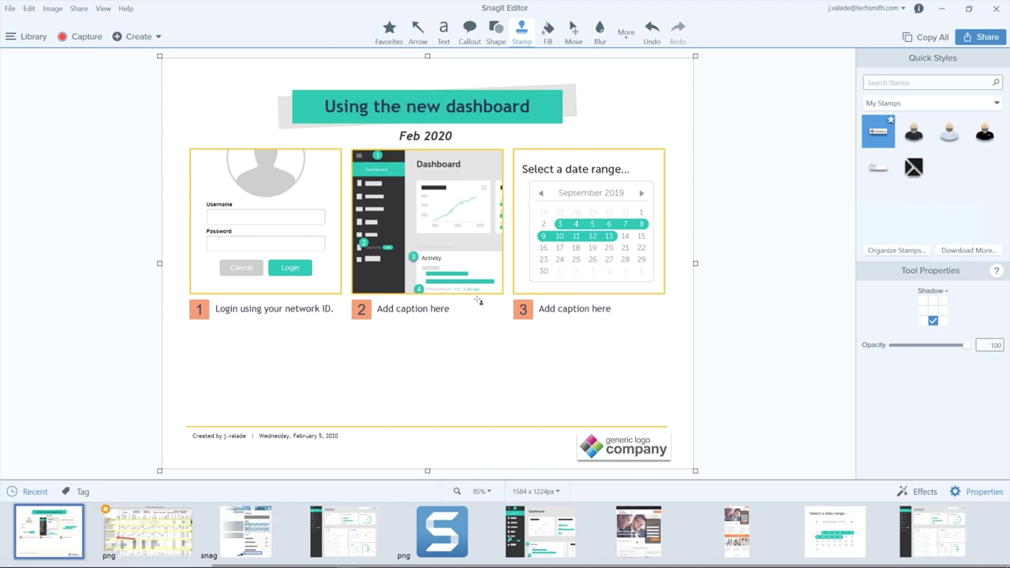
- Bring up the template chooser again and go to the TechSmith Assets site in the browser to download more templates
left_click(138, 37)
left_click(160, 58)
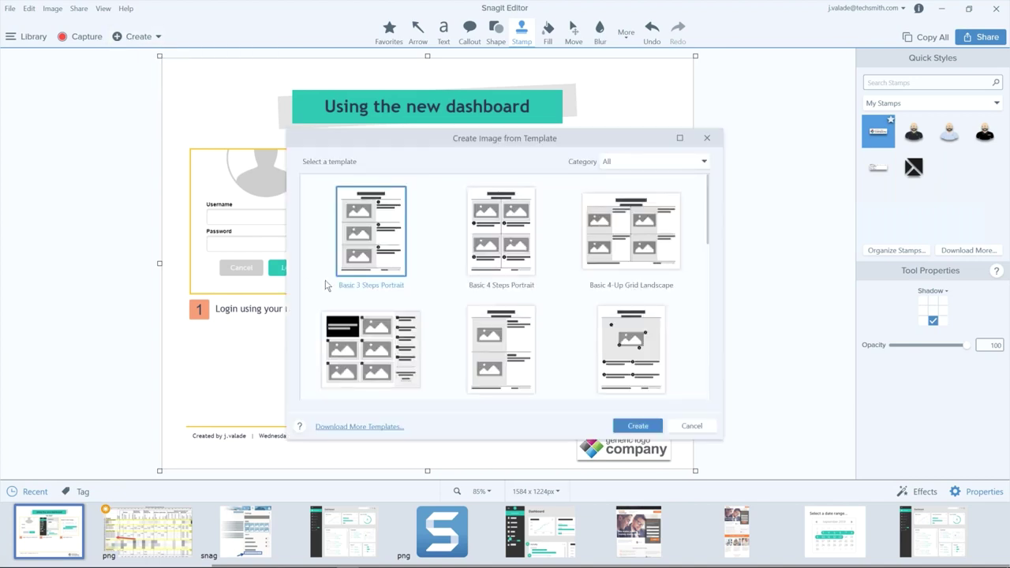
scroll(500, 279, "down", 3)
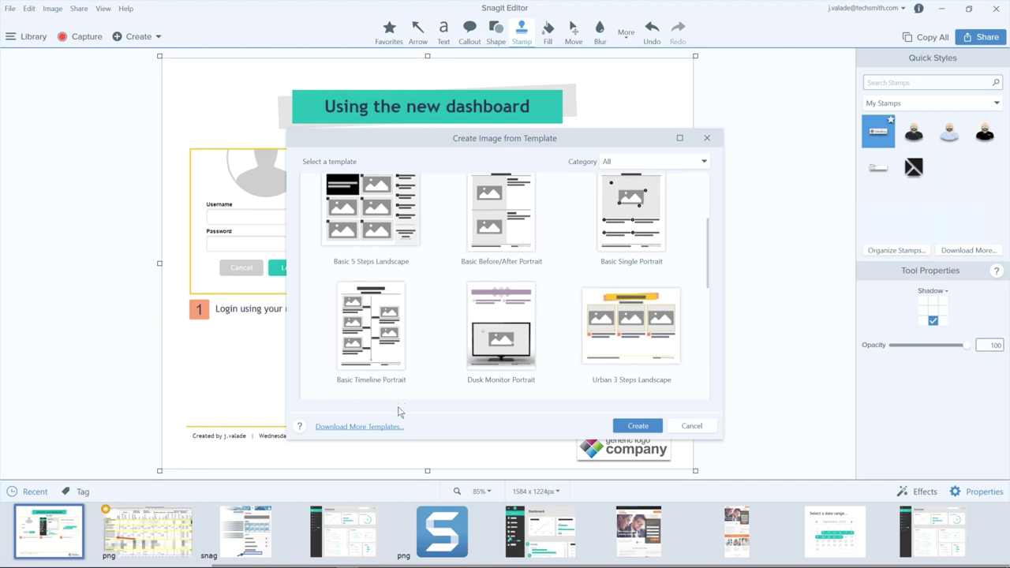
left_click(344, 428)
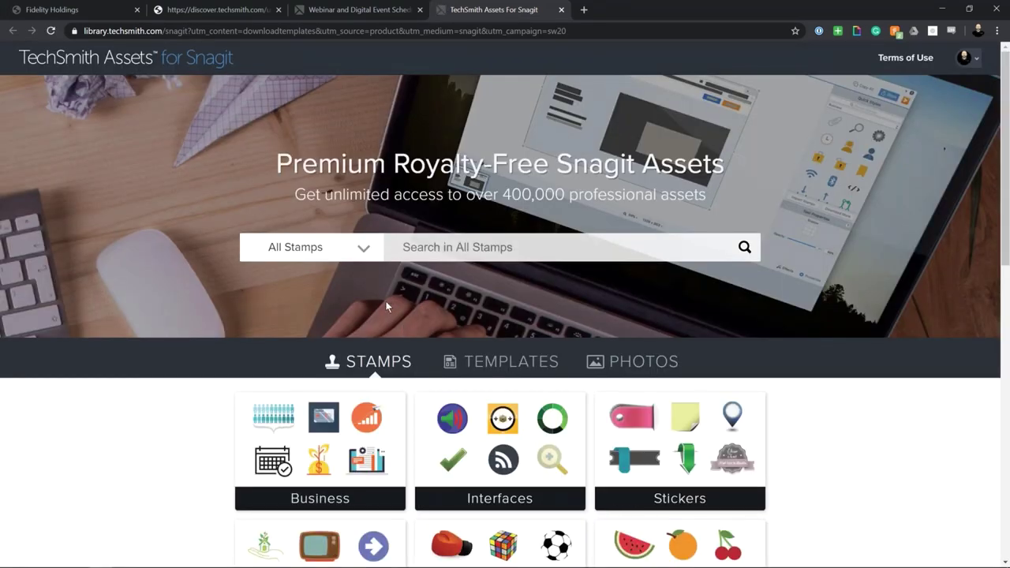
- Switch the TechSmith Assets listing to templates and open the Steps category
scroll(386, 306, "down", 1)
scroll(386, 307, "down", 1)
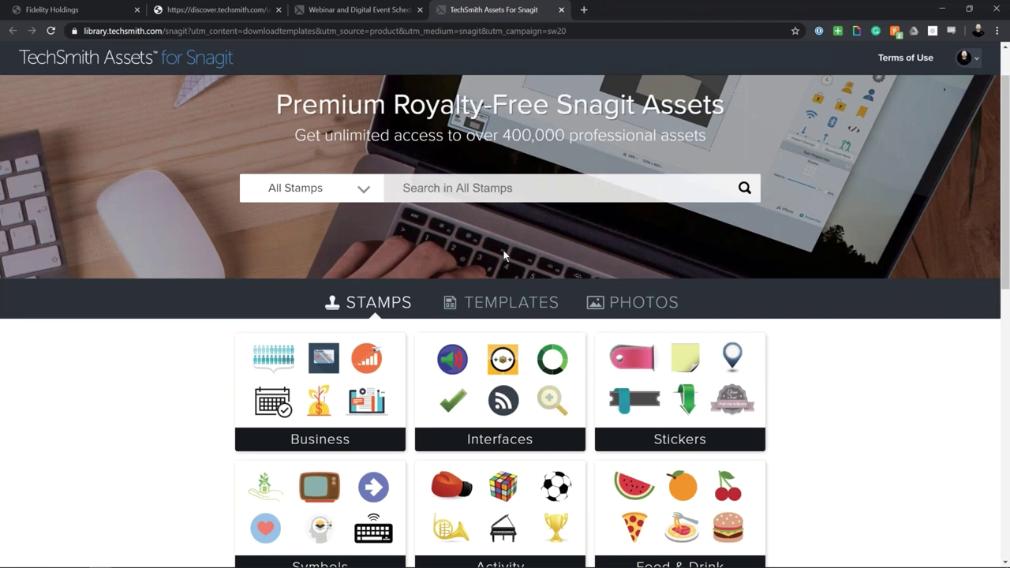
scroll(504, 254, "down", 1)
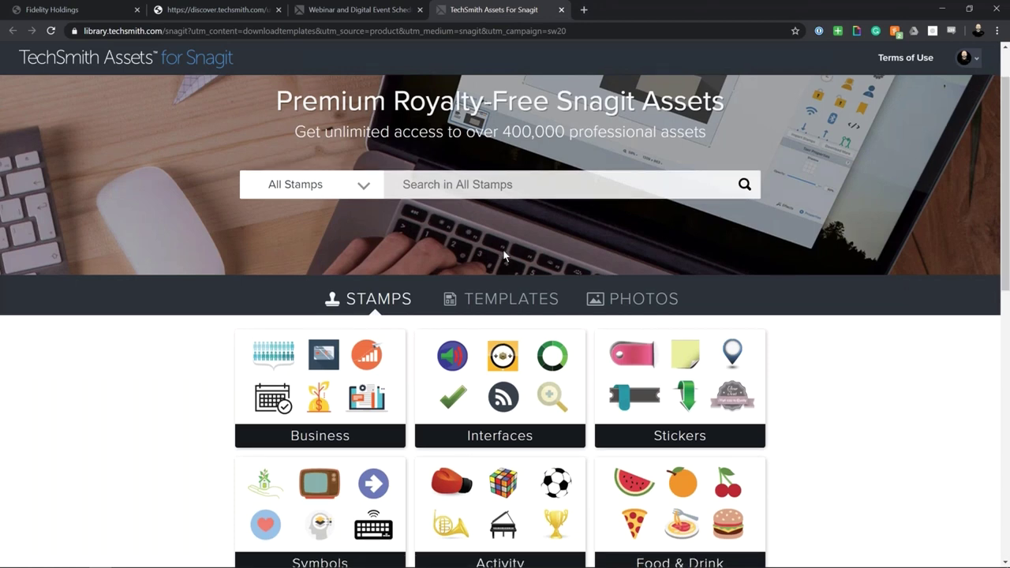
scroll(505, 254, "down", 2)
left_click(511, 184)
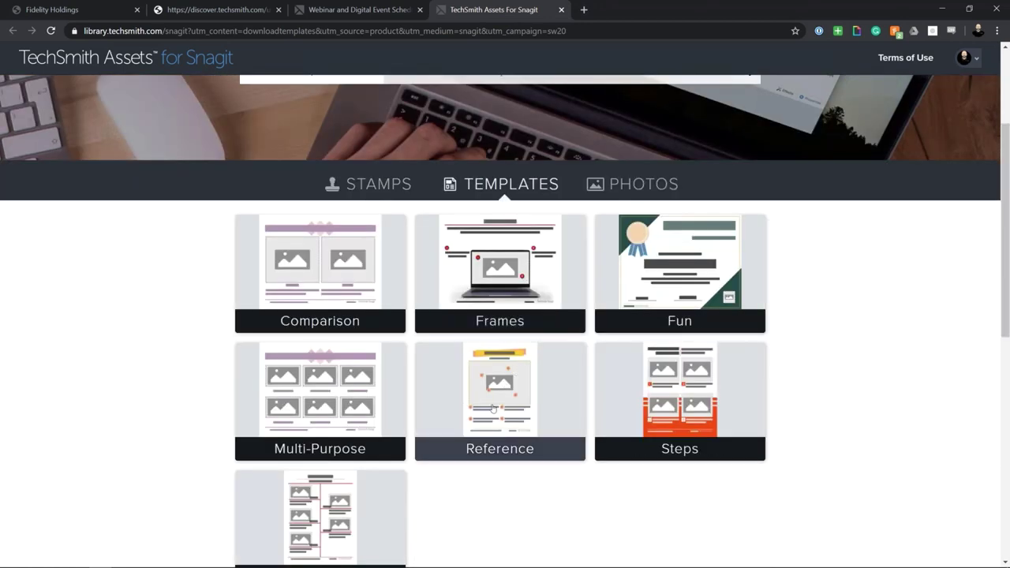
left_click(707, 411)
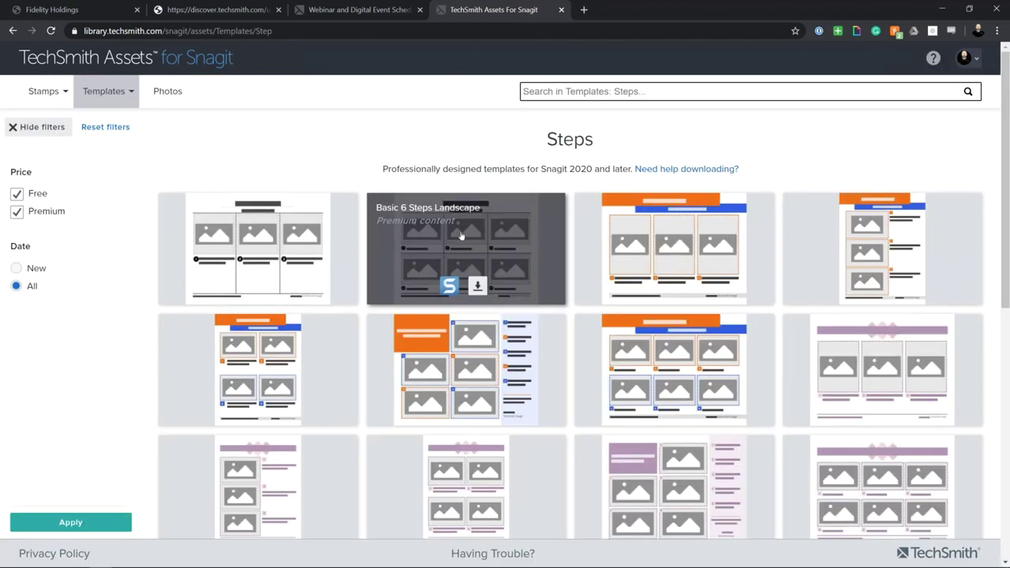
- Try filtering the Steps templates to free ones only, and restore the premium templates to the listing
scroll(461, 235, "down", 1)
left_click(16, 178)
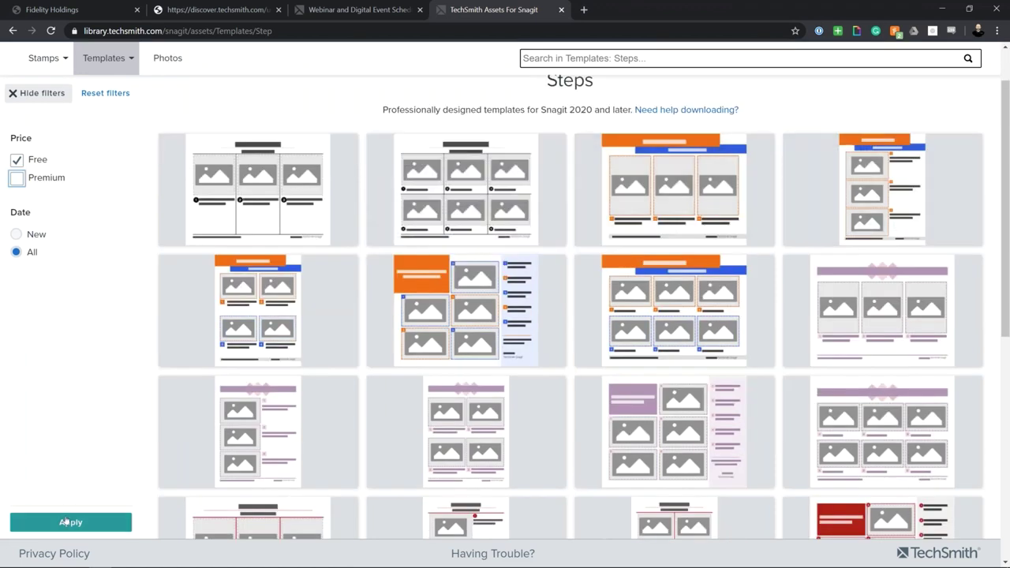
left_click(65, 522)
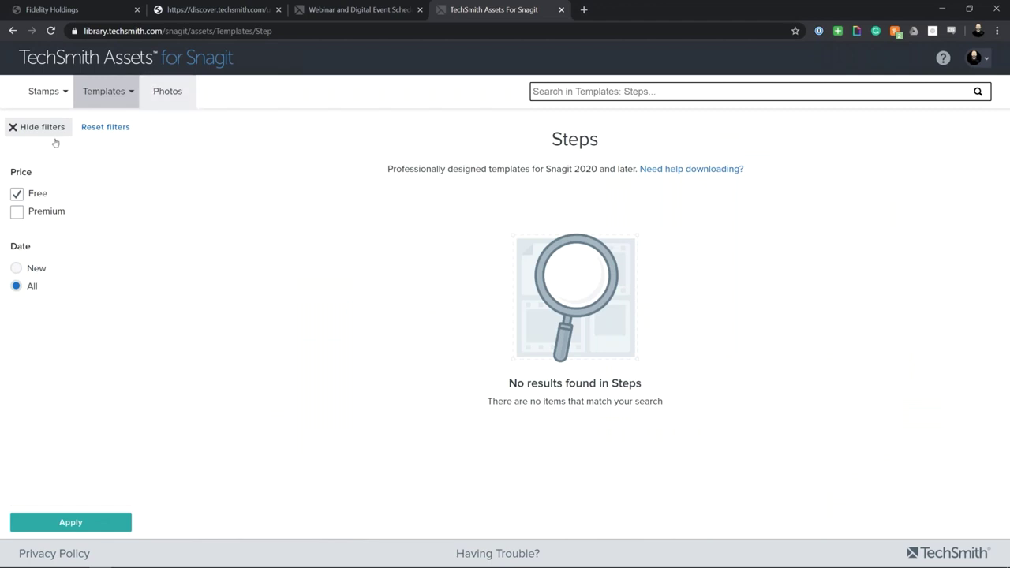
left_click(17, 212)
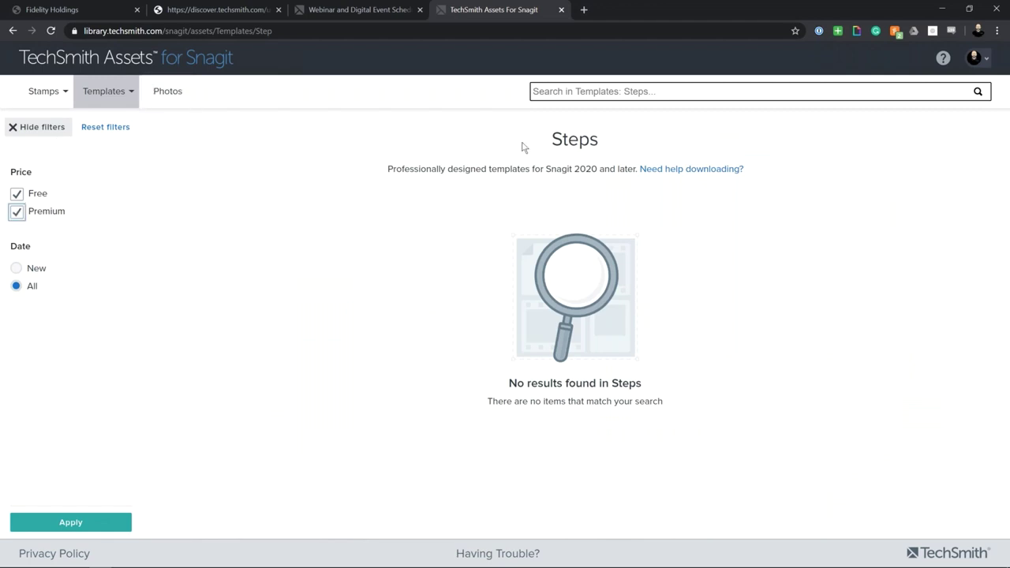
left_click(71, 521)
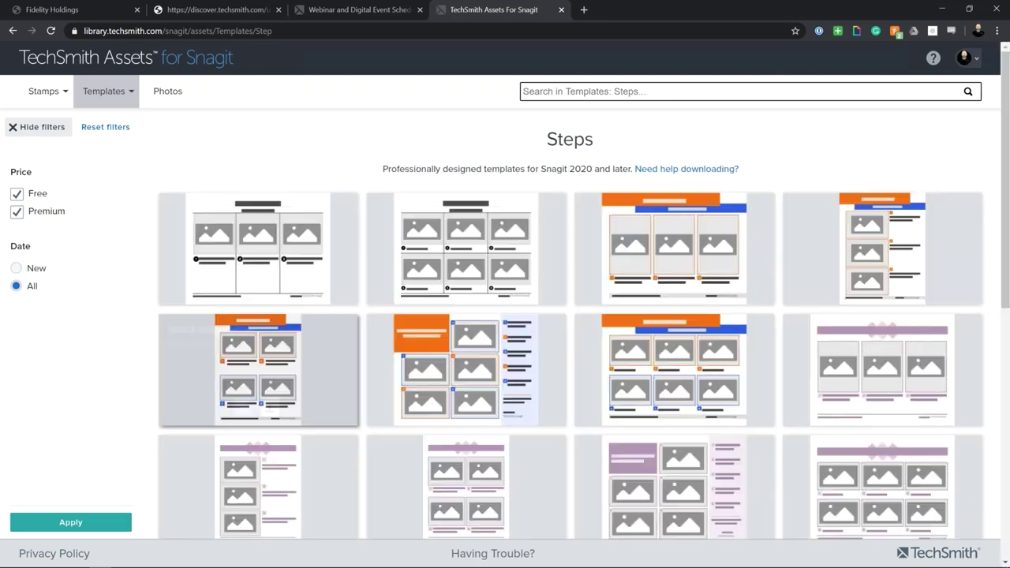
mouse_move(237, 371)
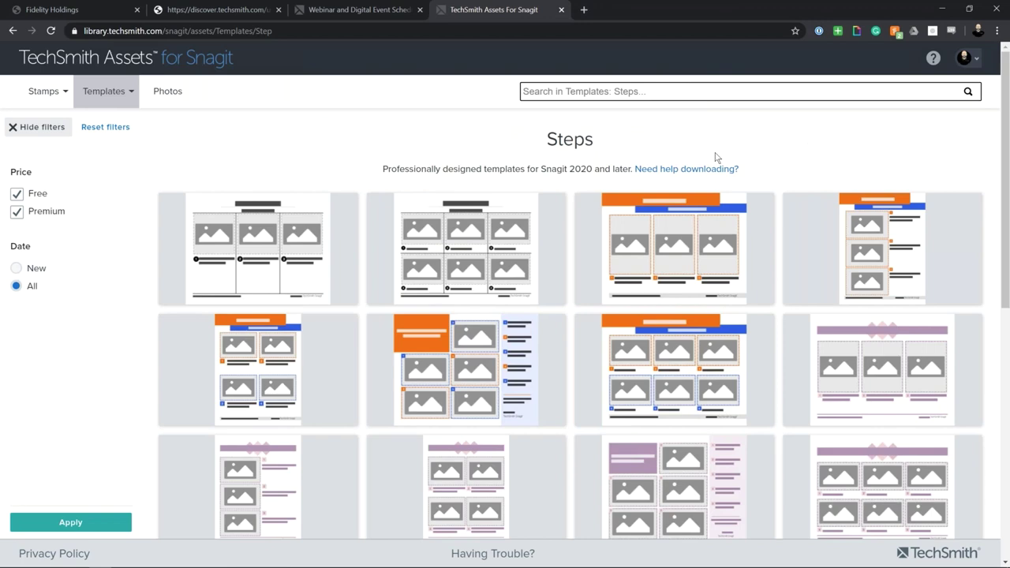
scroll(716, 157, "down", 1)
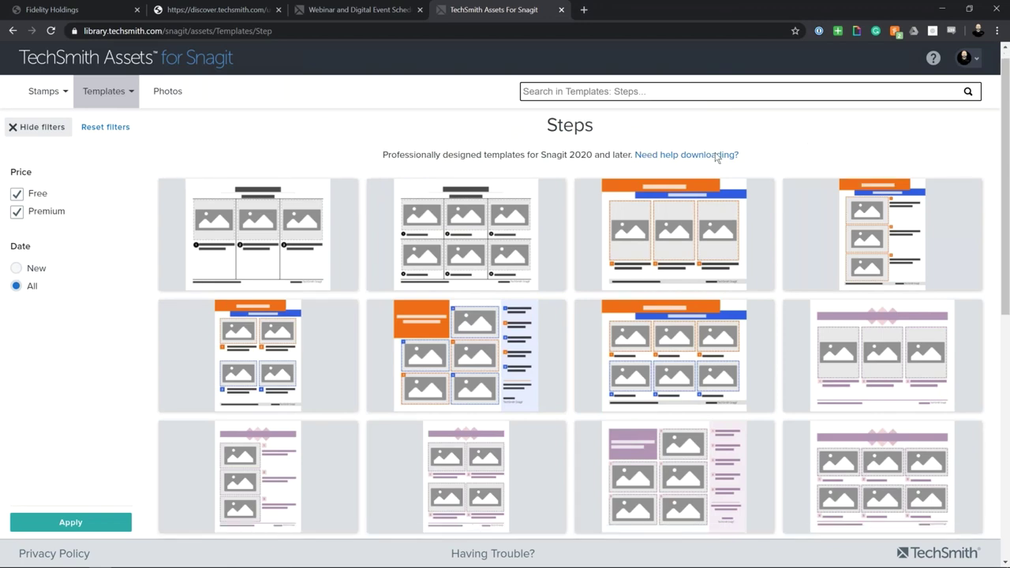
- Browse the Steps templates, open Dusk 4 Steps Portrait in Snagit Editor, and close the template chooser without creating an image
scroll(716, 157, "down", 4)
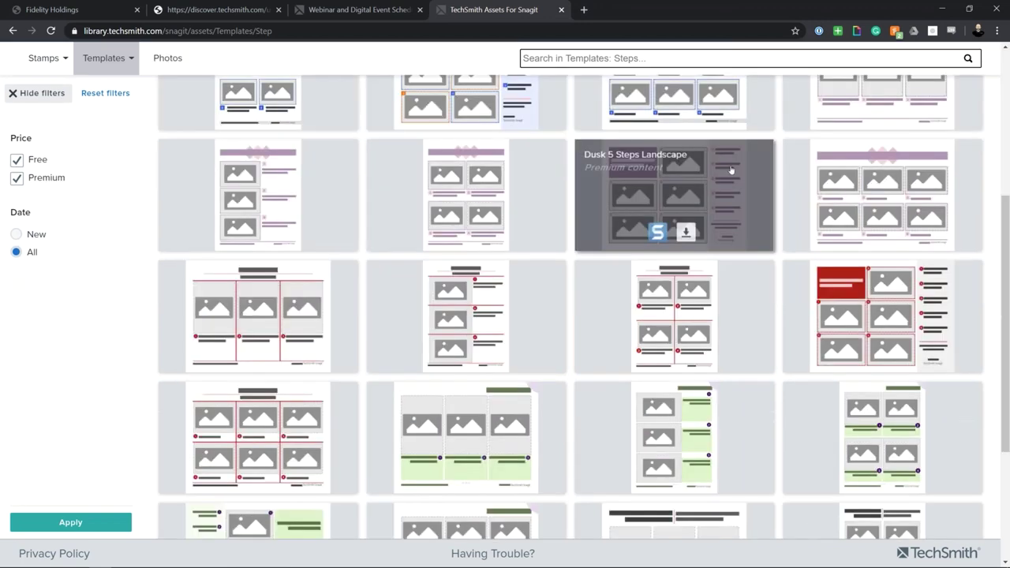
scroll(731, 170, "down", 3)
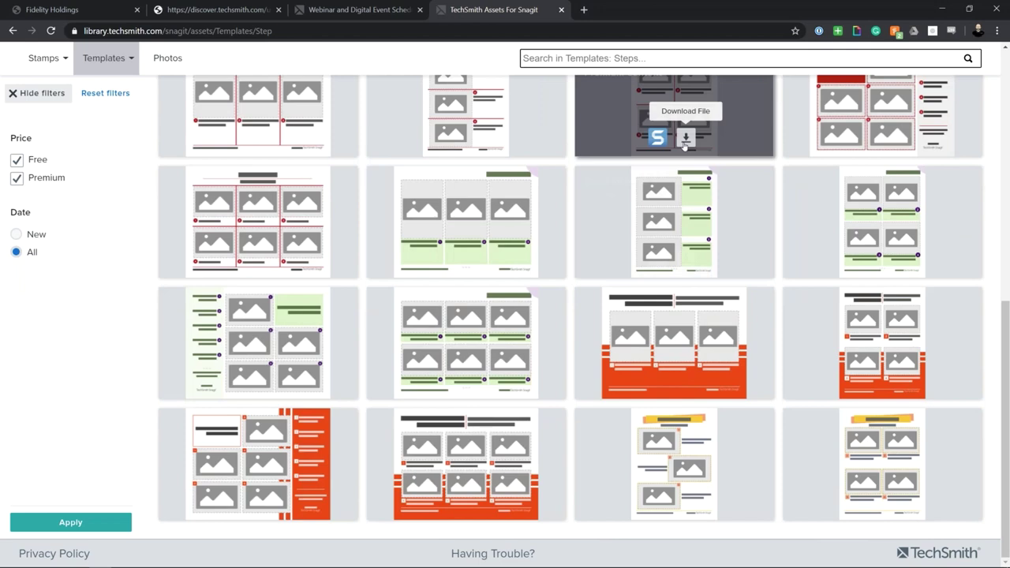
scroll(702, 154, "up", 2)
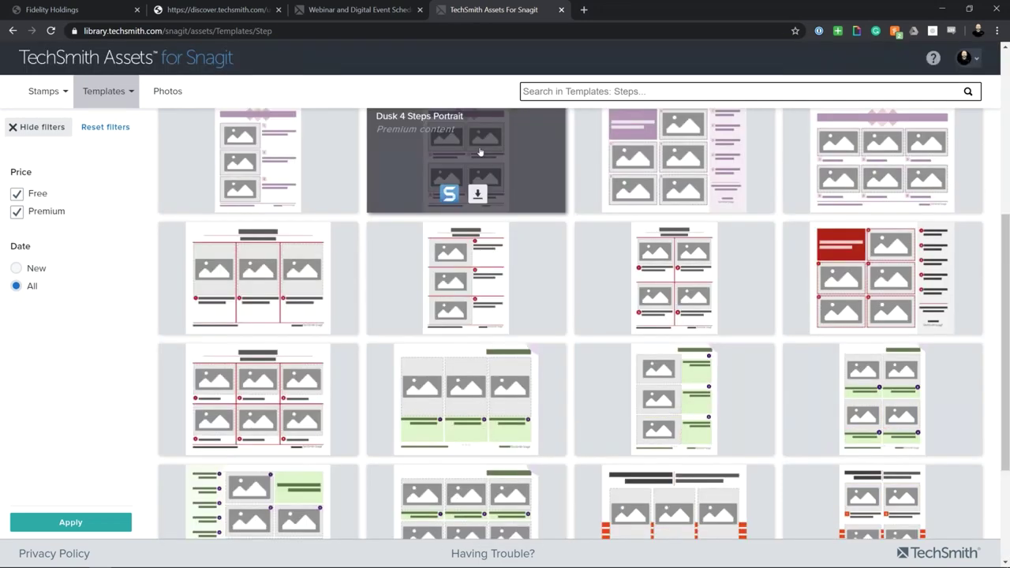
mouse_move(471, 179)
left_click(450, 194)
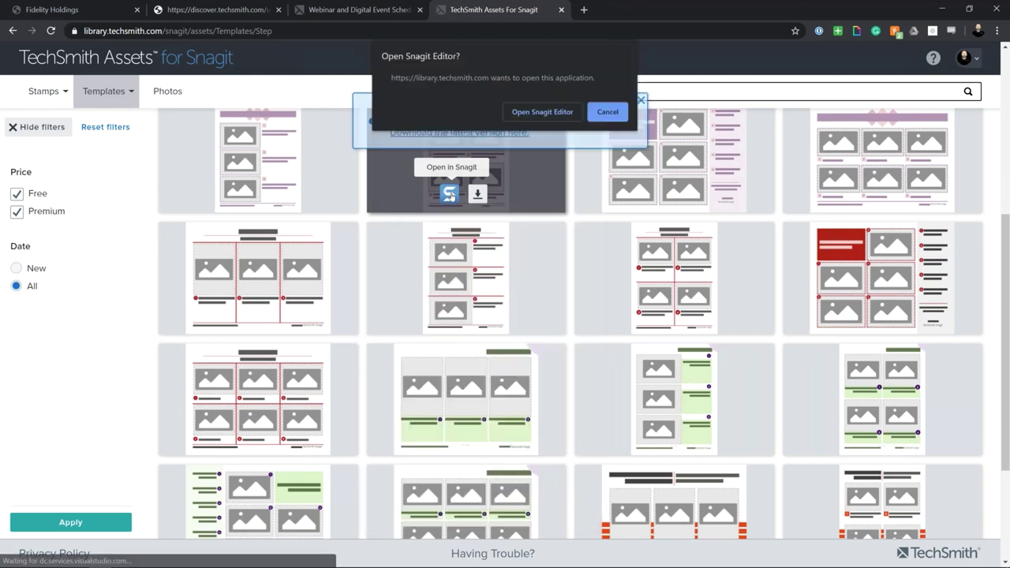
left_click(542, 112)
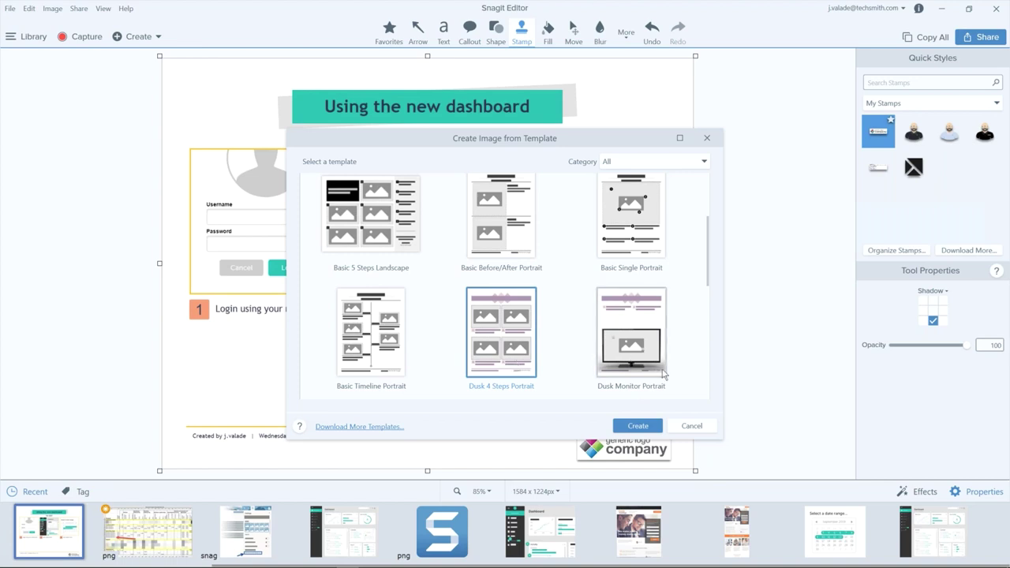
left_click(685, 430)
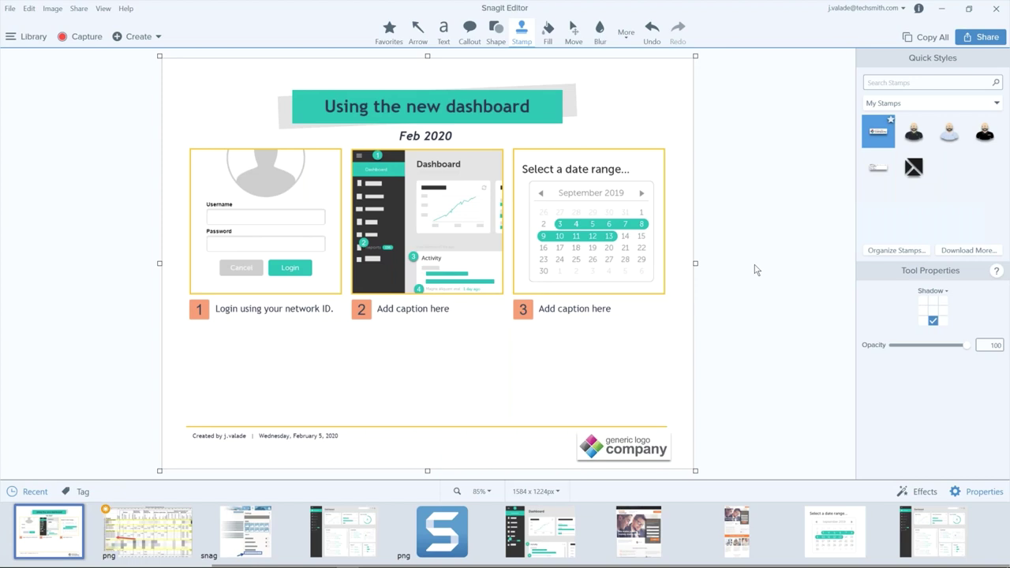
- Open the dashboard capture with the green numbered markers and undo all four step markers on it
left_click(144, 40)
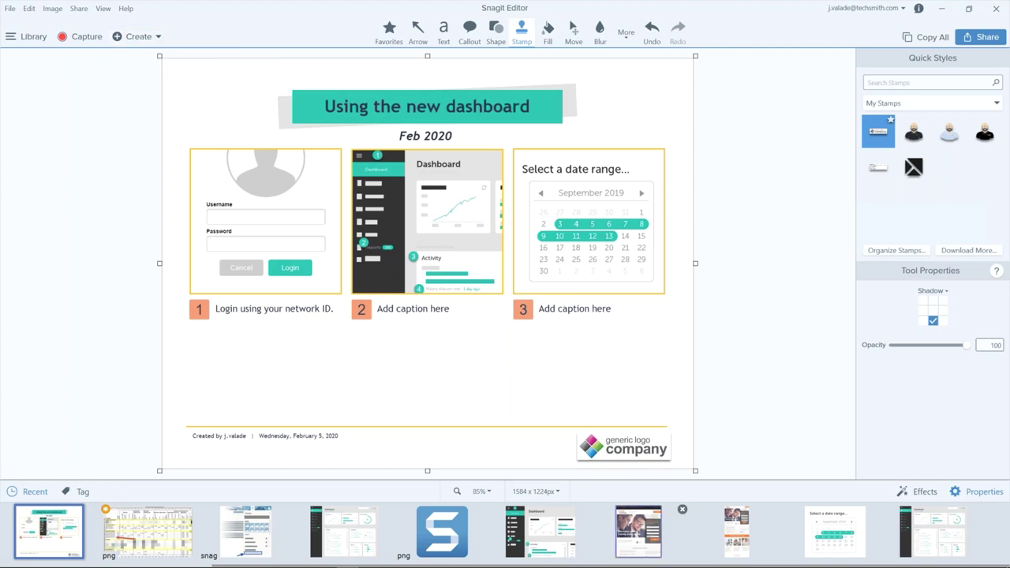
mouse_move(564, 563)
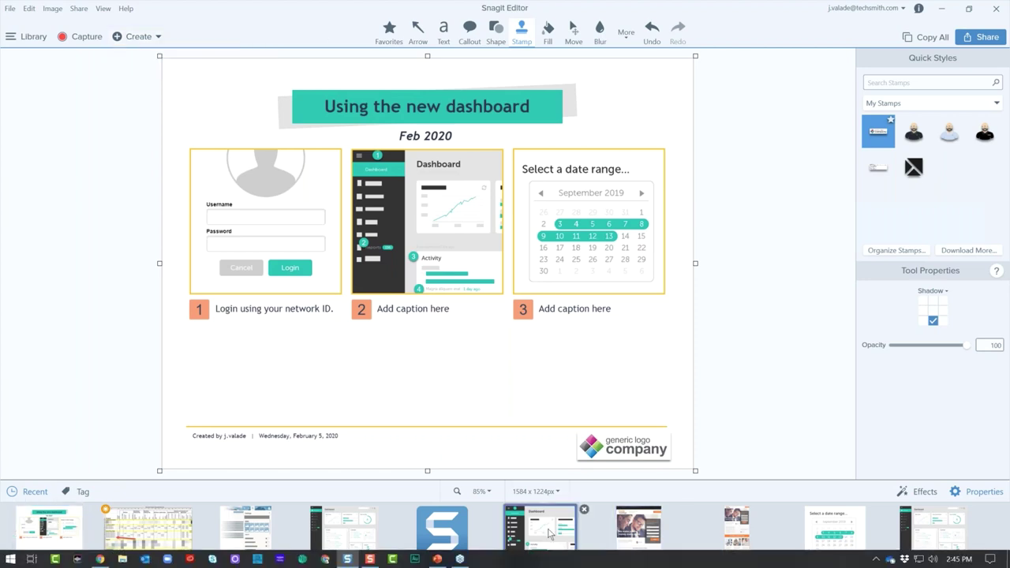
left_click(550, 534)
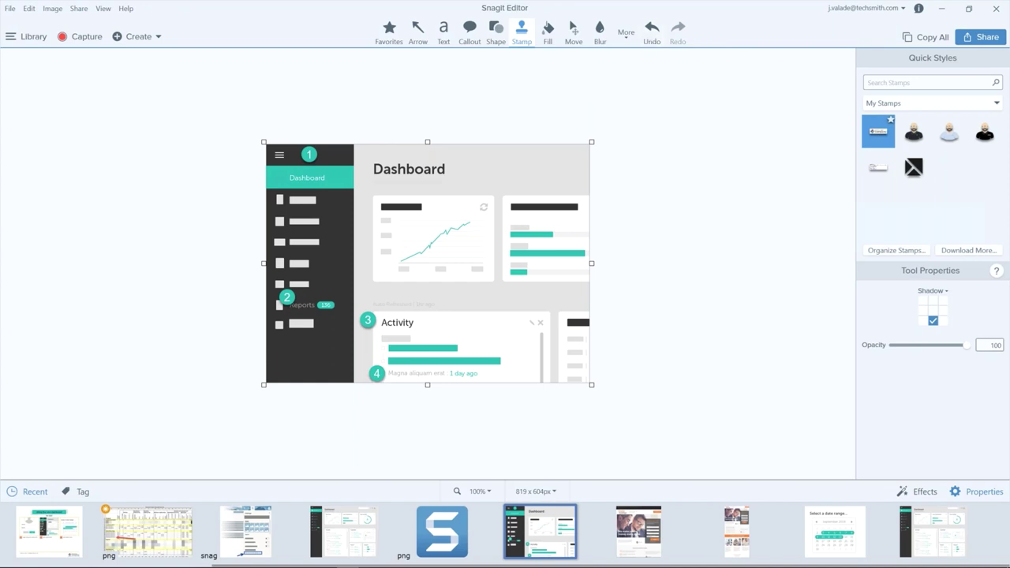
left_click(652, 35)
left_click(647, 37)
left_click(647, 38)
left_click(646, 40)
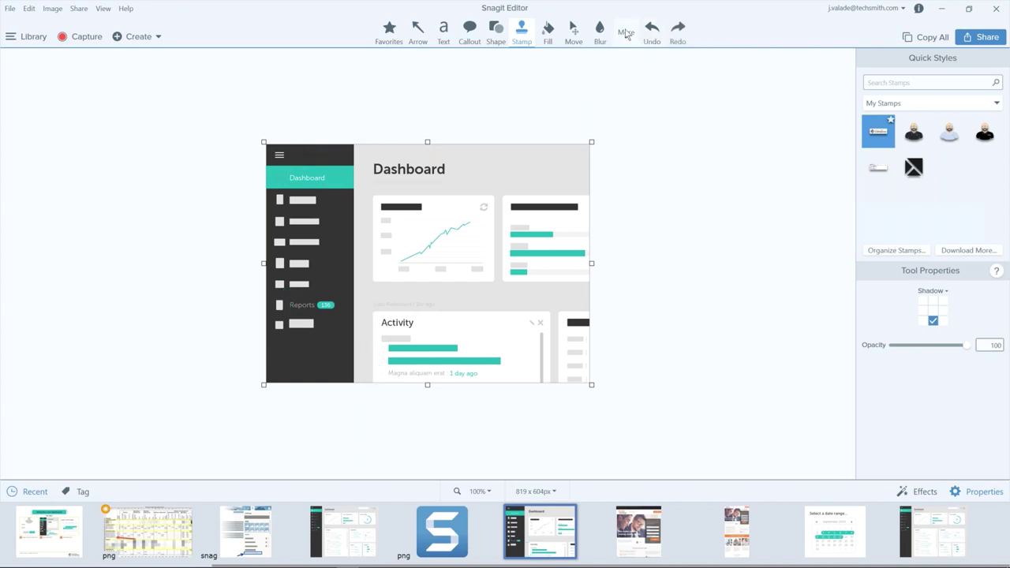
- Switch to the Step tool, enlarge the Quick Styles area, and choose the red circle number style from the Basic theme
left_click(626, 34)
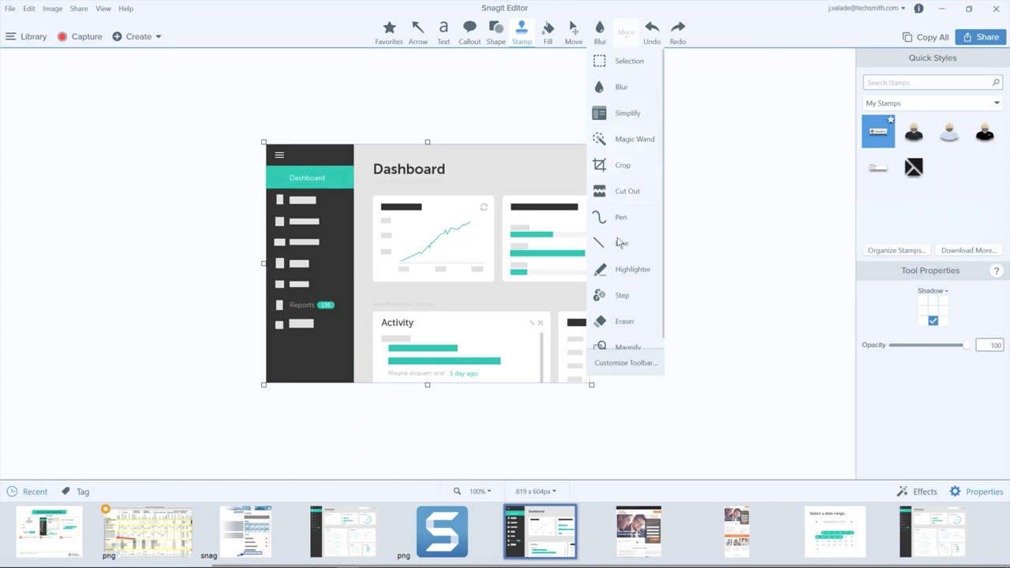
left_click(620, 296)
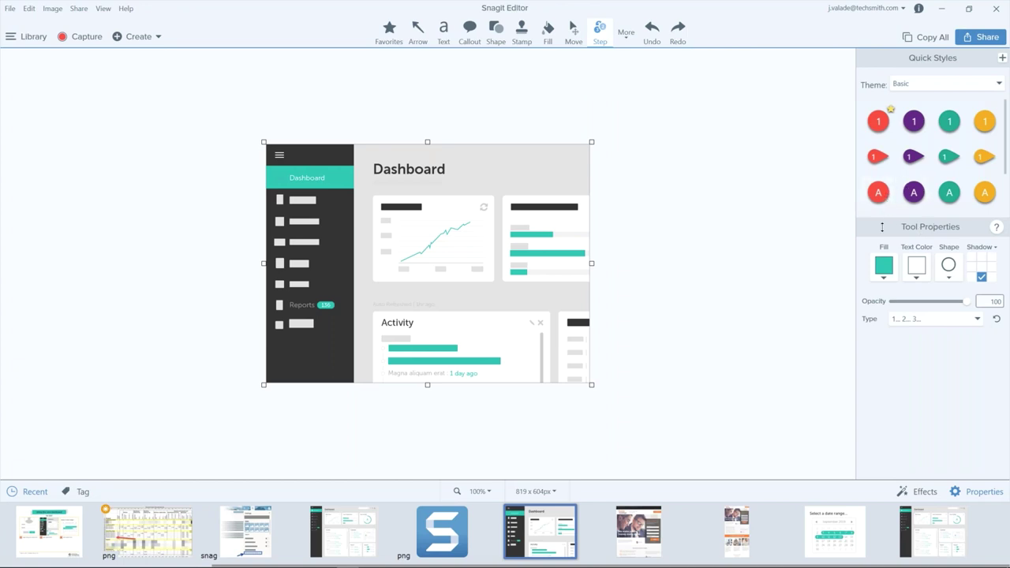
left_click_drag(881, 235, 881, 320)
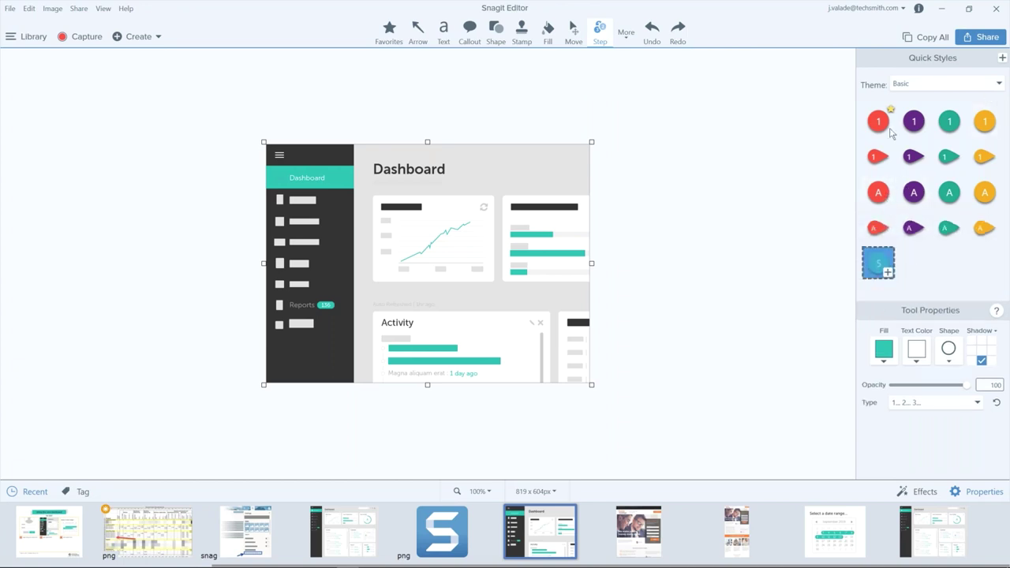
left_click(903, 86)
left_click(886, 85)
left_click(874, 126)
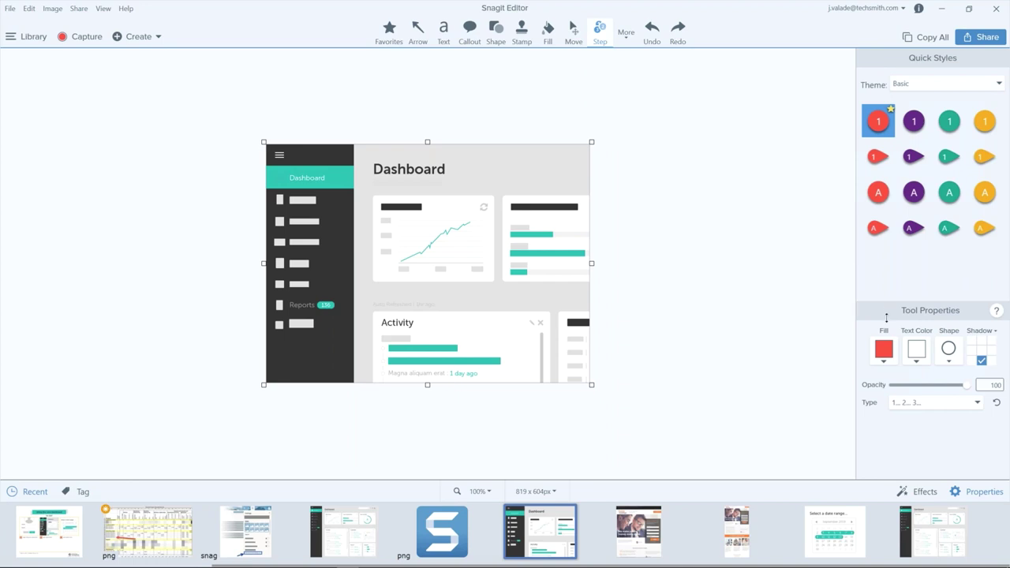
- Set the step fill by sampling the blue of the Share button with the eyedropper
left_click(885, 351)
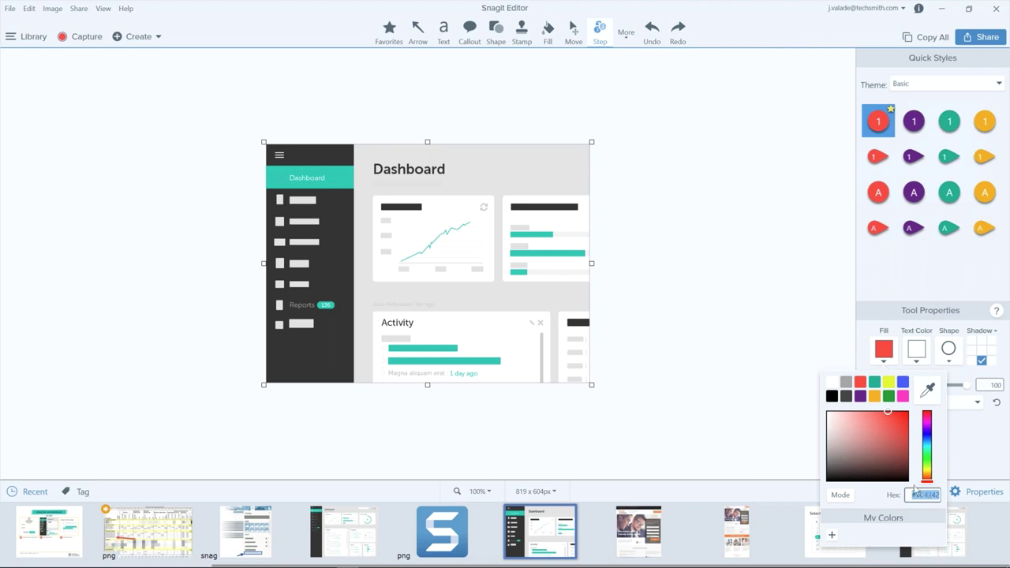
left_click(844, 496)
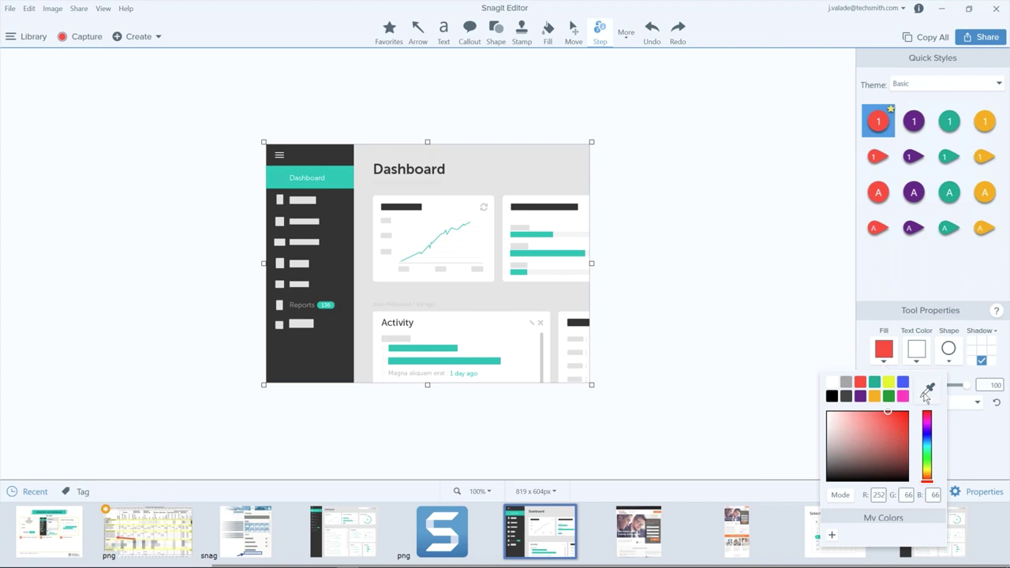
left_click(926, 394)
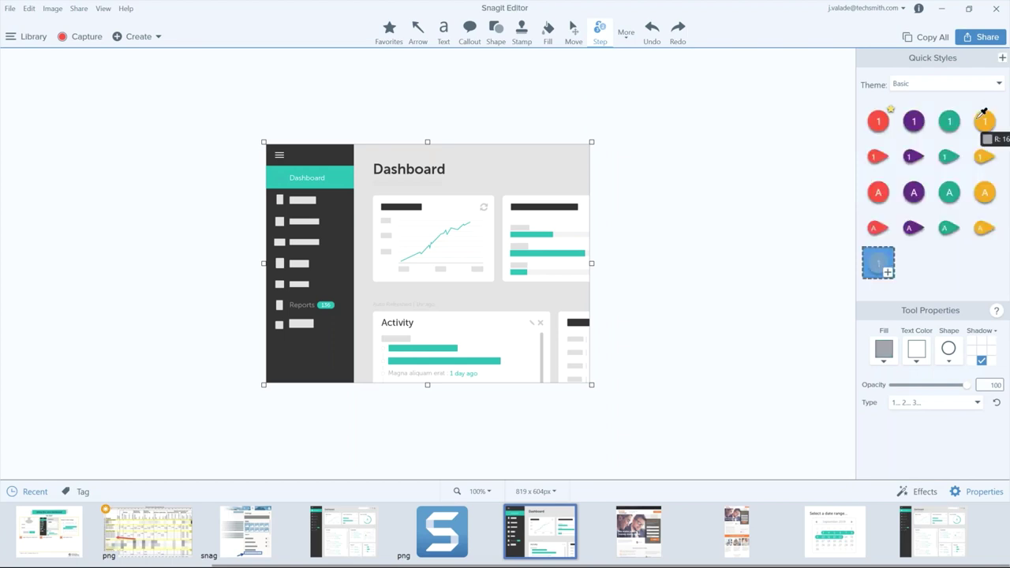
left_click(981, 29)
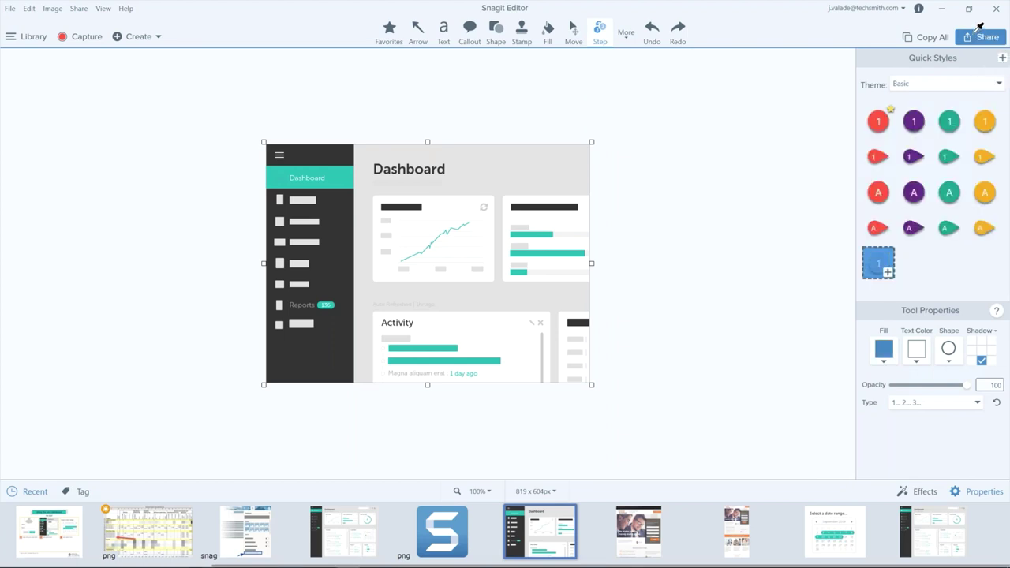
- Place blue step markers 1 to 4 from the Dashboard heading down to the bar chart card, and save the style to Quick Styles
left_click(445, 165)
left_click(504, 176)
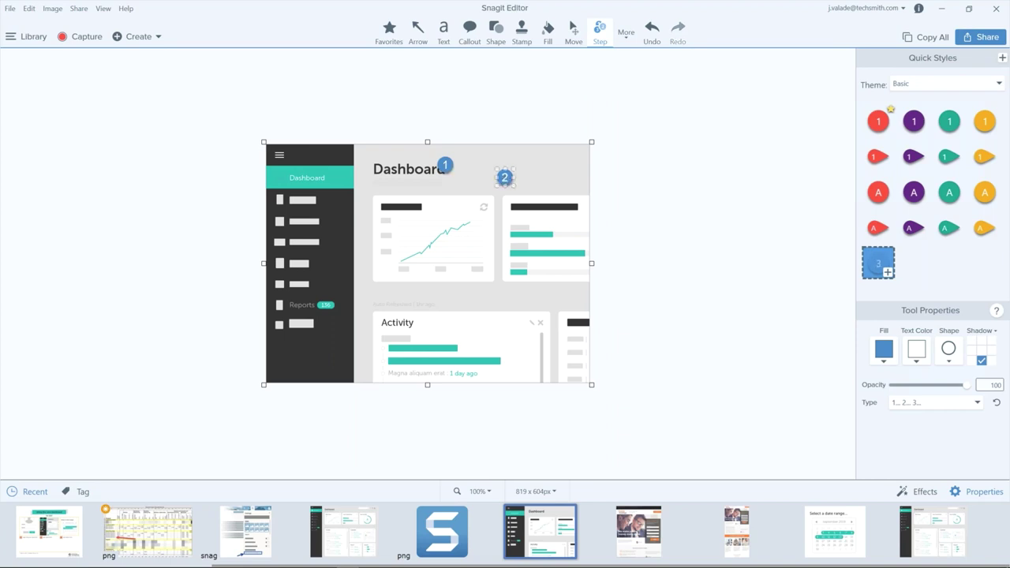
left_click(484, 231)
left_click(517, 267)
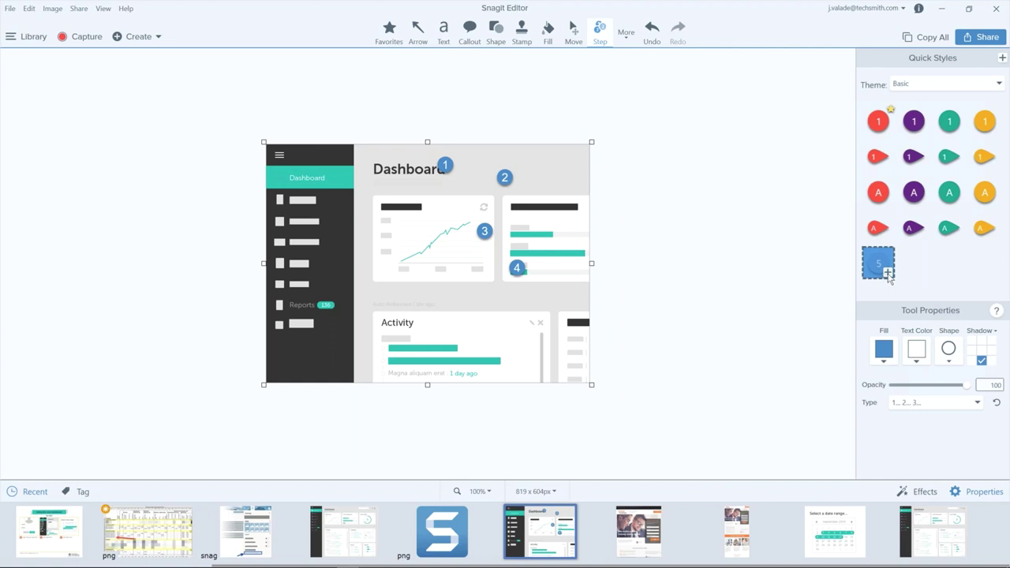
left_click_drag(888, 274, 888, 273)
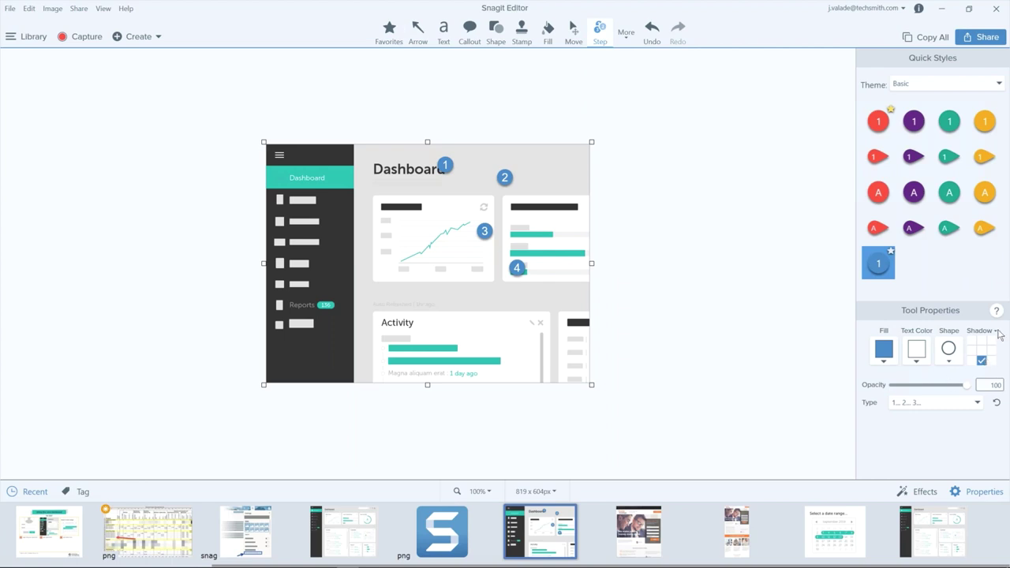
- Review the step tool's text color and shape options, keeping the circle, and view the editing options for step marker 3
left_click(918, 355)
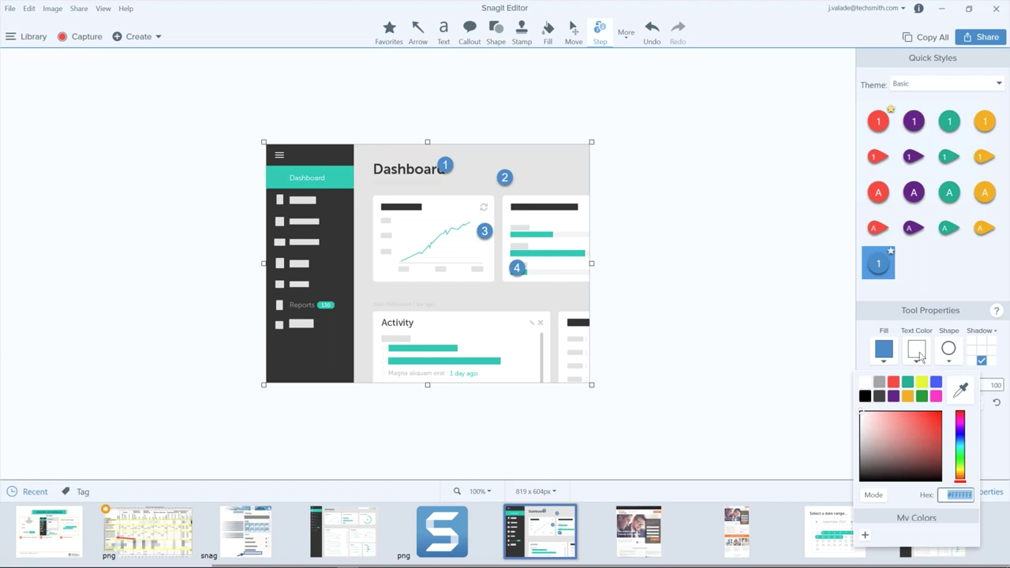
left_click(948, 348)
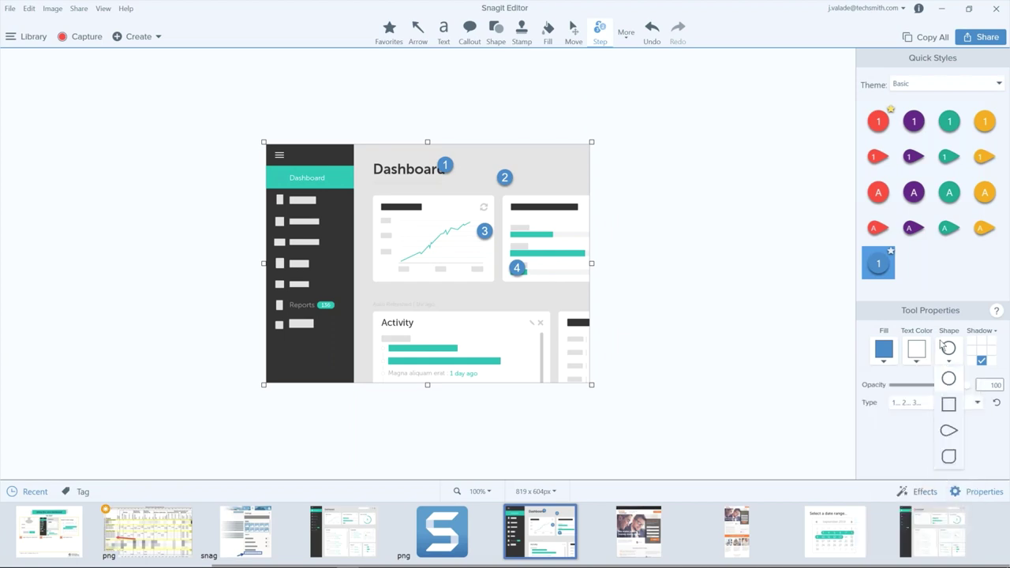
left_click(949, 378)
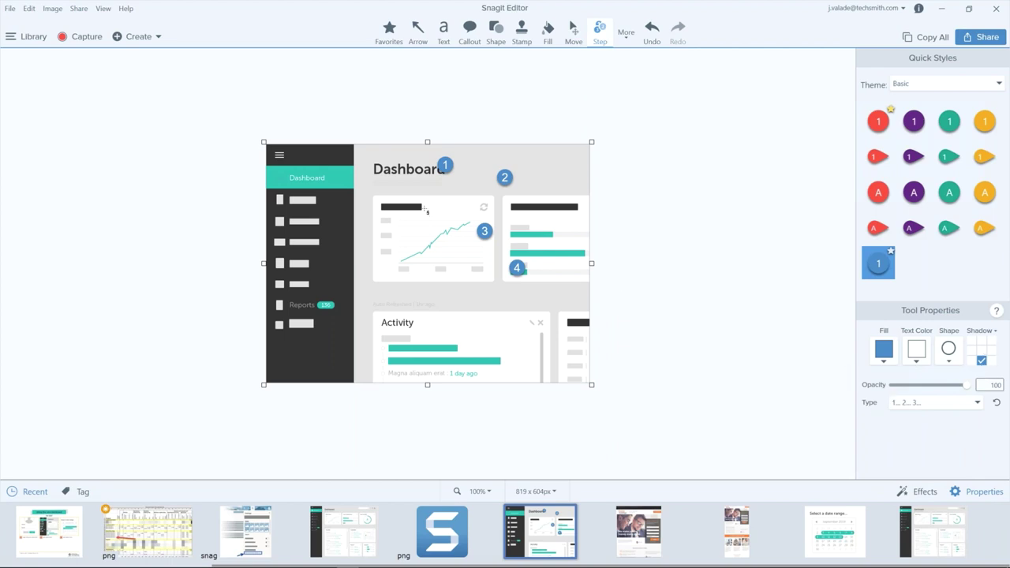
right_click(485, 231)
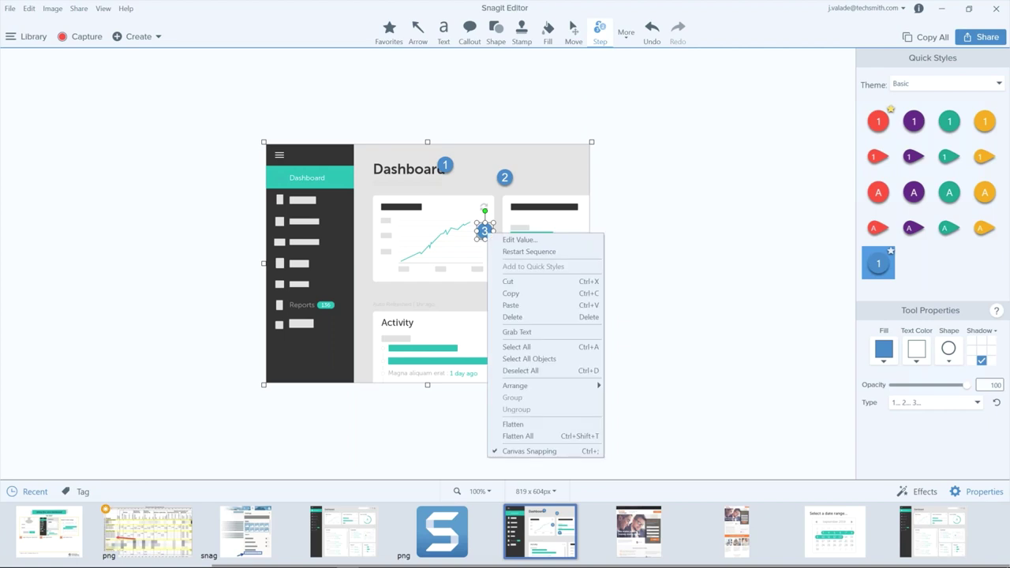
left_click(652, 279)
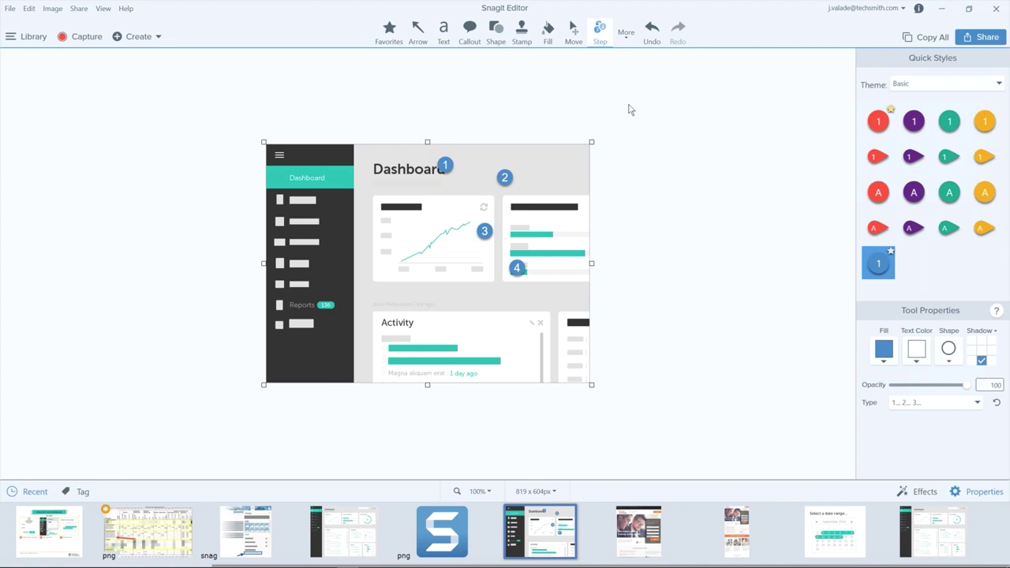
- Switch to the Stamp tool and view the available stamp categories, keeping My Stamps
left_click(522, 31)
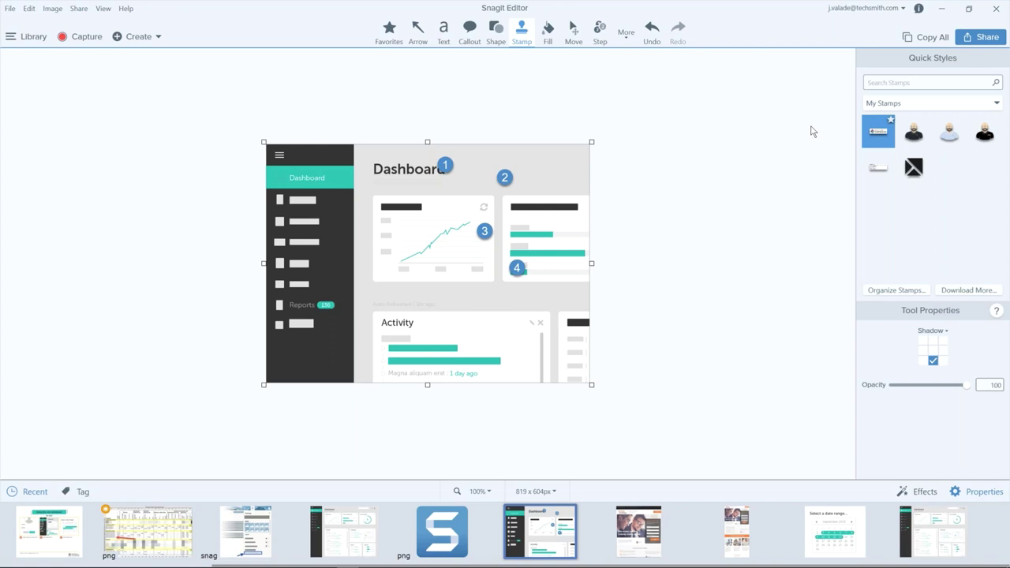
left_click(918, 103)
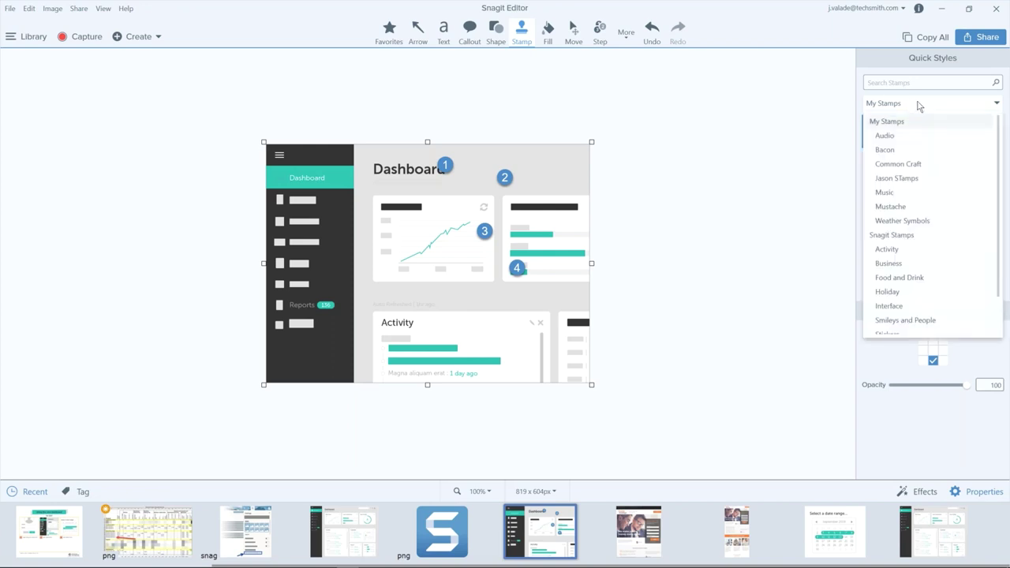
left_click(915, 82)
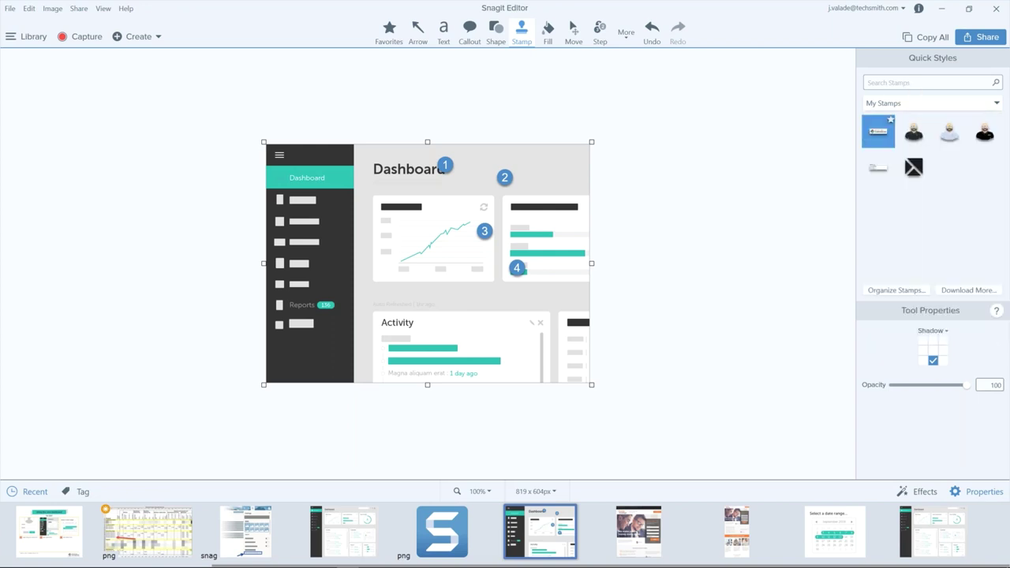
- Search the stamps for "red", refine the search to "red x", look through the matches, and clear the search
left_click(896, 83)
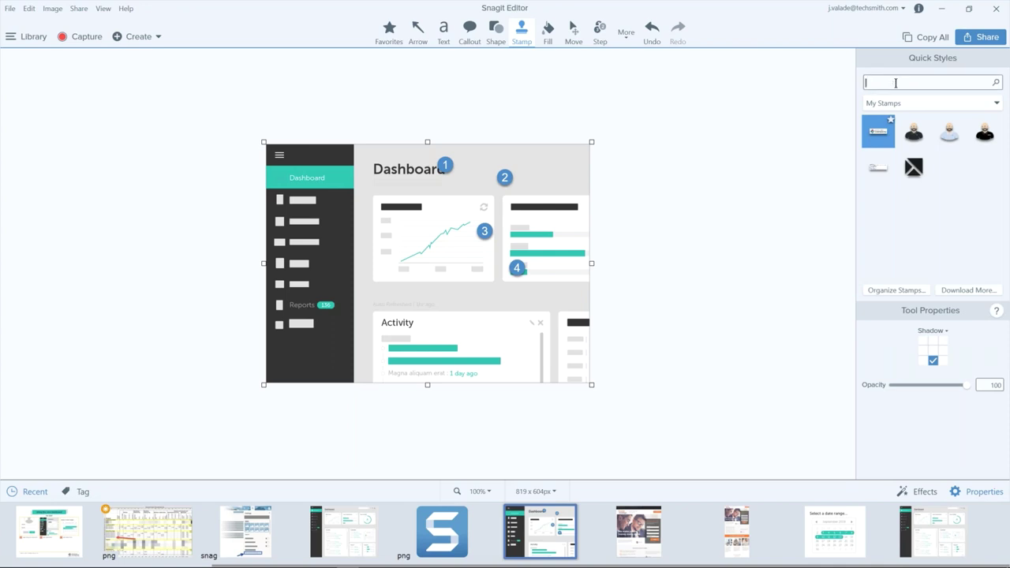
type("red")
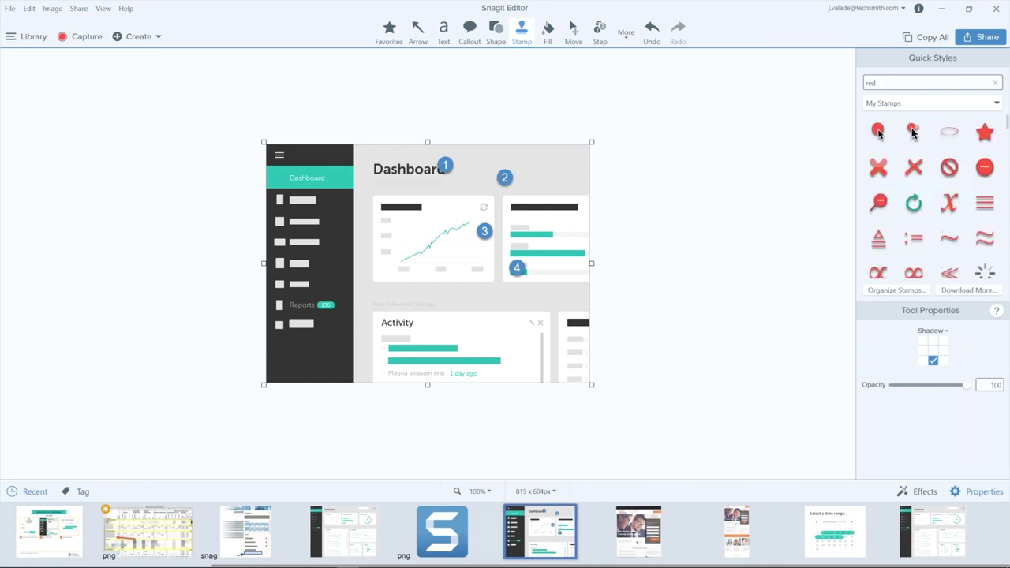
scroll(931, 183, "down", 3)
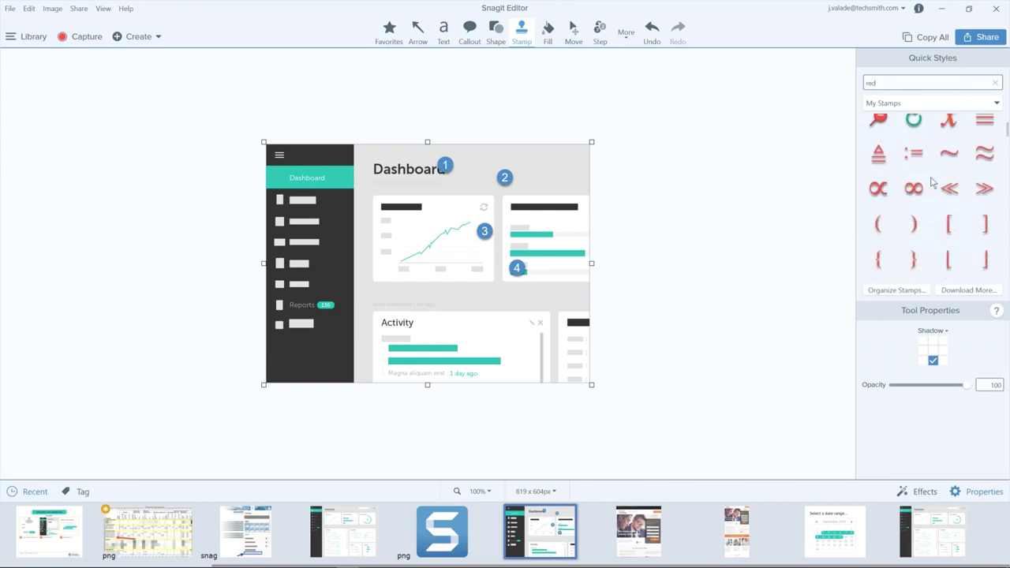
scroll(930, 182, "down", 4)
type("x")
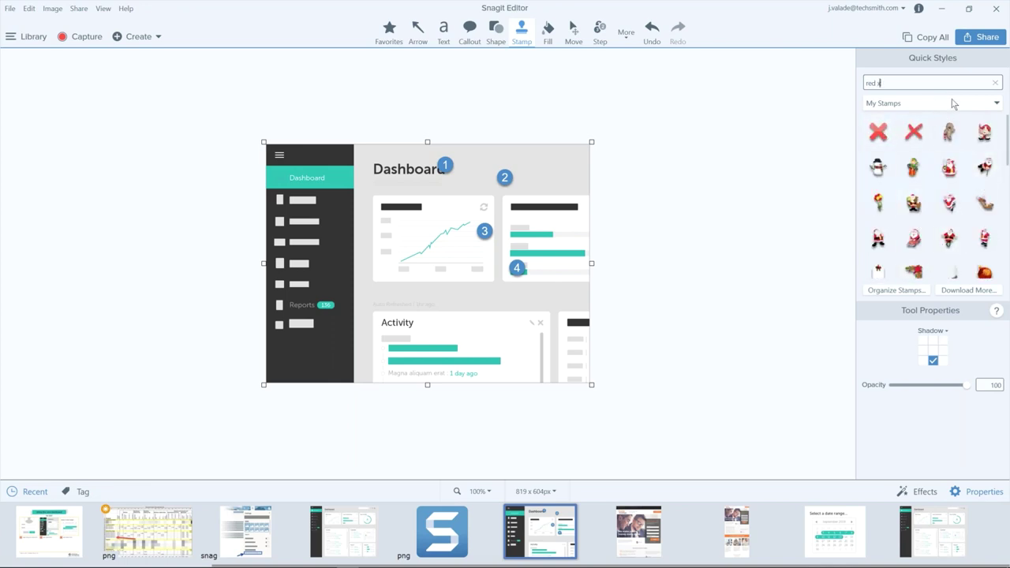
left_click(993, 85)
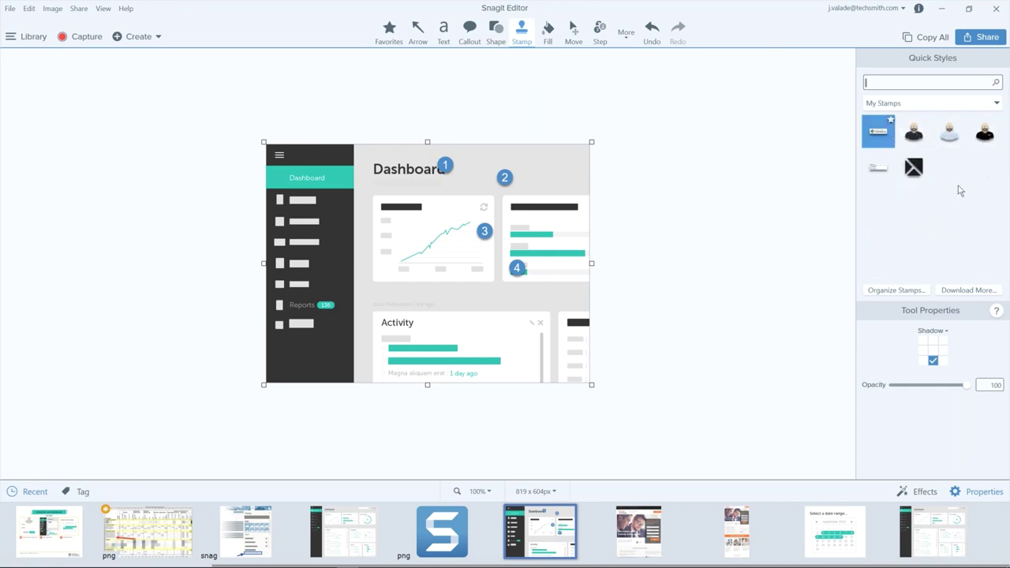
left_click(997, 250)
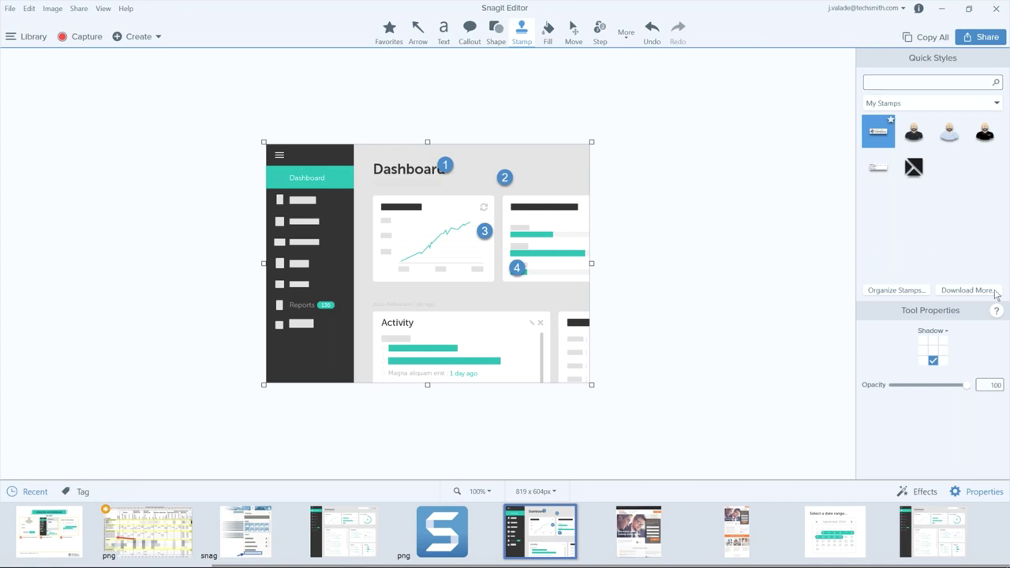
- Add linkedin-Logo__IMG_5807-X3.jpg from the OneDrive Headshots folder to My Stamps and close the stamp organizer
left_click(981, 105)
left_click(912, 125)
left_click(890, 291)
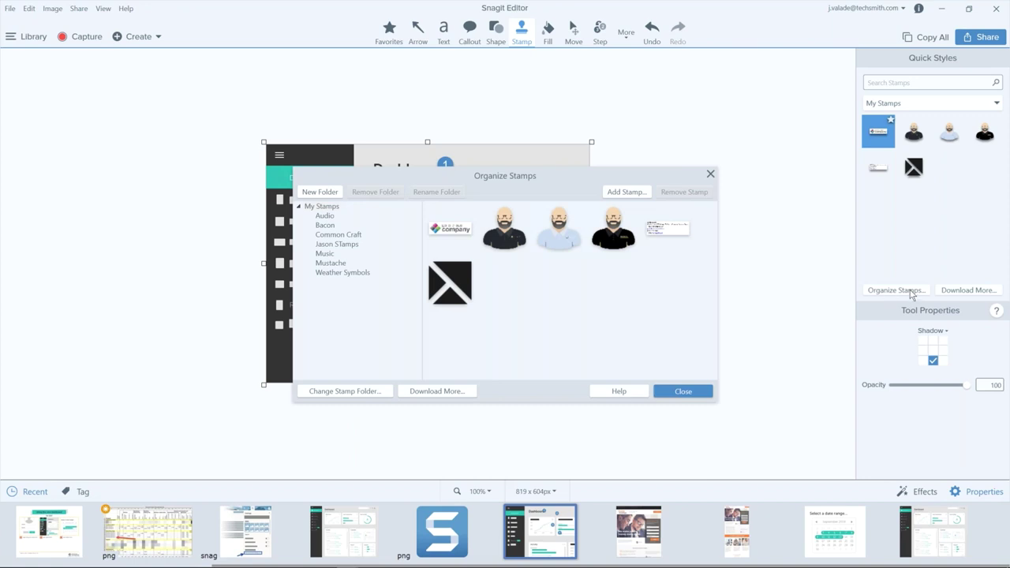
left_click_drag(530, 178, 536, 145)
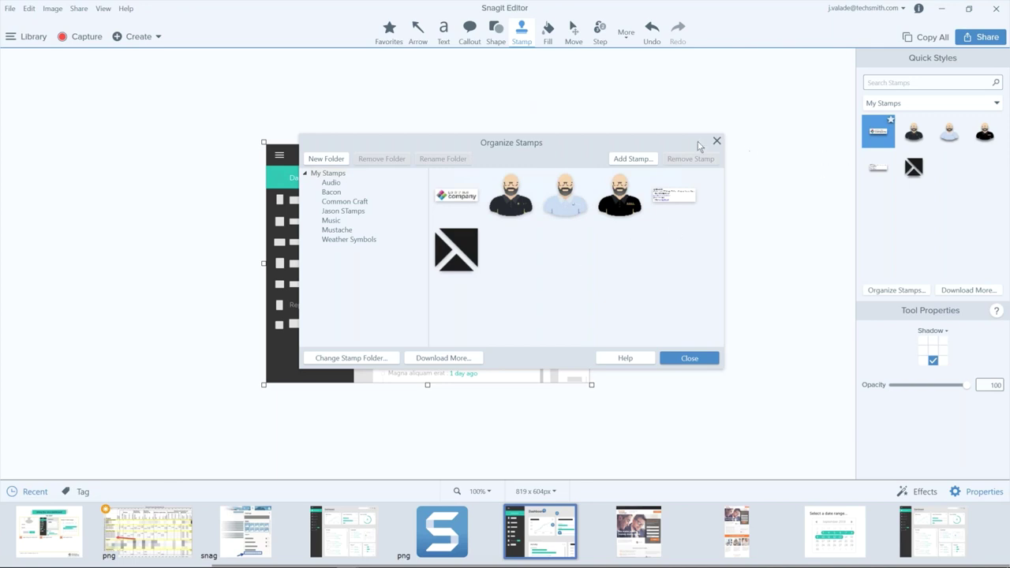
left_click(631, 158)
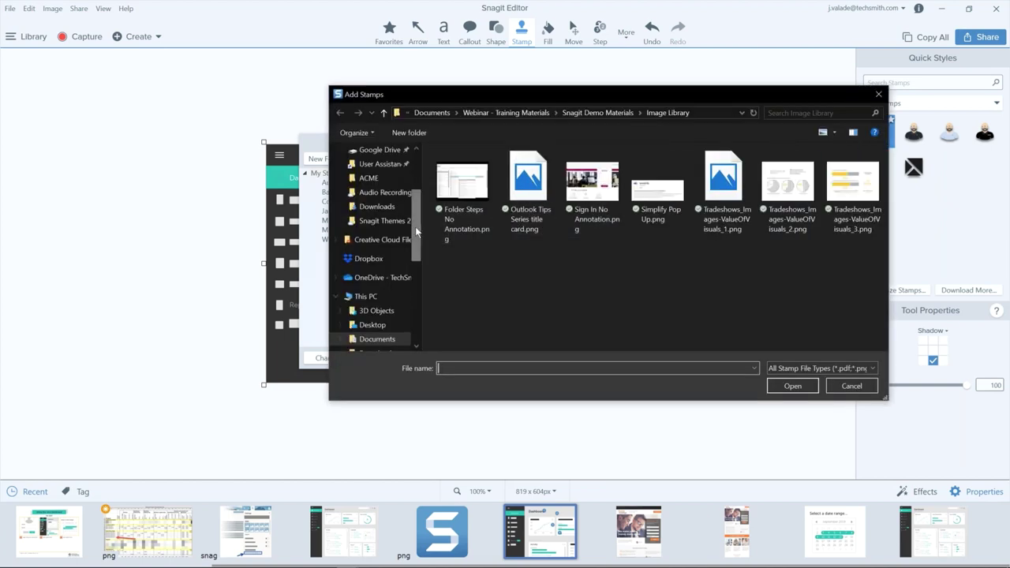
scroll(415, 226, "down", 1)
left_click(373, 267)
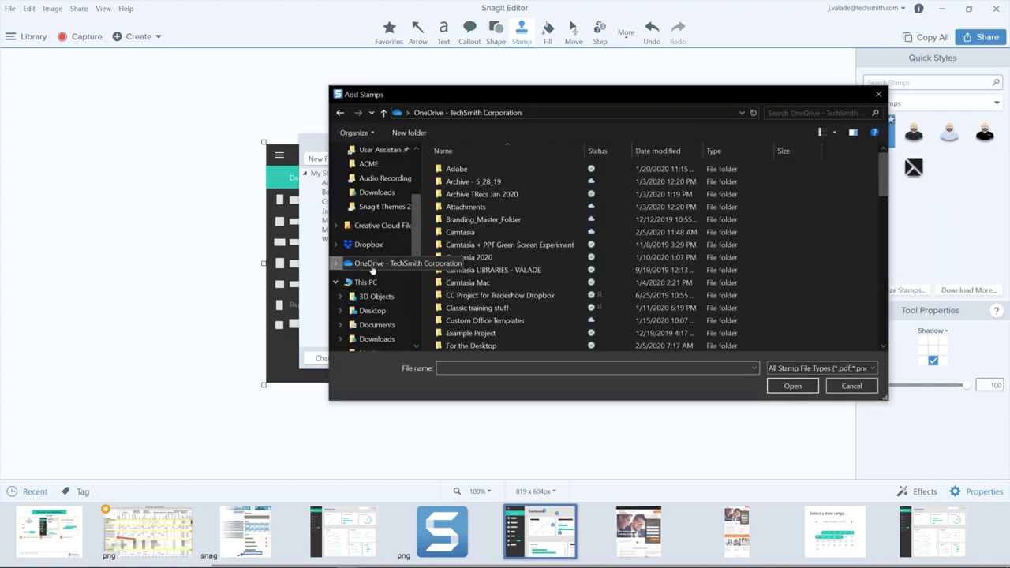
scroll(529, 282, "down", 4)
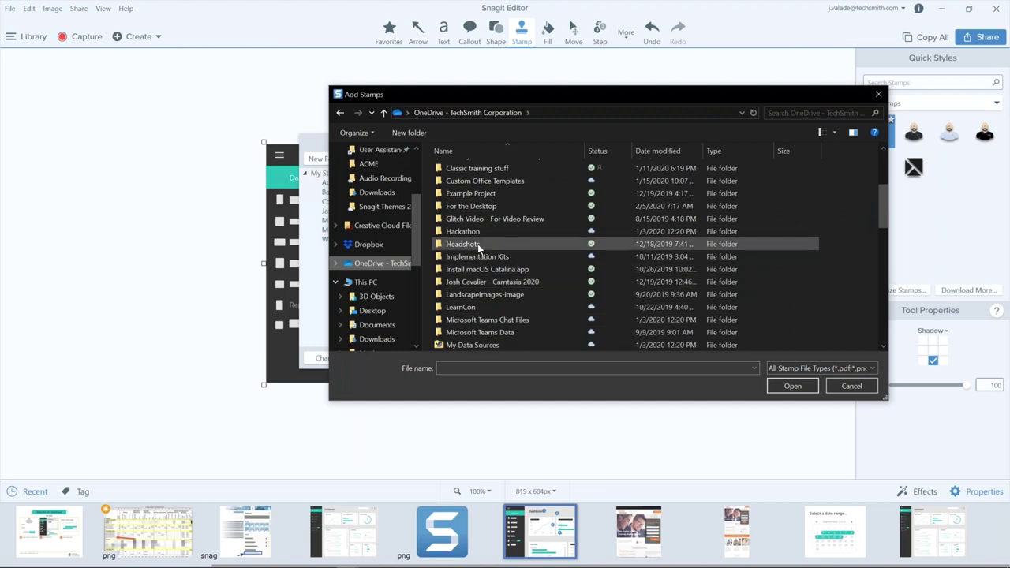
double_click(467, 244)
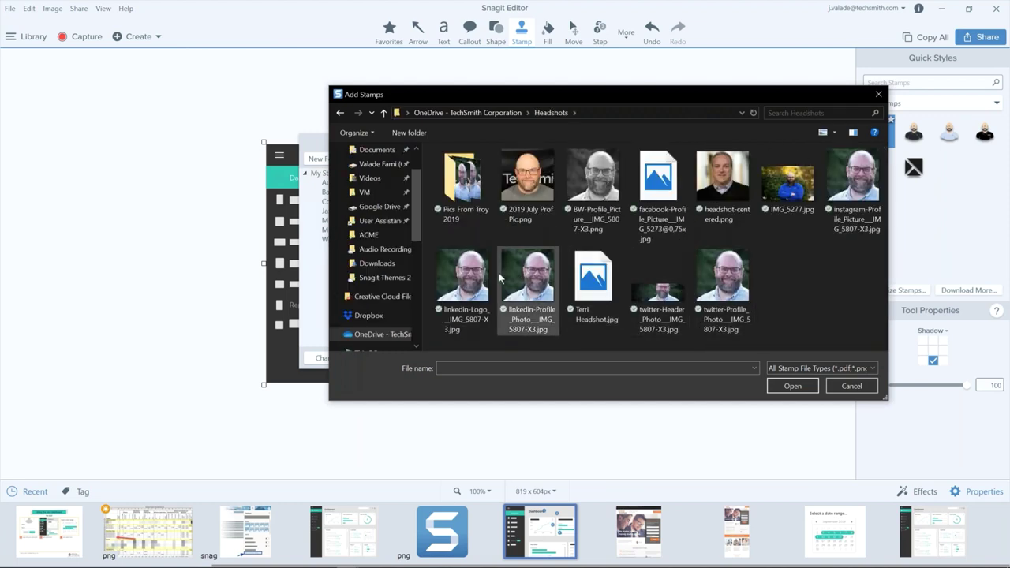
left_click(484, 276)
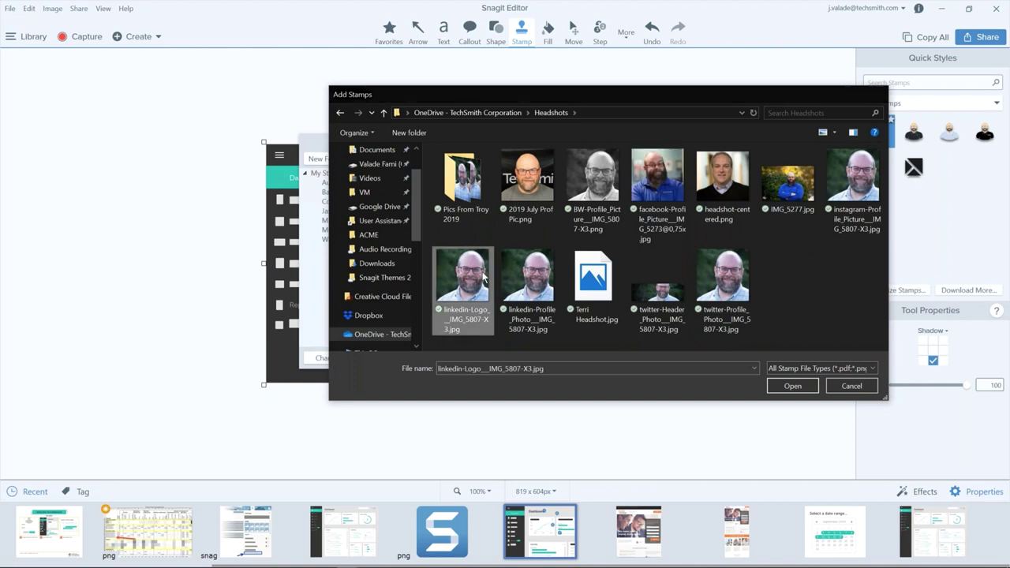
double_click(484, 276)
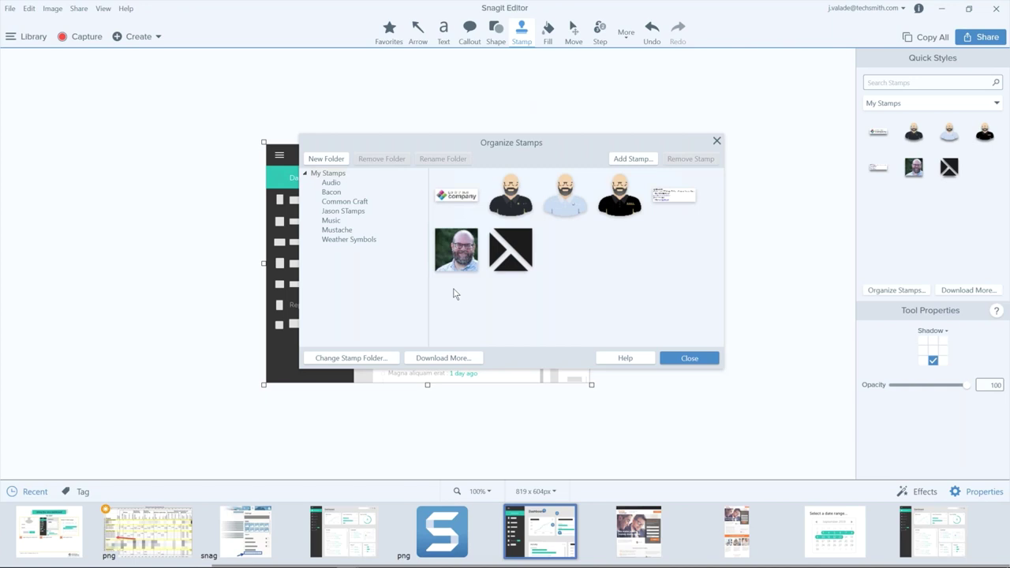
left_click(670, 359)
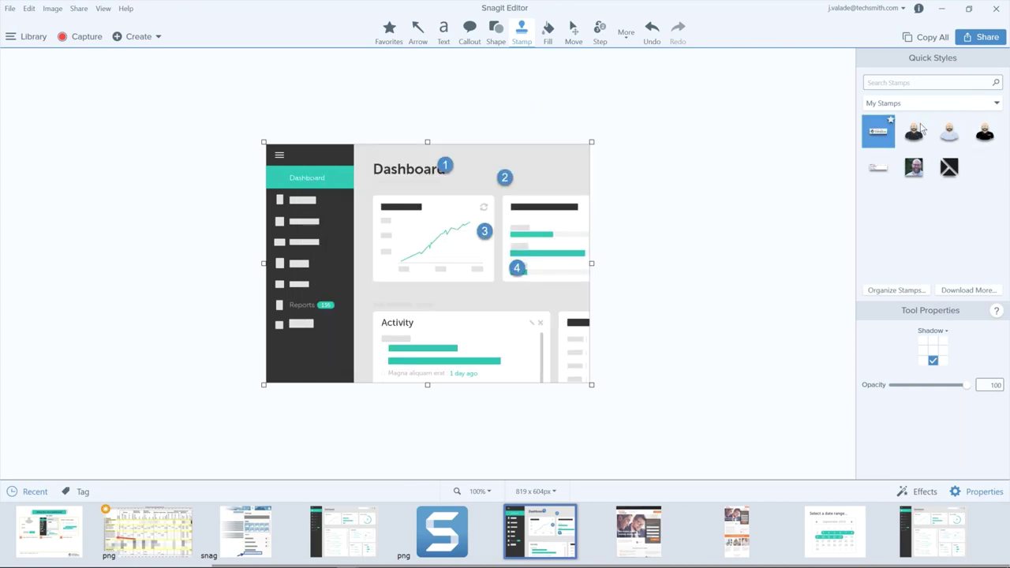
- Place the new headshot stamp on the dashboard image, shrink it, and move it to the foot of the dark sidebar
left_click(911, 174)
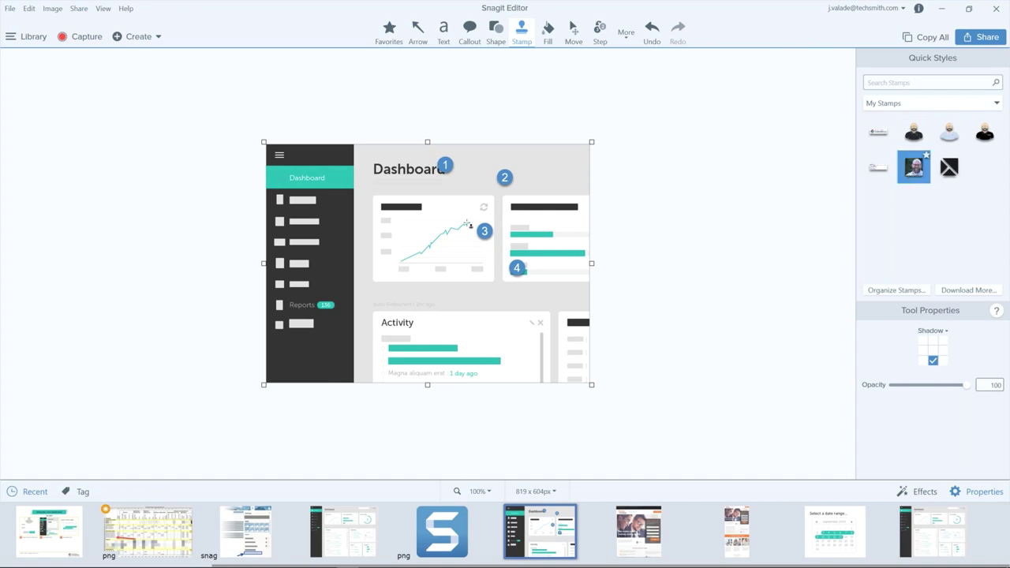
left_click(420, 248)
left_click_drag(263, 142, 396, 271)
key("ctrl+z")
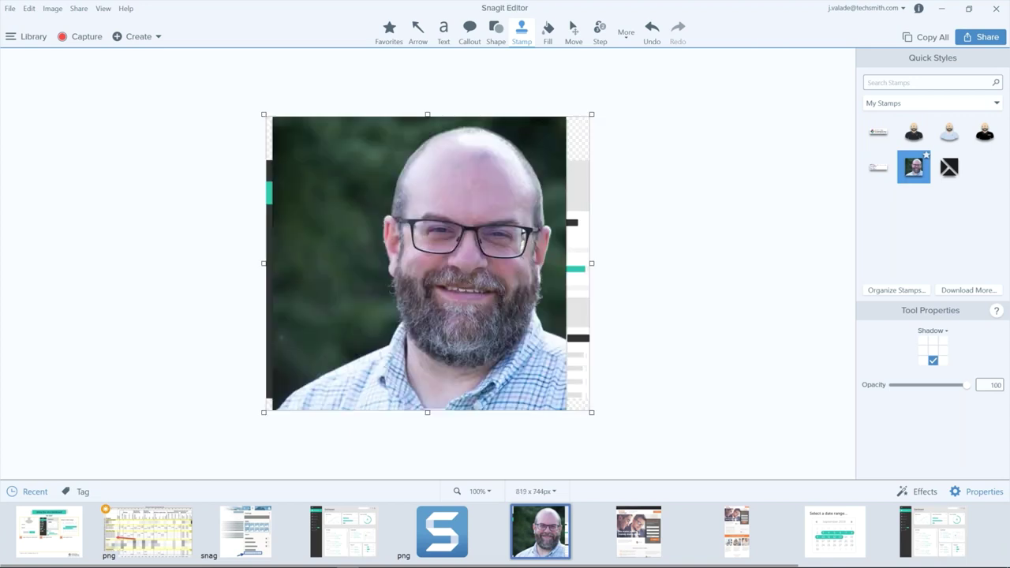
left_click_drag(272, 117, 490, 335)
left_click_drag(514, 389, 290, 370)
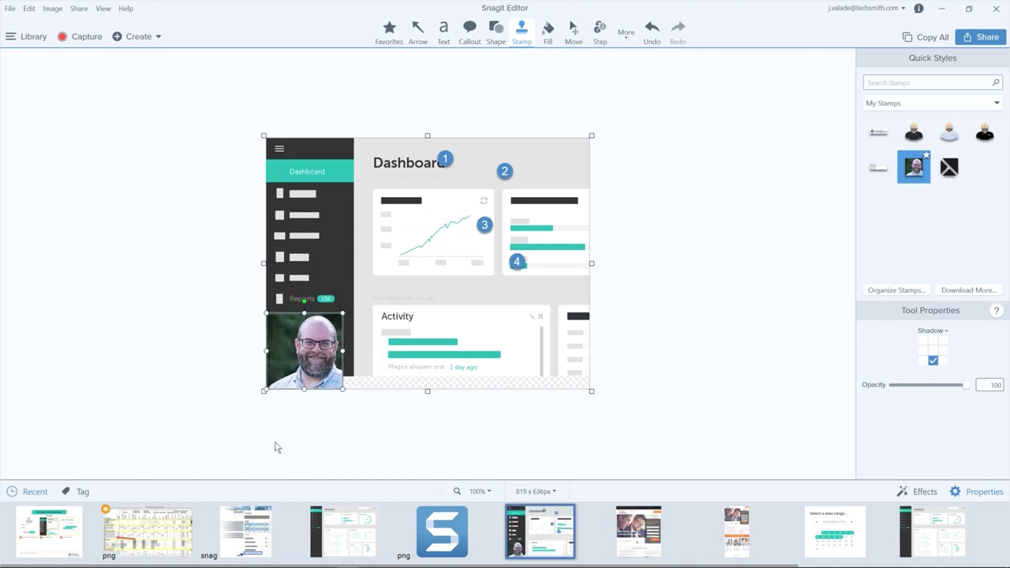
left_click(275, 447)
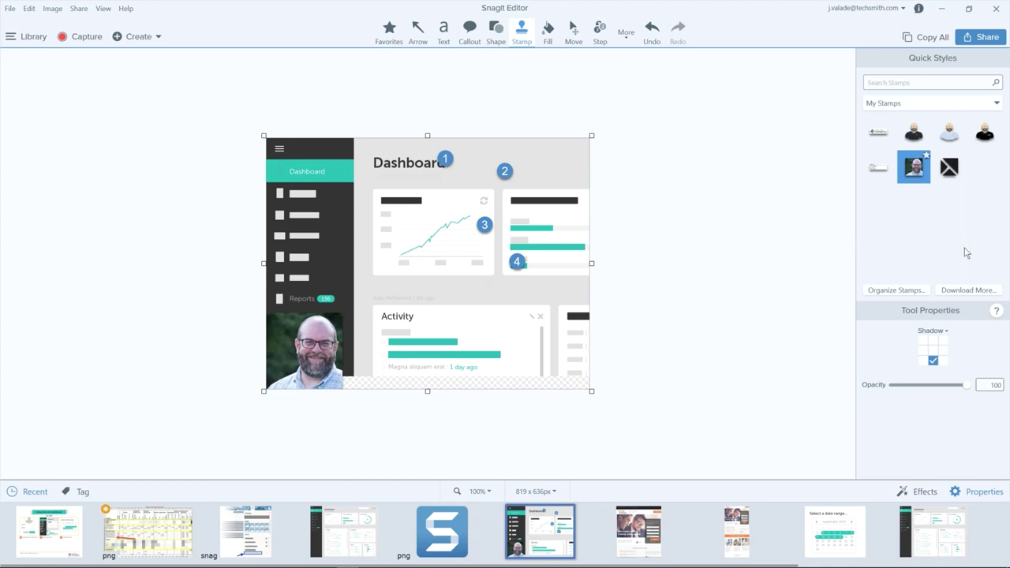
- Review the folders and stamps in the stamp organizer and close it
left_click(910, 292)
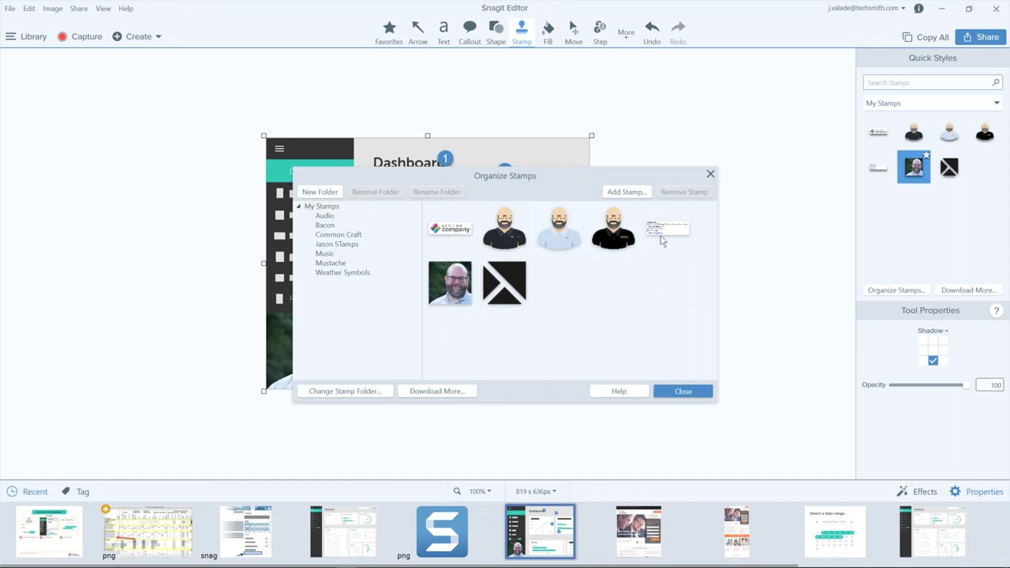
left_click(709, 175)
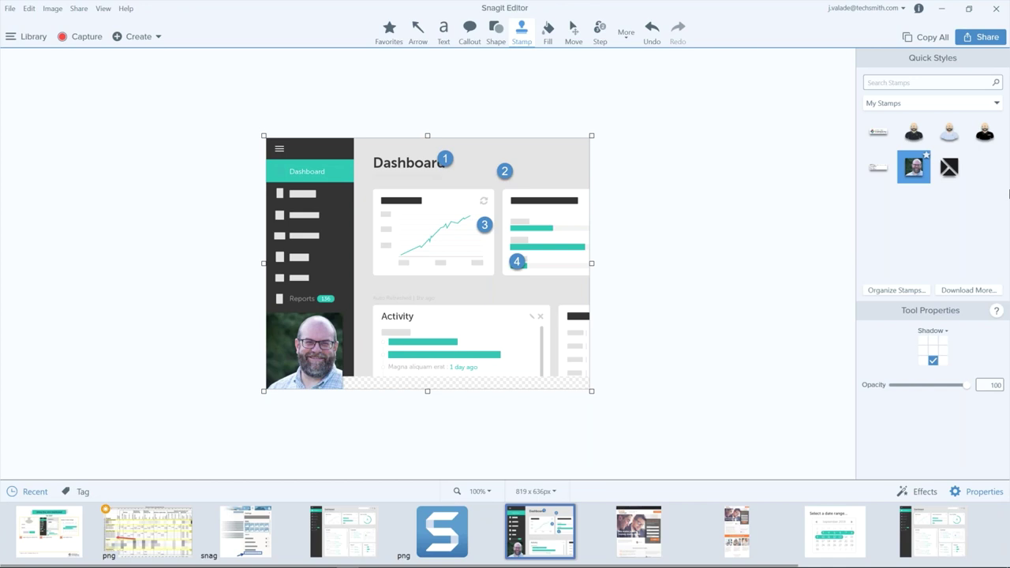
- Open the ACME Brands Style Guide image from the library's December 2019 captures
left_click(8, 39)
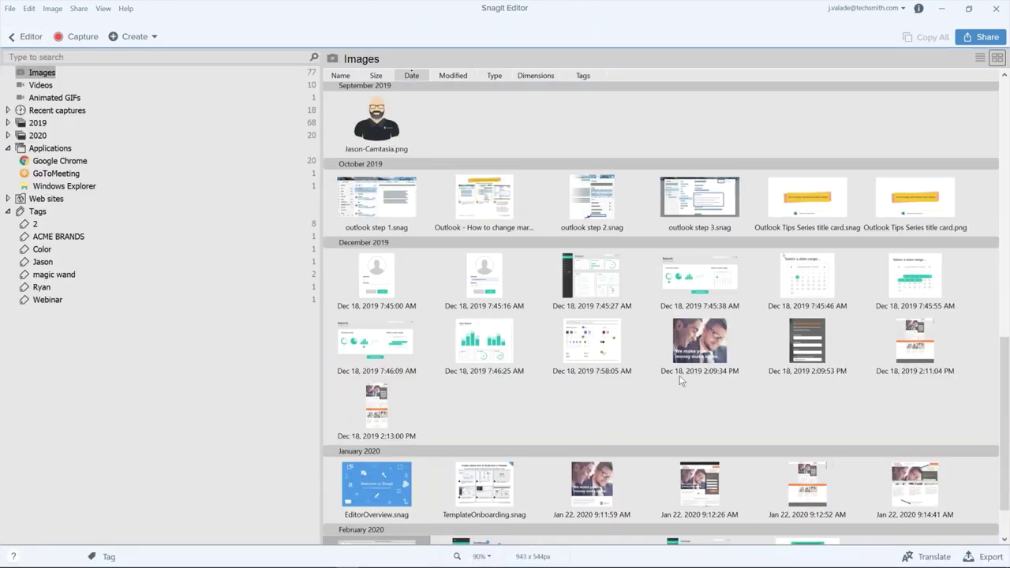
double_click(589, 335)
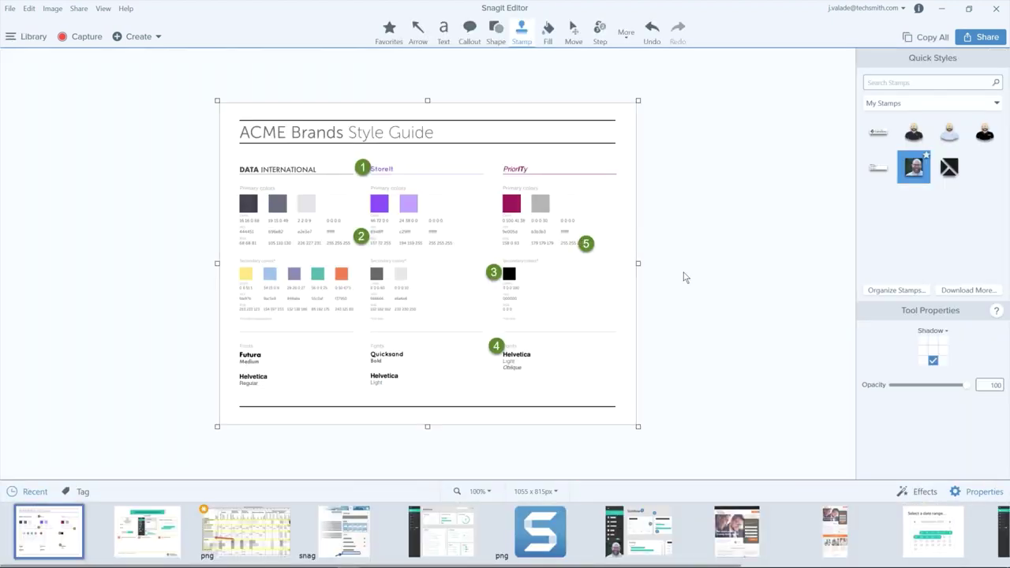
- Delete green step markers 1 to 5 from the style guide
left_click(573, 31)
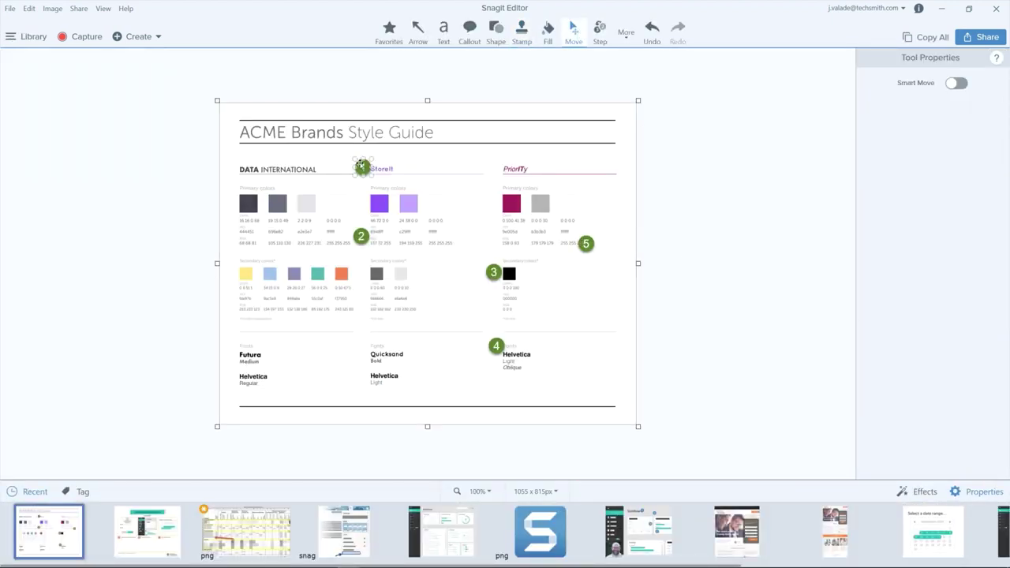
left_click(362, 166)
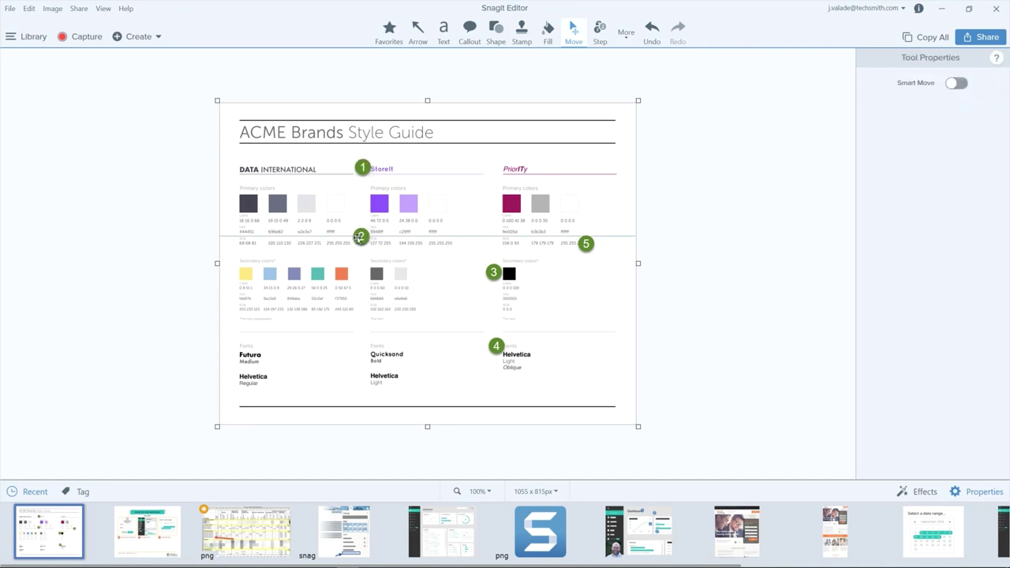
left_click(360, 235)
left_click(354, 238)
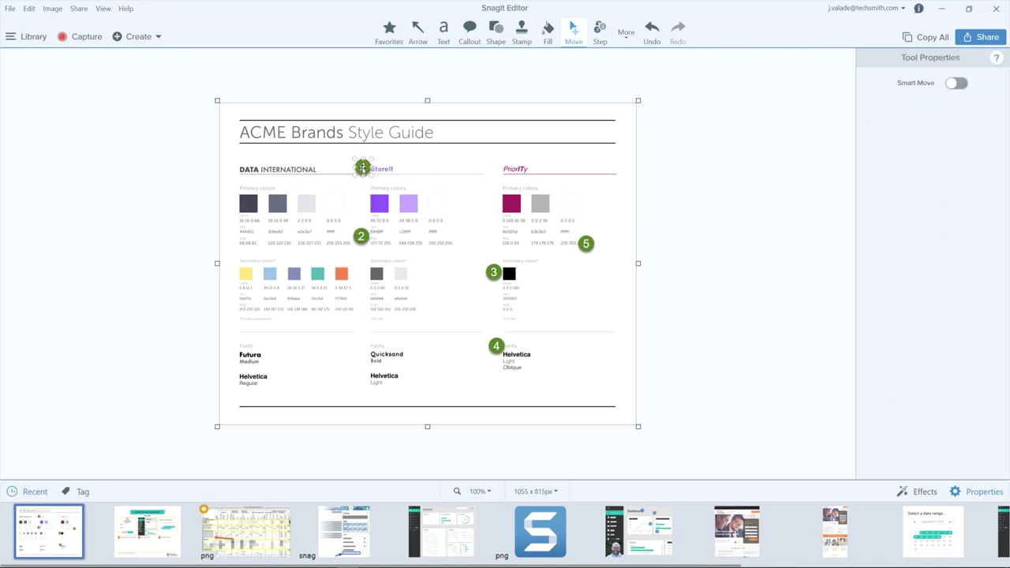
left_click(361, 235)
key("Delete")
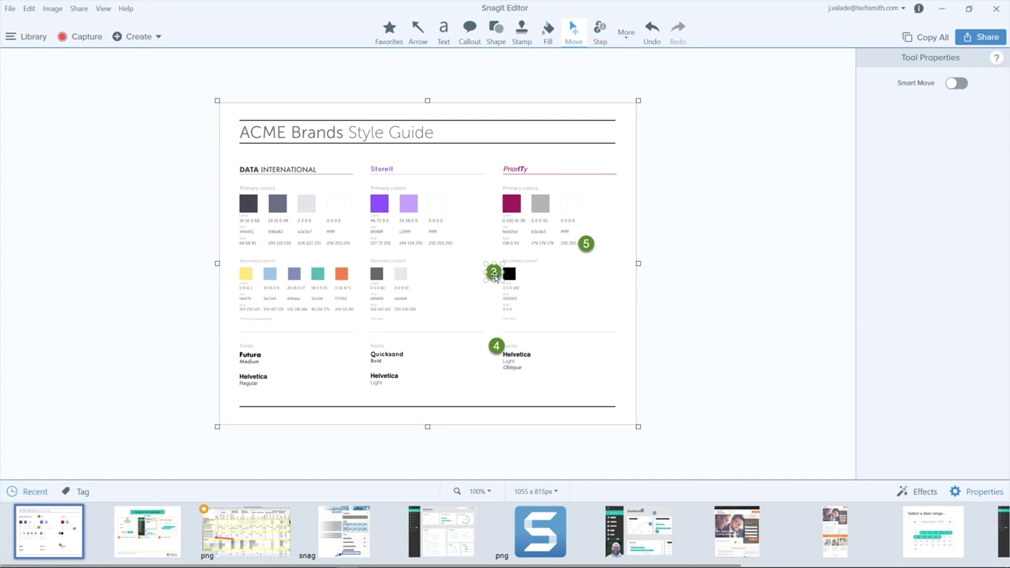
left_click(493, 272)
key("Delete")
left_click(584, 243)
key("Delete")
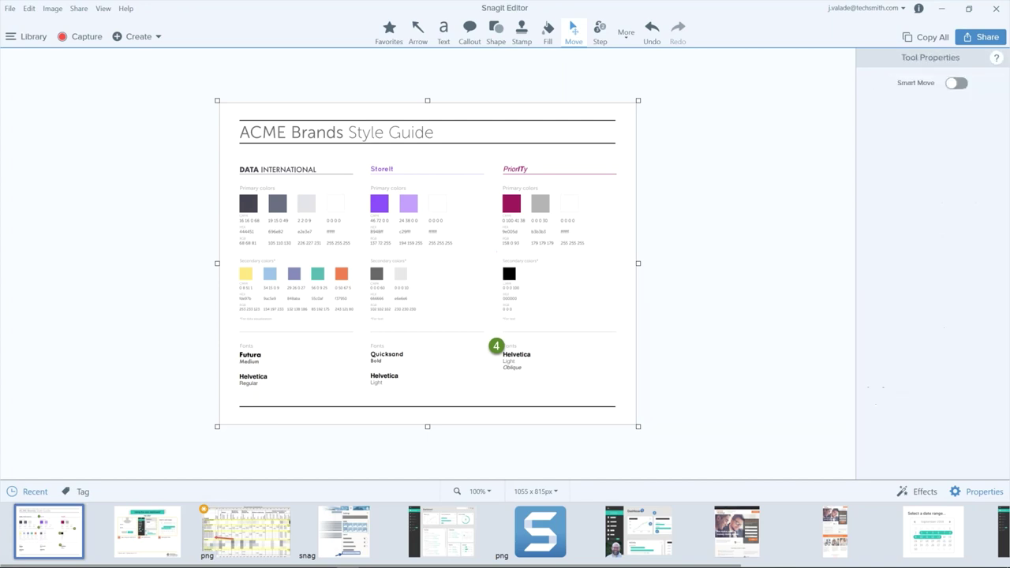
left_click(495, 346)
key("Delete")
- Start a new callout theme named PriorITy and sample its first color from the magenta PriorITy primary swatch
left_click(469, 32)
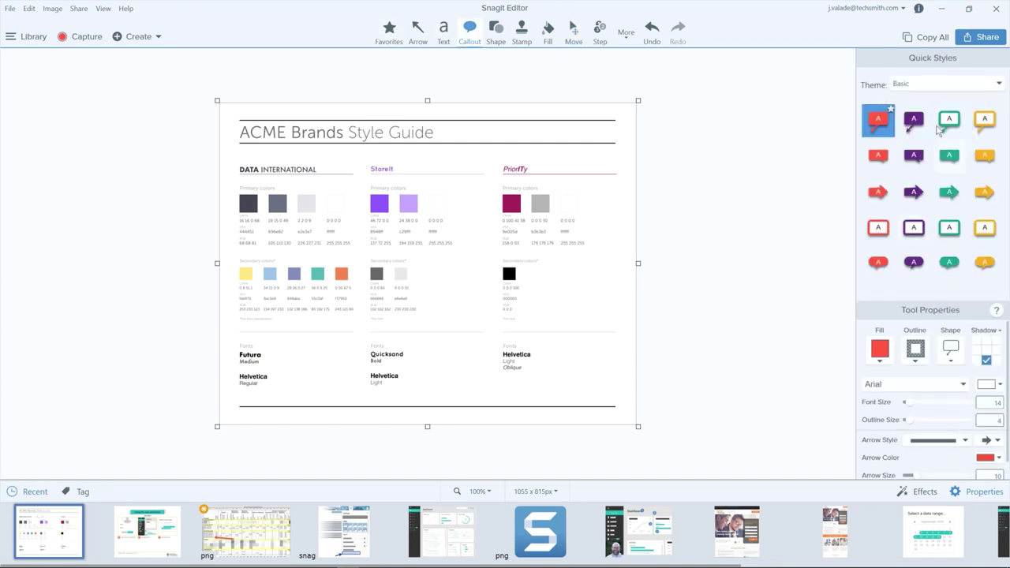
left_click(1000, 84)
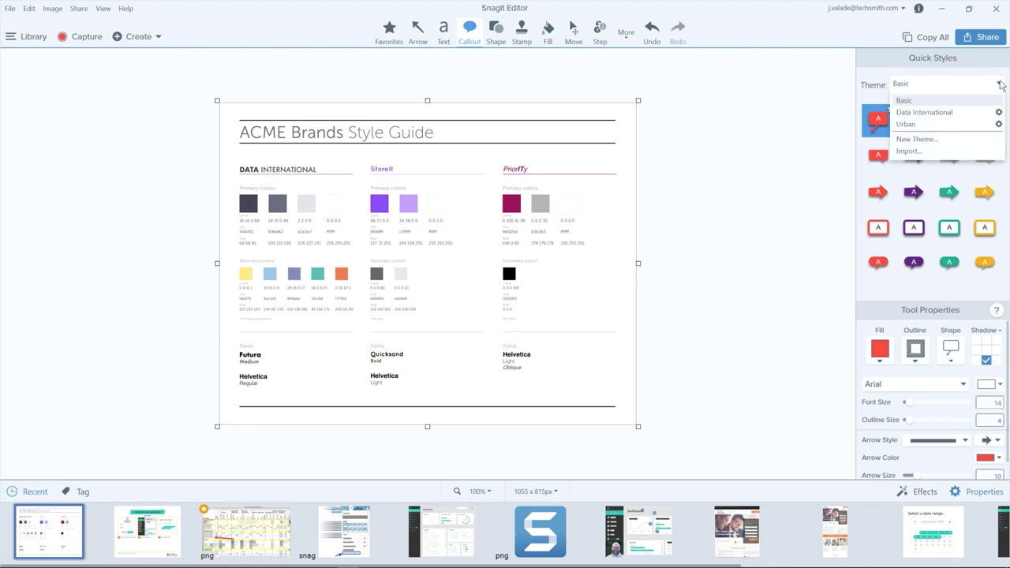
left_click(917, 139)
left_click_drag(515, 164, 712, 156)
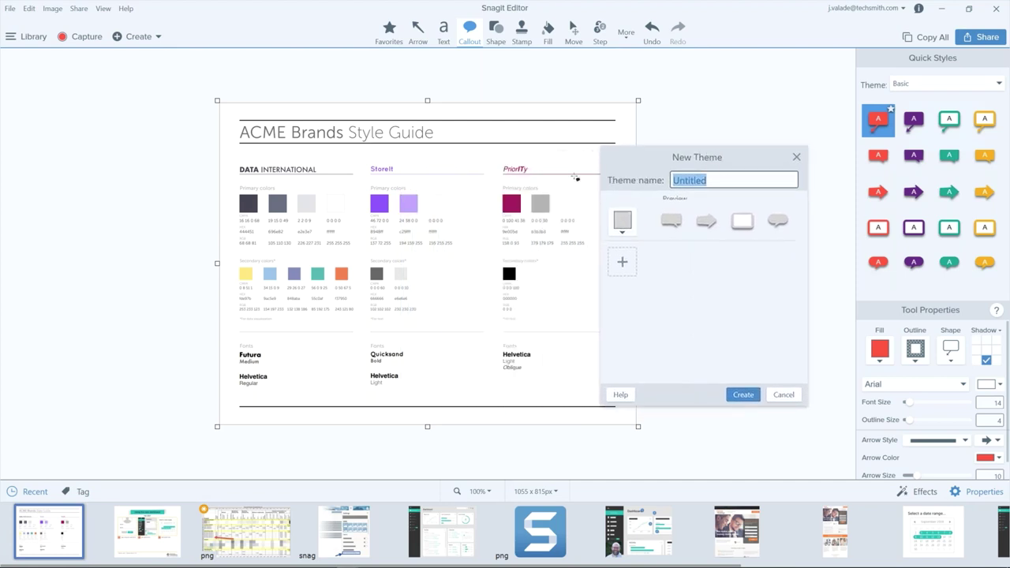
type("PriorITy")
left_click(625, 224)
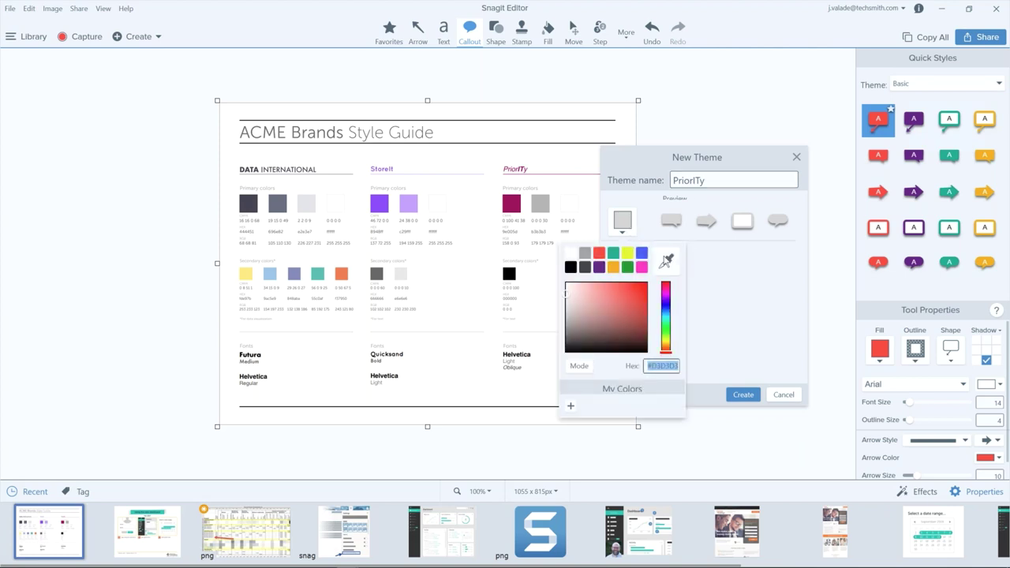
left_click(666, 260)
left_click(511, 203)
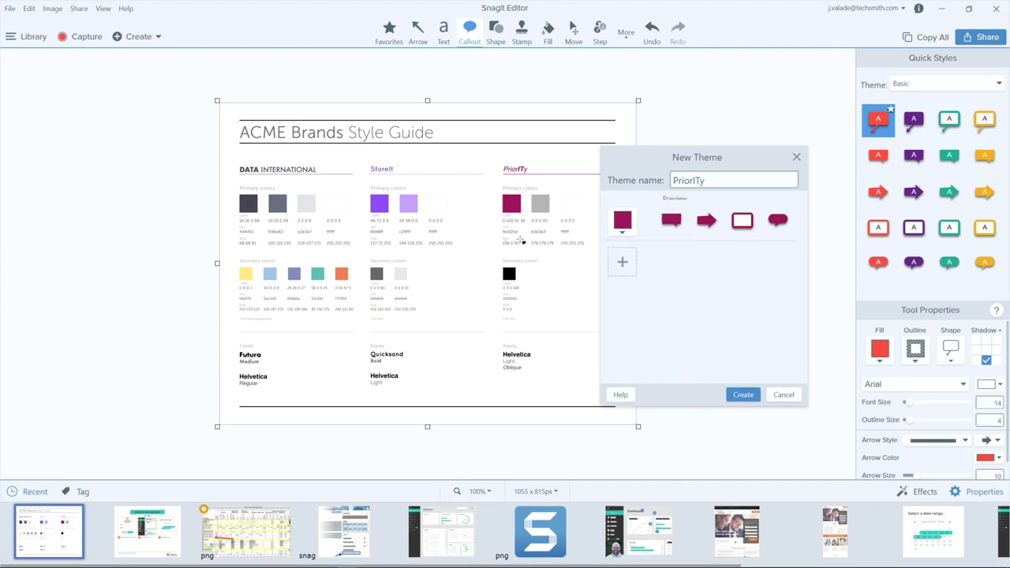
- Add second and third theme colors, sampling the gray and white PriorITy primary swatches
left_click(620, 263)
left_click(620, 264)
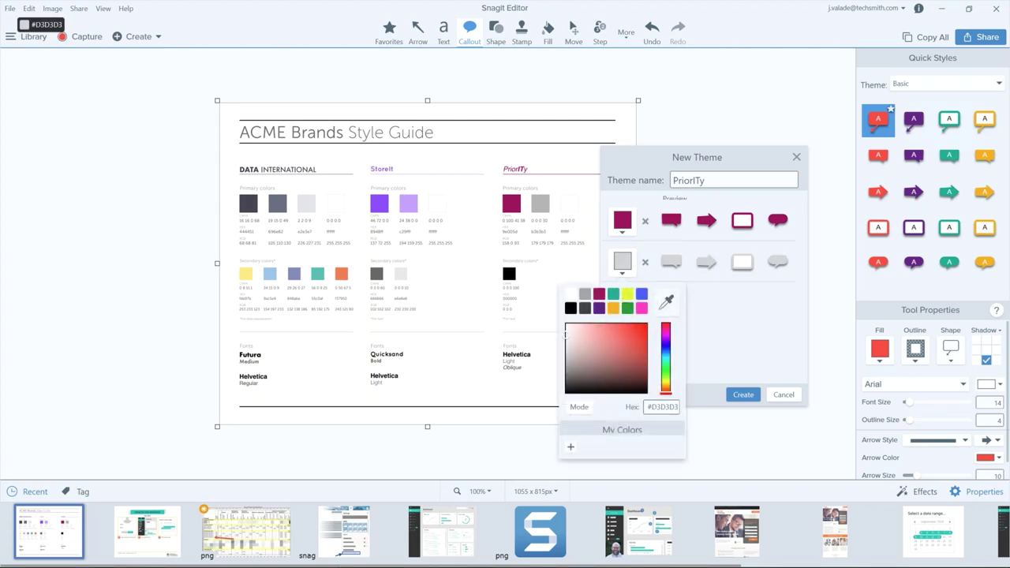
left_click(667, 300)
left_click(548, 199)
left_click(621, 302)
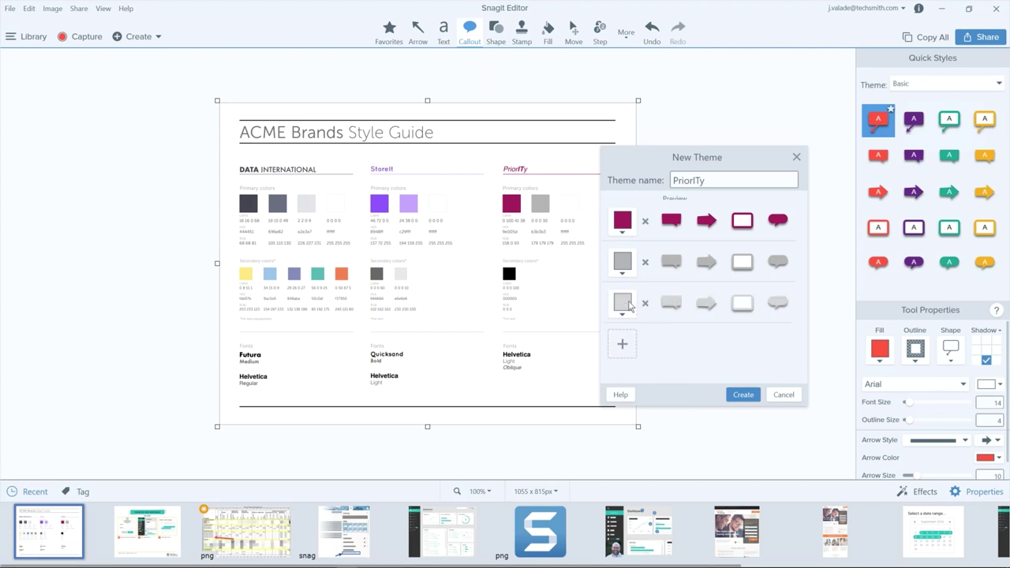
left_click(630, 309)
left_click(667, 342)
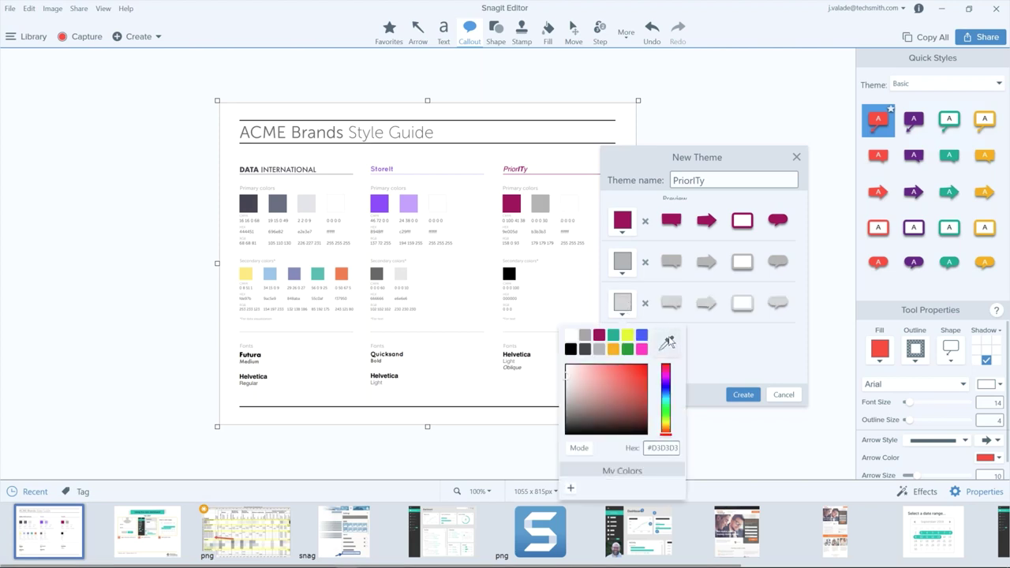
left_click(575, 206)
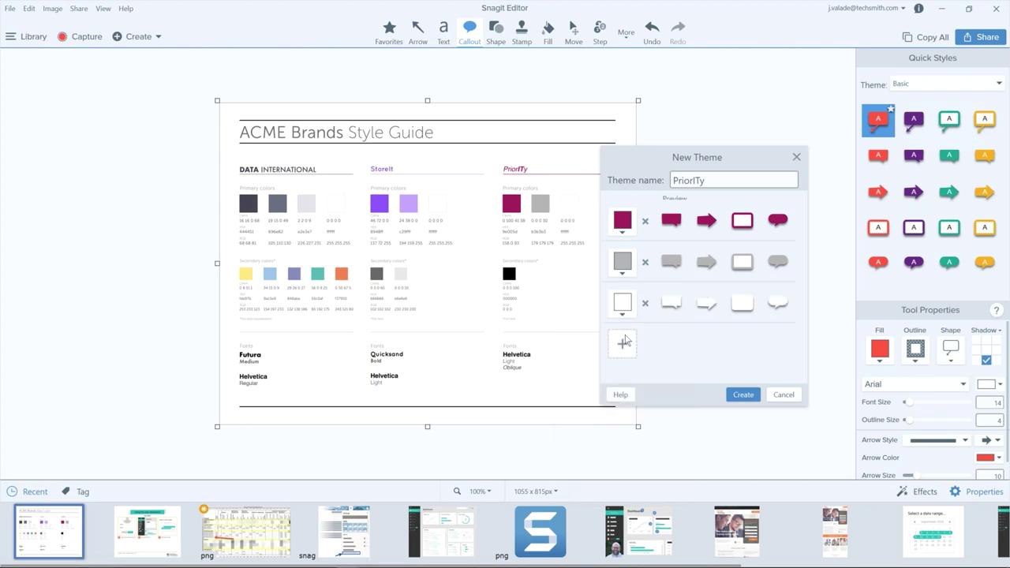
- Add black as the fourth theme color and create the PriorITy theme
left_click(622, 342)
left_click(629, 349)
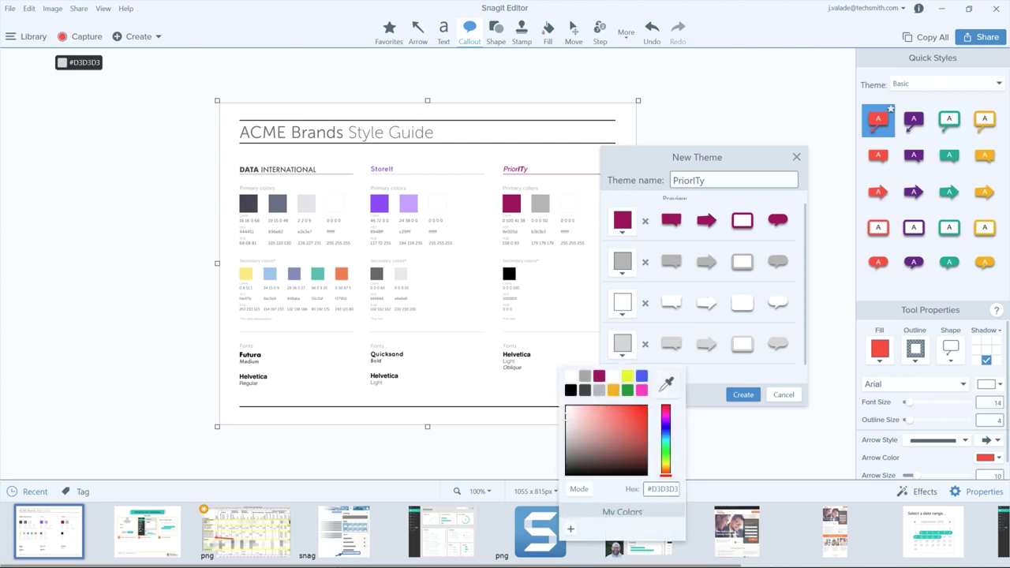
left_click(570, 389)
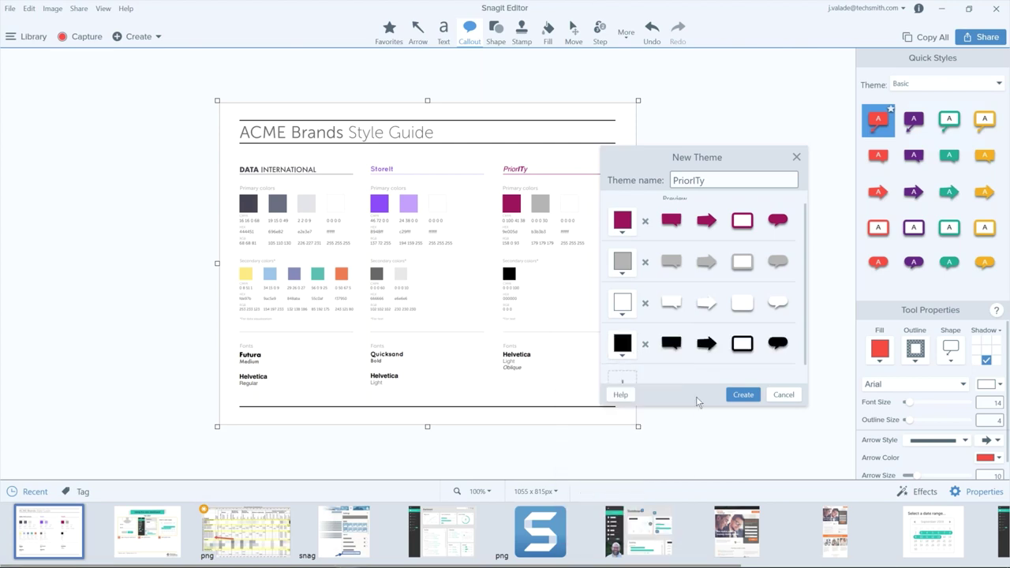
left_click(743, 395)
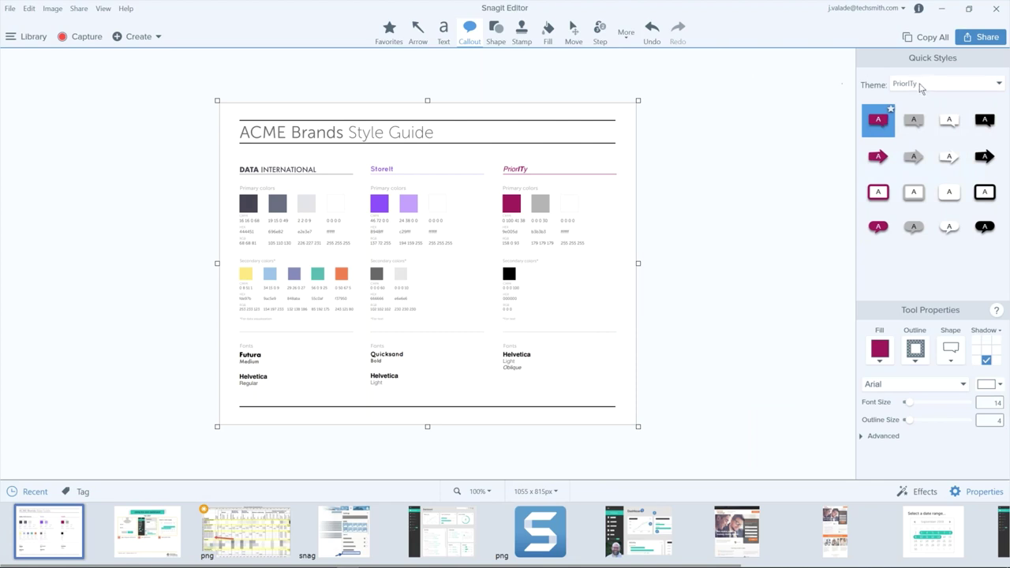
- Check the PriorITy theme's quick styles for the Text, Arrow and Shape tools
left_click(442, 33)
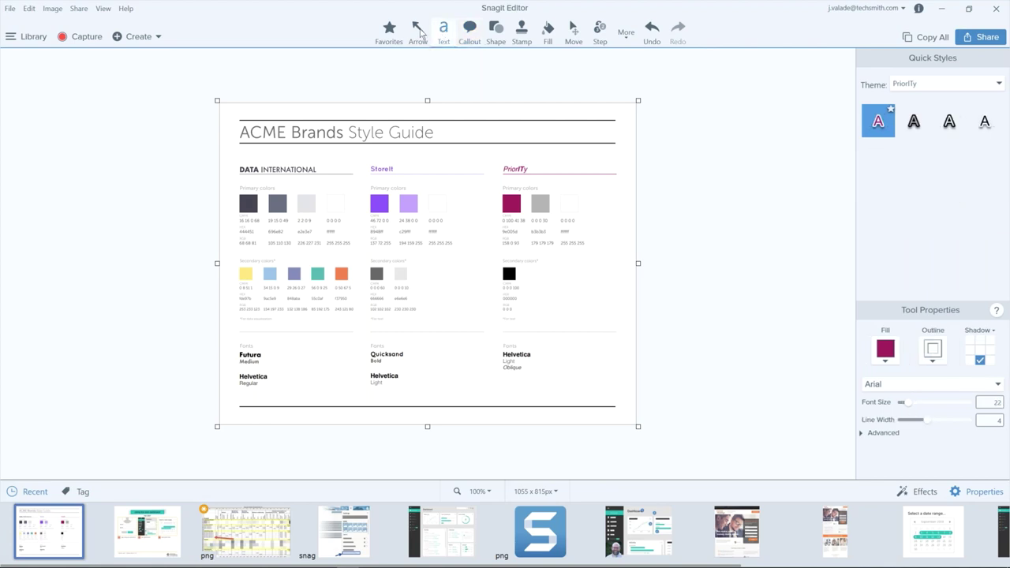
left_click(419, 31)
left_click(493, 30)
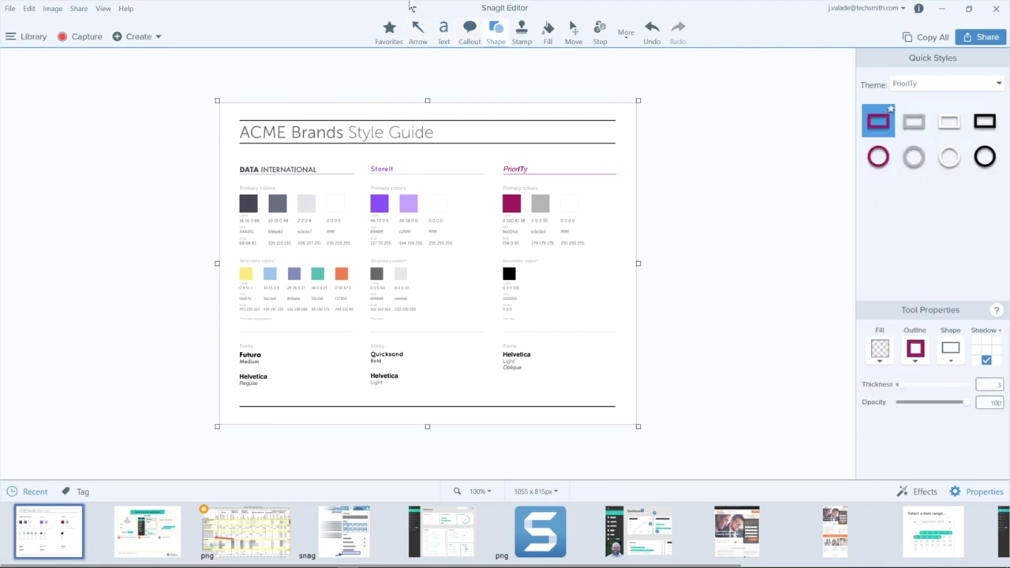
- Compare the Shape tool's quick styles in the Basic, Urban and Data International themes, ending back on PriorITy
left_click(920, 84)
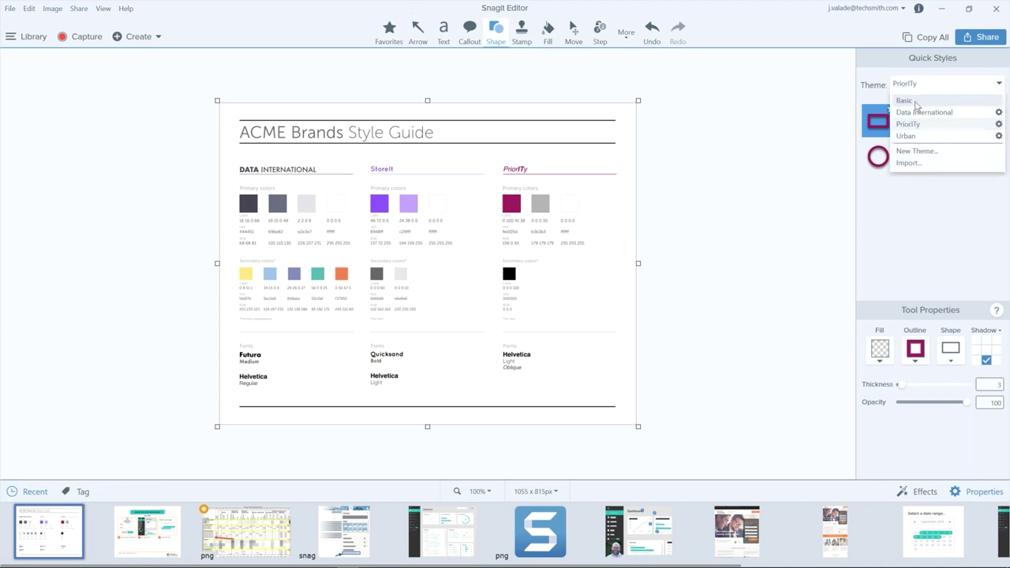
left_click(917, 101)
left_click(914, 89)
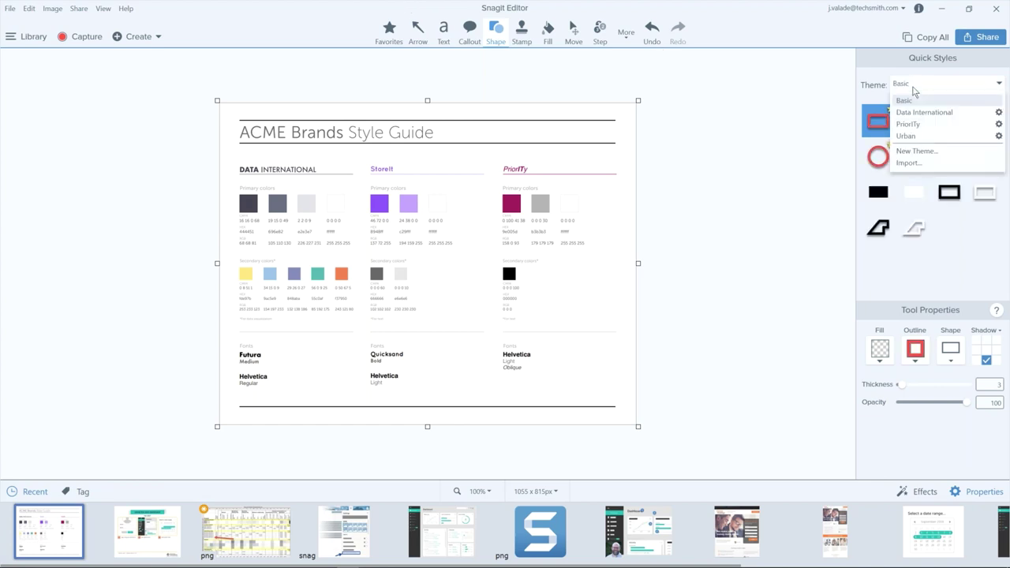
left_click(911, 136)
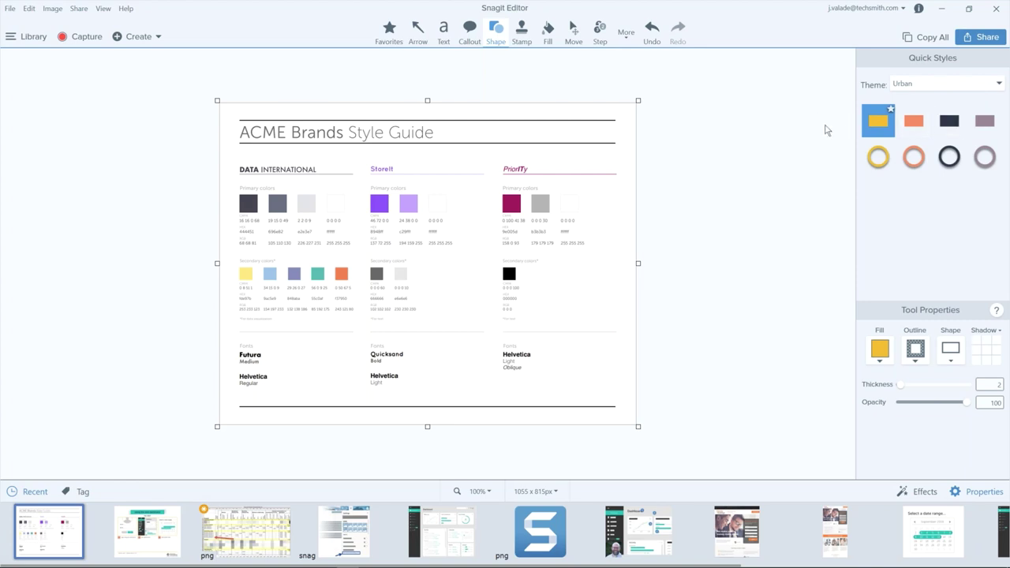
left_click(934, 85)
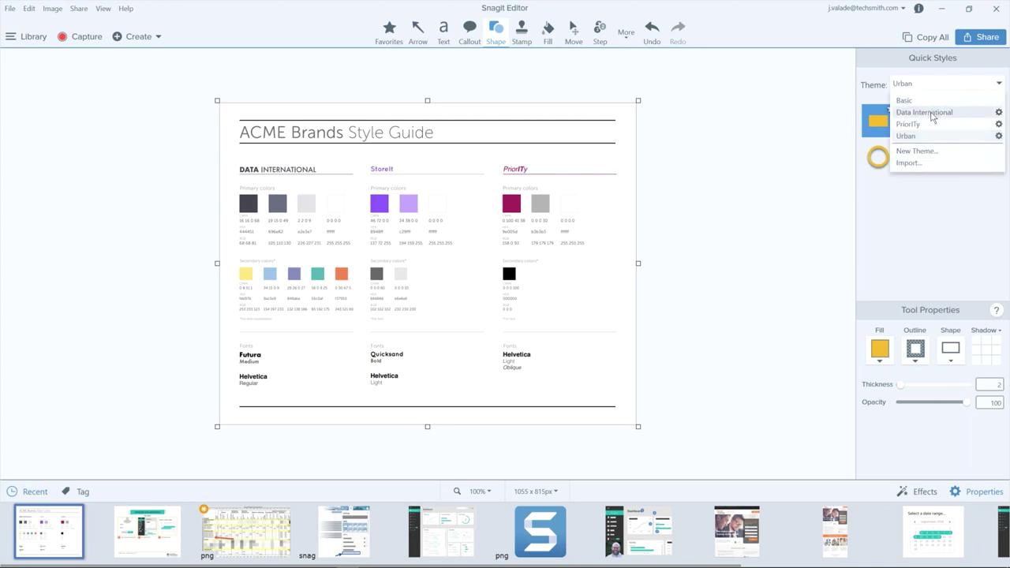
left_click(933, 117)
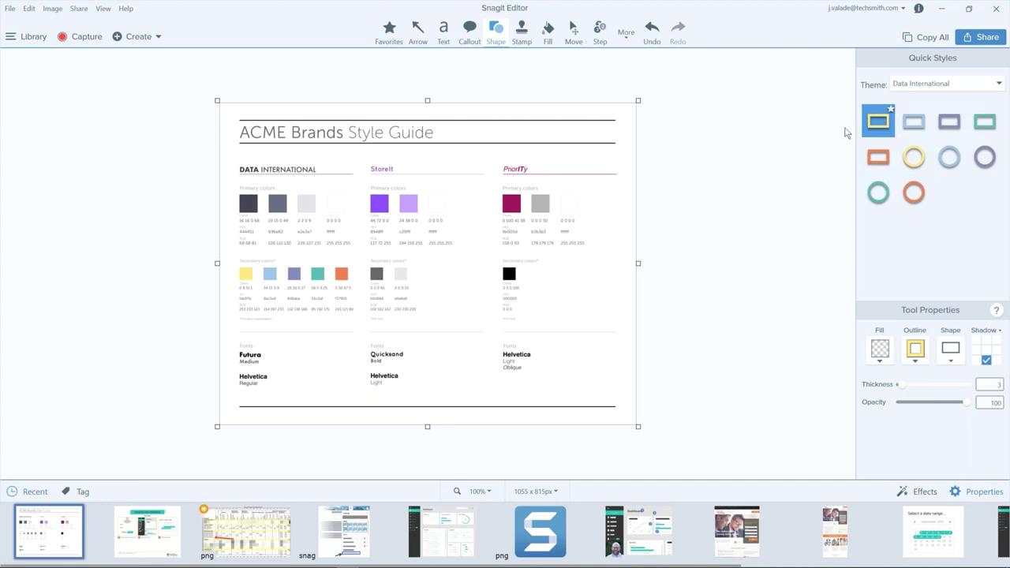
left_click(921, 90)
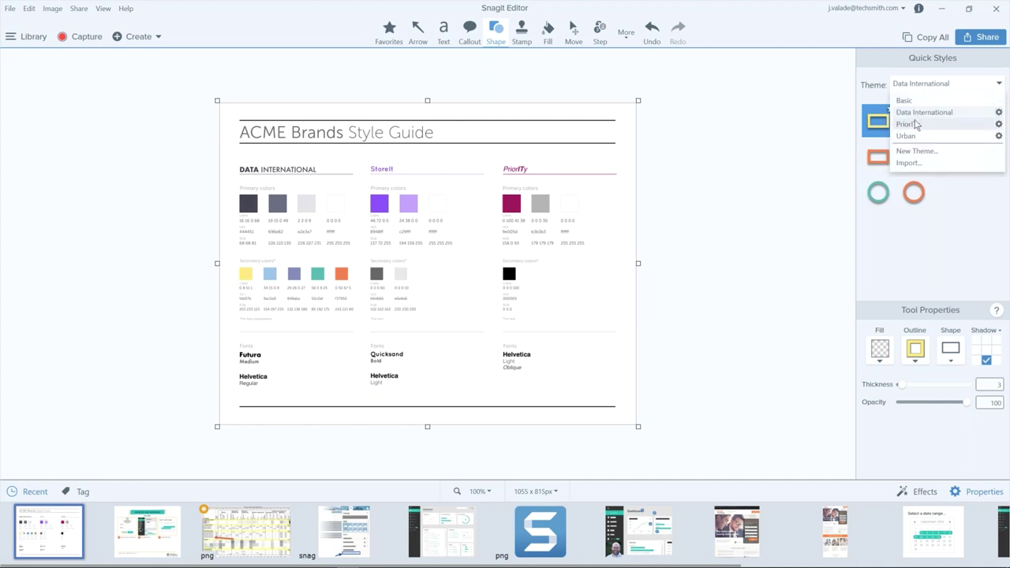
left_click(907, 124)
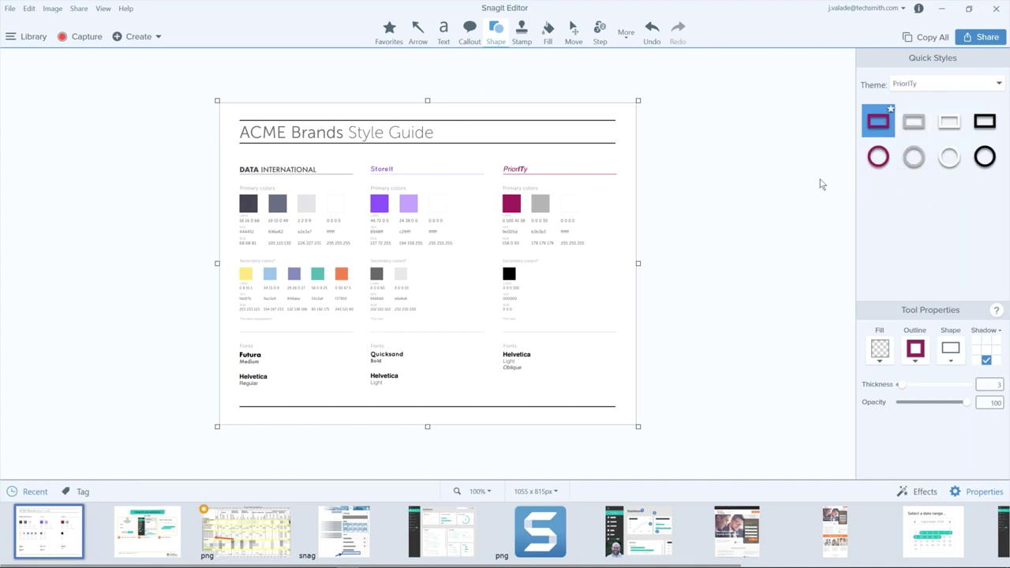
- Show the edit, duplicate, export and delete options of the PriorITy callout theme, closing them without choosing any
left_click(469, 32)
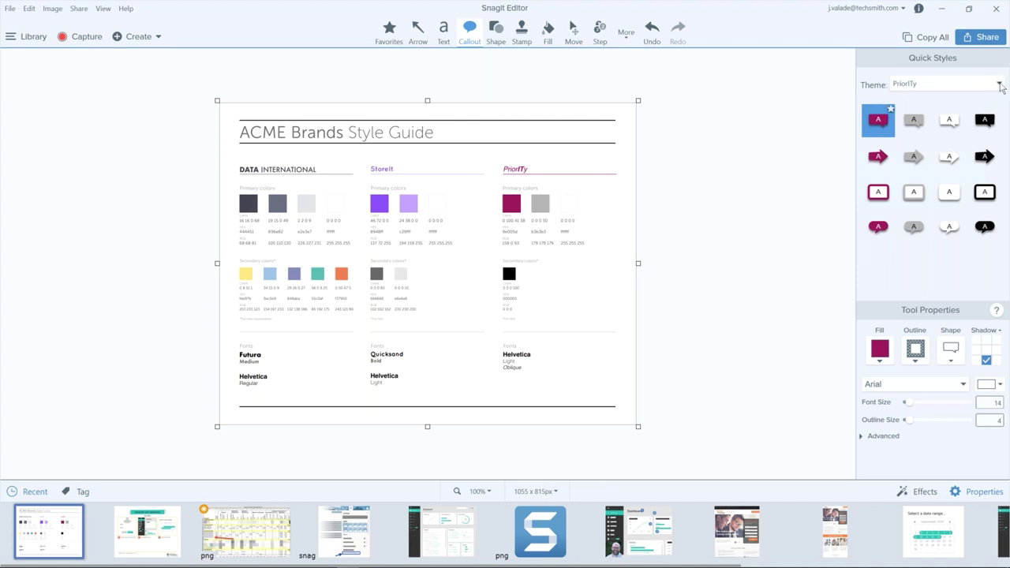
left_click(998, 85)
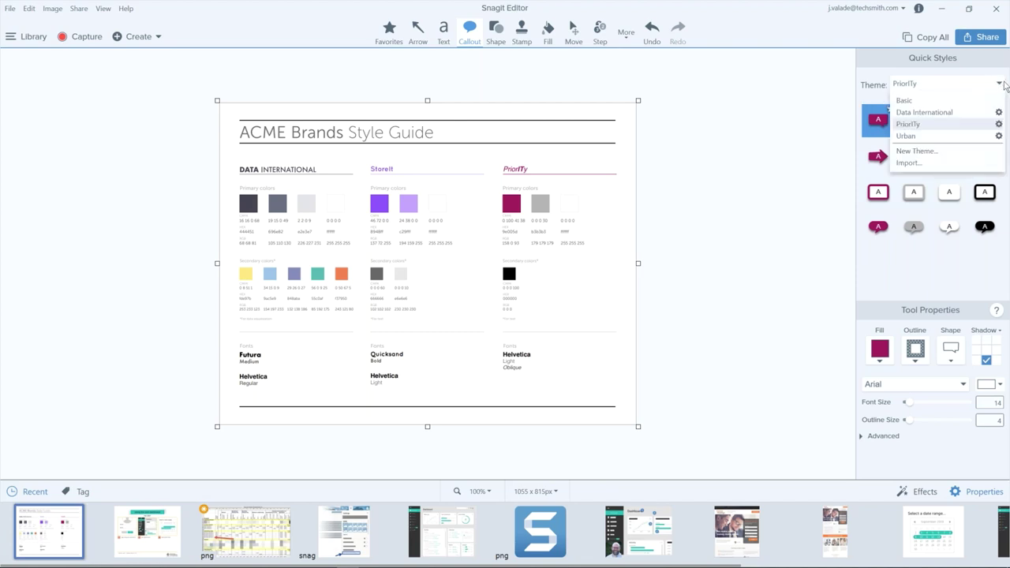
left_click(998, 125)
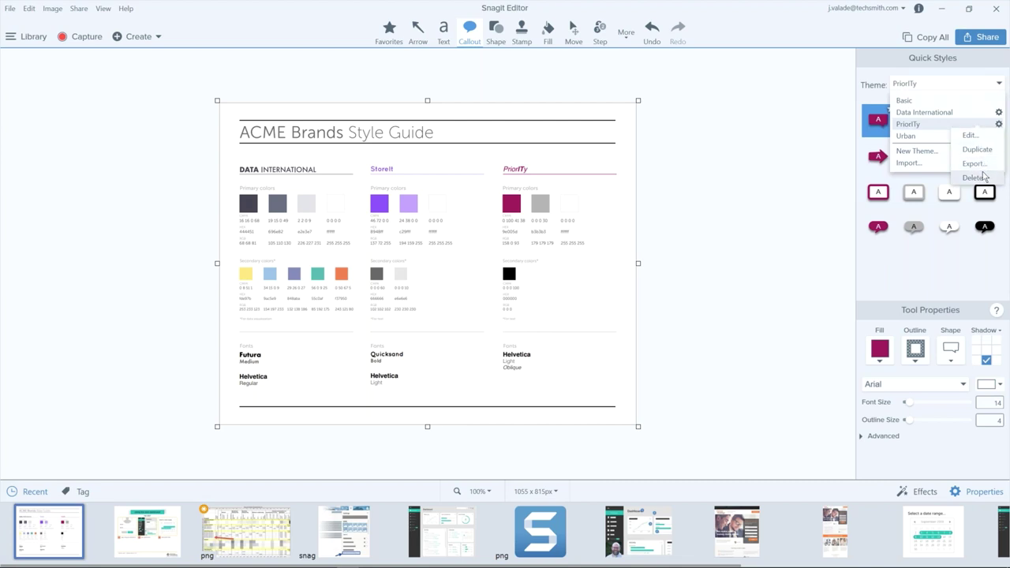
left_click(941, 89)
left_click(941, 88)
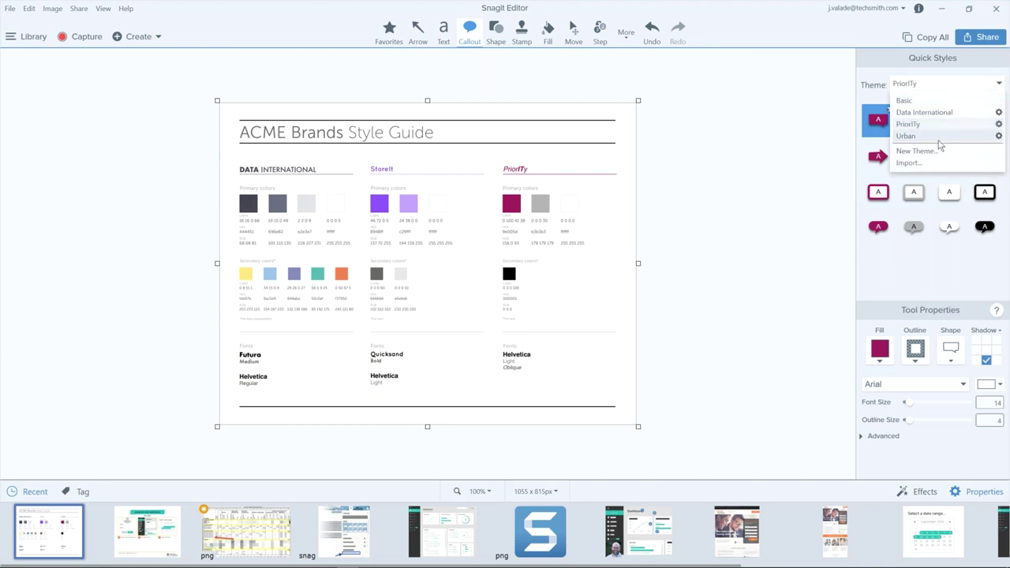
left_click(787, 201)
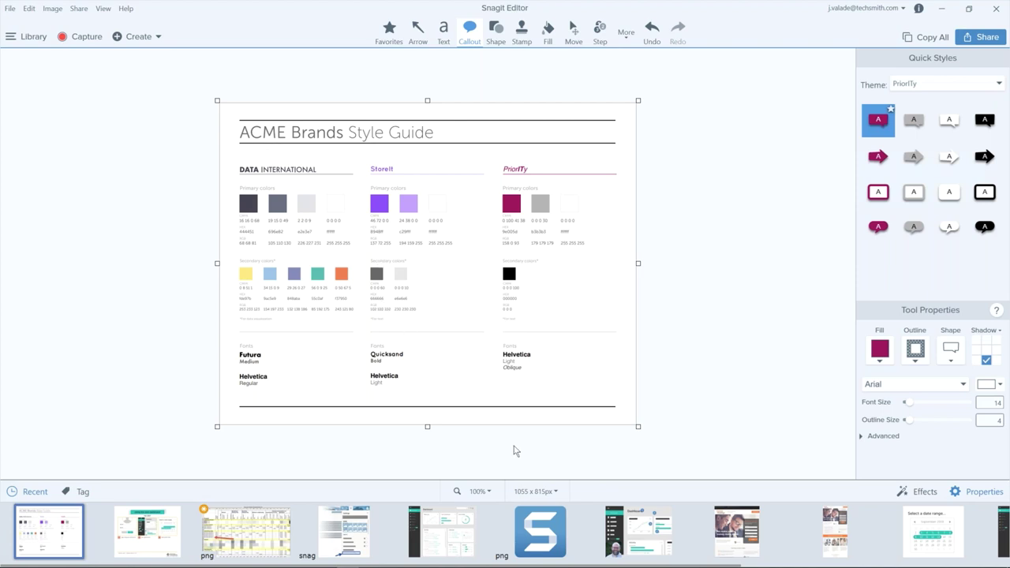
- Open the tall Fidelity Holdings page capture and apply a smooth blur at intensity 75 over its hero photo and form
left_click(842, 534)
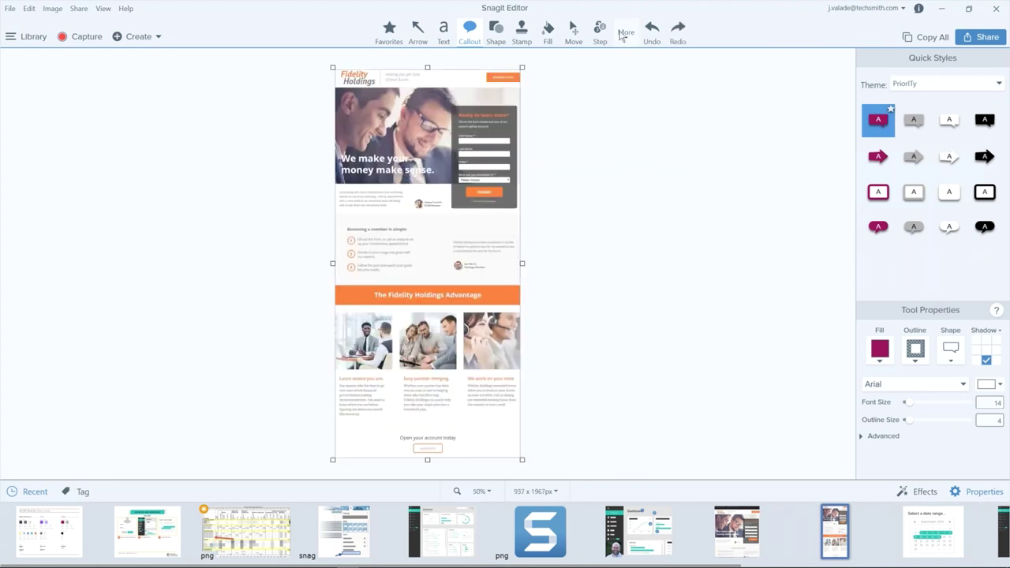
left_click(623, 33)
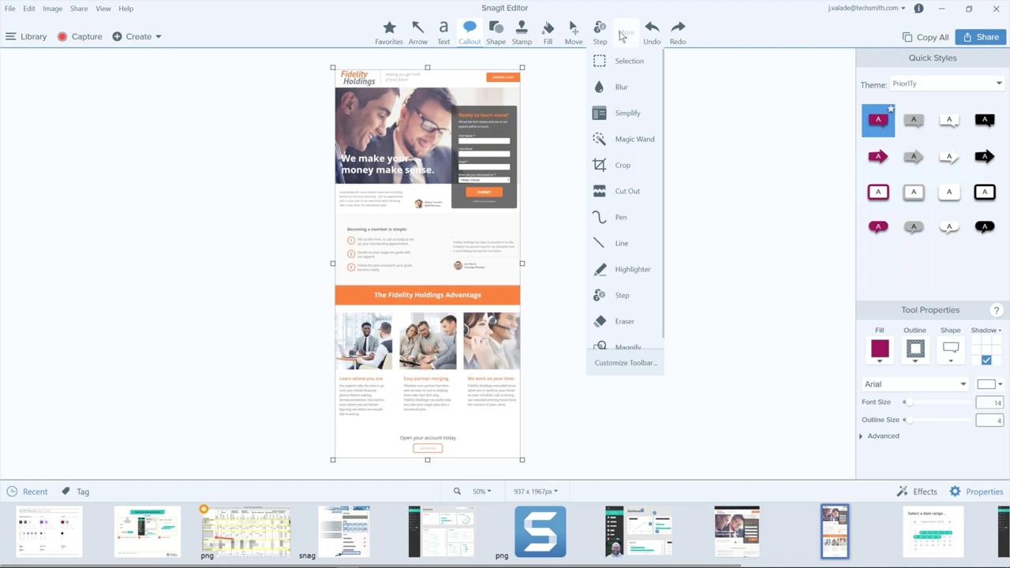
left_click(626, 90)
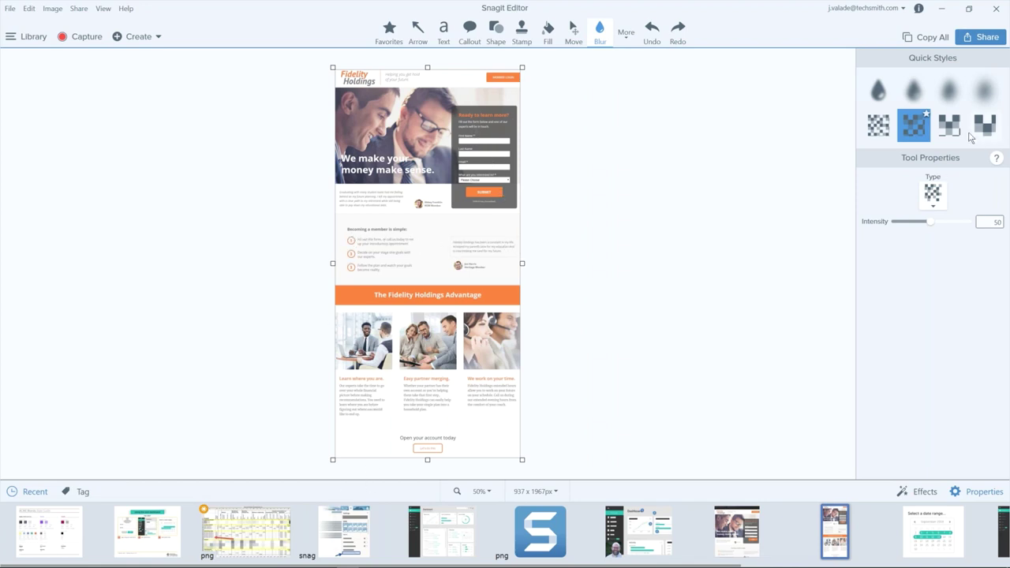
left_click(956, 99)
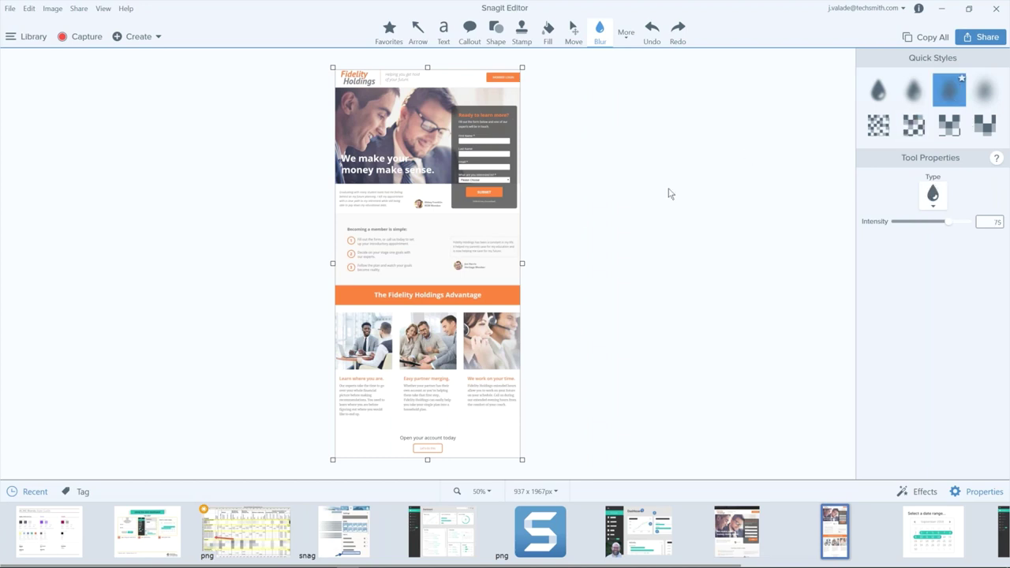
left_click_drag(520, 219, 336, 89)
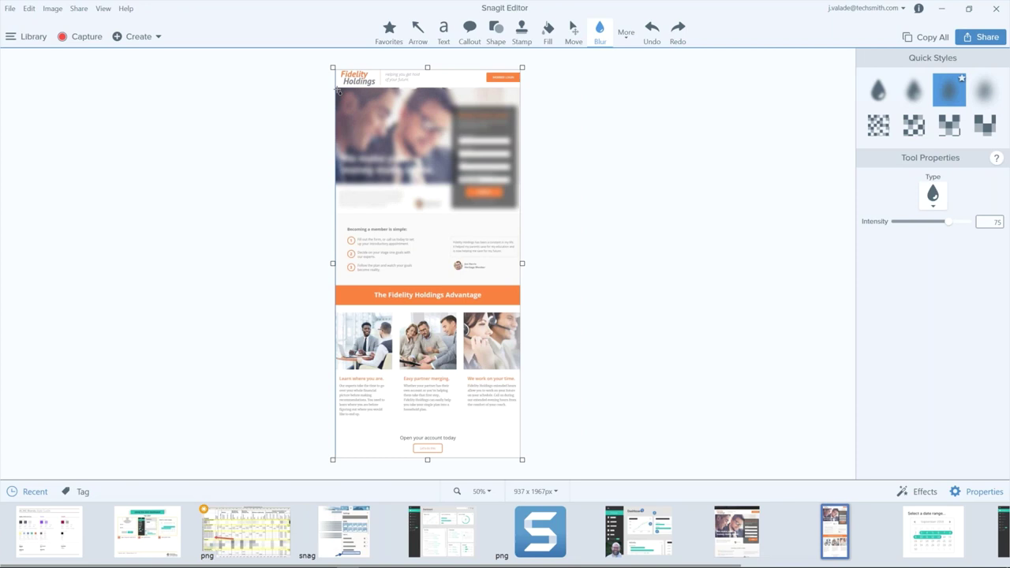
- Blur the page from the orange Advantage banner down to full width, and extend the upper blur to the page's top edge
left_click_drag(343, 292, 521, 458)
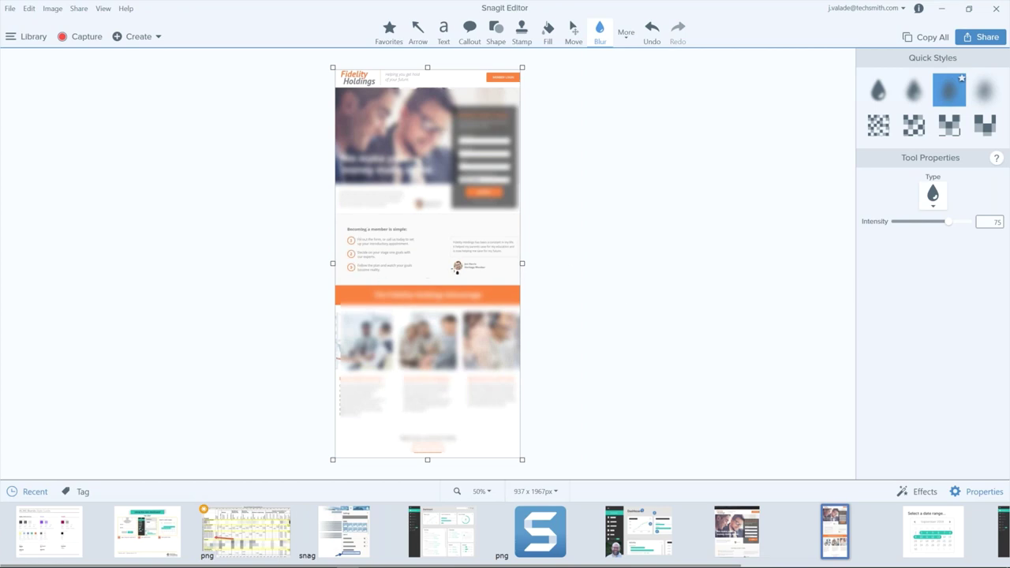
left_click(345, 364)
left_click_drag(342, 370, 335, 369)
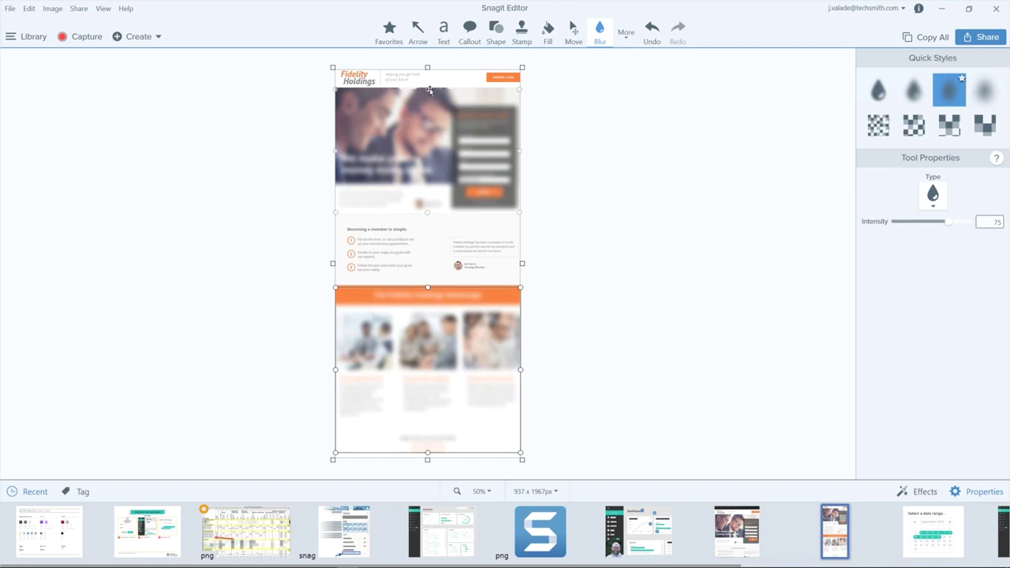
left_click_drag(429, 90, 429, 71)
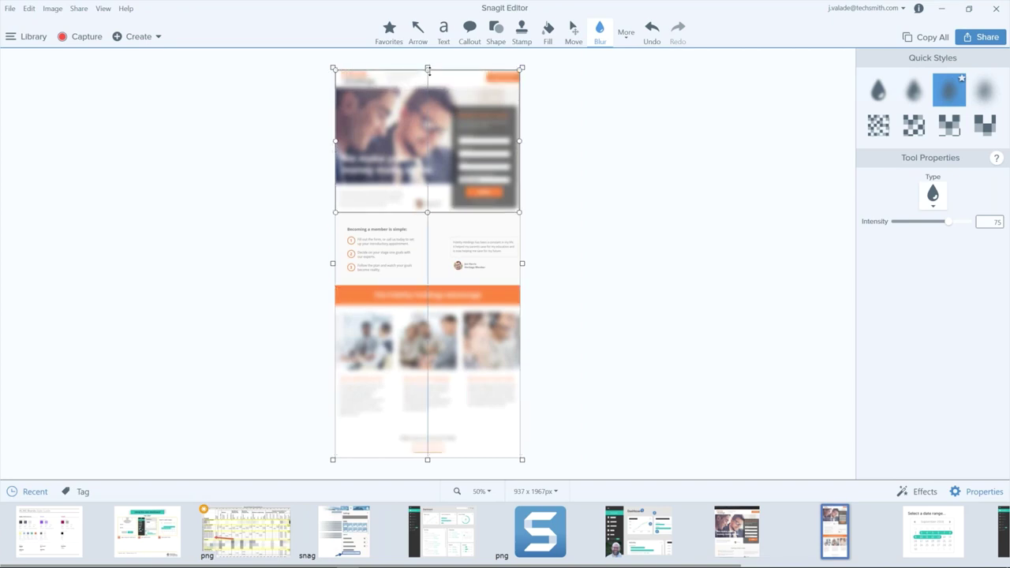
left_click(538, 179)
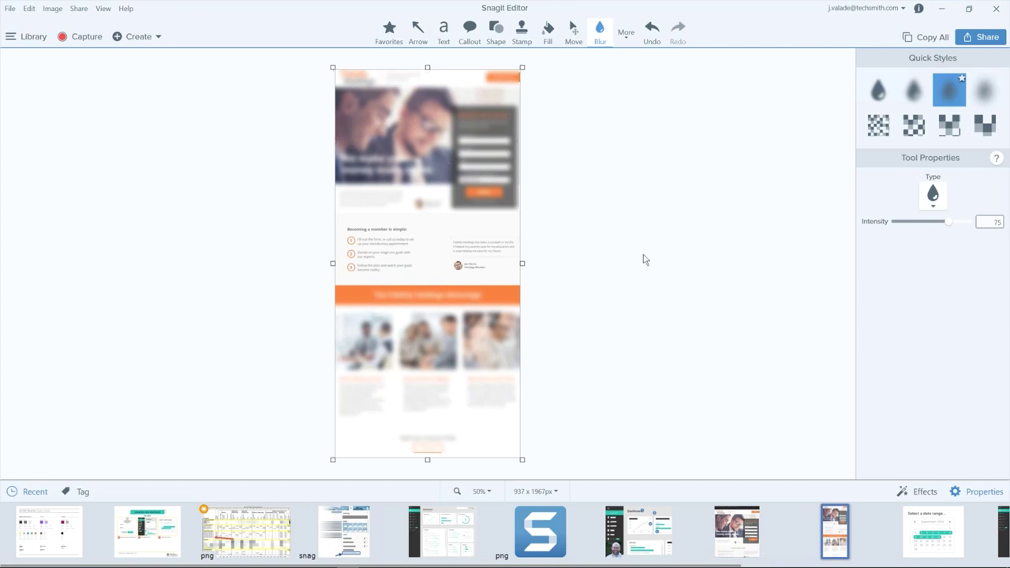
- Undo all the blurs on the Fidelity Holdings page capture
key("ctrl+z")
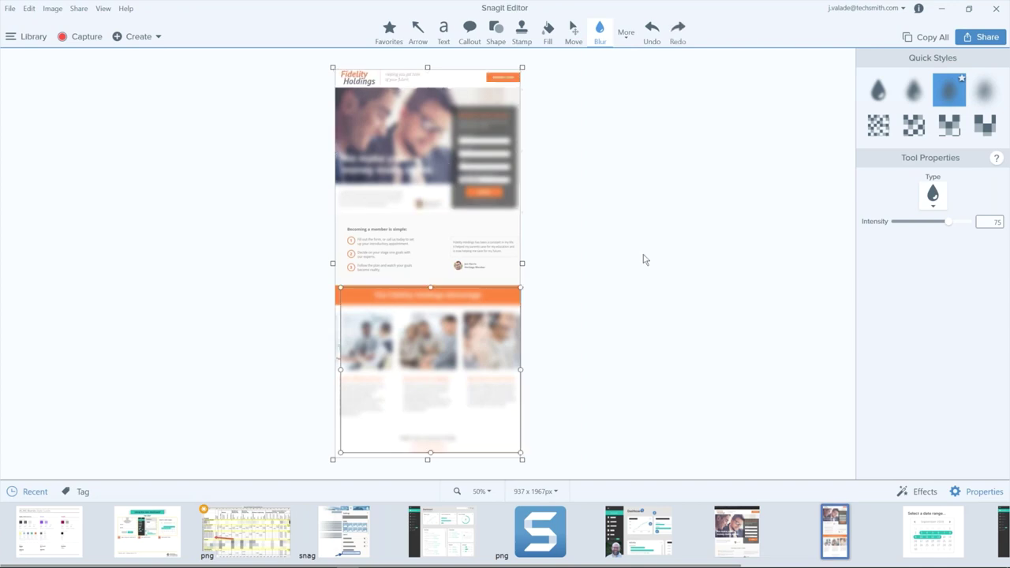
key("ctrl+z")
key("ctrl+z")
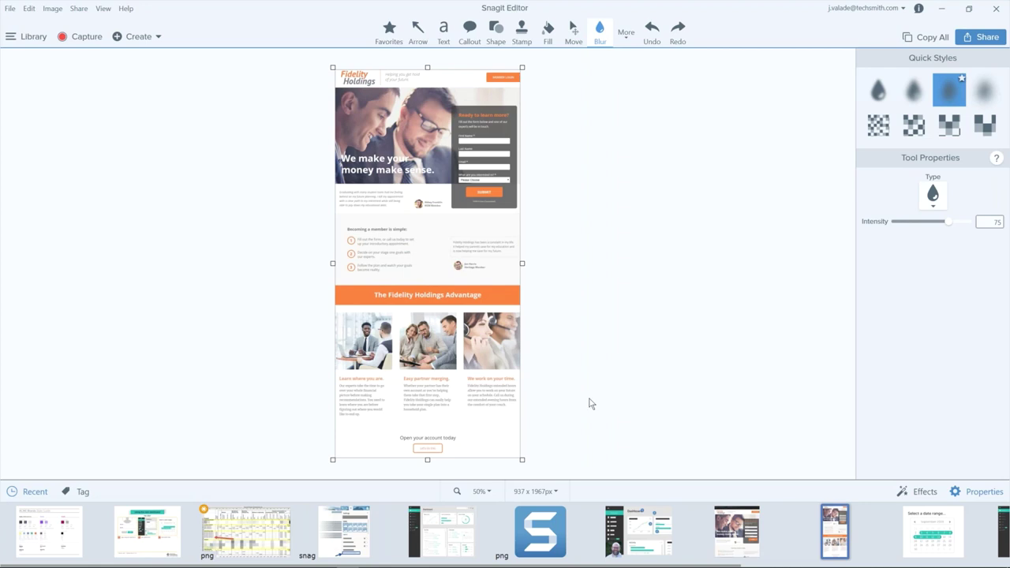
- Open the StoreIt logo image, undo its background removal and clear the remaining selection
mouse_move(570, 530)
scroll(570, 530, "down", 5)
left_click(862, 532)
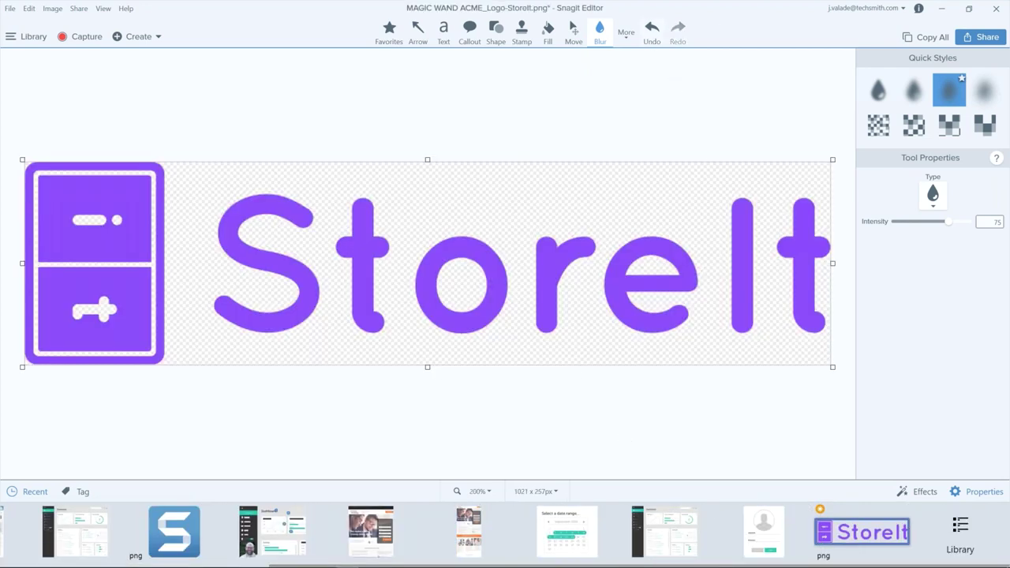
key("ctrl+z")
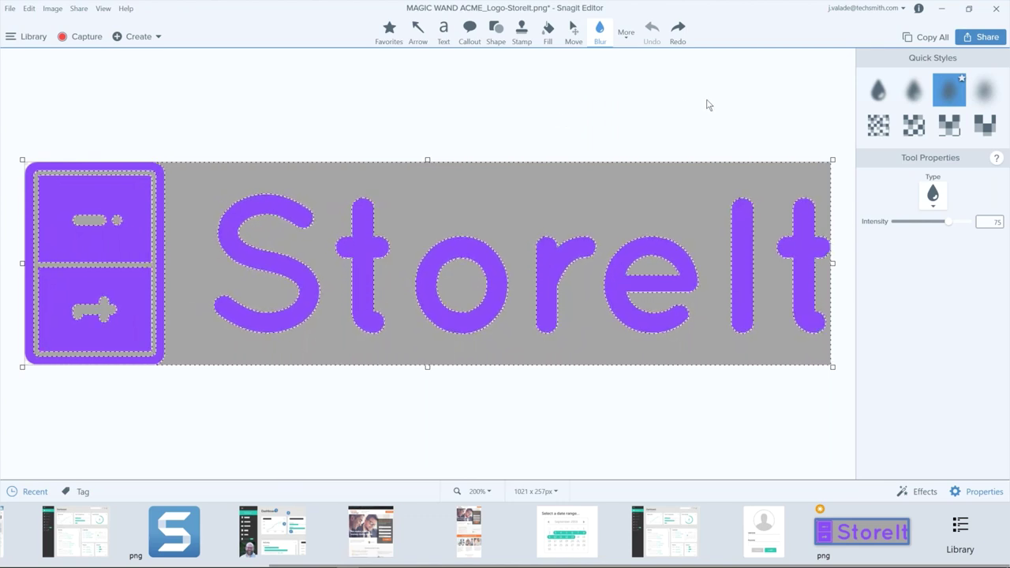
left_click(574, 31)
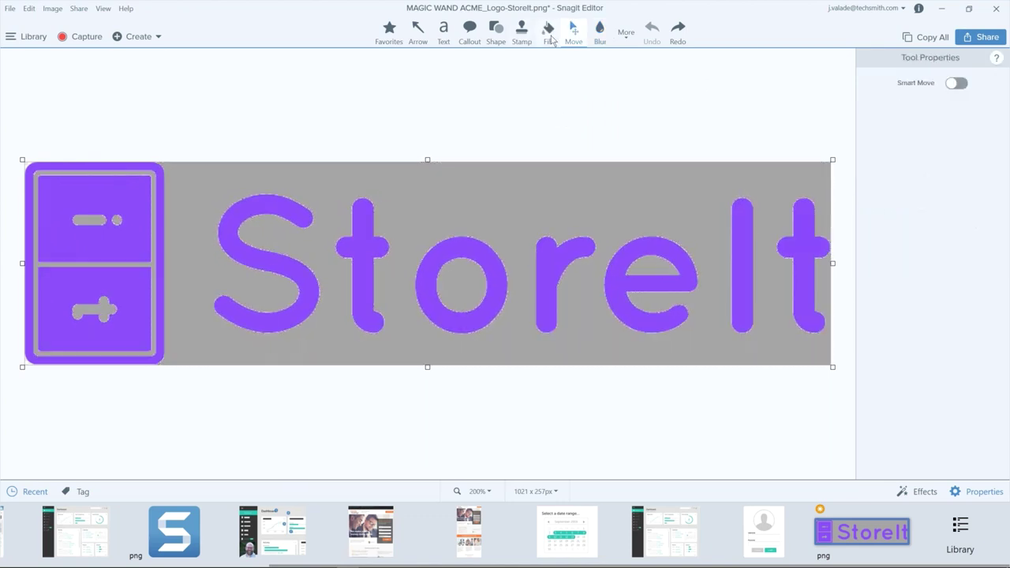
- Fill every letter of the word StoreIt with the PriorITy theme's magenta
left_click(550, 37)
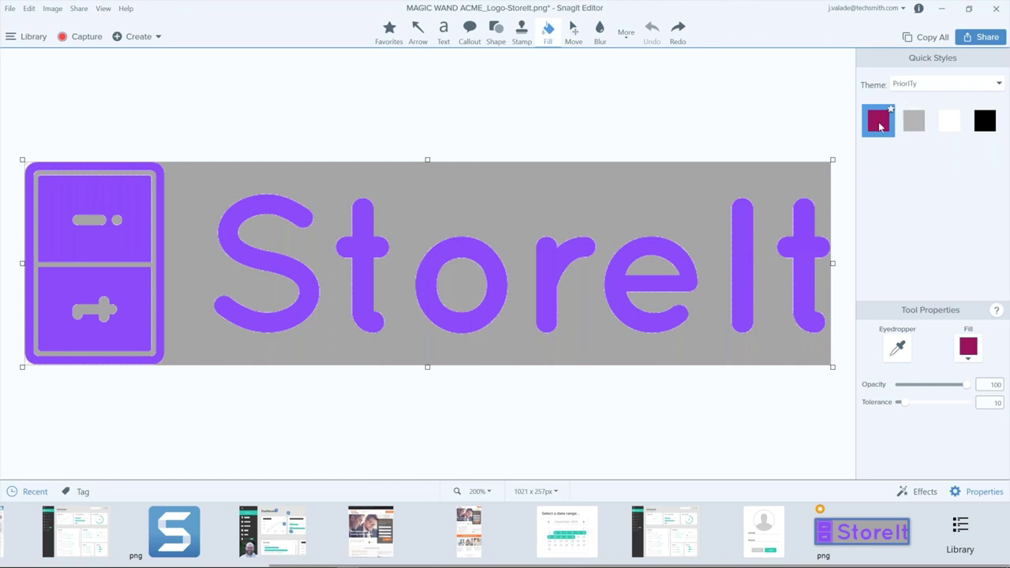
left_click(815, 217)
left_click(741, 221)
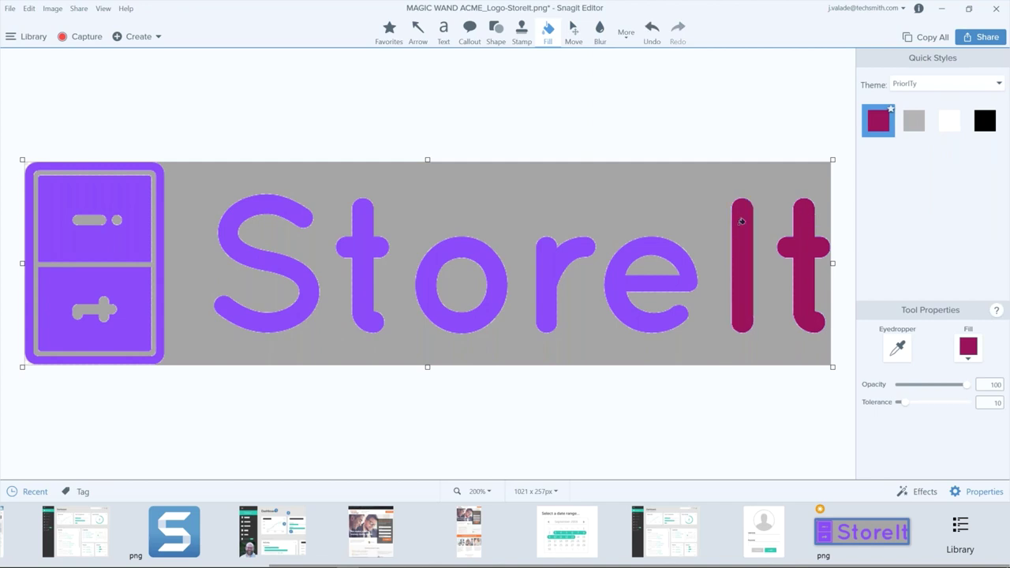
left_click(681, 260)
left_click(565, 247)
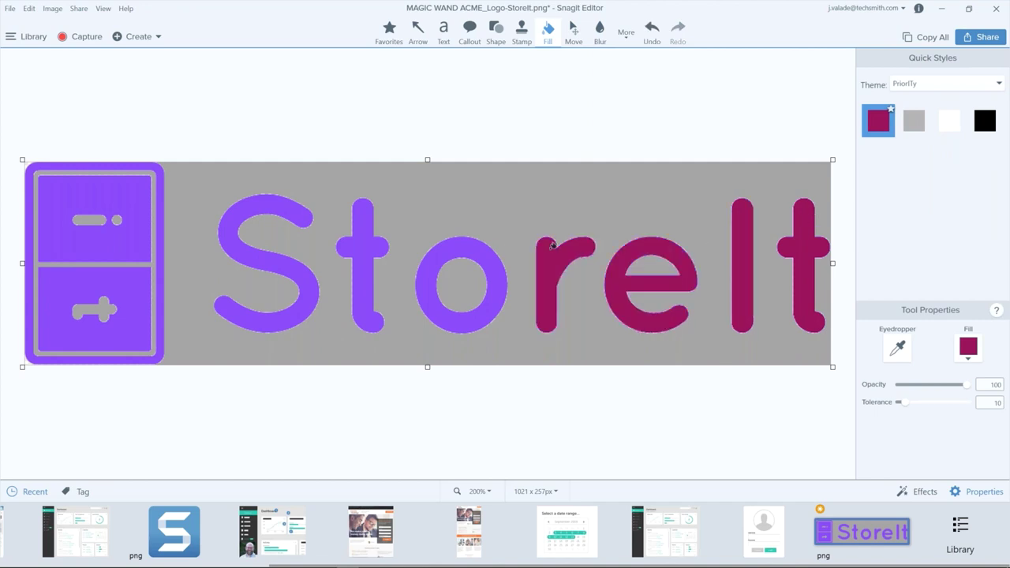
left_click(482, 249)
left_click(363, 240)
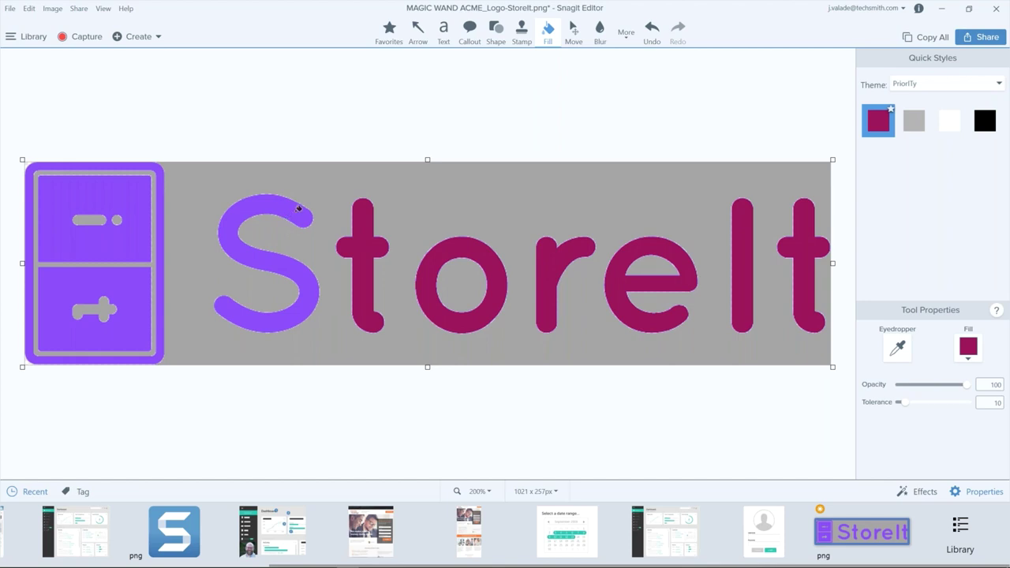
left_click(298, 208)
- Fill the cabinet icon's two drawers and outer frame with the same magenta, and enlarge the tool properties area
left_click(130, 211)
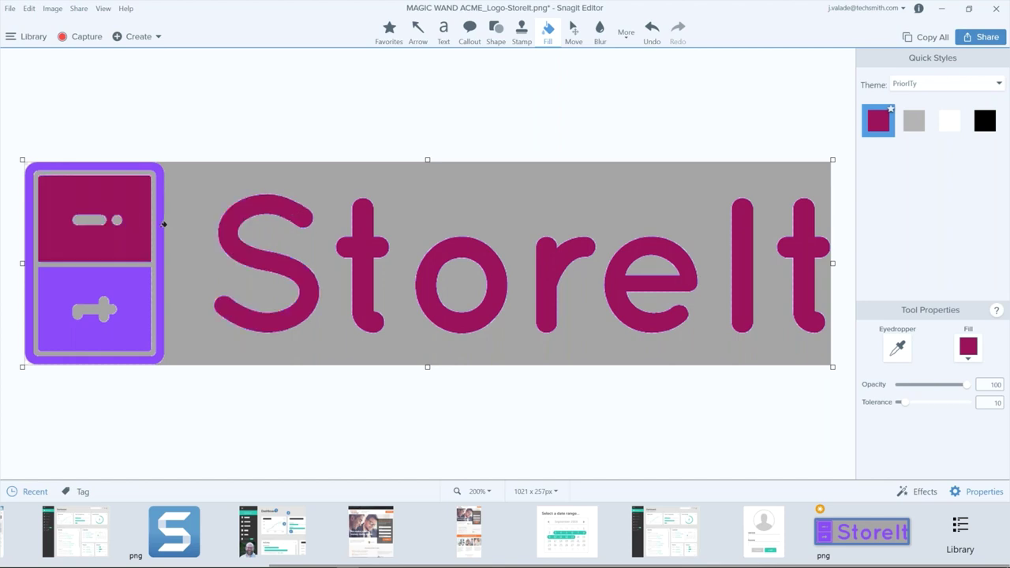
left_click(163, 225)
left_click(134, 286)
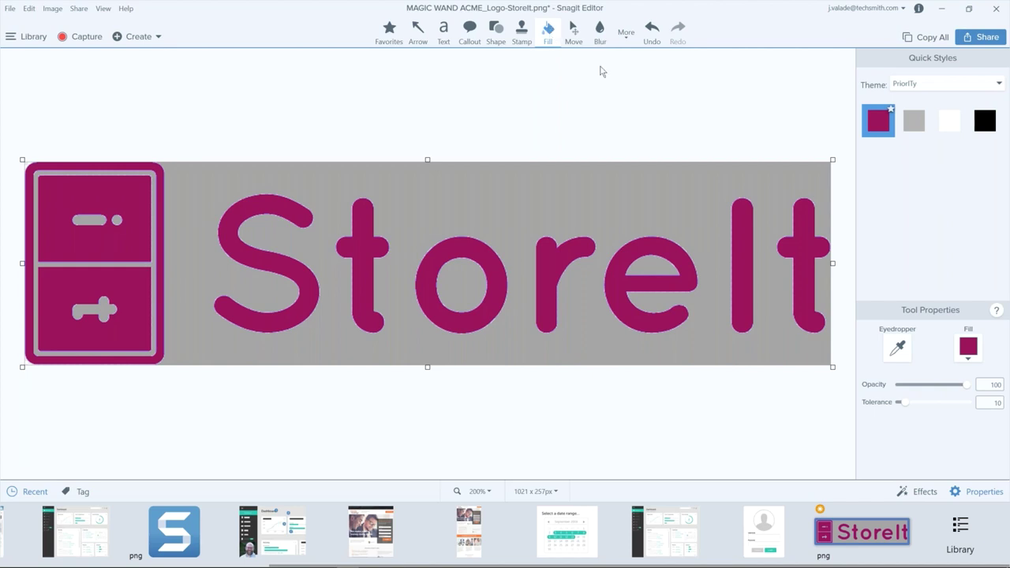
left_click_drag(952, 308, 946, 224)
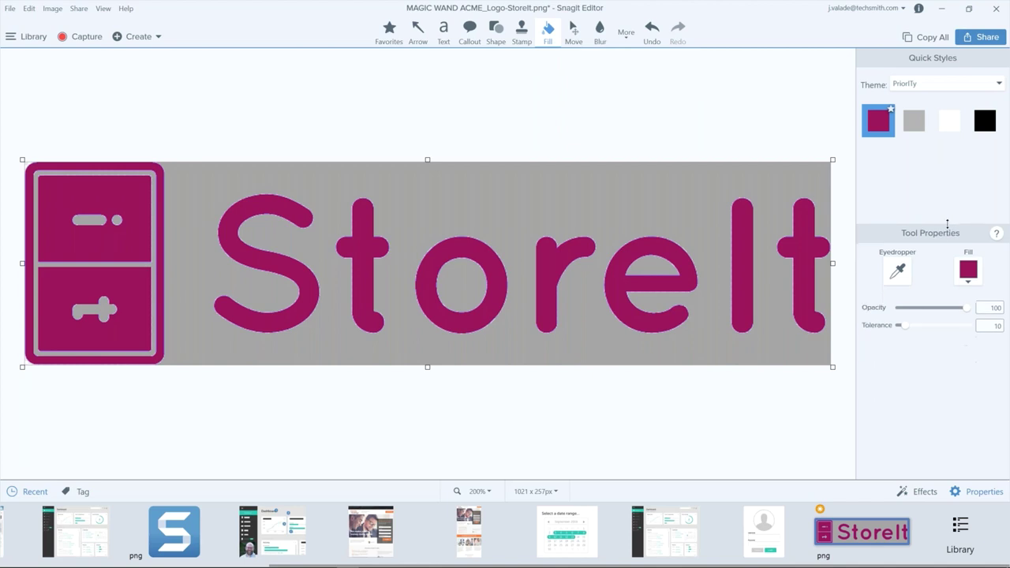
- Undo all the magenta fills on the StoreIt logo's lettering and cabinet icon
left_click(968, 258)
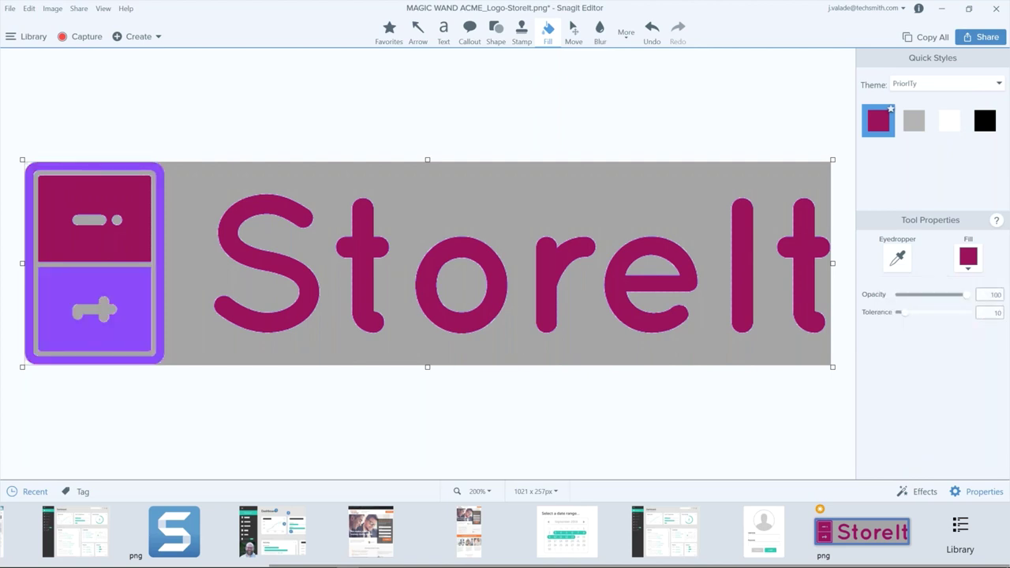
key("ctrl+z")
key("ctrl+z")
key("ctrl+z")
key("ctrl+z")
key("ctrl+z")
key("ctrl+z")
key("ctrl+z")
key("ctrl+z")
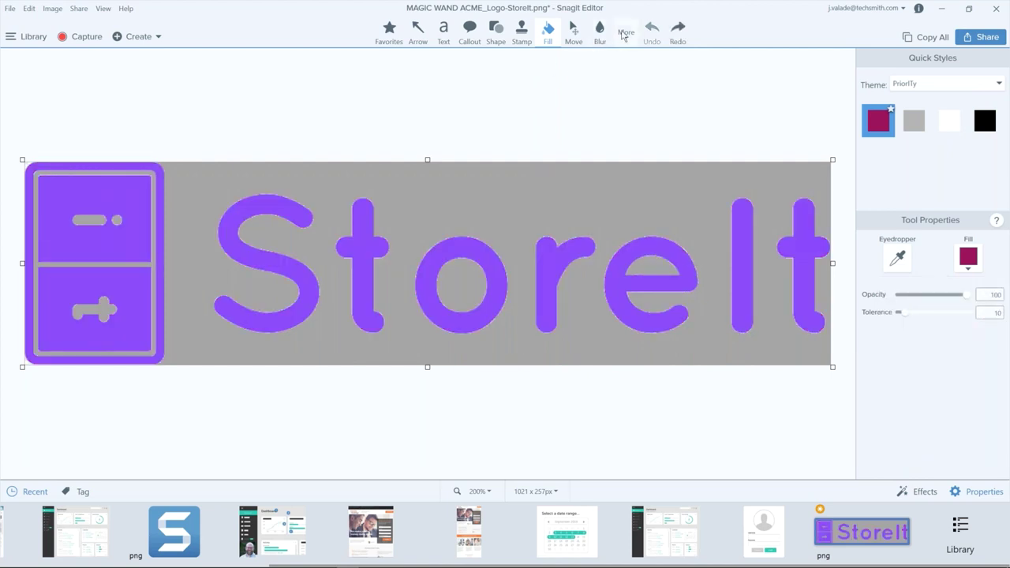
- Try deleting the logo's purple areas using the Magic Wand with global color selection and Auto-Fill as the background fill, and undo the deletion
left_click(624, 35)
left_click(621, 139)
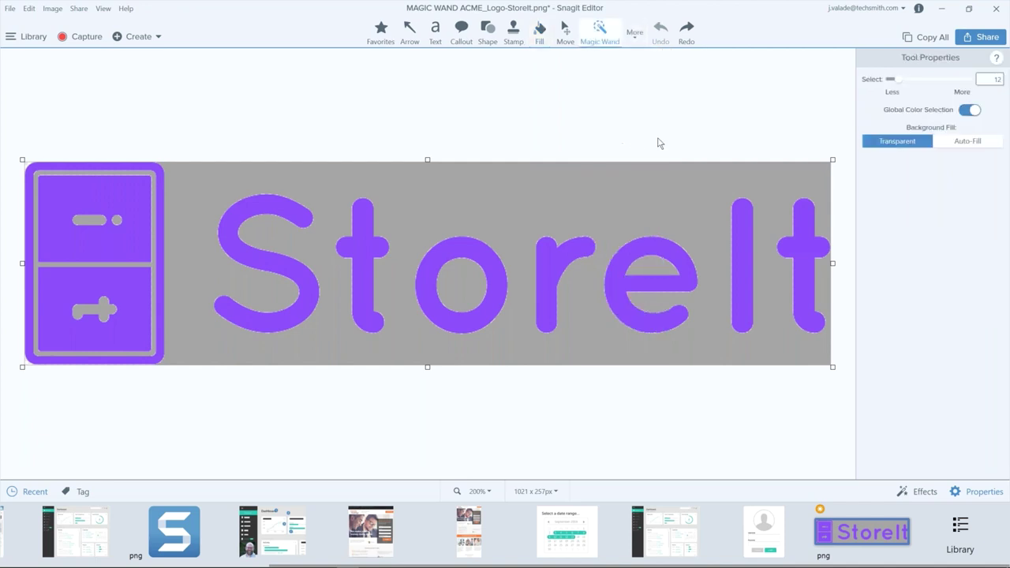
left_click(959, 142)
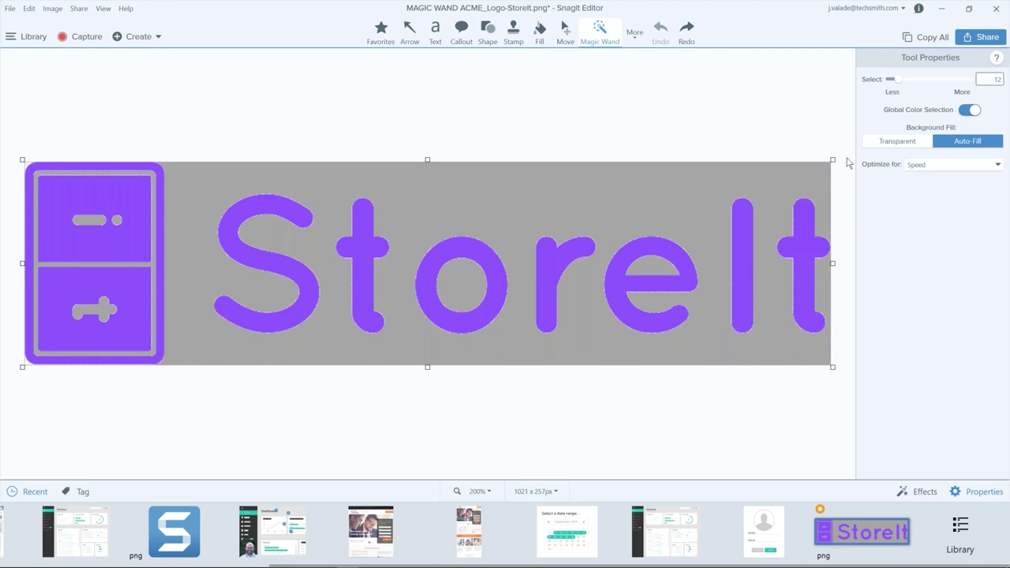
left_click(801, 228)
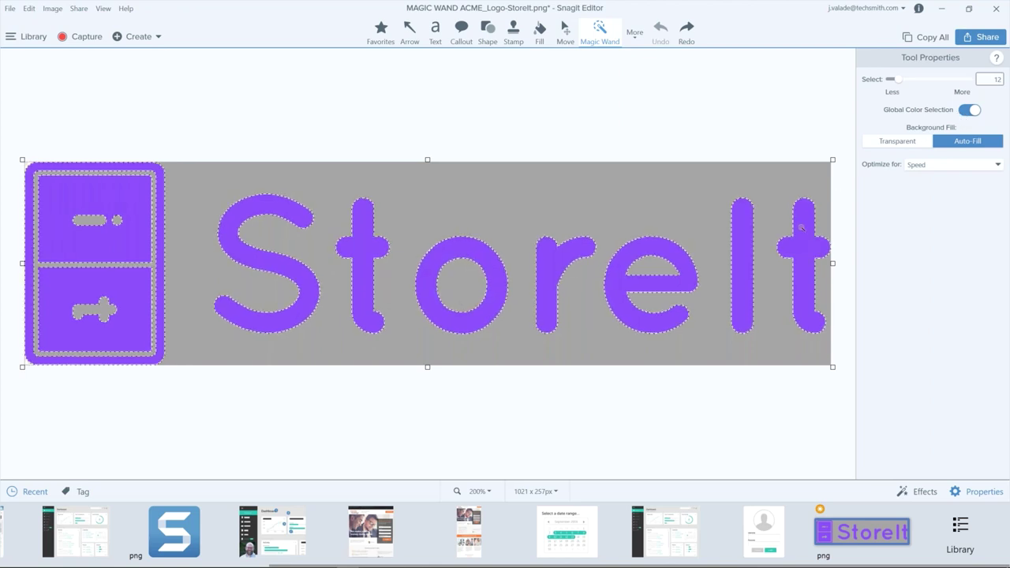
key("Delete")
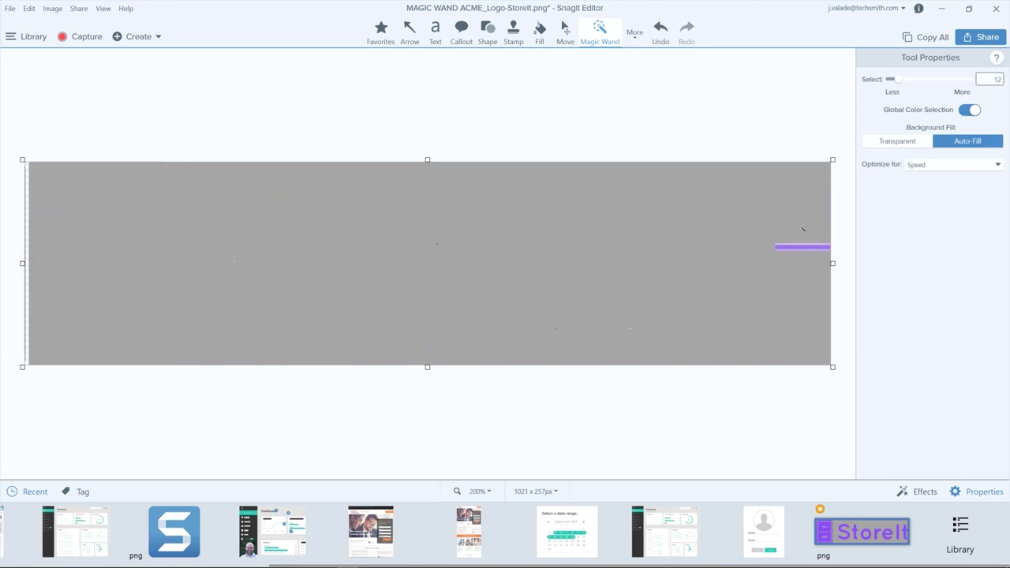
key("ctrl+z")
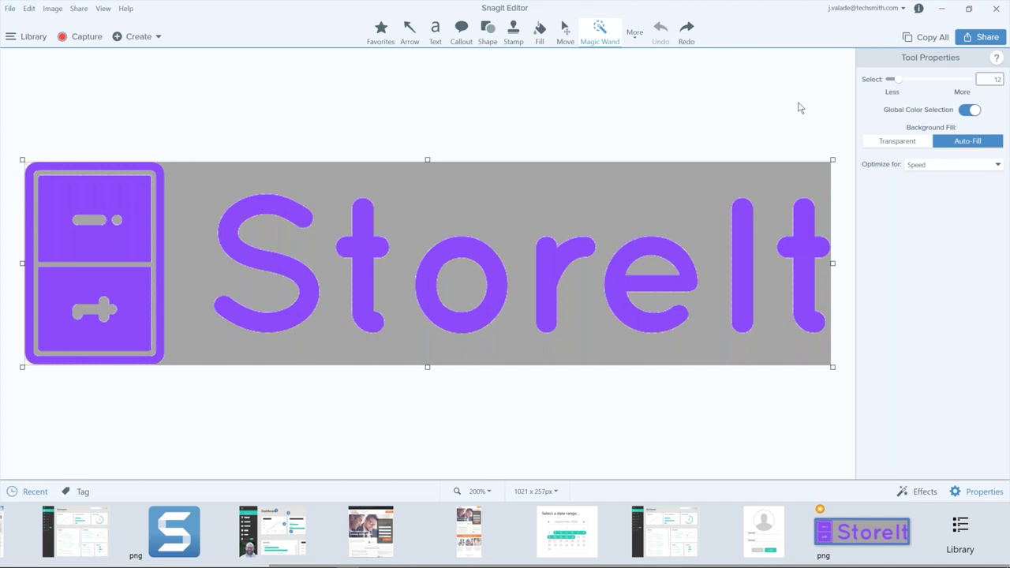
- Switch to Chrome and review the upcoming Camtasia and Snagit sessions on the TechSmith Webinar and Digital Event Schedule page
key("alt+Tab")
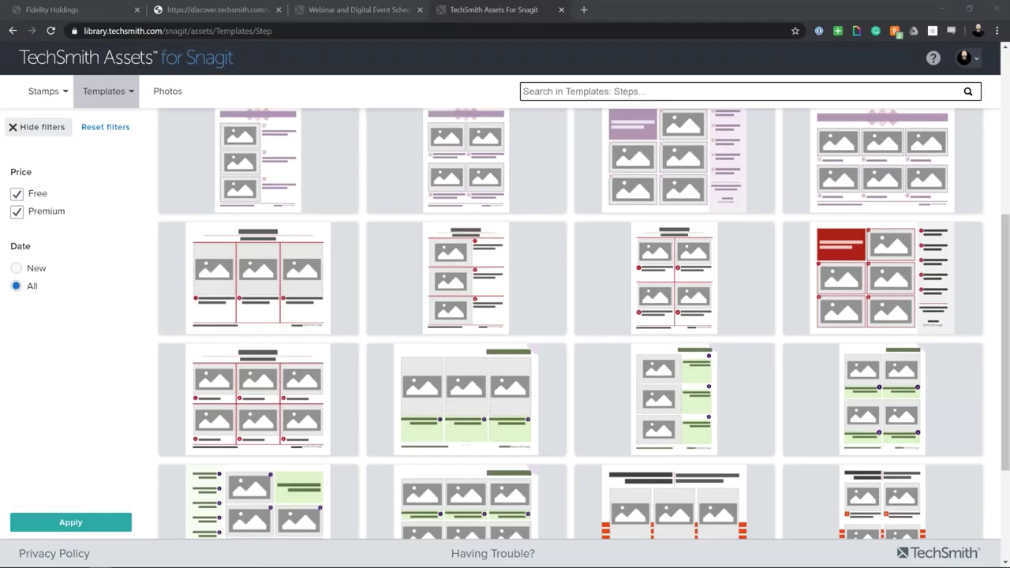
left_click(393, 10)
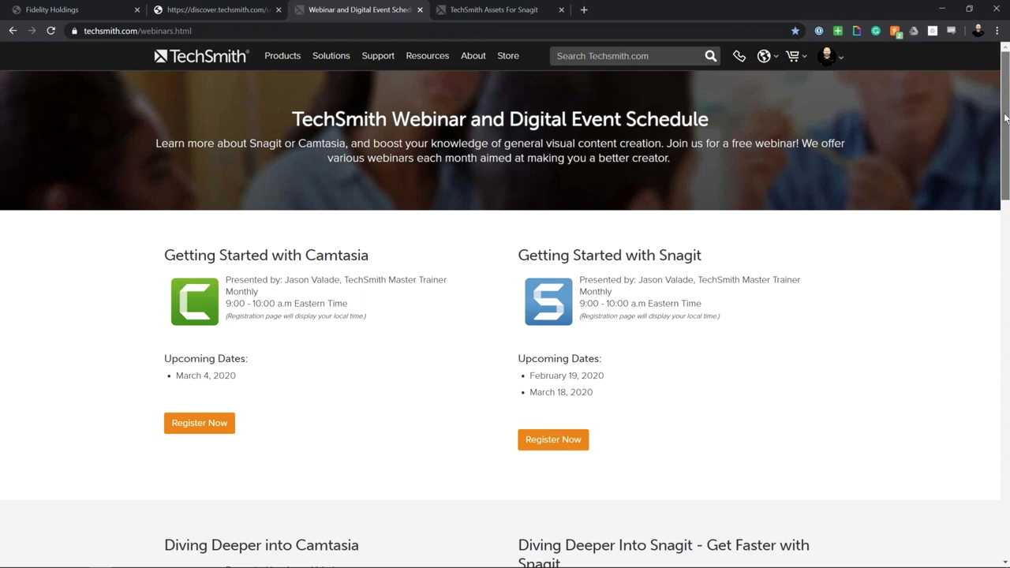
left_click_drag(1005, 118, 987, 163)
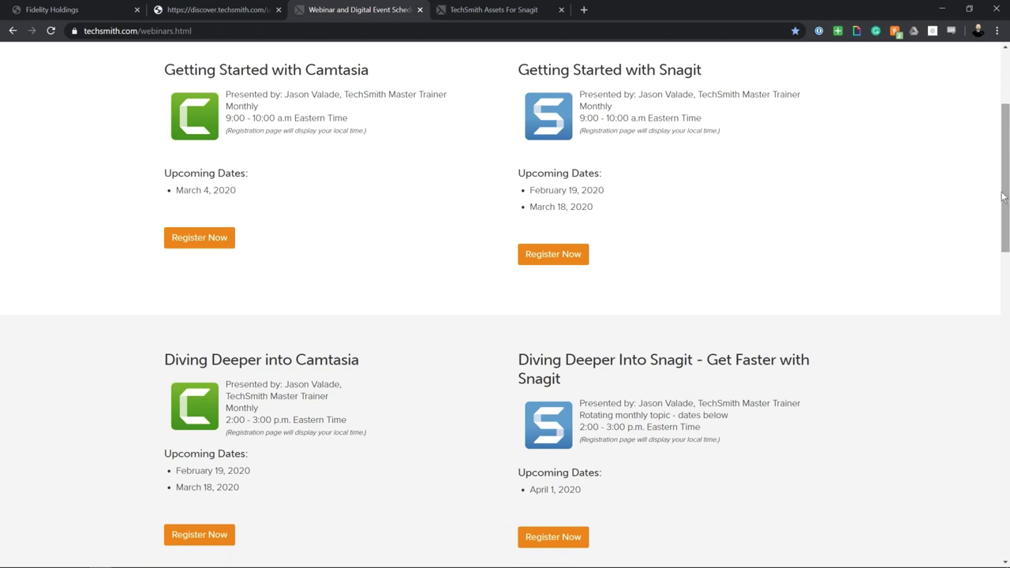
left_click_drag(1002, 196, 984, 236)
scroll(785, 231, "down", 2)
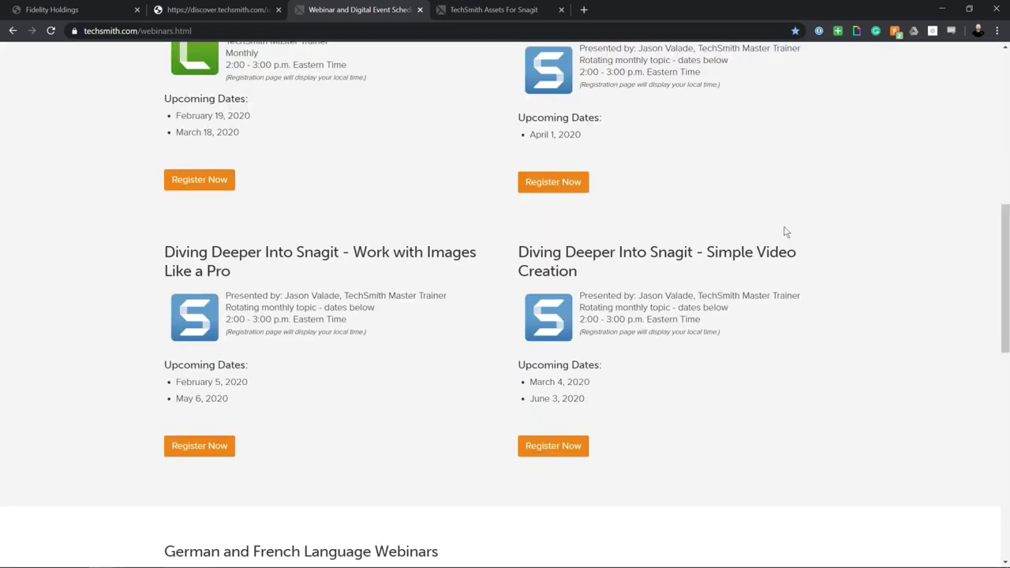
scroll(785, 231, "down", 1)
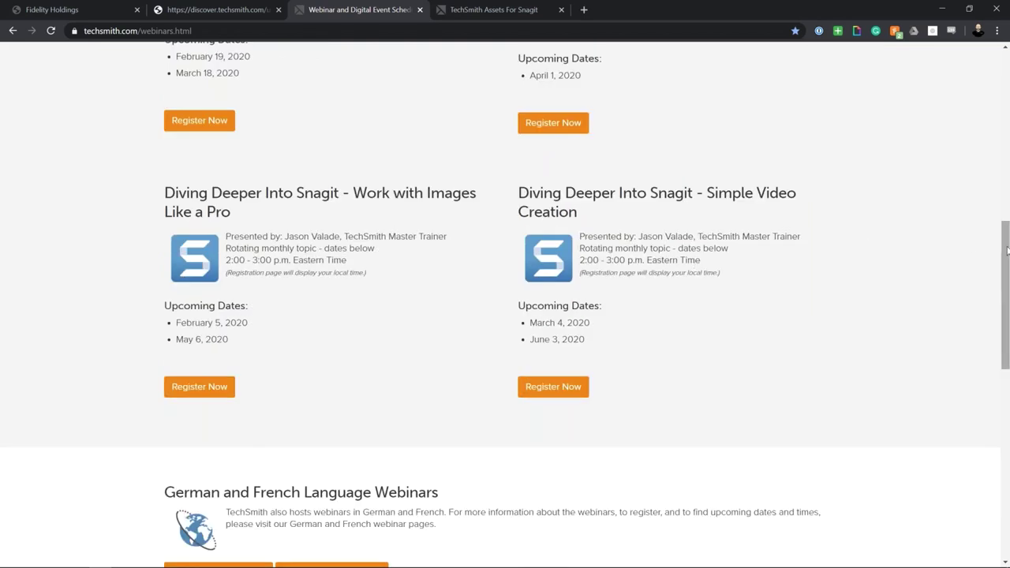
left_click_drag(1006, 249, 1006, 134)
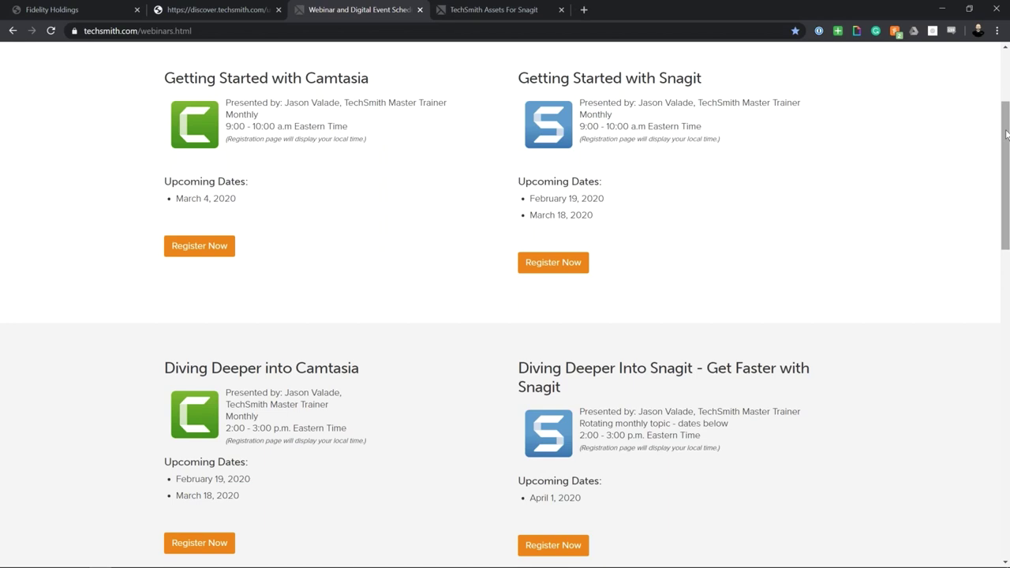
- Switch to the PowerPoint slide show at the "A short poll..." slide
key("alt+Tab")
key("alt+Tab")
key("alt+Tab")
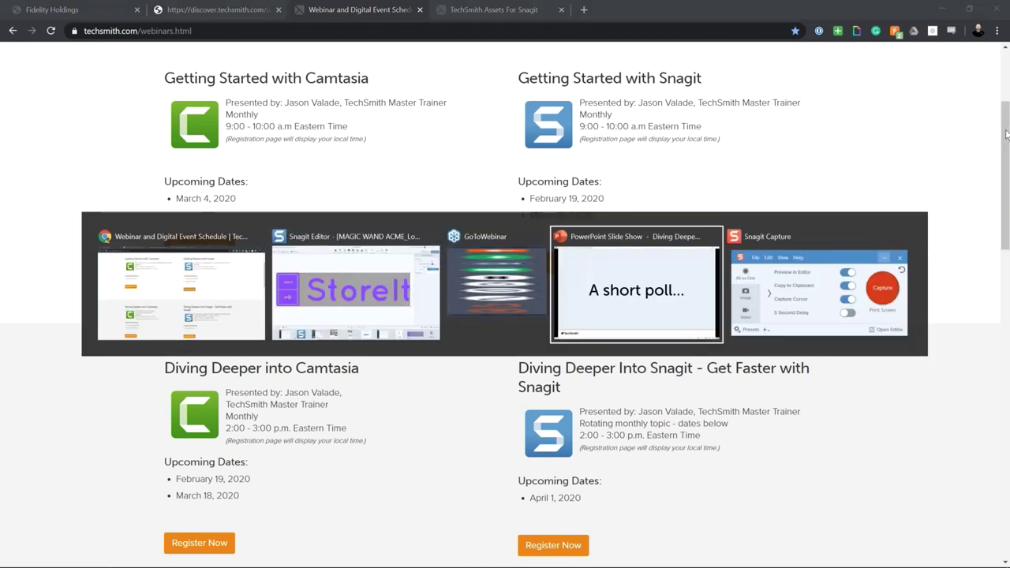